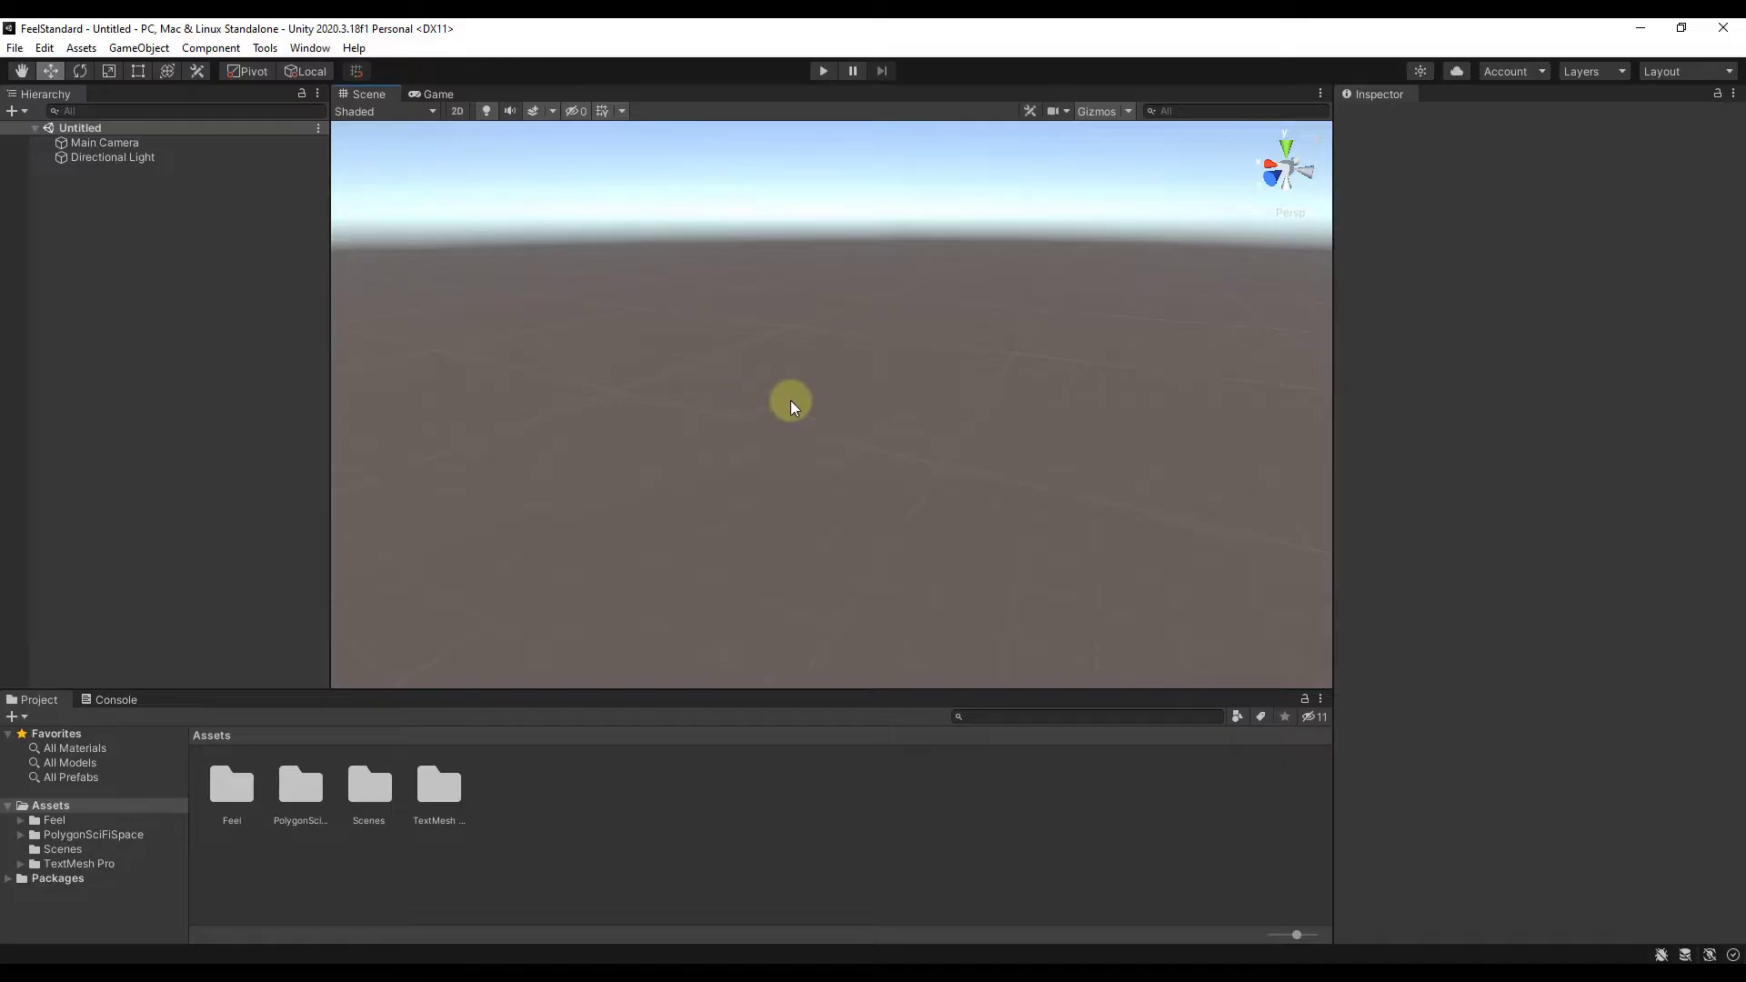
Add a Particle System effect object to the scene and leave it selected.
{"action": "right_click_drag", "start_coordinate": [790, 403], "coordinate": [794, 414]}
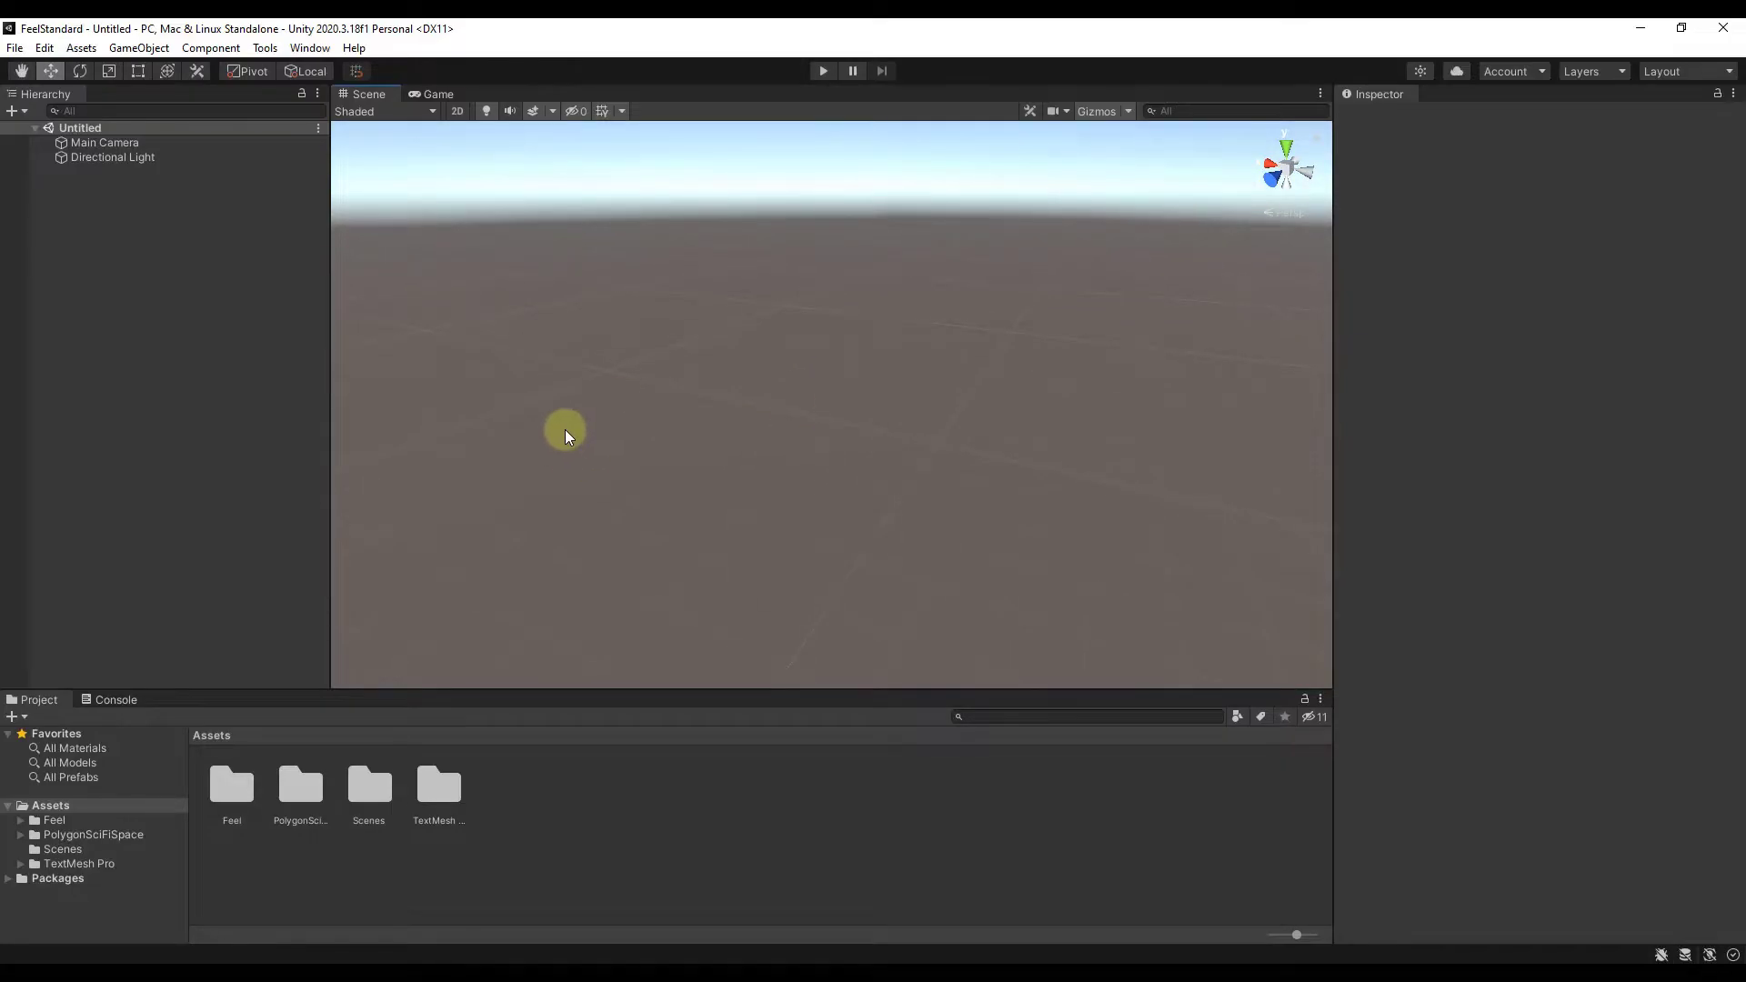
{"action": "right_click", "coordinate": [98, 240]}
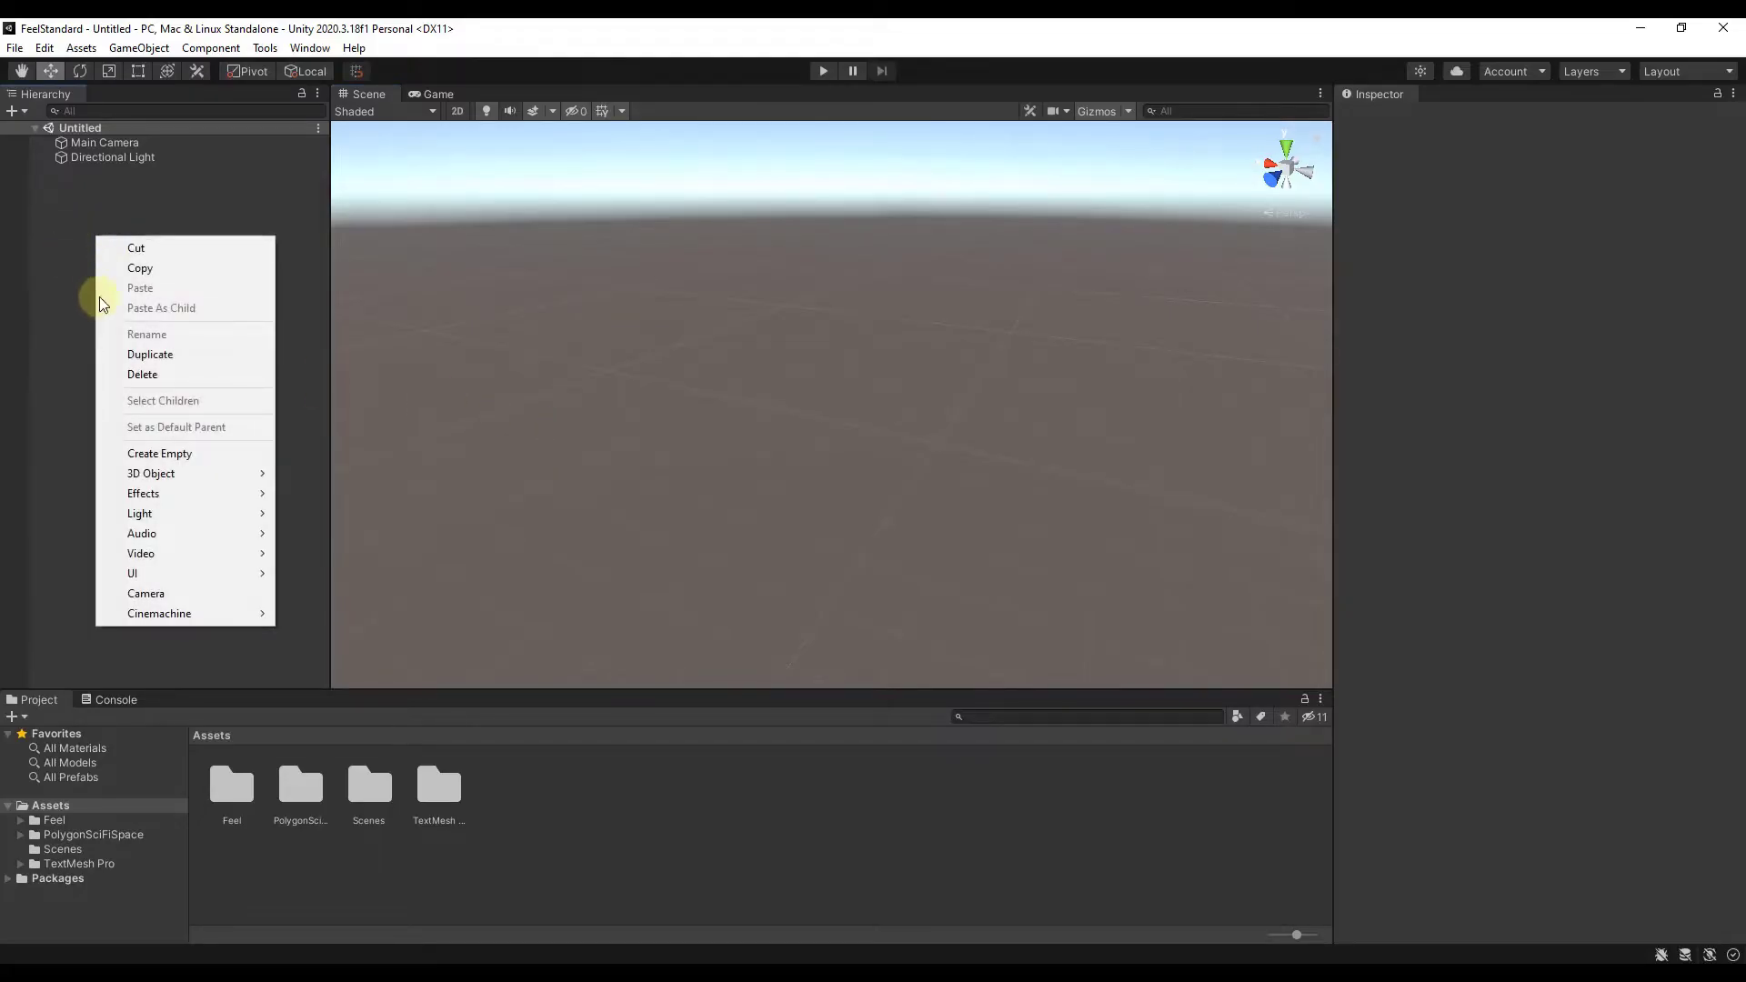
{"action": "mouse_move", "coordinate": [142, 493]}
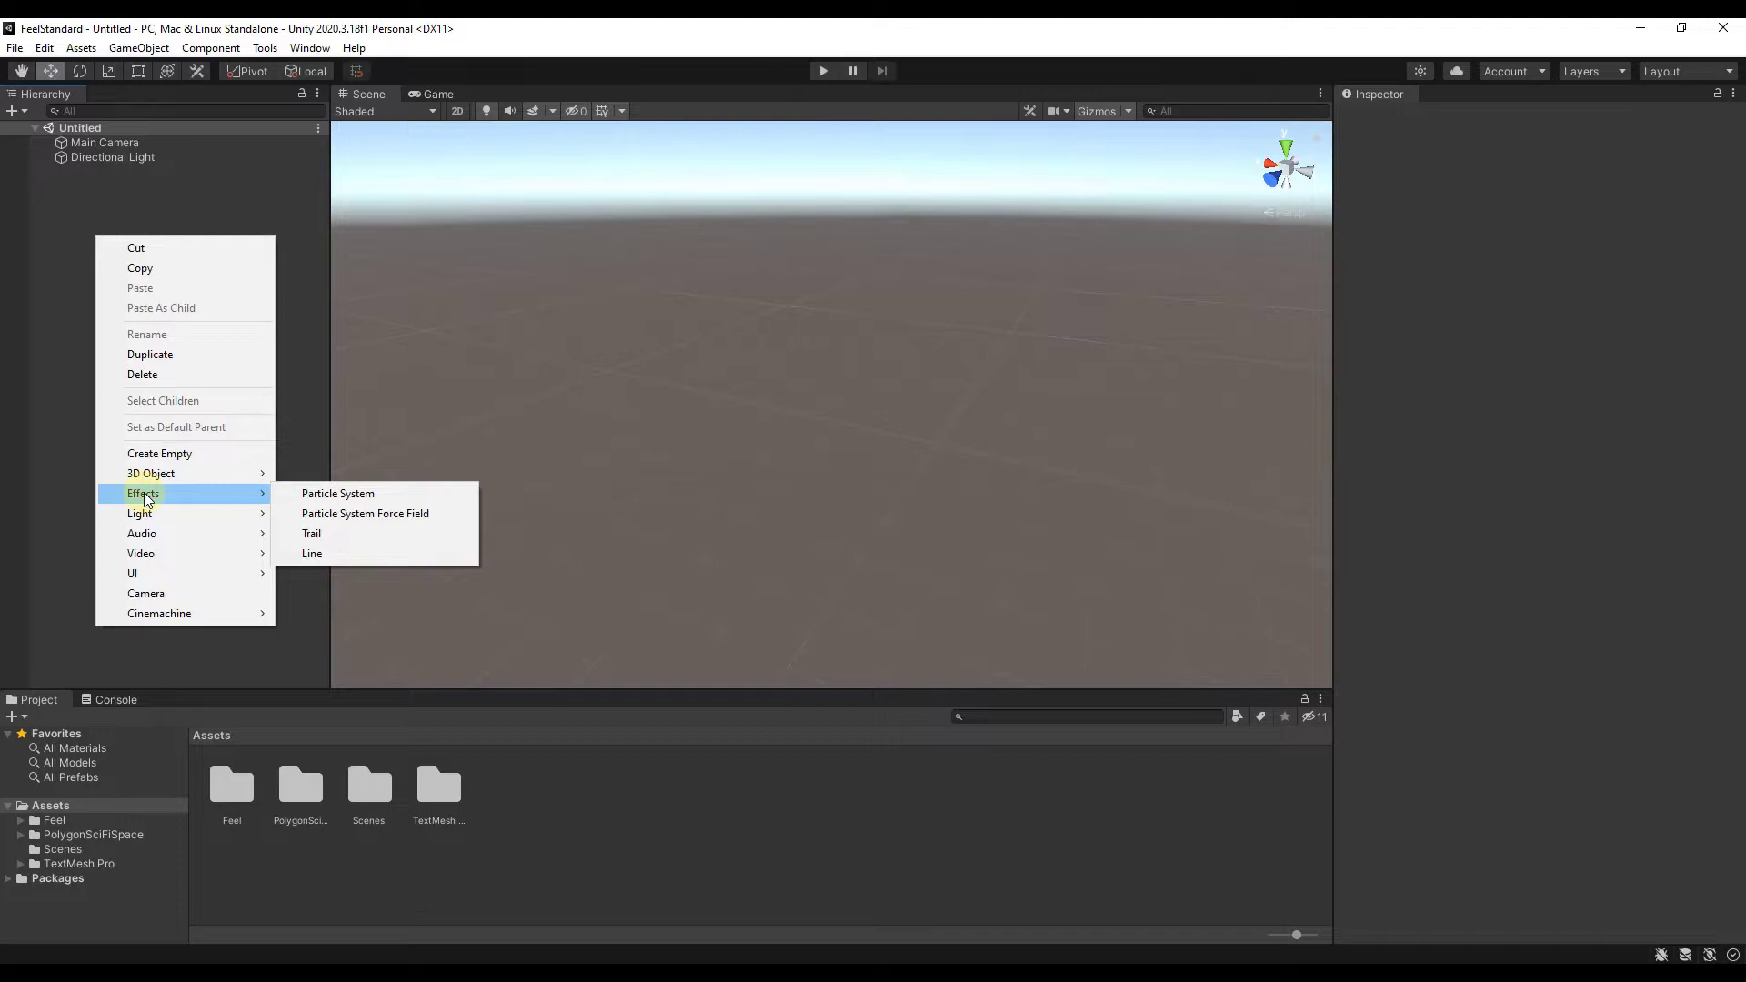
{"action": "left_click", "coordinate": [354, 495]}
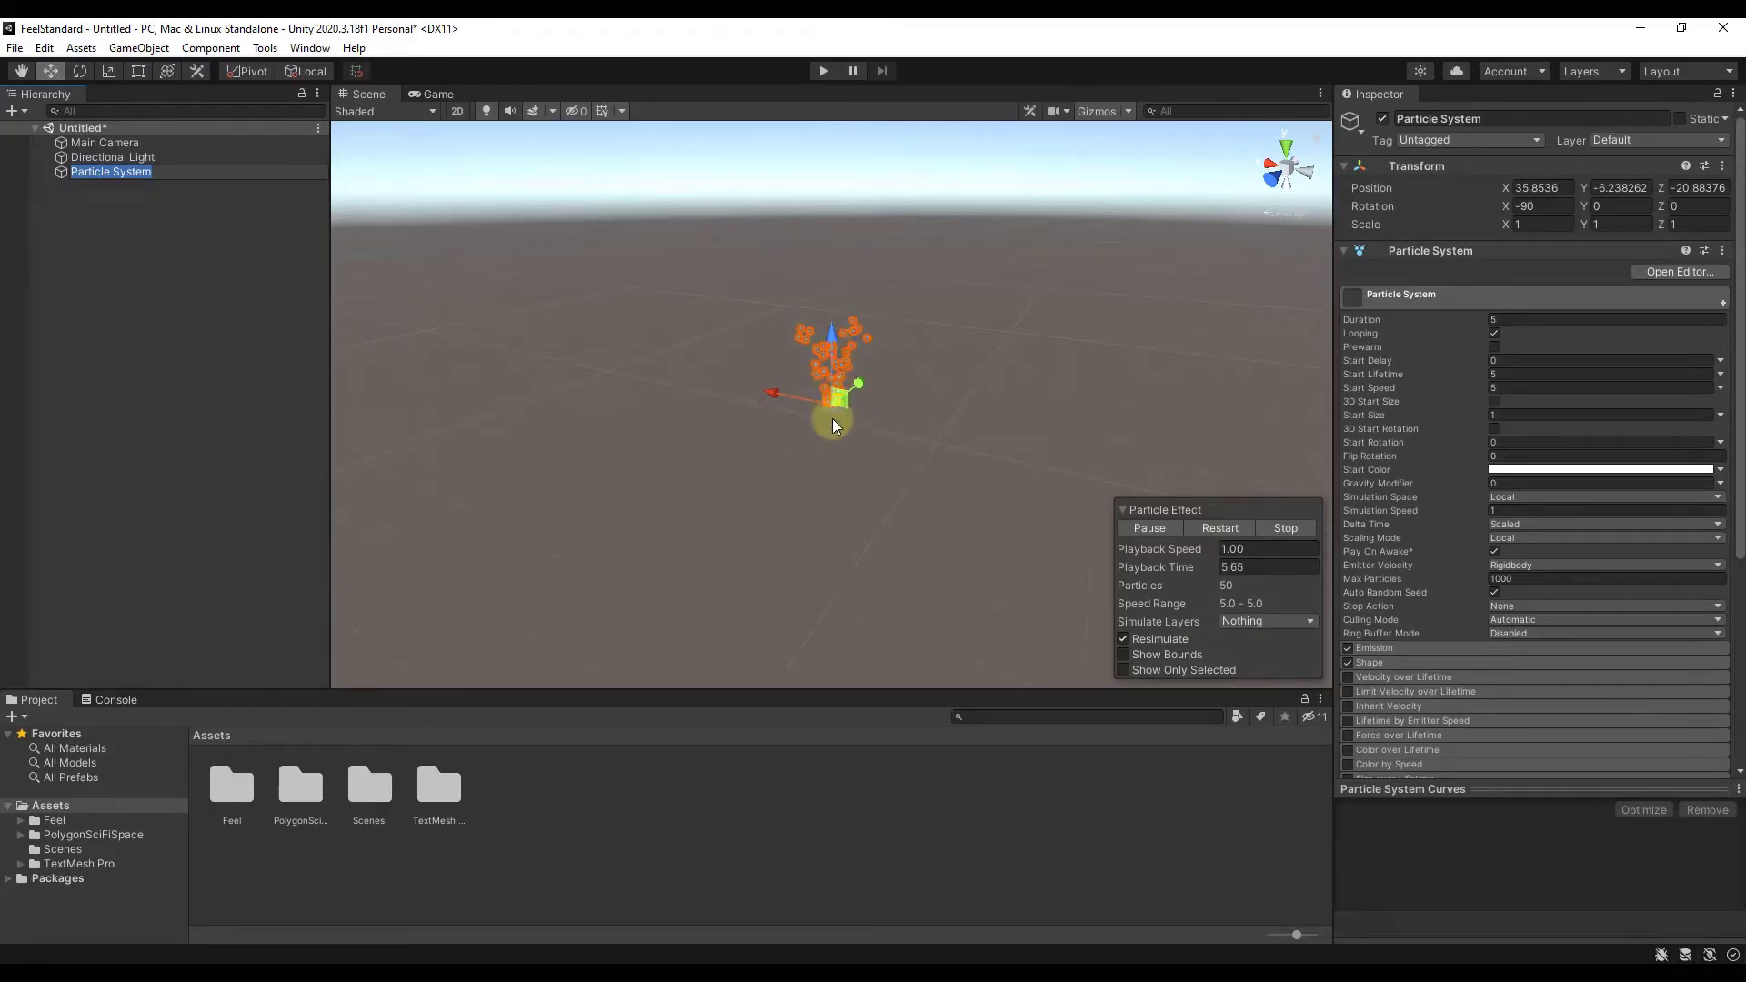
{"action": "left_click", "coordinate": [863, 433]}
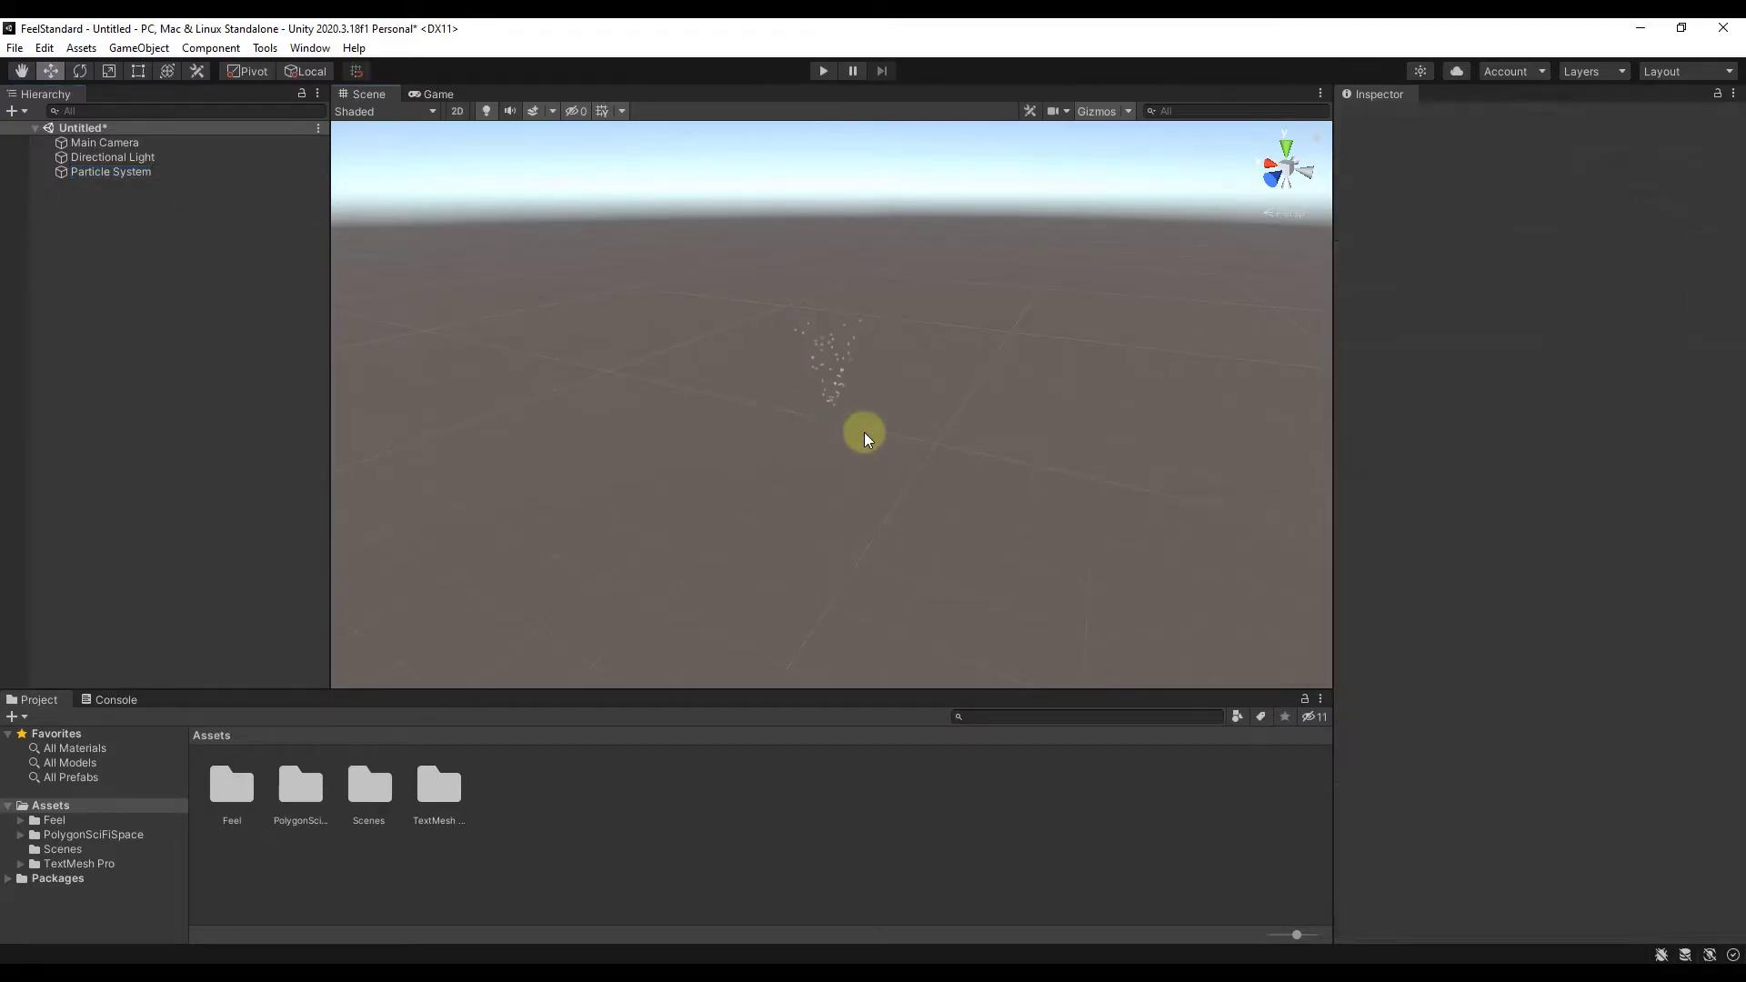
{"action": "left_click", "coordinate": [837, 384]}
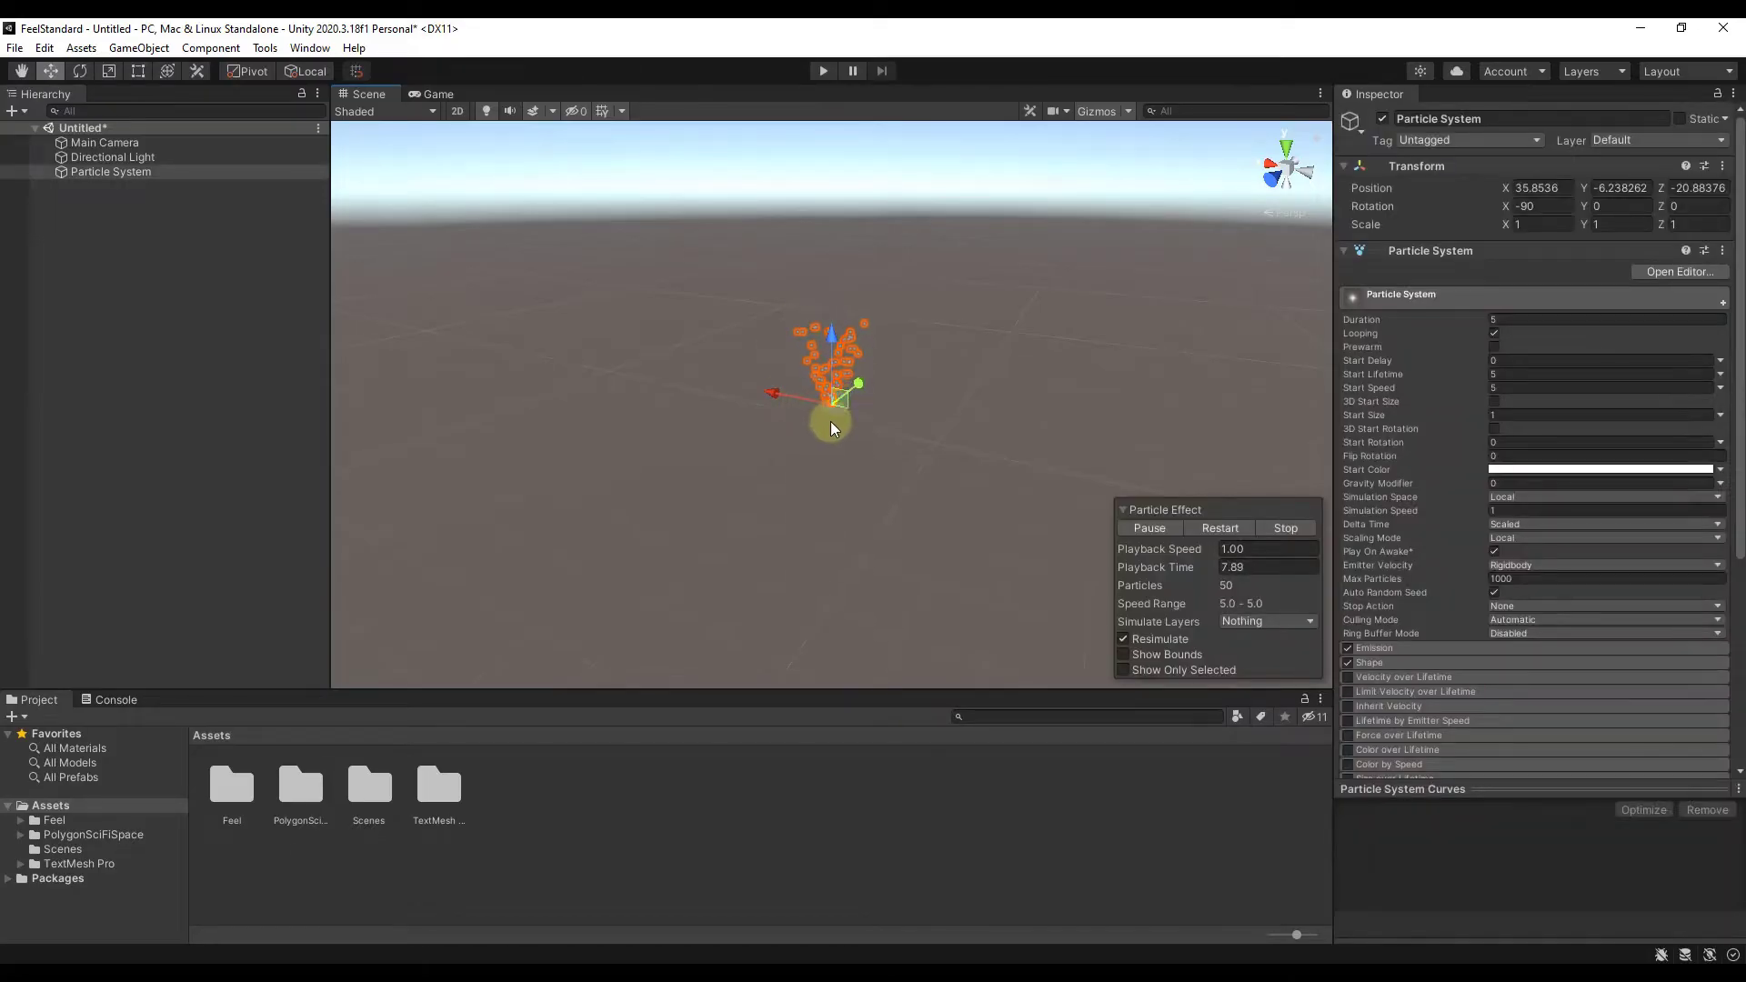
Reset the particle system's Transform to position 0, 0, 0 and rotation 0, 0, 0.
{"action": "left_click", "coordinate": [1723, 168]}
{"action": "left_click", "coordinate": [1587, 185]}
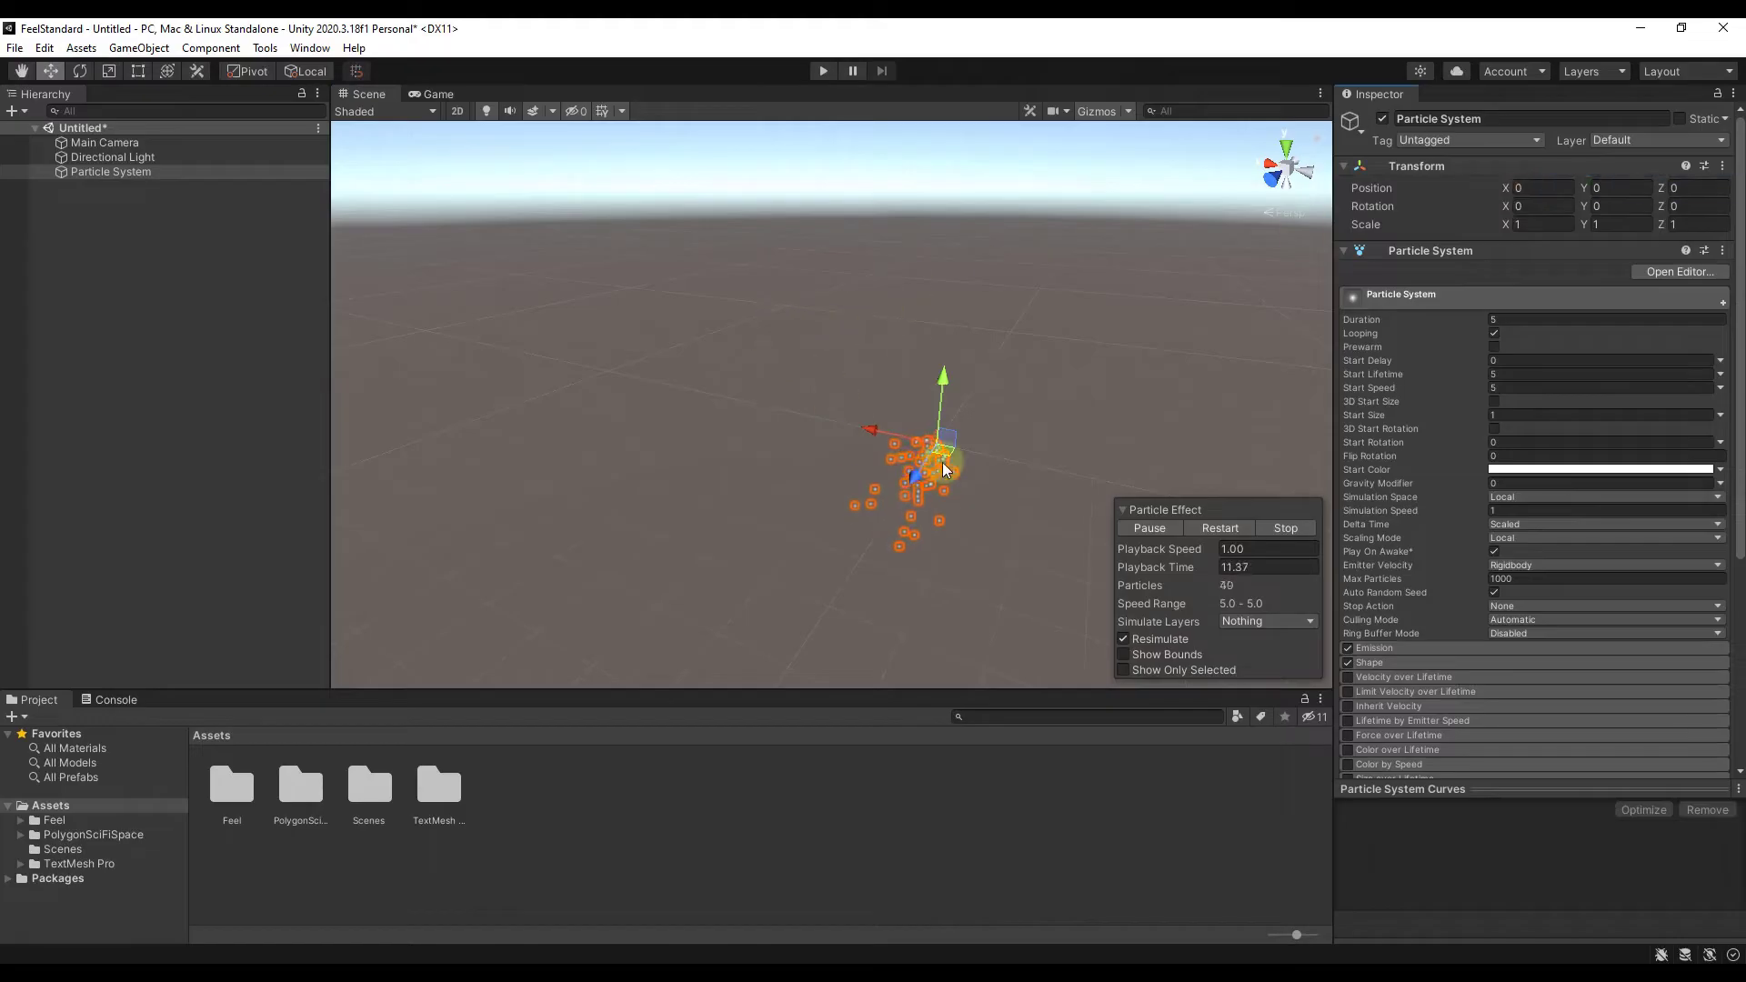
{"action": "left_click_drag", "start_coordinate": [946, 471], "coordinate": [919, 495], "text": "alt"}
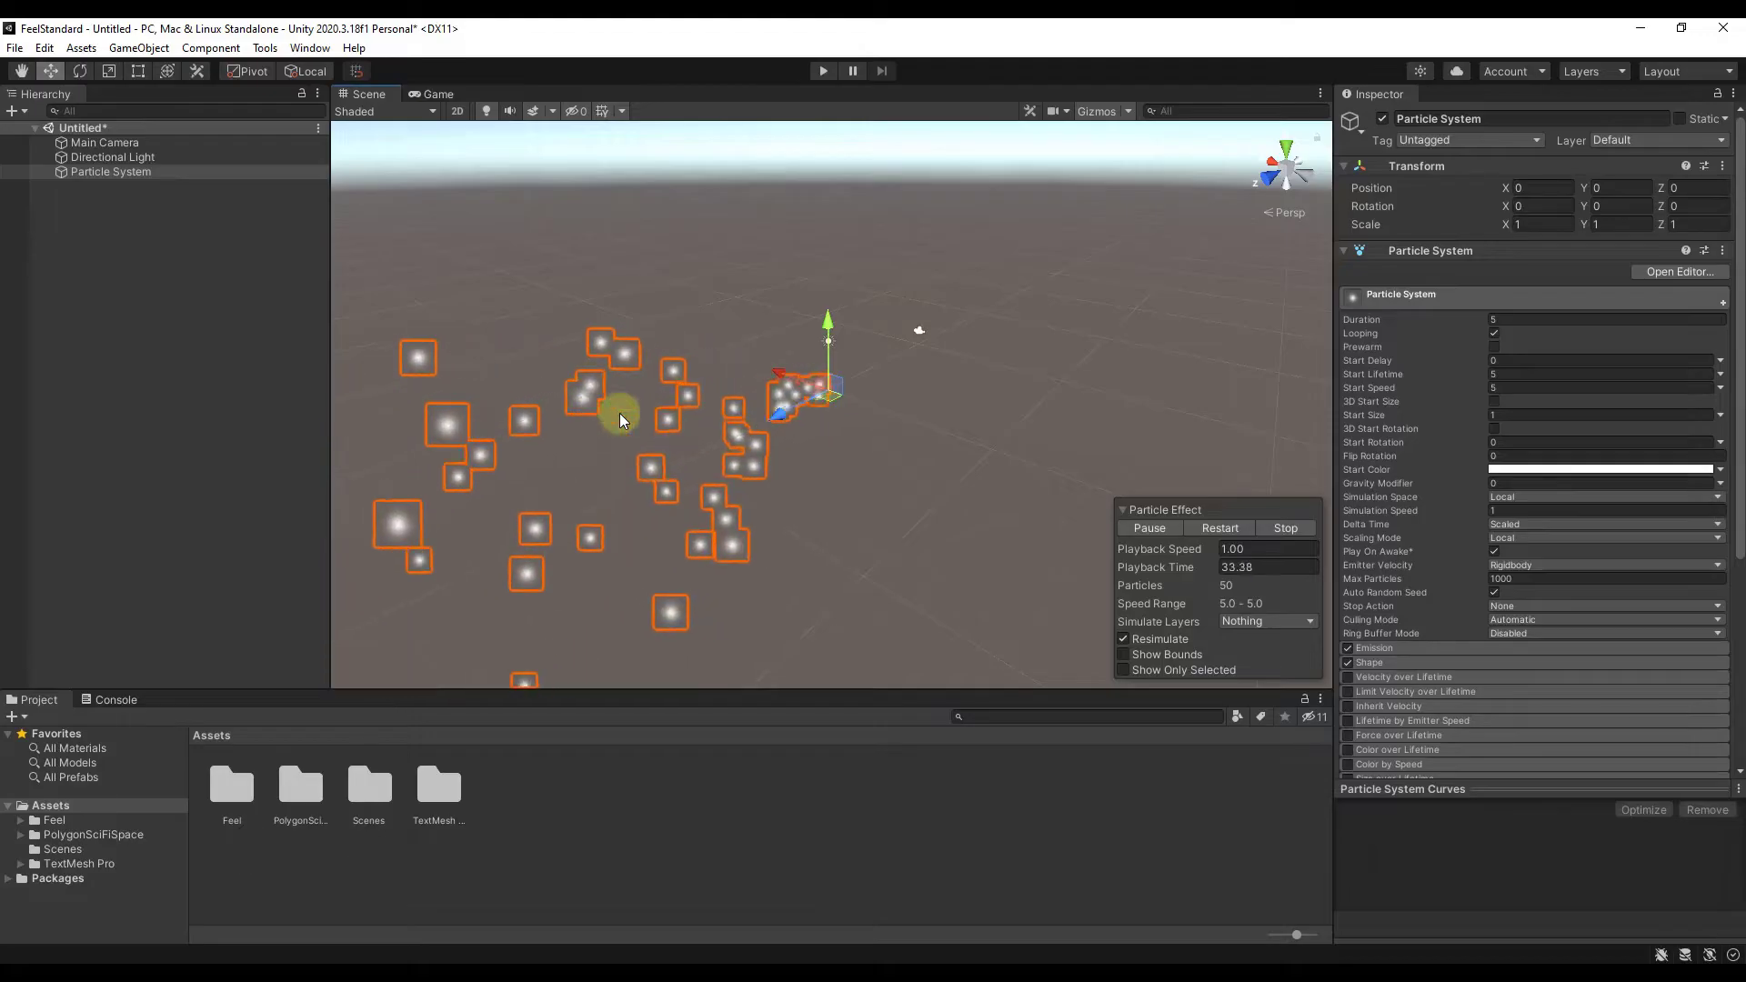
Restart, stop, replay and pause the particle effect preview in the scene.
{"action": "left_click", "coordinate": [1208, 527]}
{"action": "left_click", "coordinate": [1286, 532]}
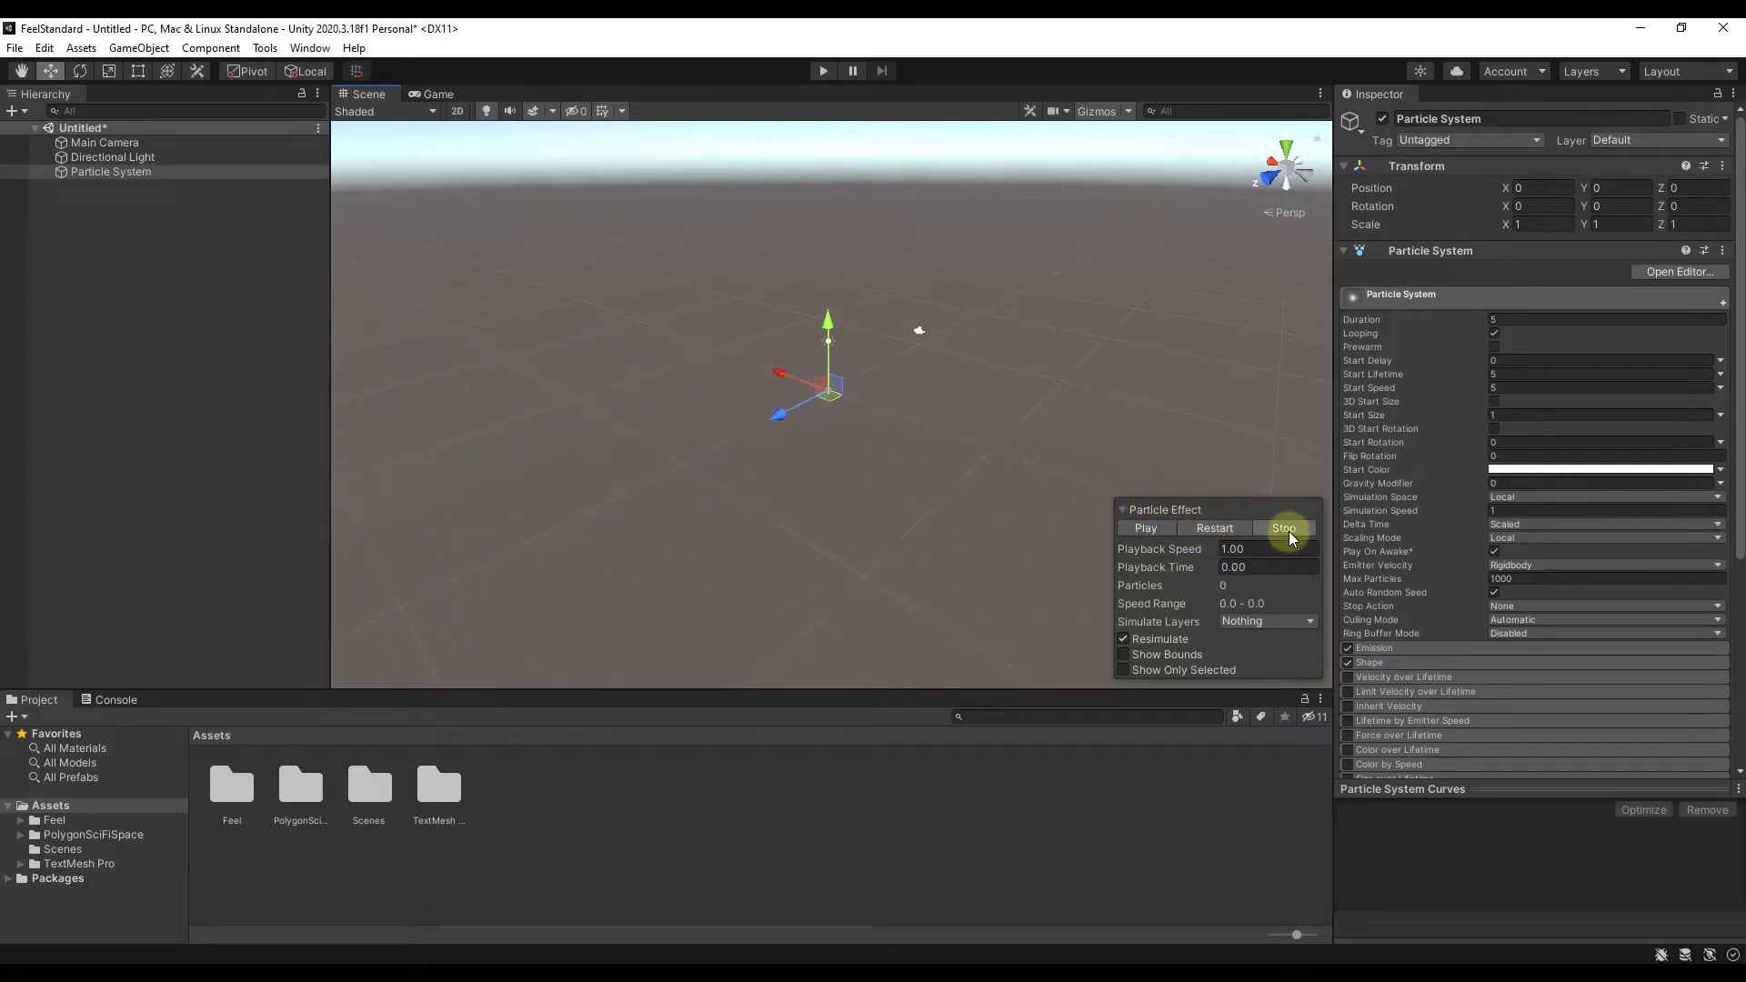
{"action": "left_click", "coordinate": [1148, 530]}
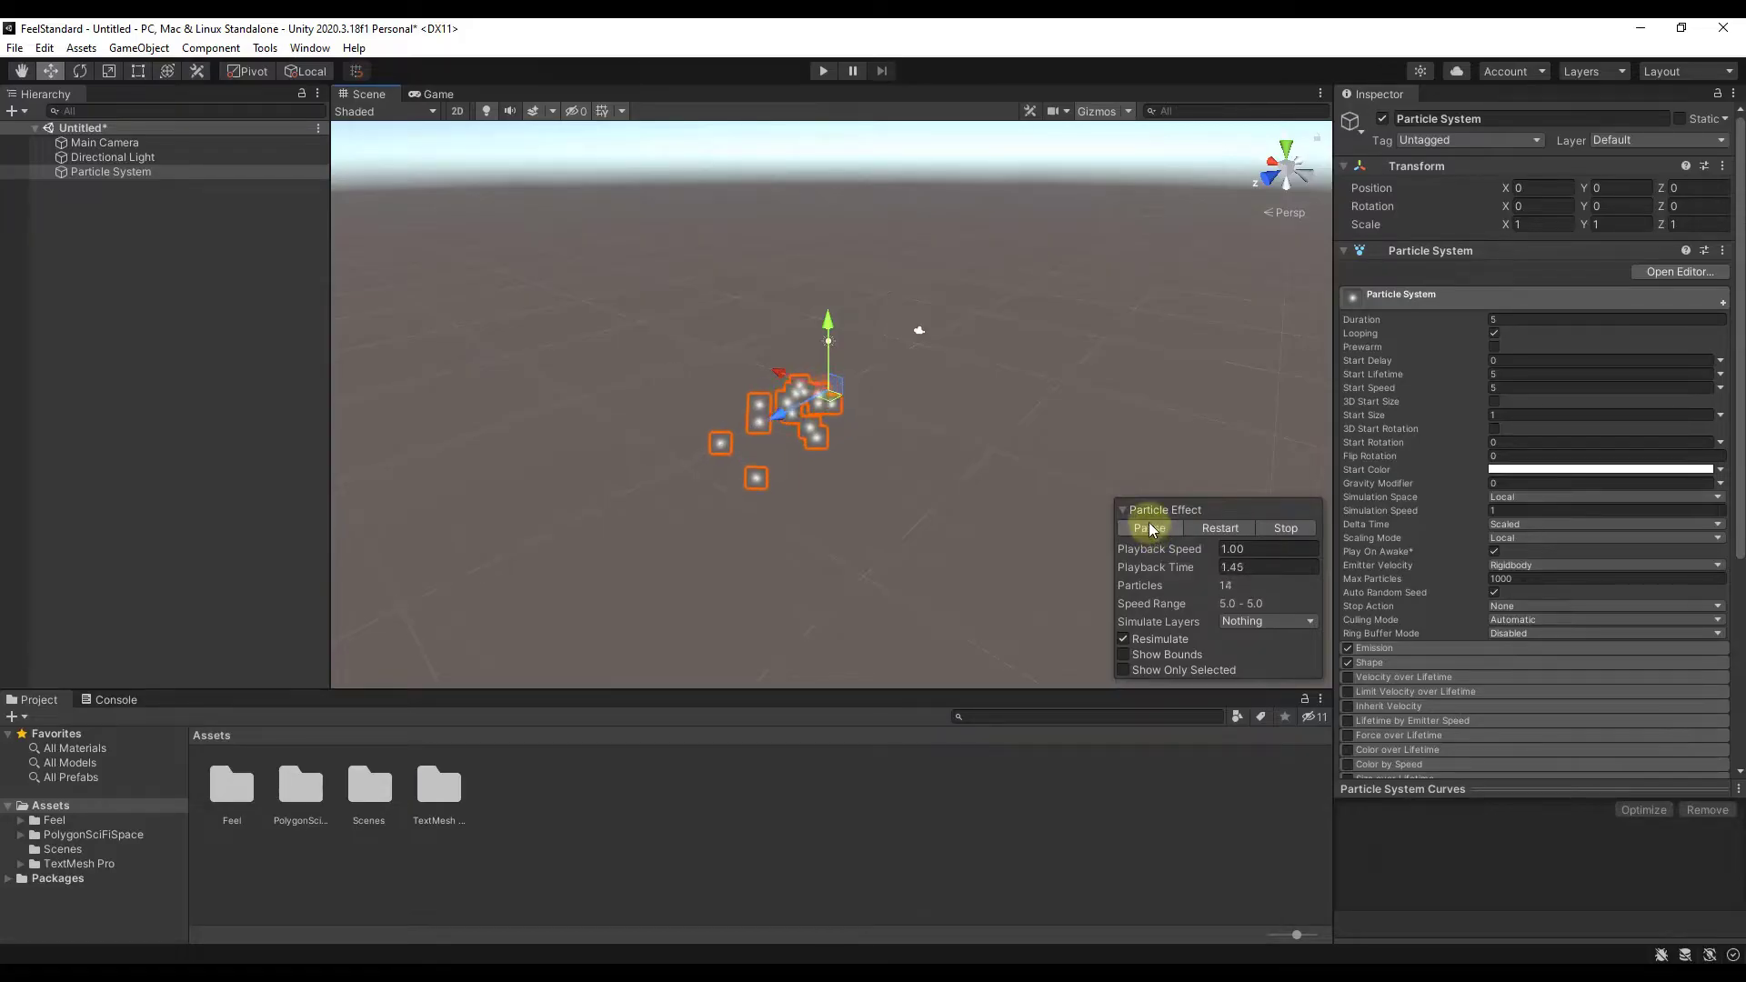
{"action": "left_click", "coordinate": [1150, 530]}
Show the particle effect's bounds, pause its preview to inspect the emission, and keep the particle system selected.
{"action": "left_click", "coordinate": [1150, 656]}
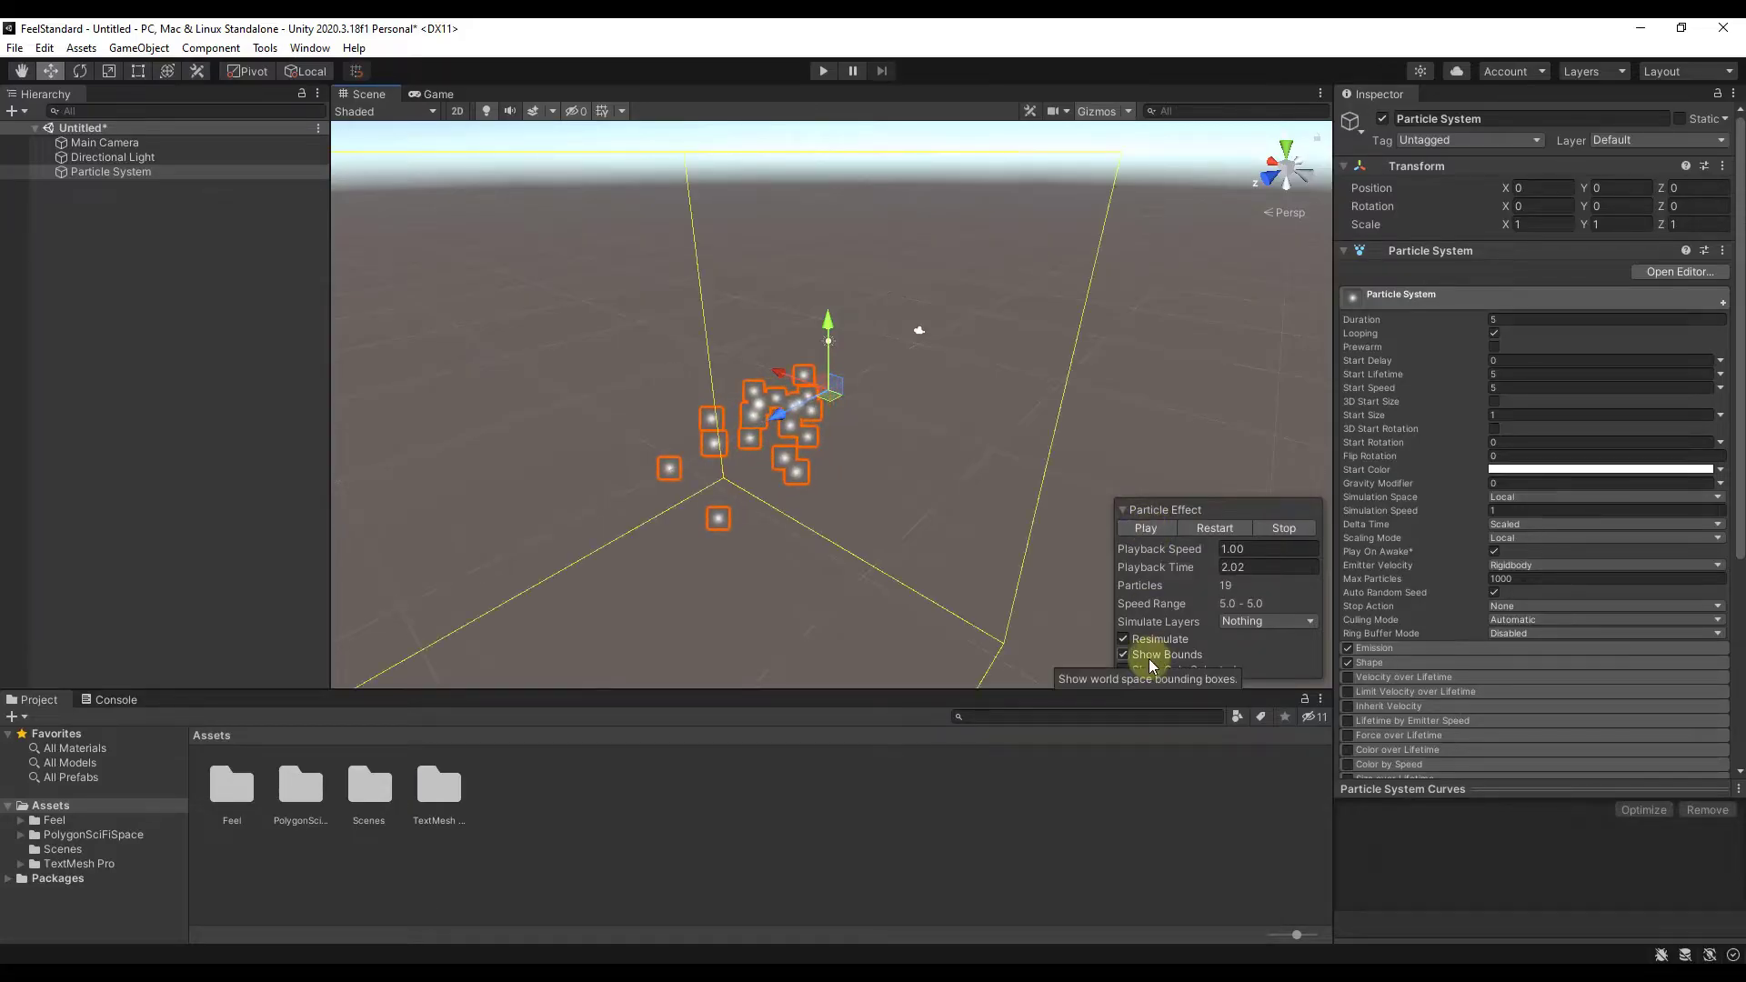
{"action": "right_click_drag", "start_coordinate": [839, 232], "coordinate": [798, 354]}
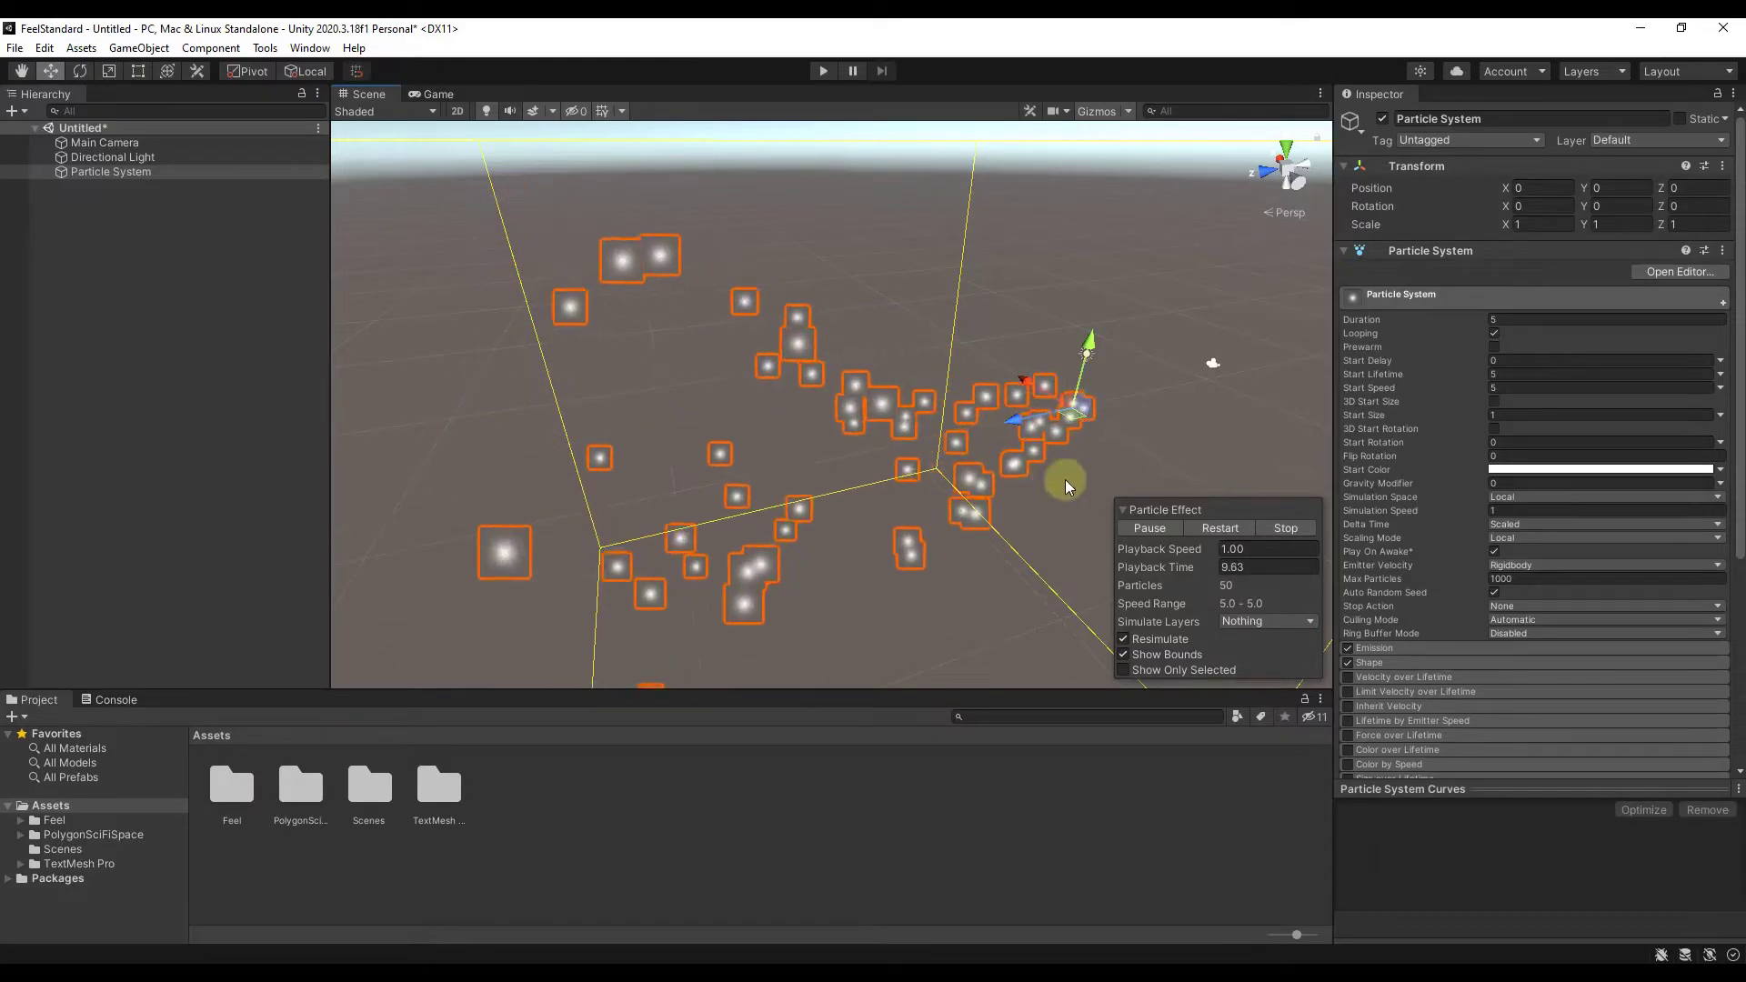
{"action": "left_click", "coordinate": [1149, 528]}
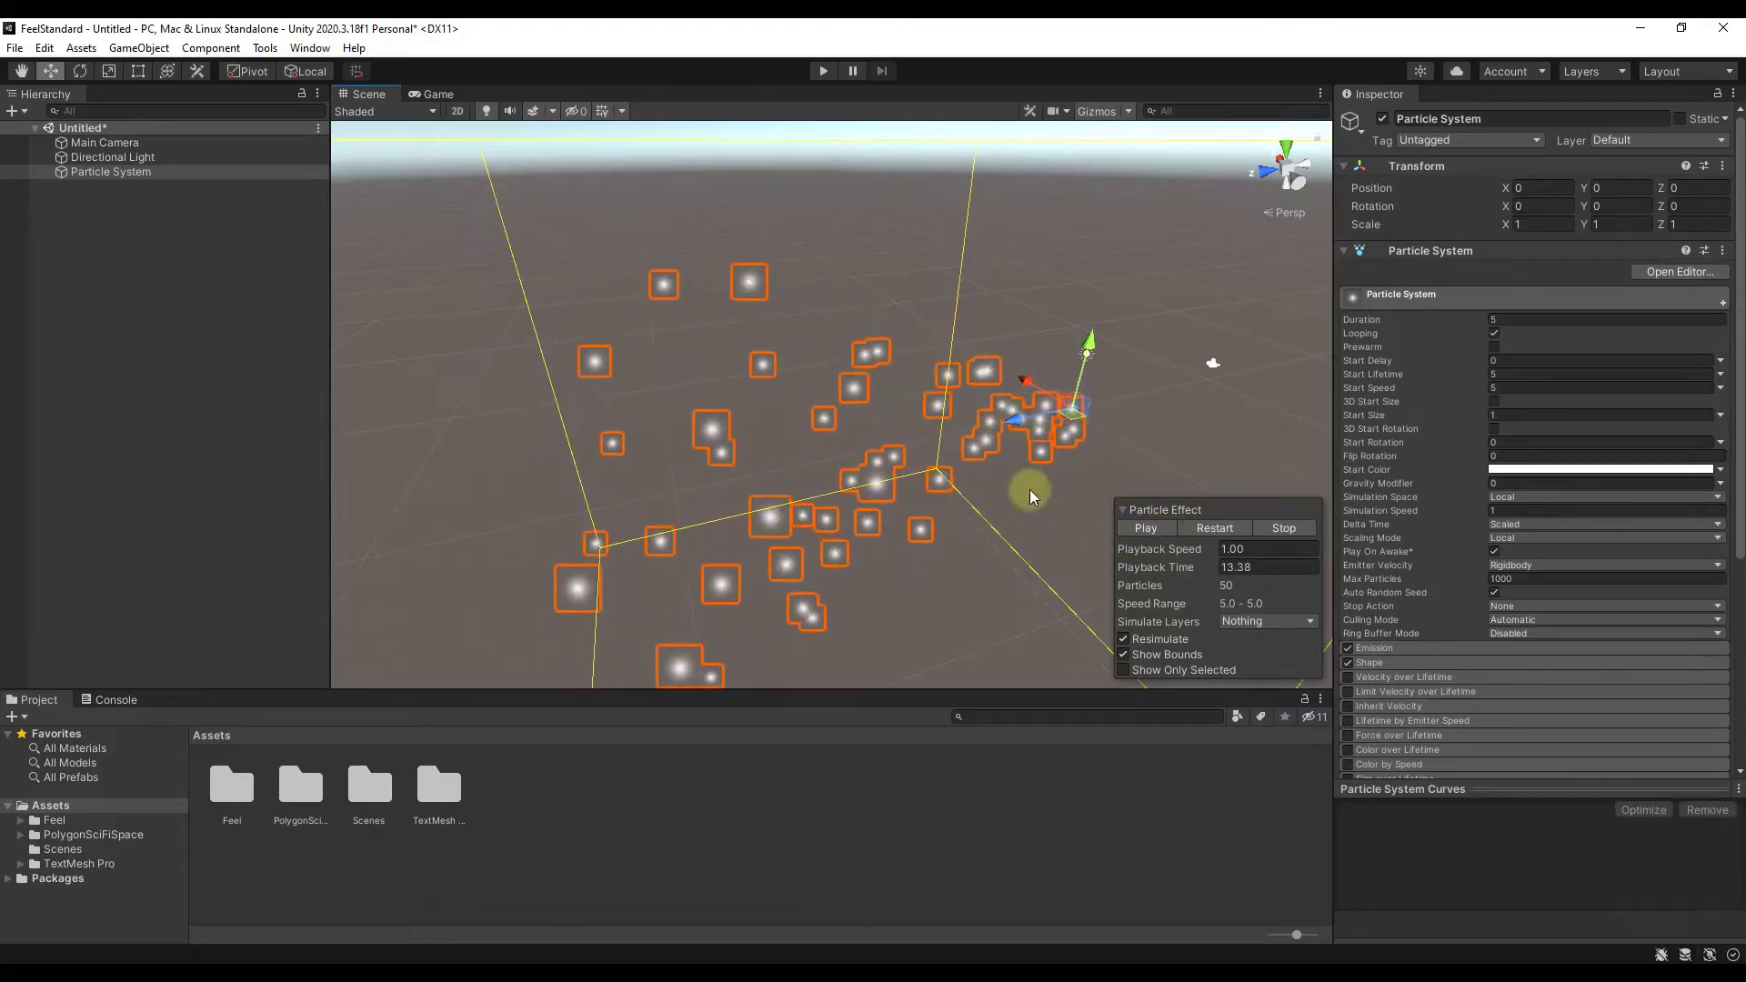
{"action": "left_click_drag", "start_coordinate": [1028, 483], "coordinate": [1075, 477], "text": "alt"}
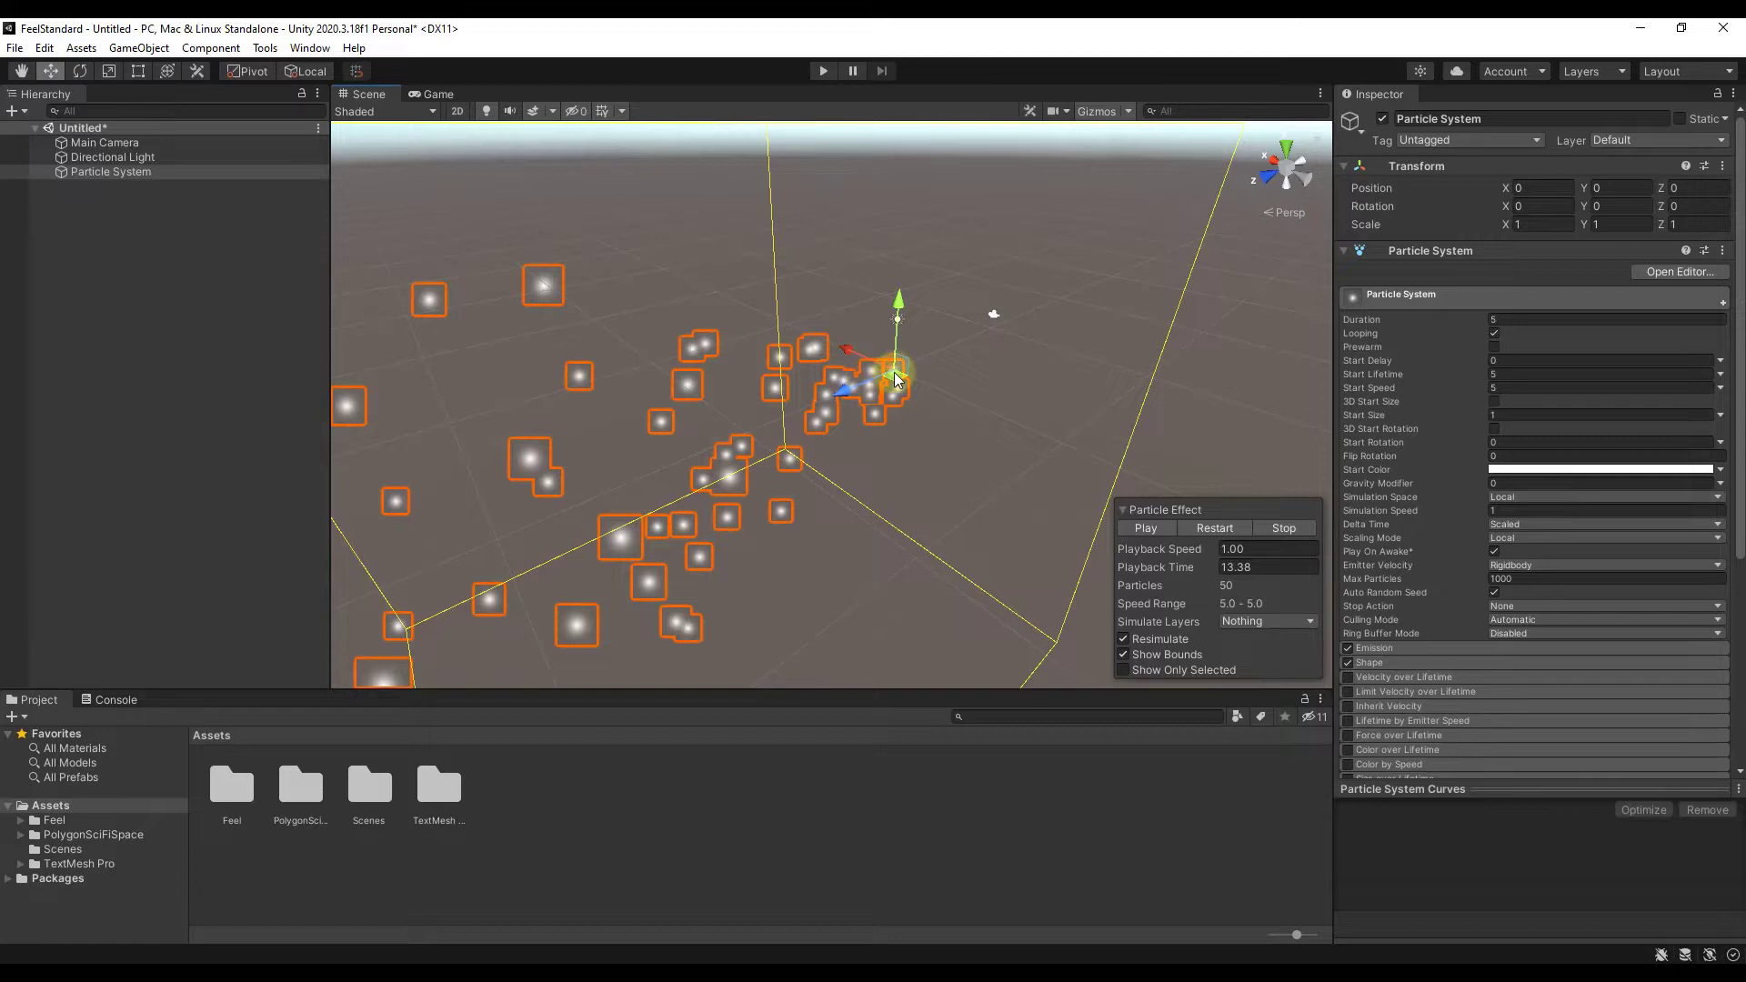
{"action": "left_click", "coordinate": [1072, 362]}
{"action": "left_click", "coordinate": [880, 380]}
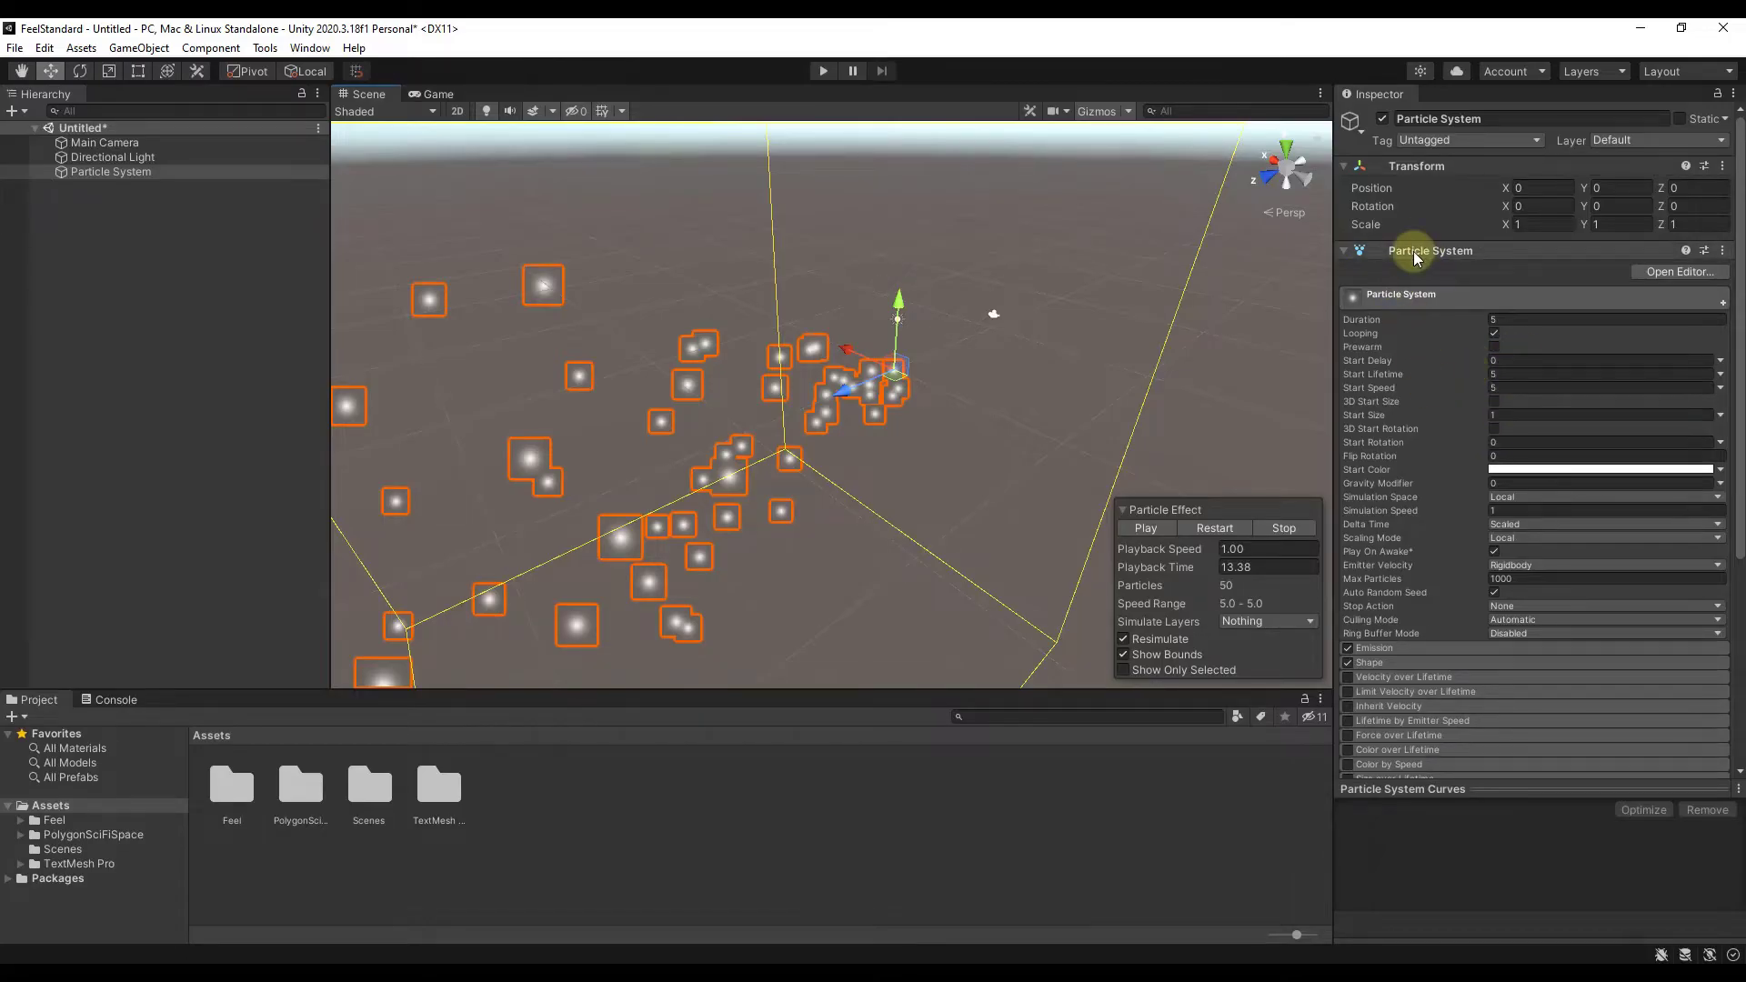
Look through the Particle System component's properties and module list and resume the effect preview.
{"action": "scroll", "coordinate": [1400, 474], "scroll_direction": "down", "scroll_amount": 5}
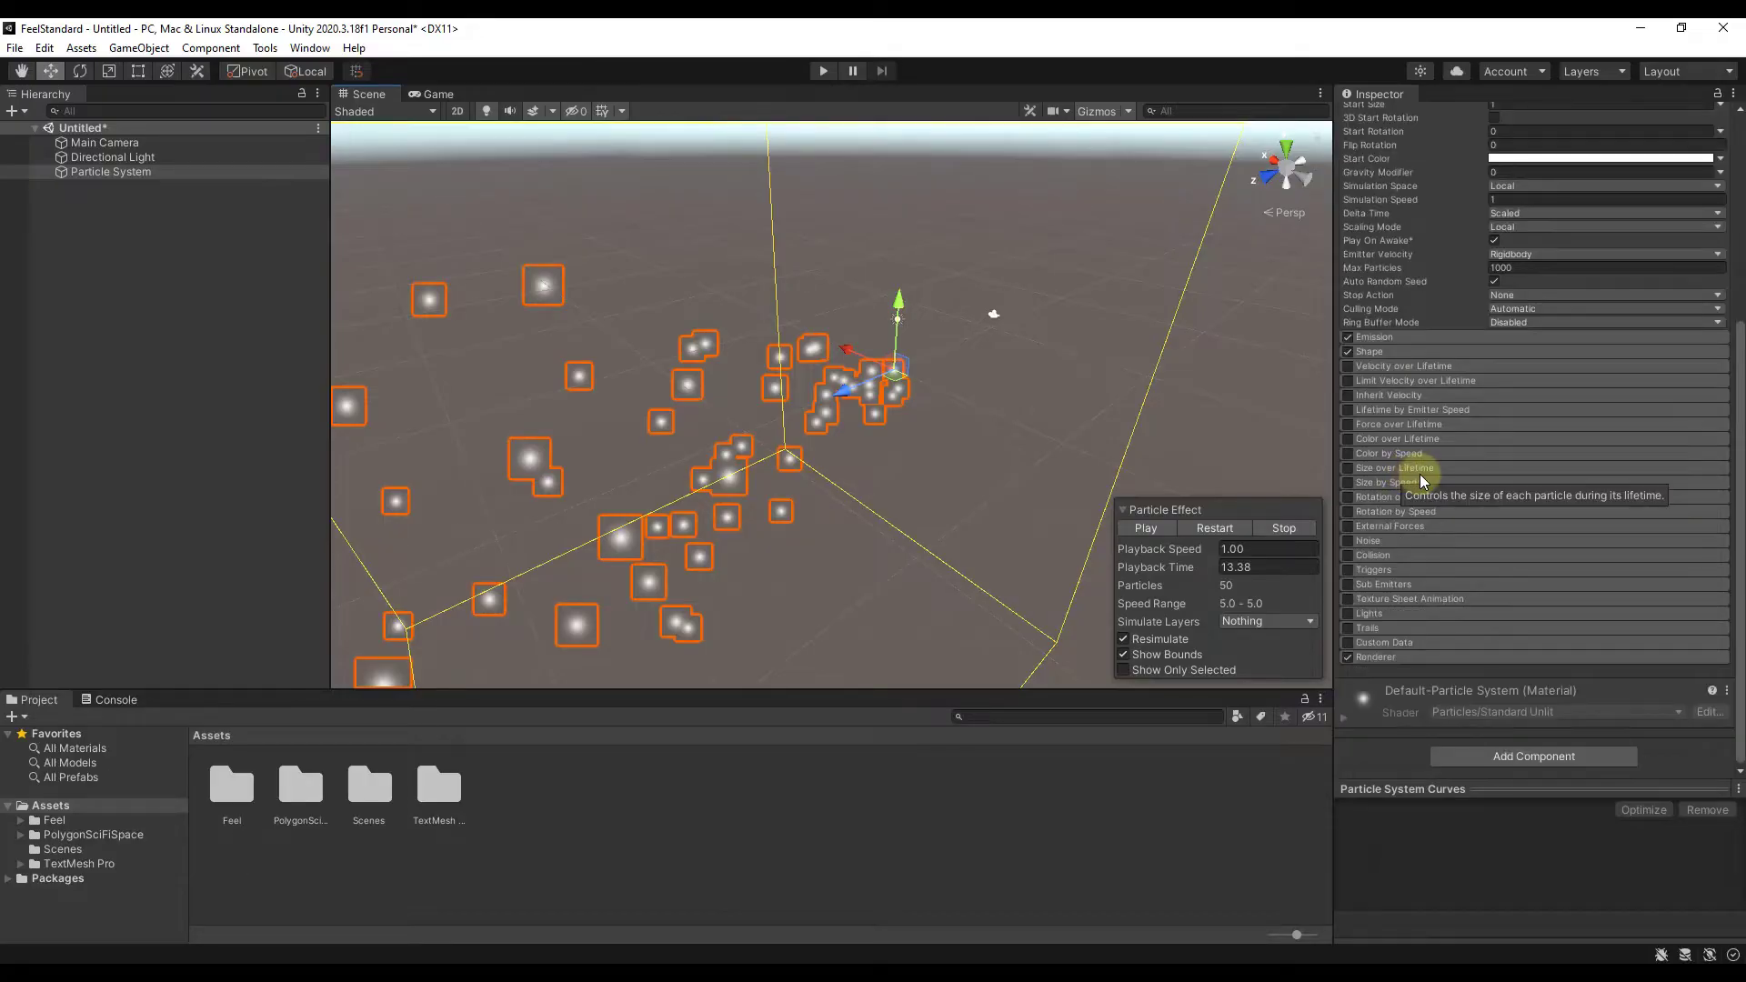
{"action": "scroll", "coordinate": [1421, 477], "scroll_direction": "up", "scroll_amount": 3}
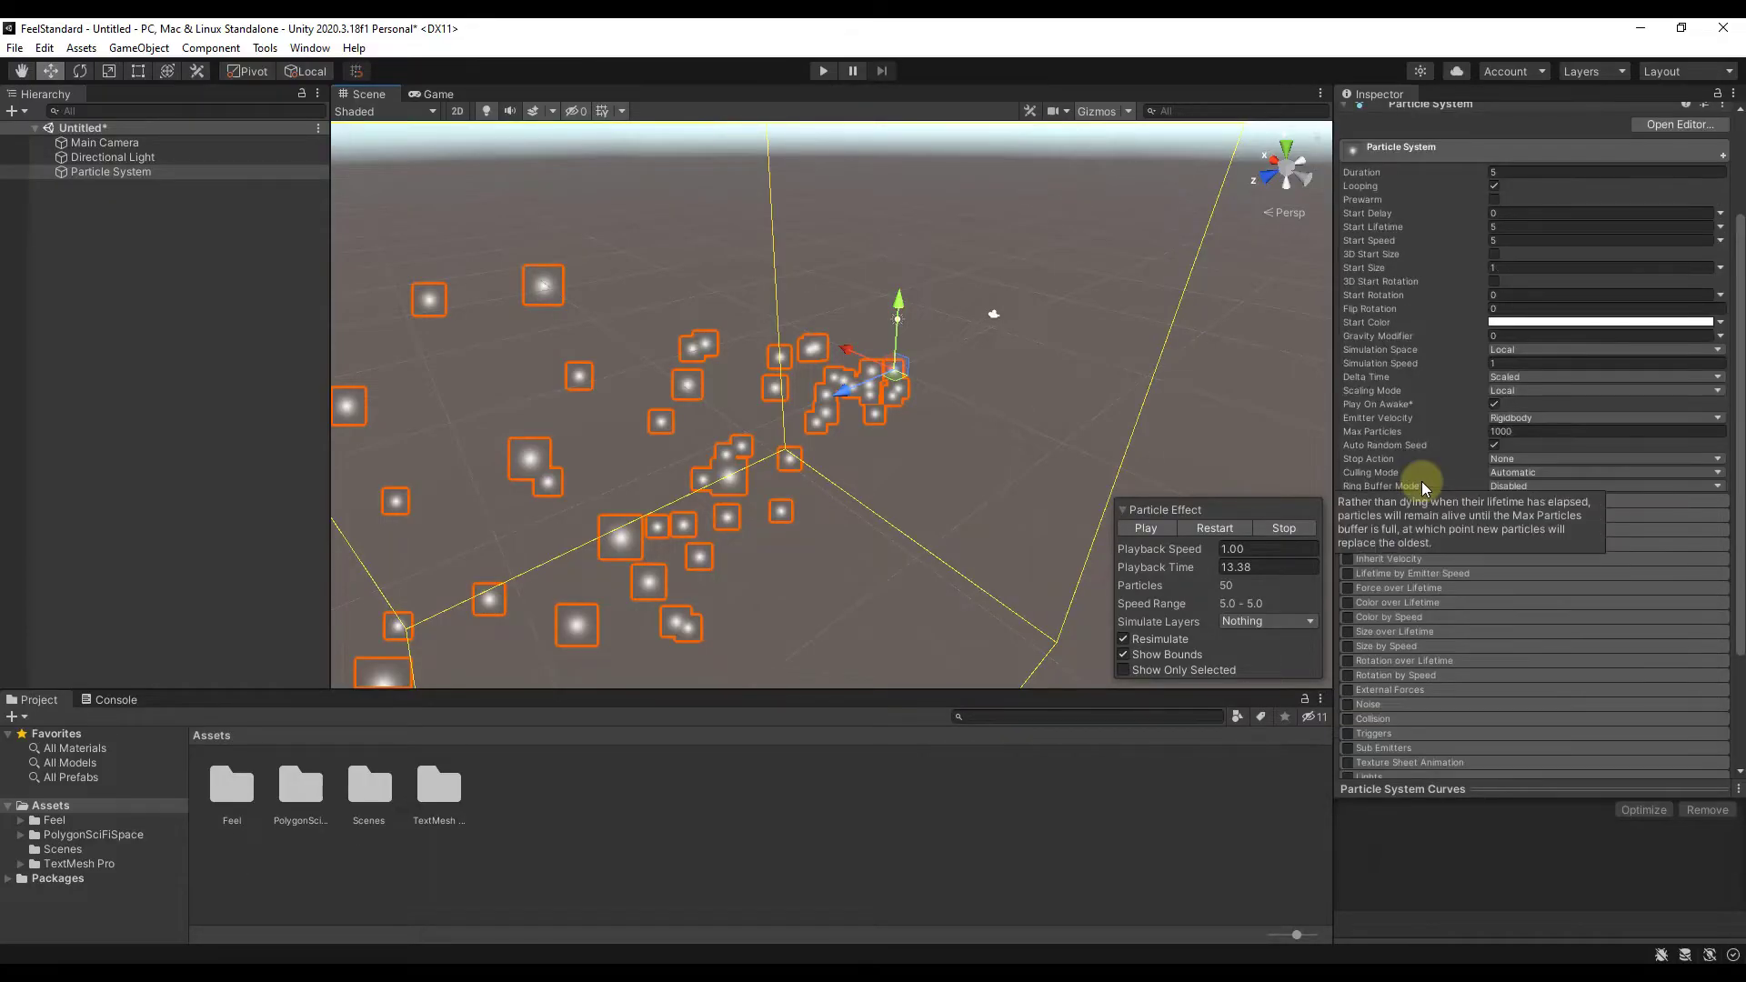
{"action": "scroll", "coordinate": [1432, 431], "scroll_direction": "up", "scroll_amount": 3}
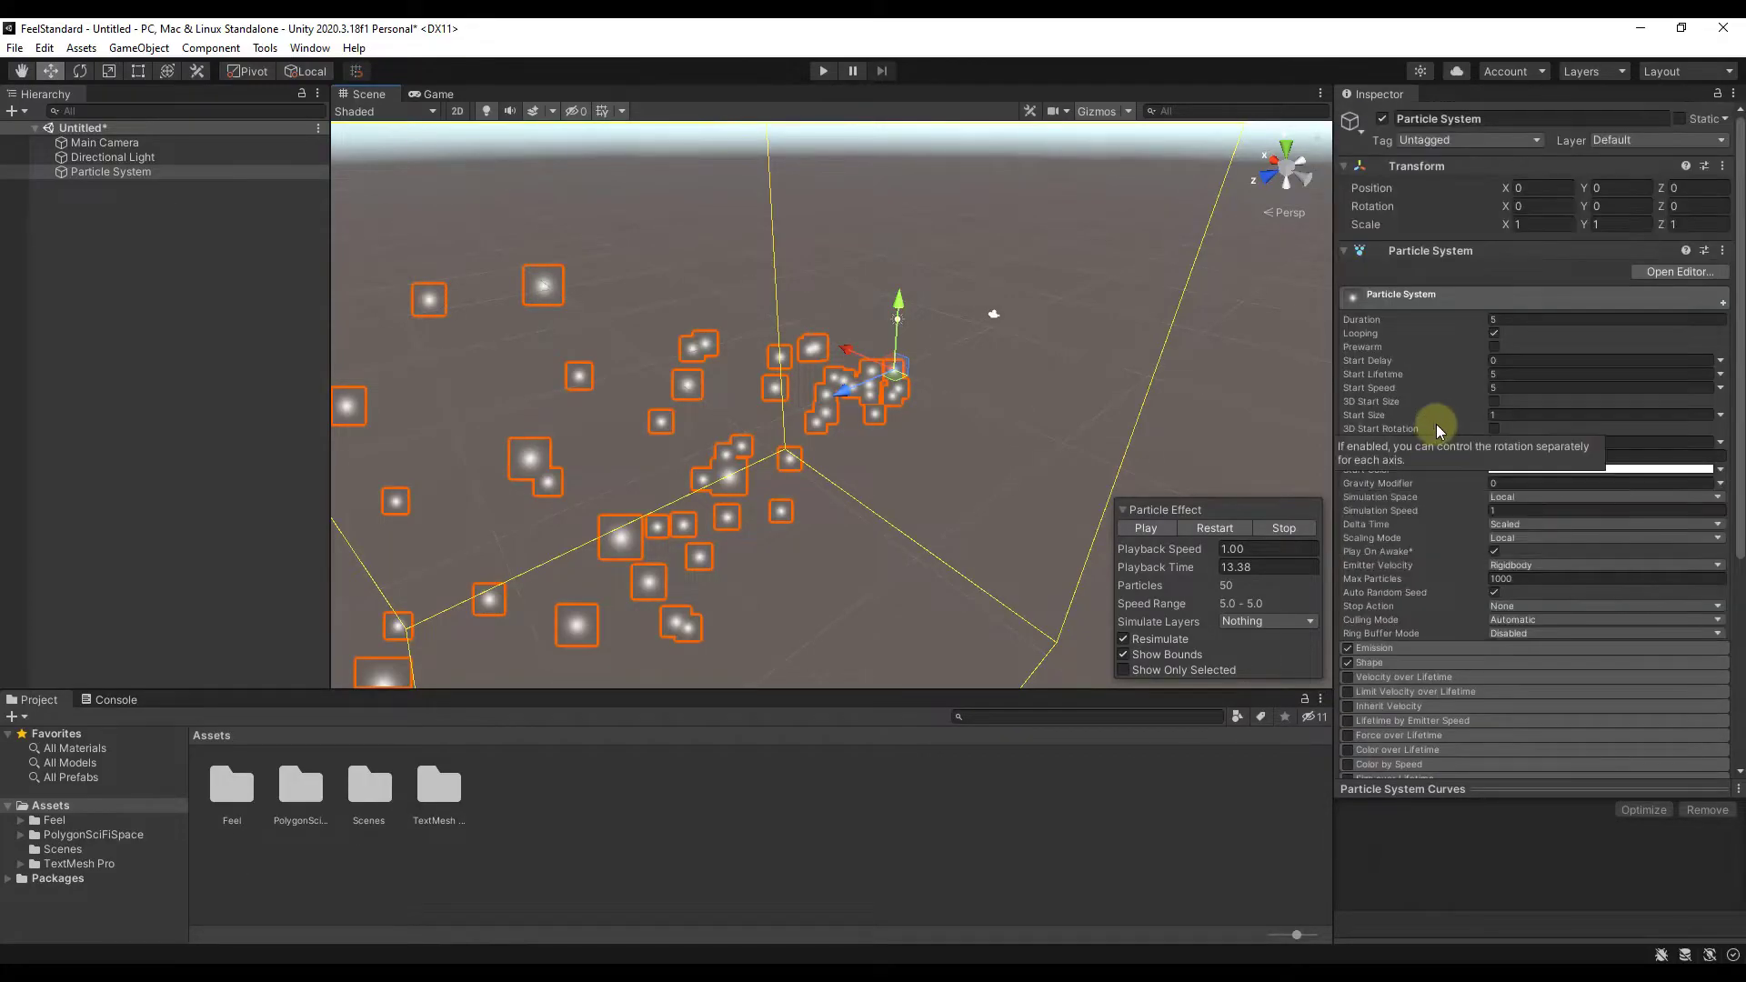
{"action": "left_click", "coordinate": [1148, 532]}
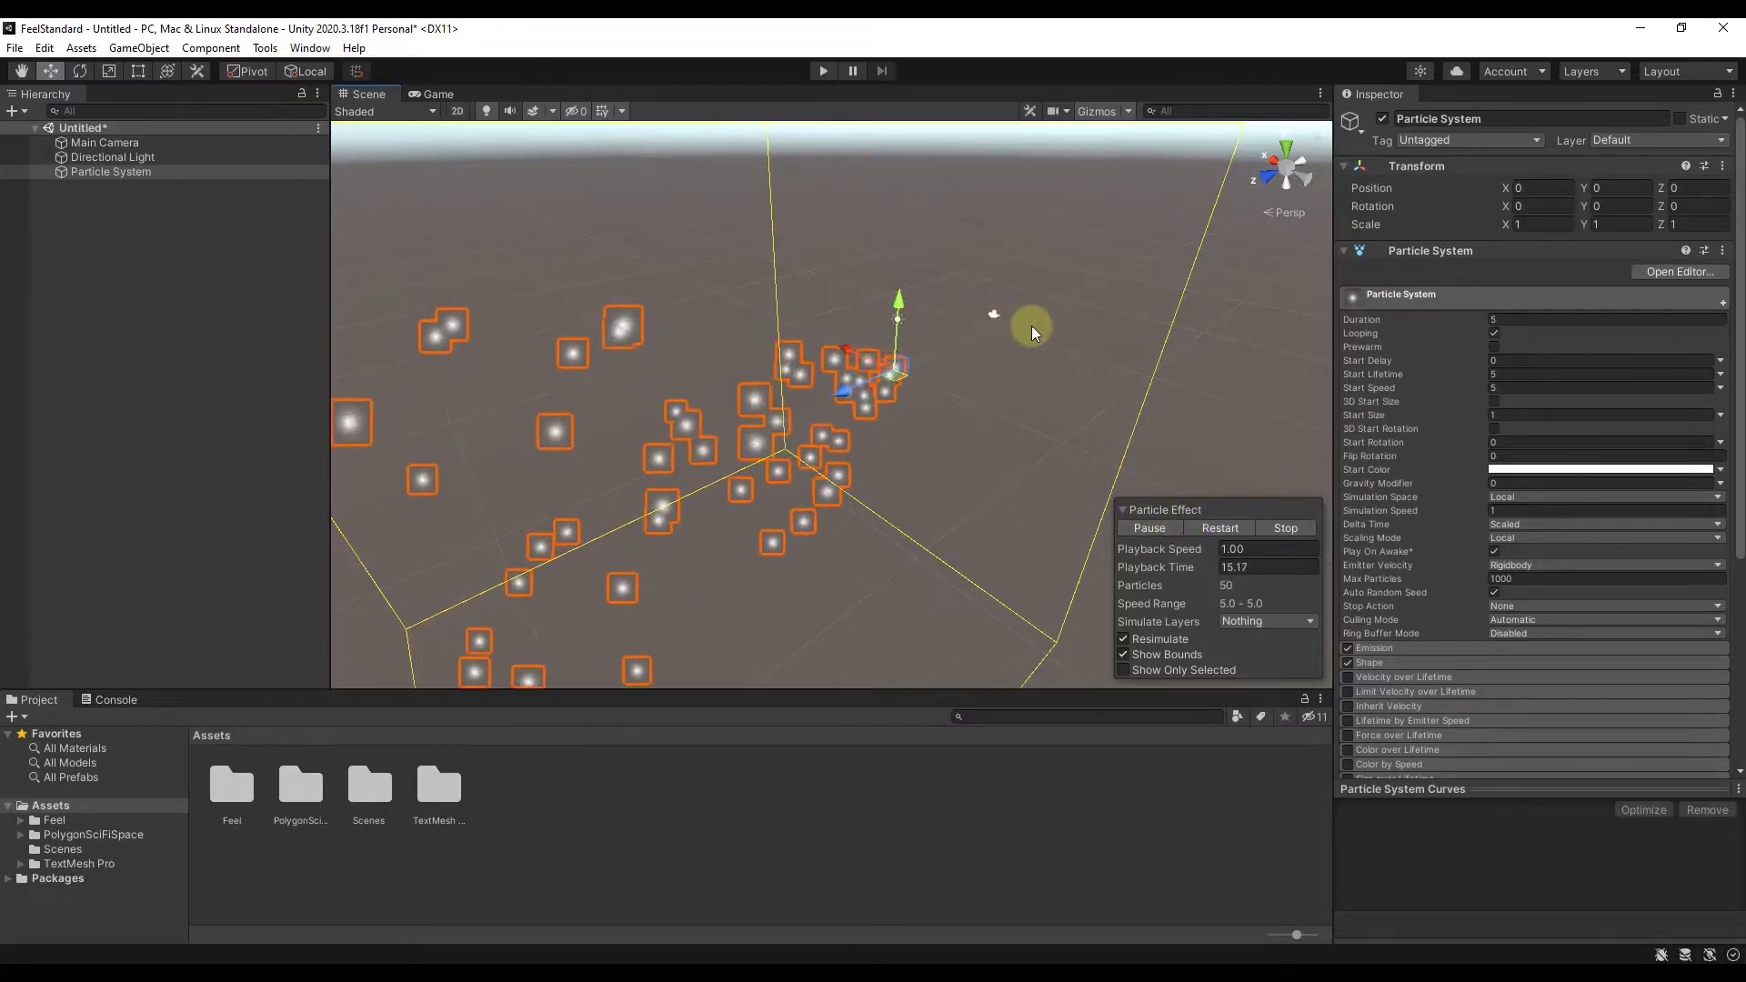
{"action": "scroll", "coordinate": [1453, 345], "scroll_direction": "down", "scroll_amount": 3}
{"action": "scroll", "coordinate": [1446, 328], "scroll_direction": "up", "scroll_amount": 3}
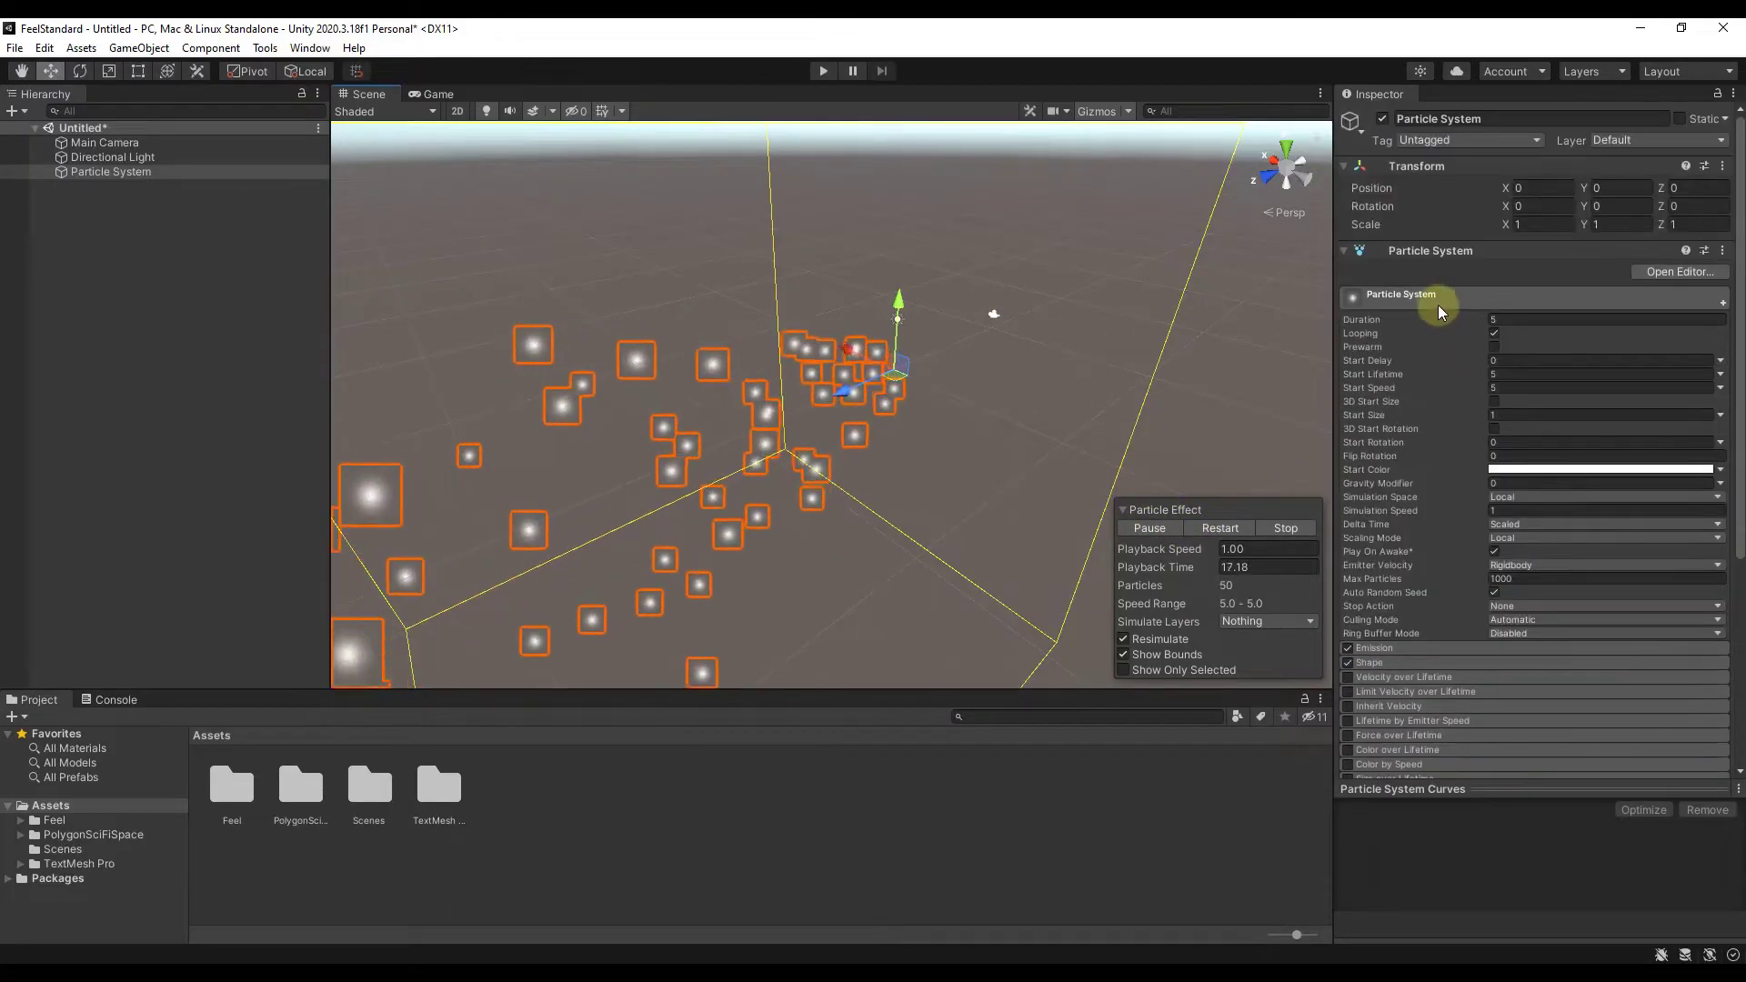
Collapse and expand the main, Emission and Shape modules to examine how the Particle System's settings are organised.
{"action": "left_click", "coordinate": [1437, 303]}
{"action": "left_click", "coordinate": [1433, 298]}
{"action": "left_click", "coordinate": [1434, 298]}
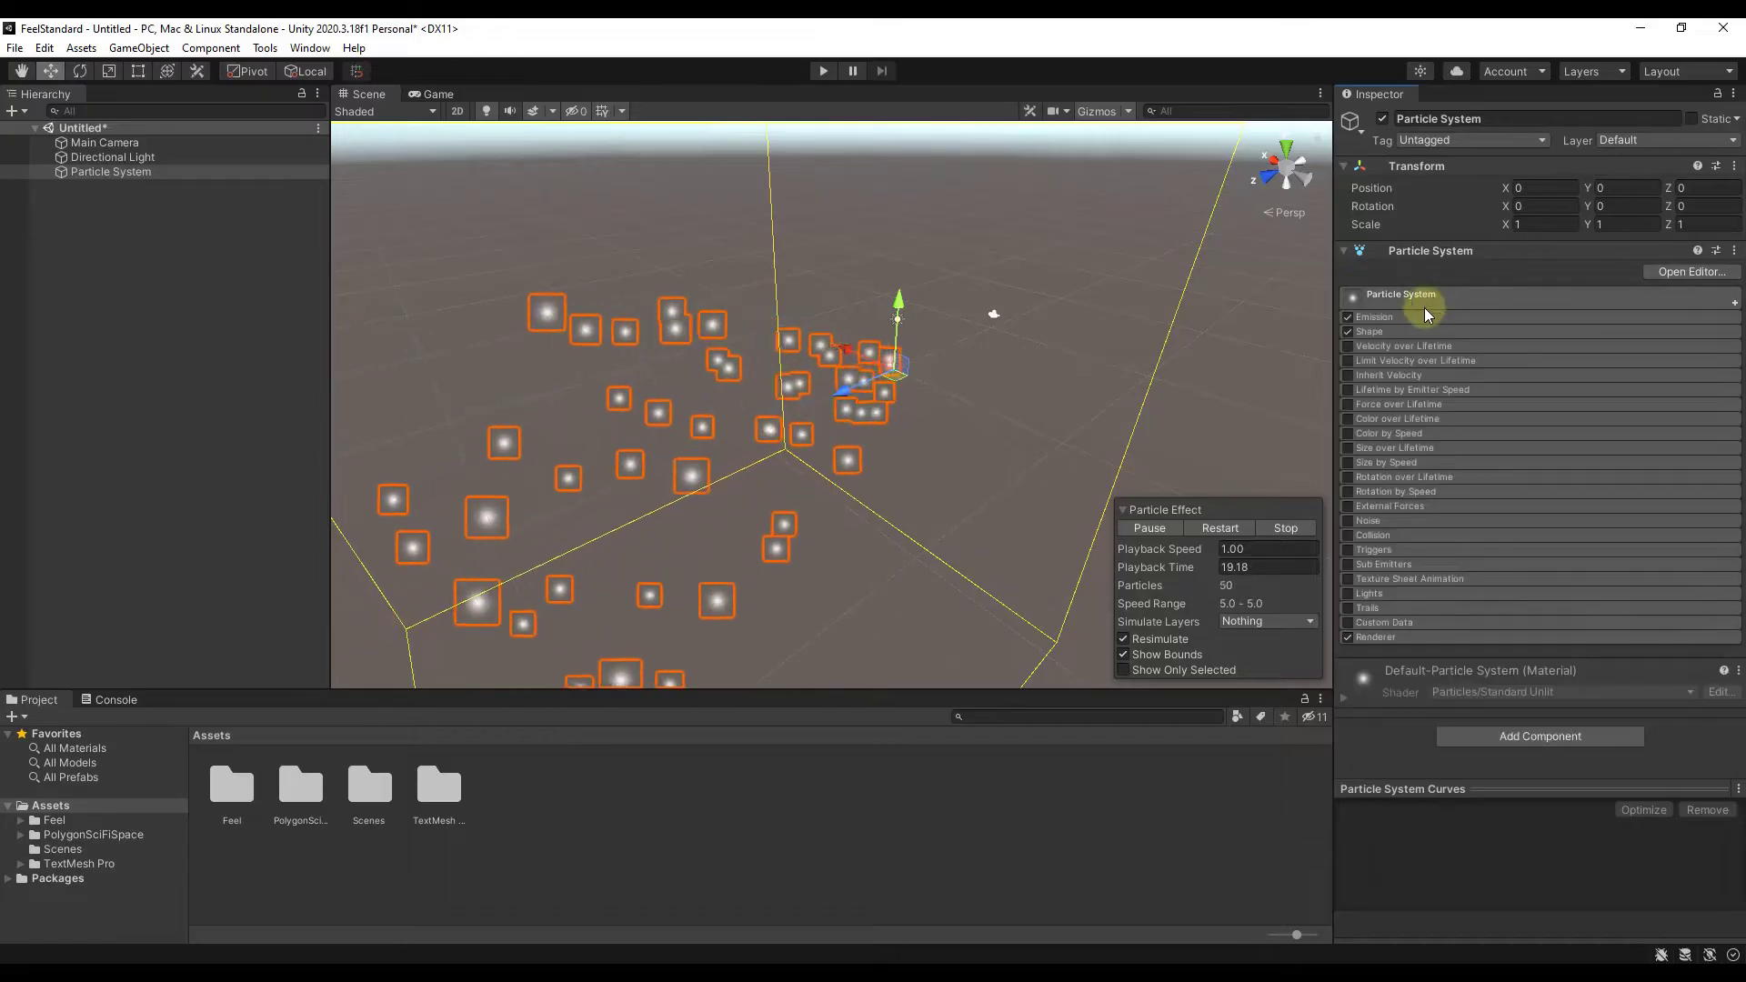
{"action": "left_click", "coordinate": [1405, 317]}
{"action": "left_click", "coordinate": [1402, 318]}
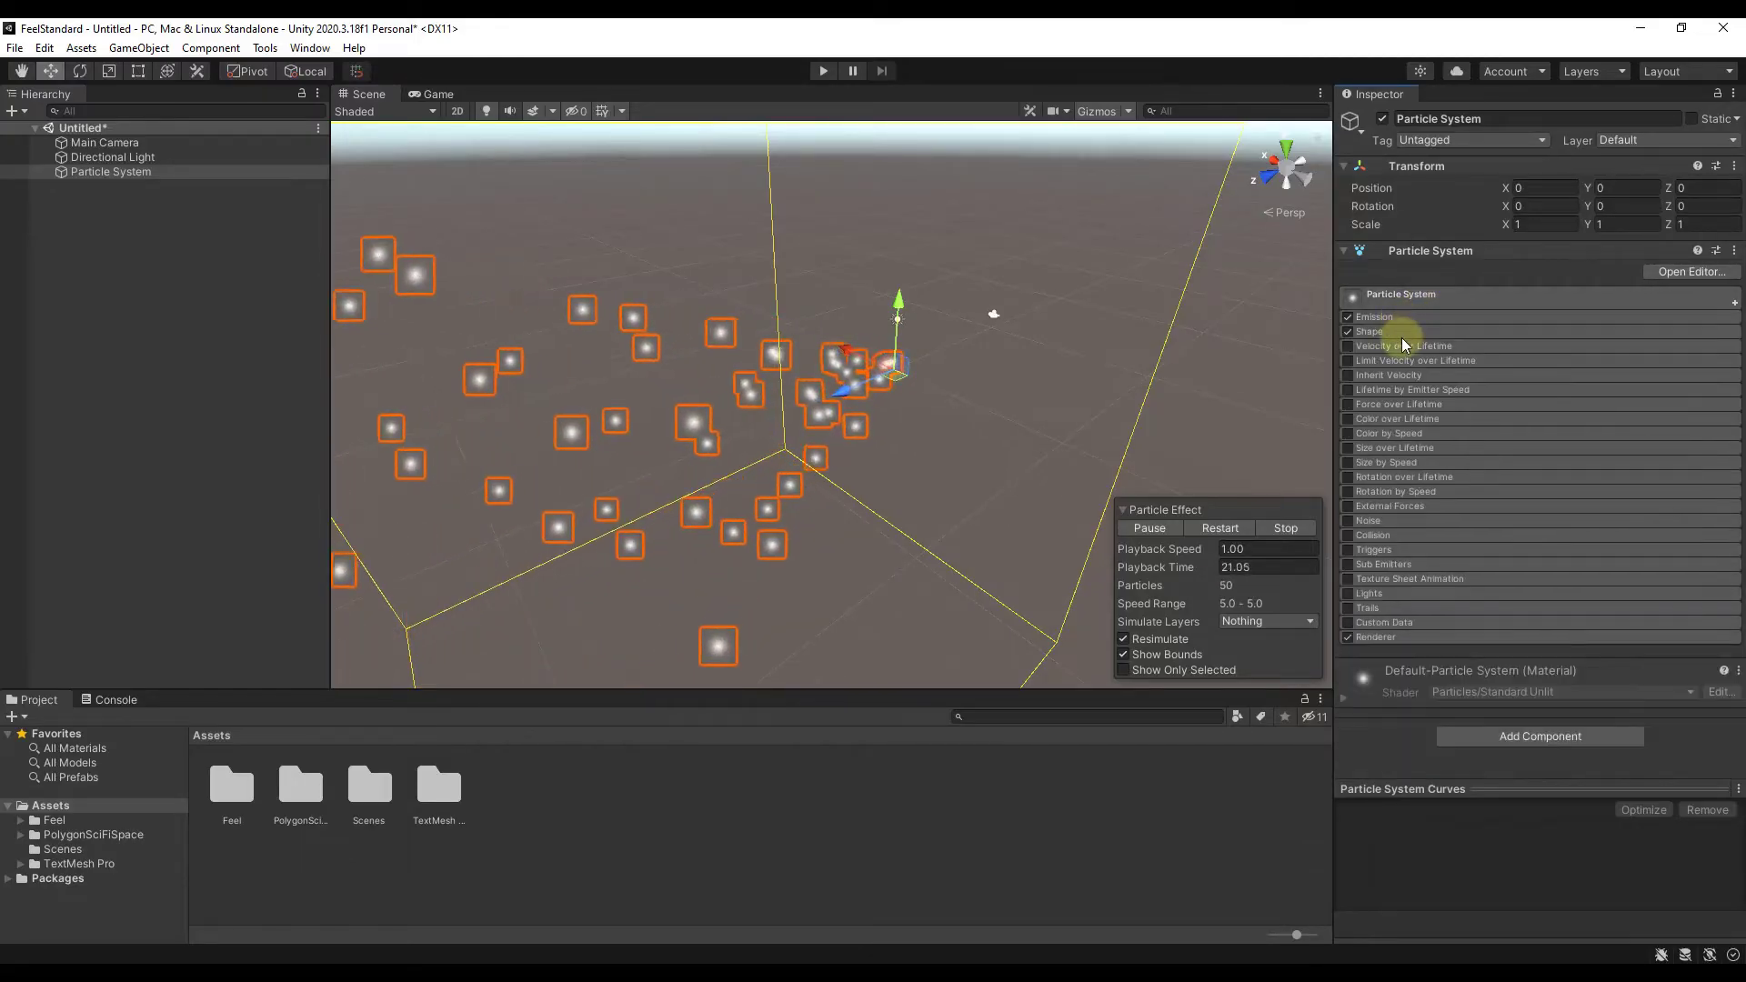
{"action": "left_click", "coordinate": [1401, 333]}
{"action": "left_click", "coordinate": [1402, 332]}
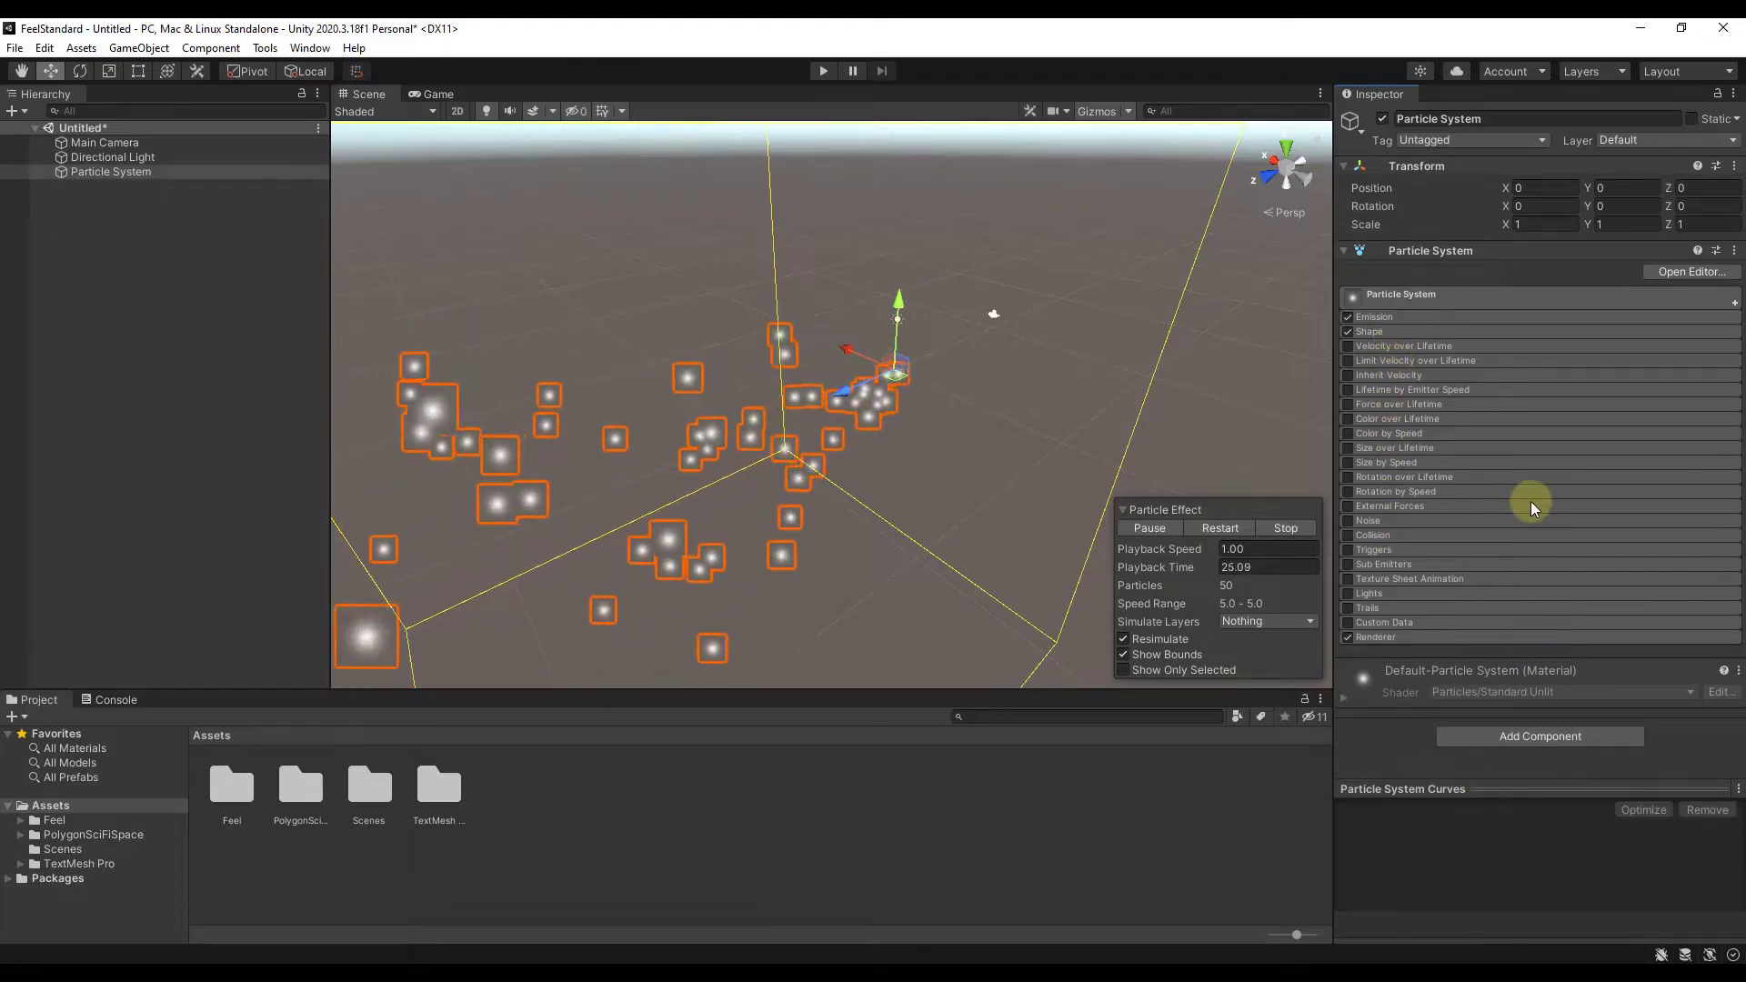
{"action": "left_click", "coordinate": [1421, 292]}
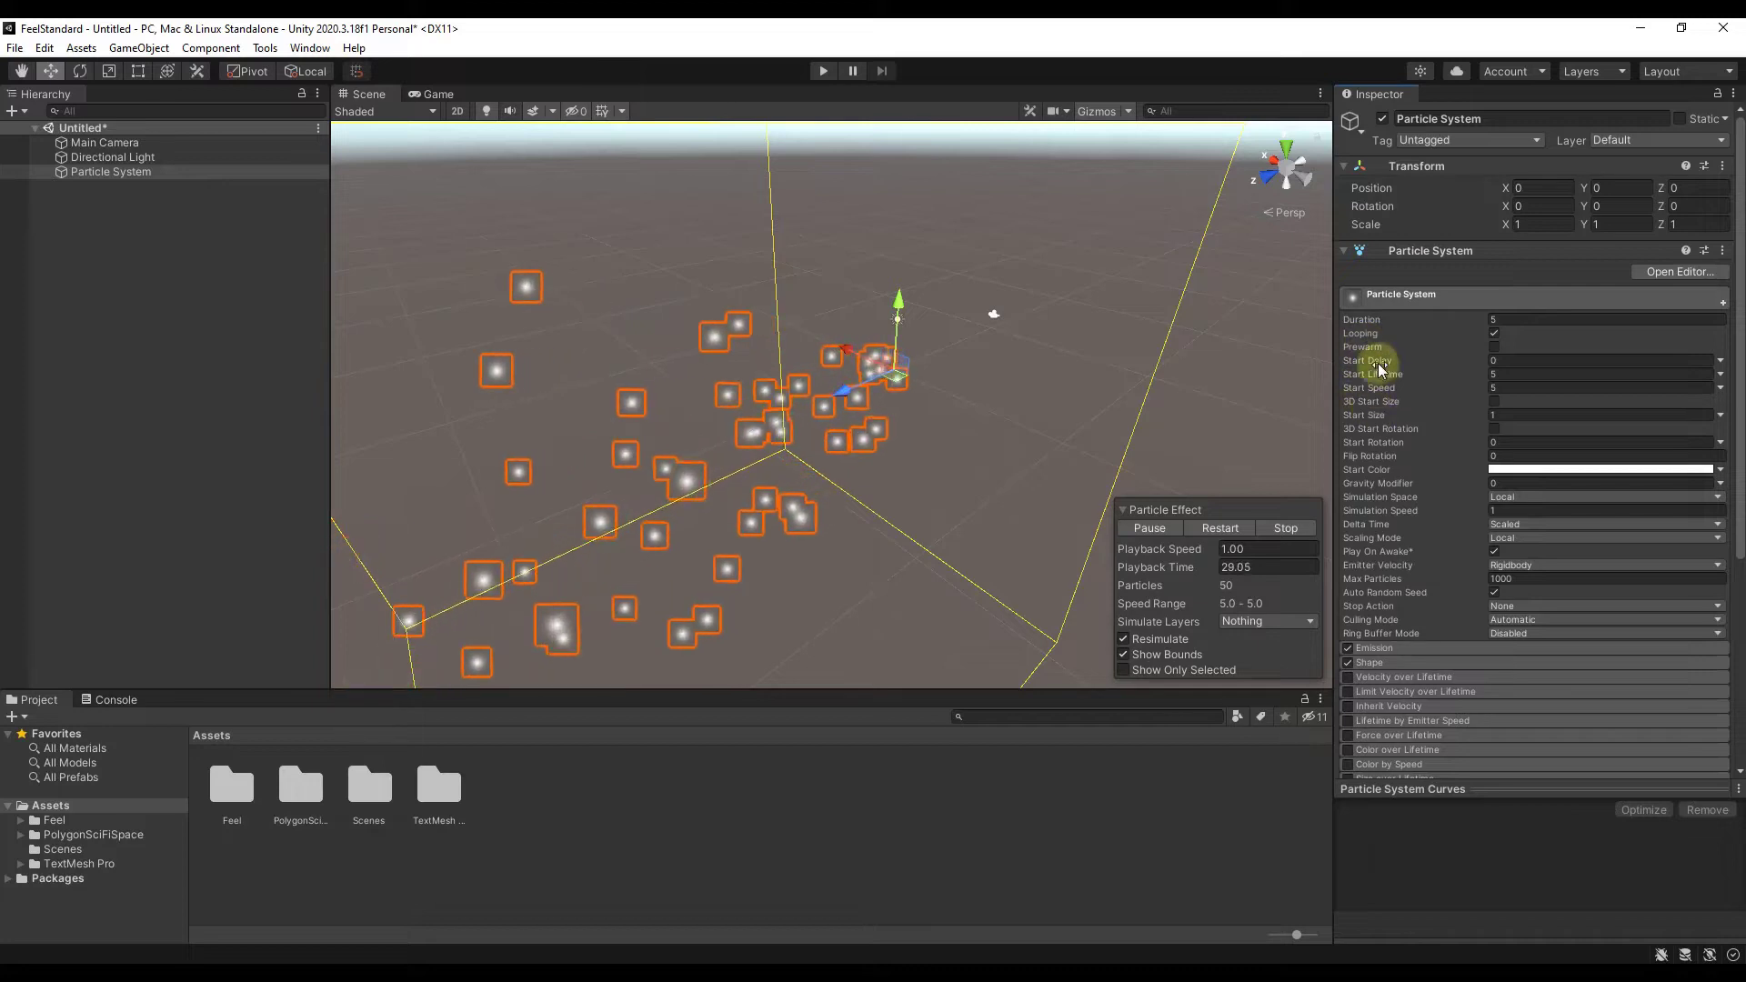
Preview the particle effect with Looping disabled and enable Looping again.
{"action": "right_click_drag", "start_coordinate": [1006, 370], "coordinate": [881, 343]}
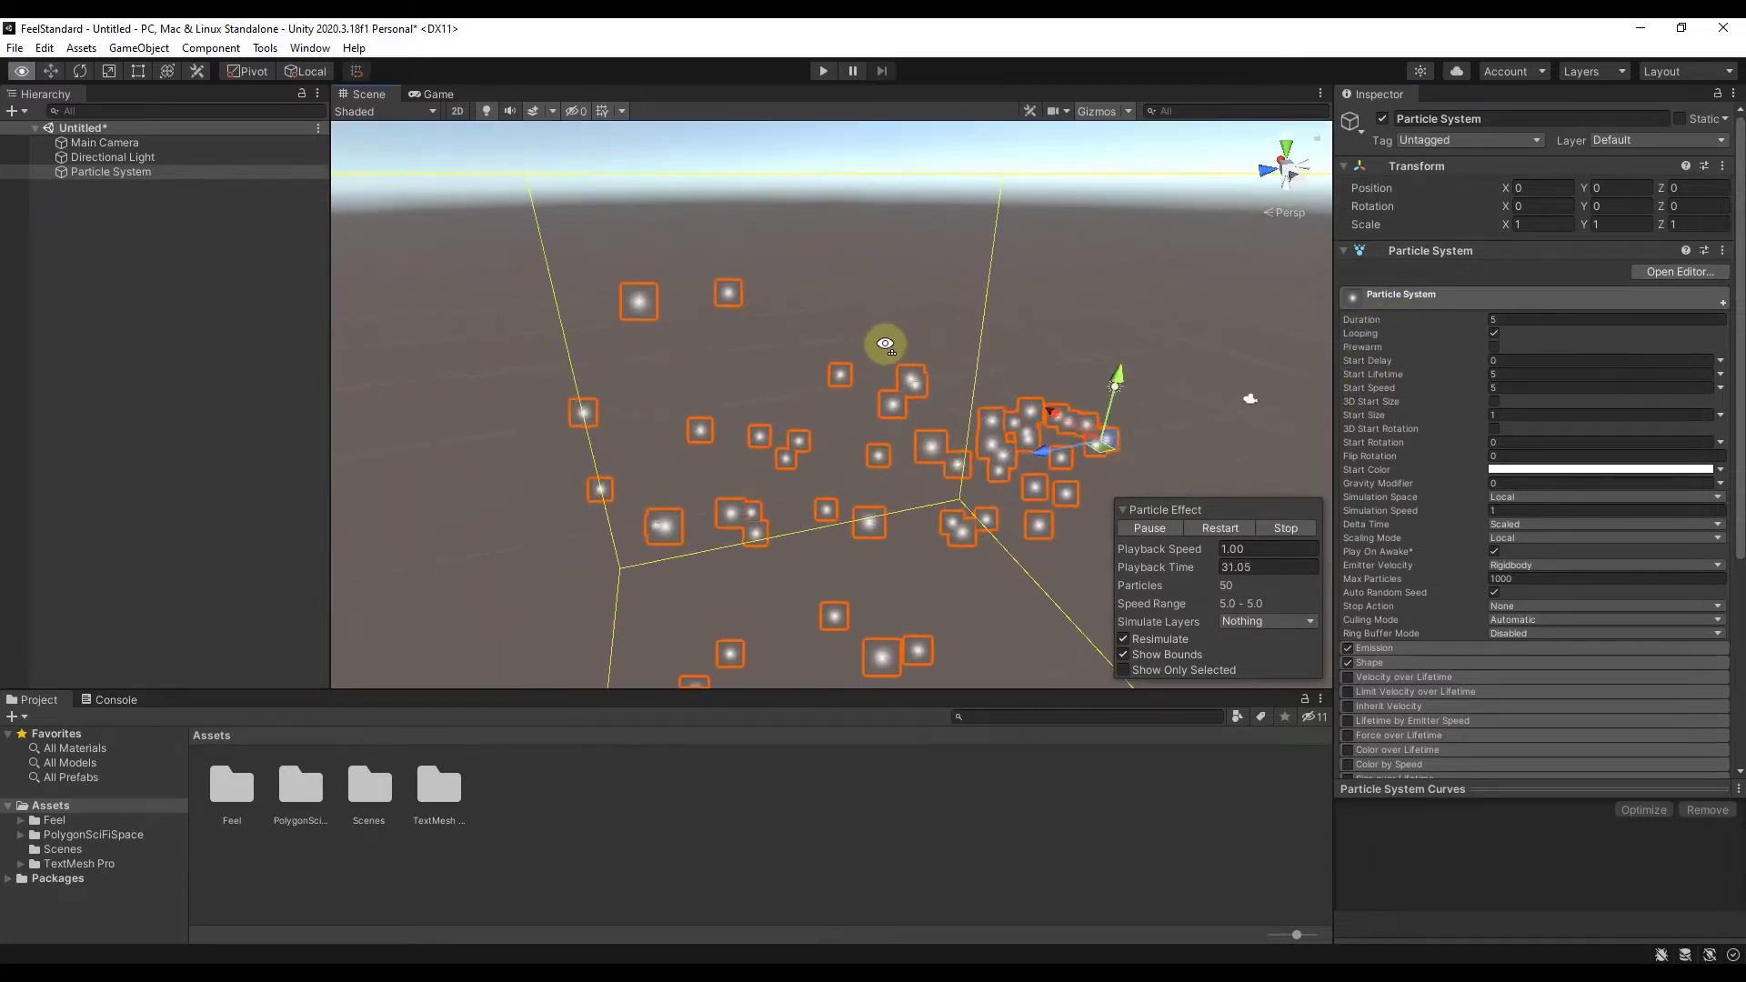
{"action": "mouse_move", "coordinate": [1370, 325]}
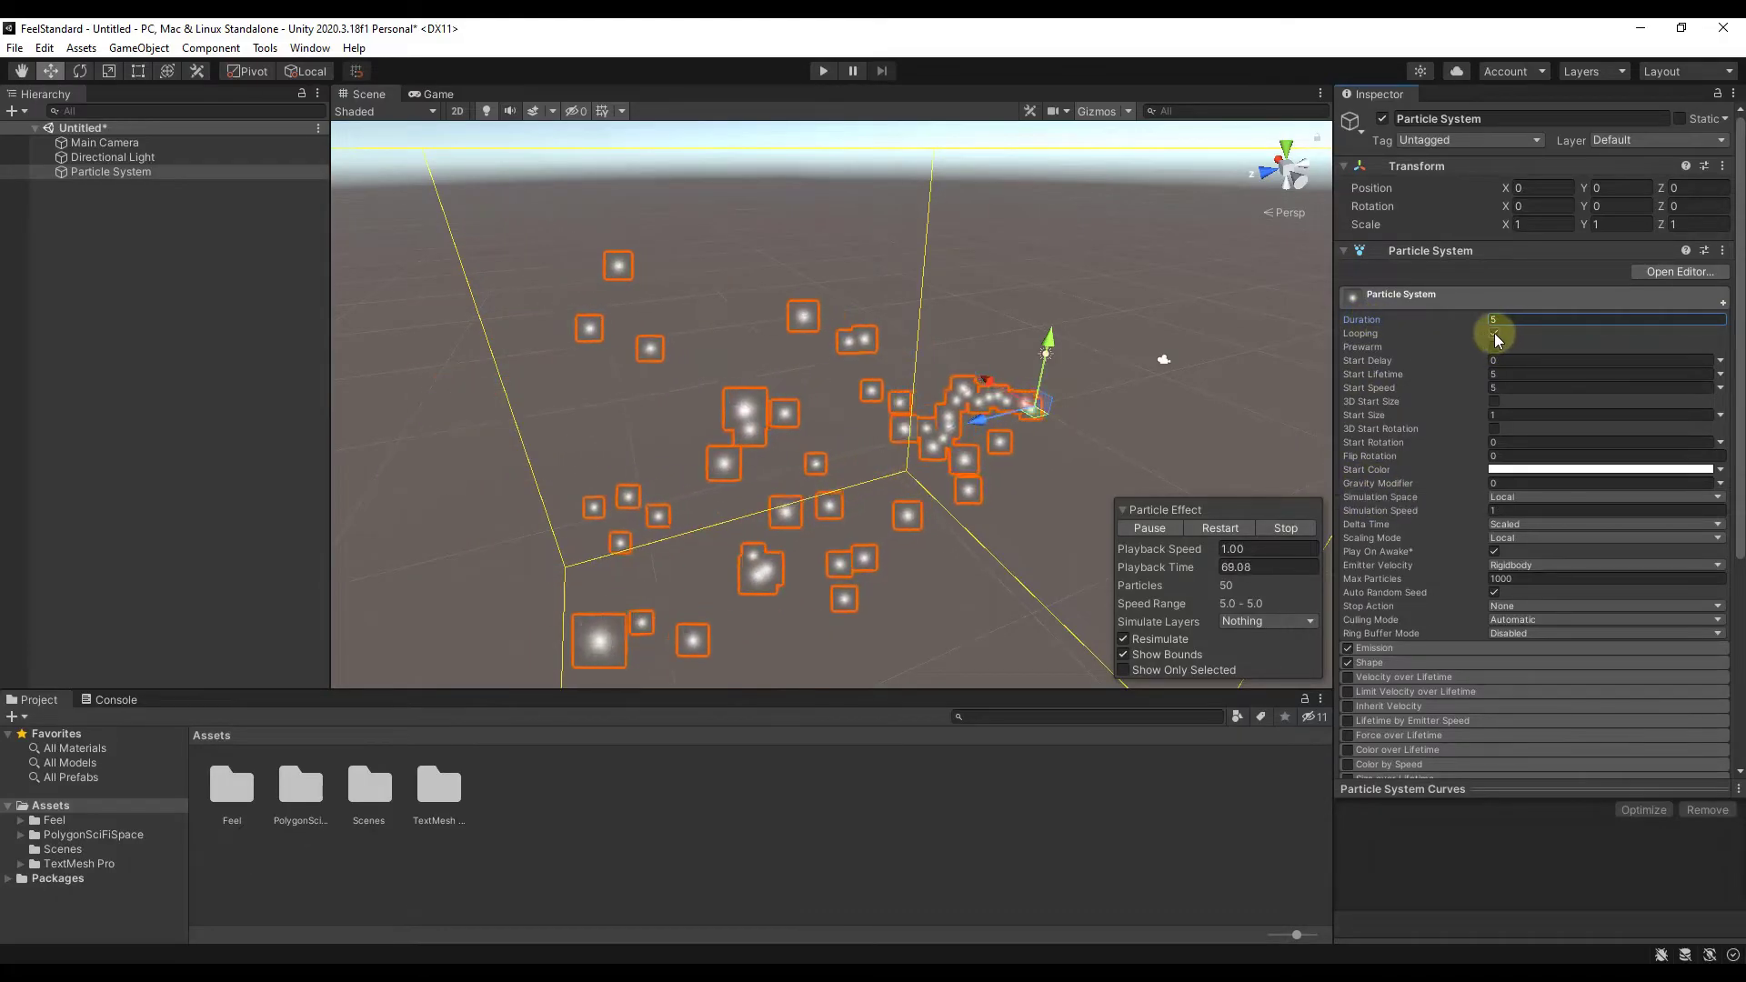
{"action": "left_click", "coordinate": [1494, 335]}
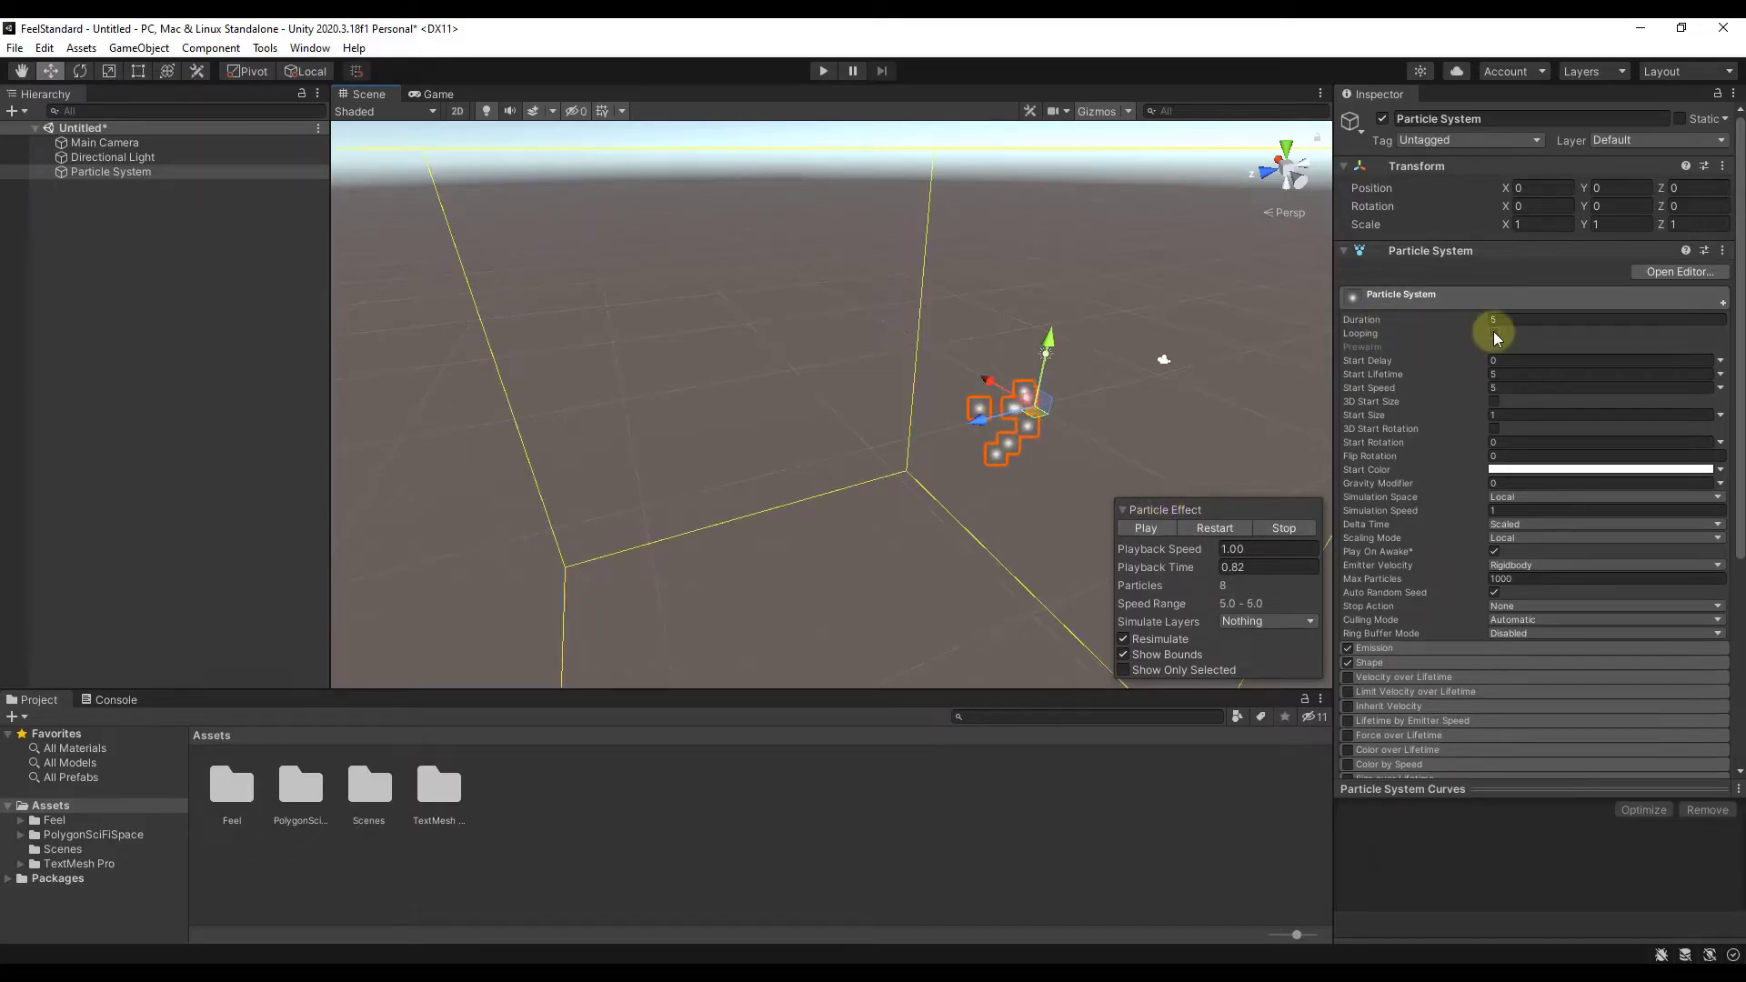
{"action": "left_click", "coordinate": [1157, 531]}
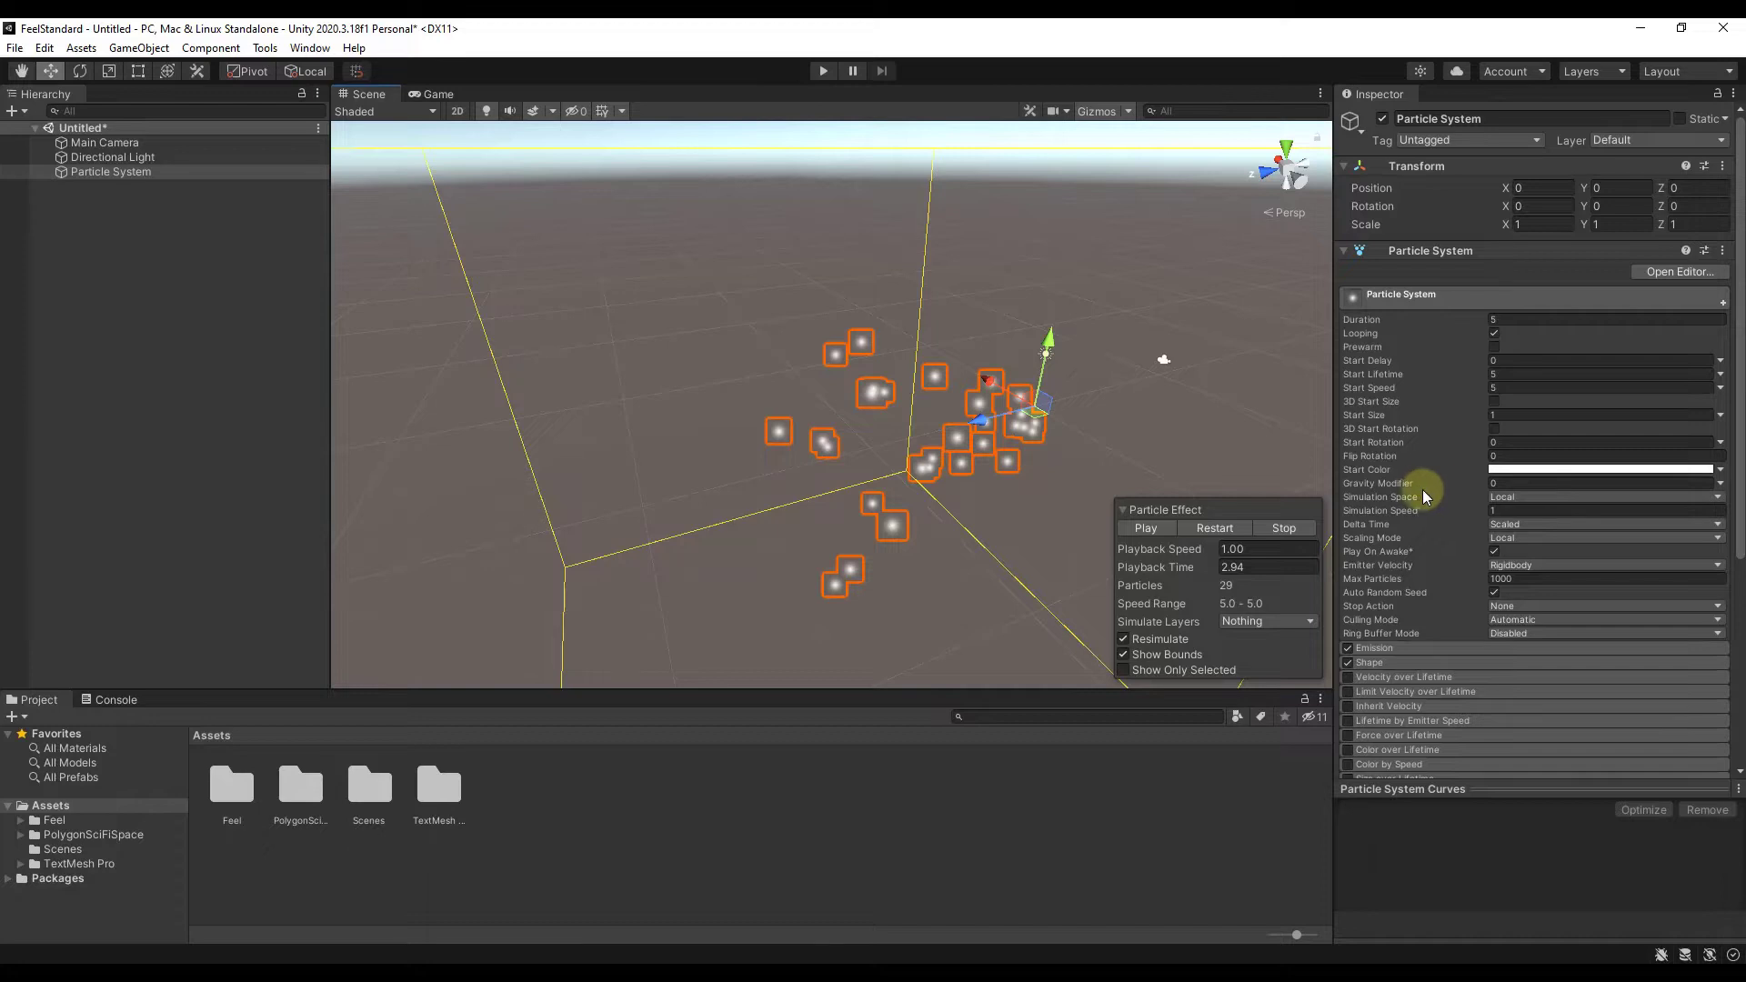
Preview the particles with a Gravity Modifier of 0.5 and set the modifier back to 0.
{"action": "scroll", "coordinate": [1391, 445], "scroll_direction": "down", "scroll_amount": 4}
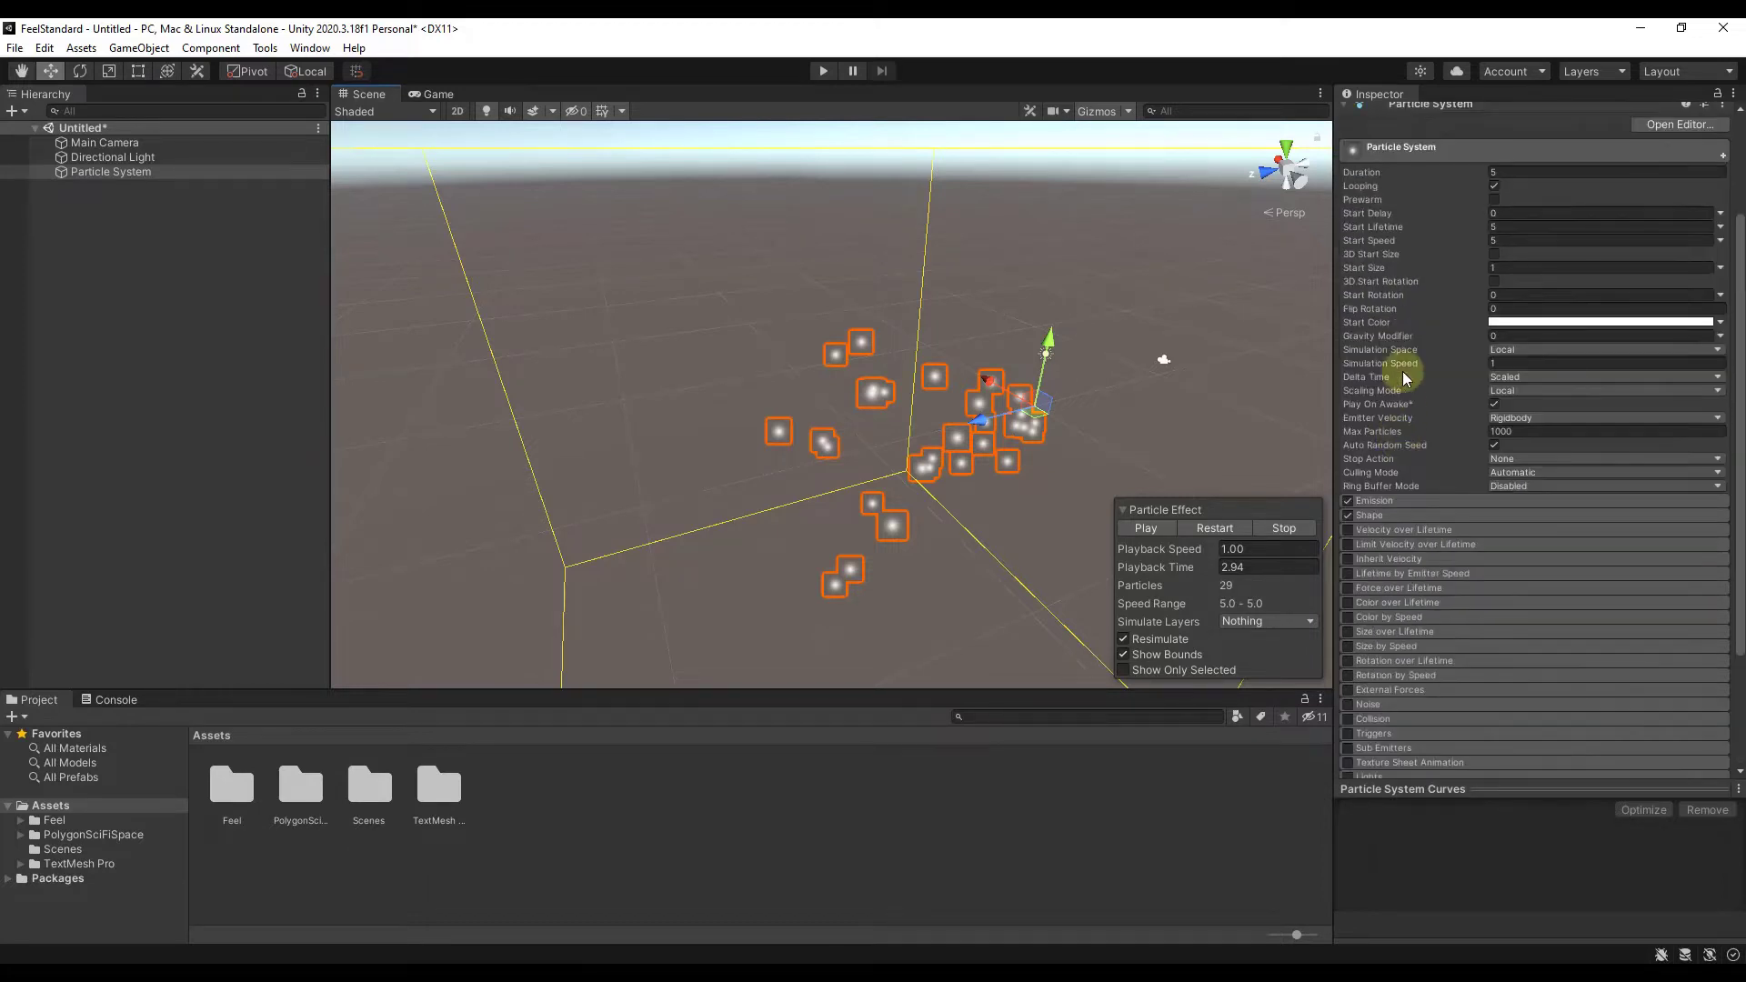
{"action": "left_click", "coordinate": [1147, 529]}
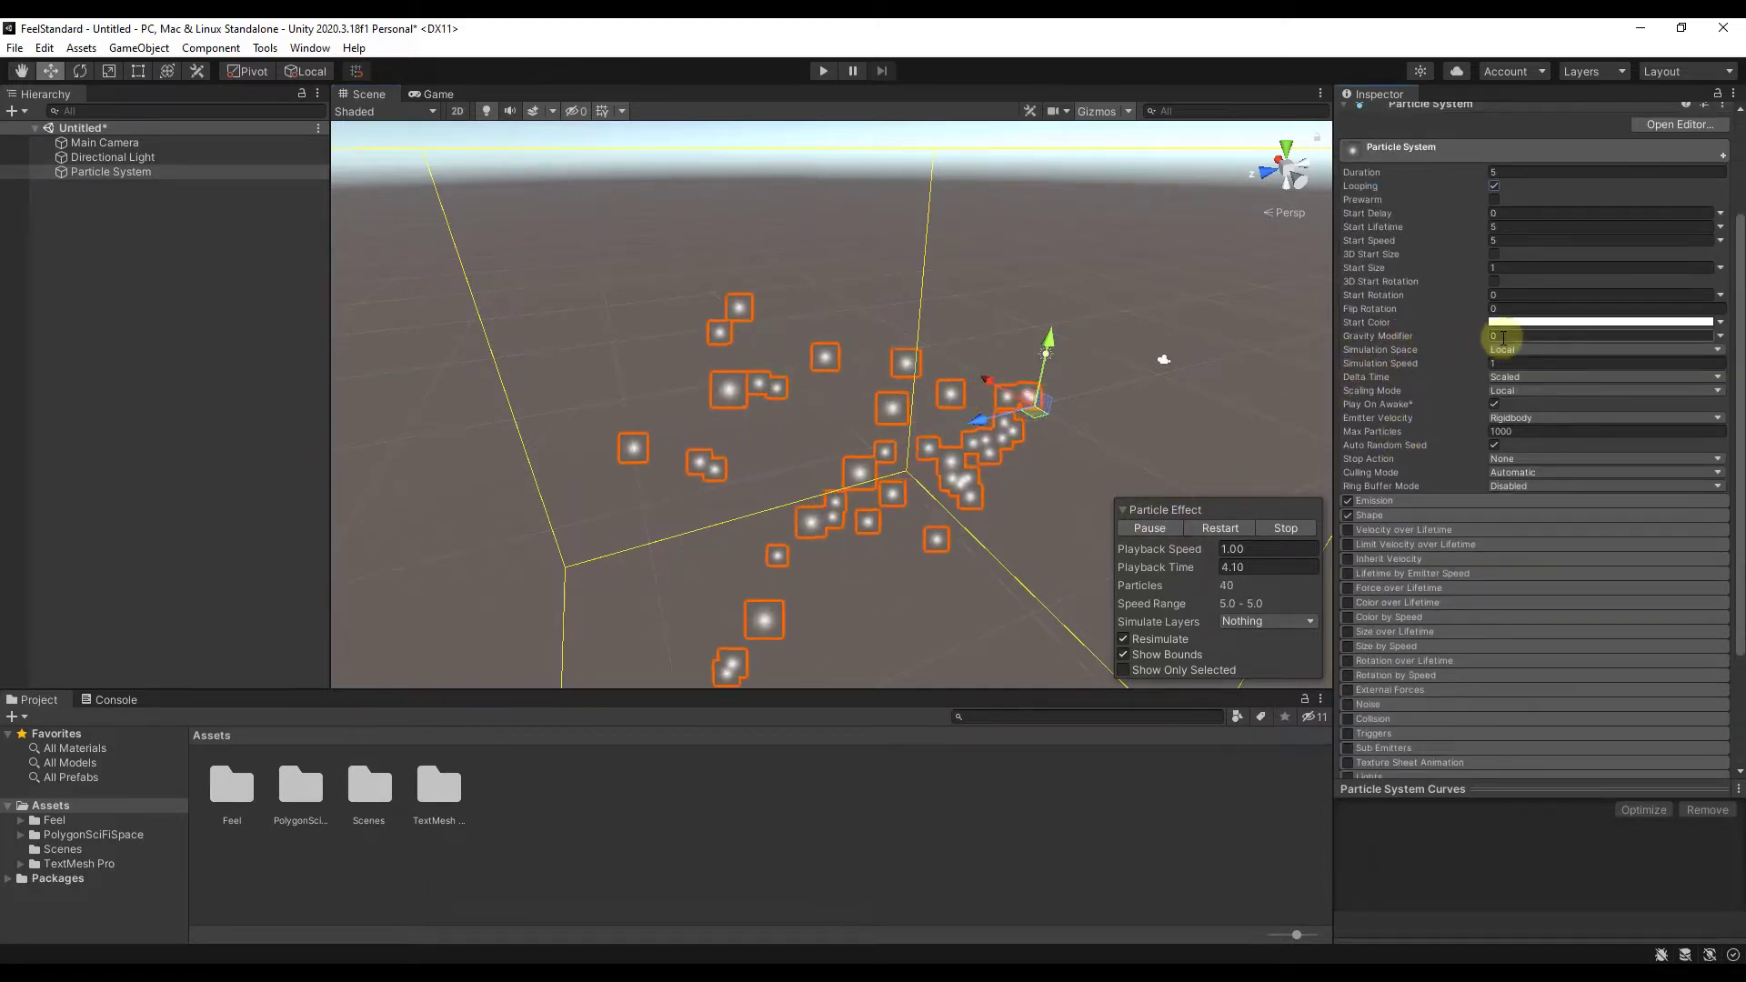
{"action": "left_click", "coordinate": [1531, 336]}
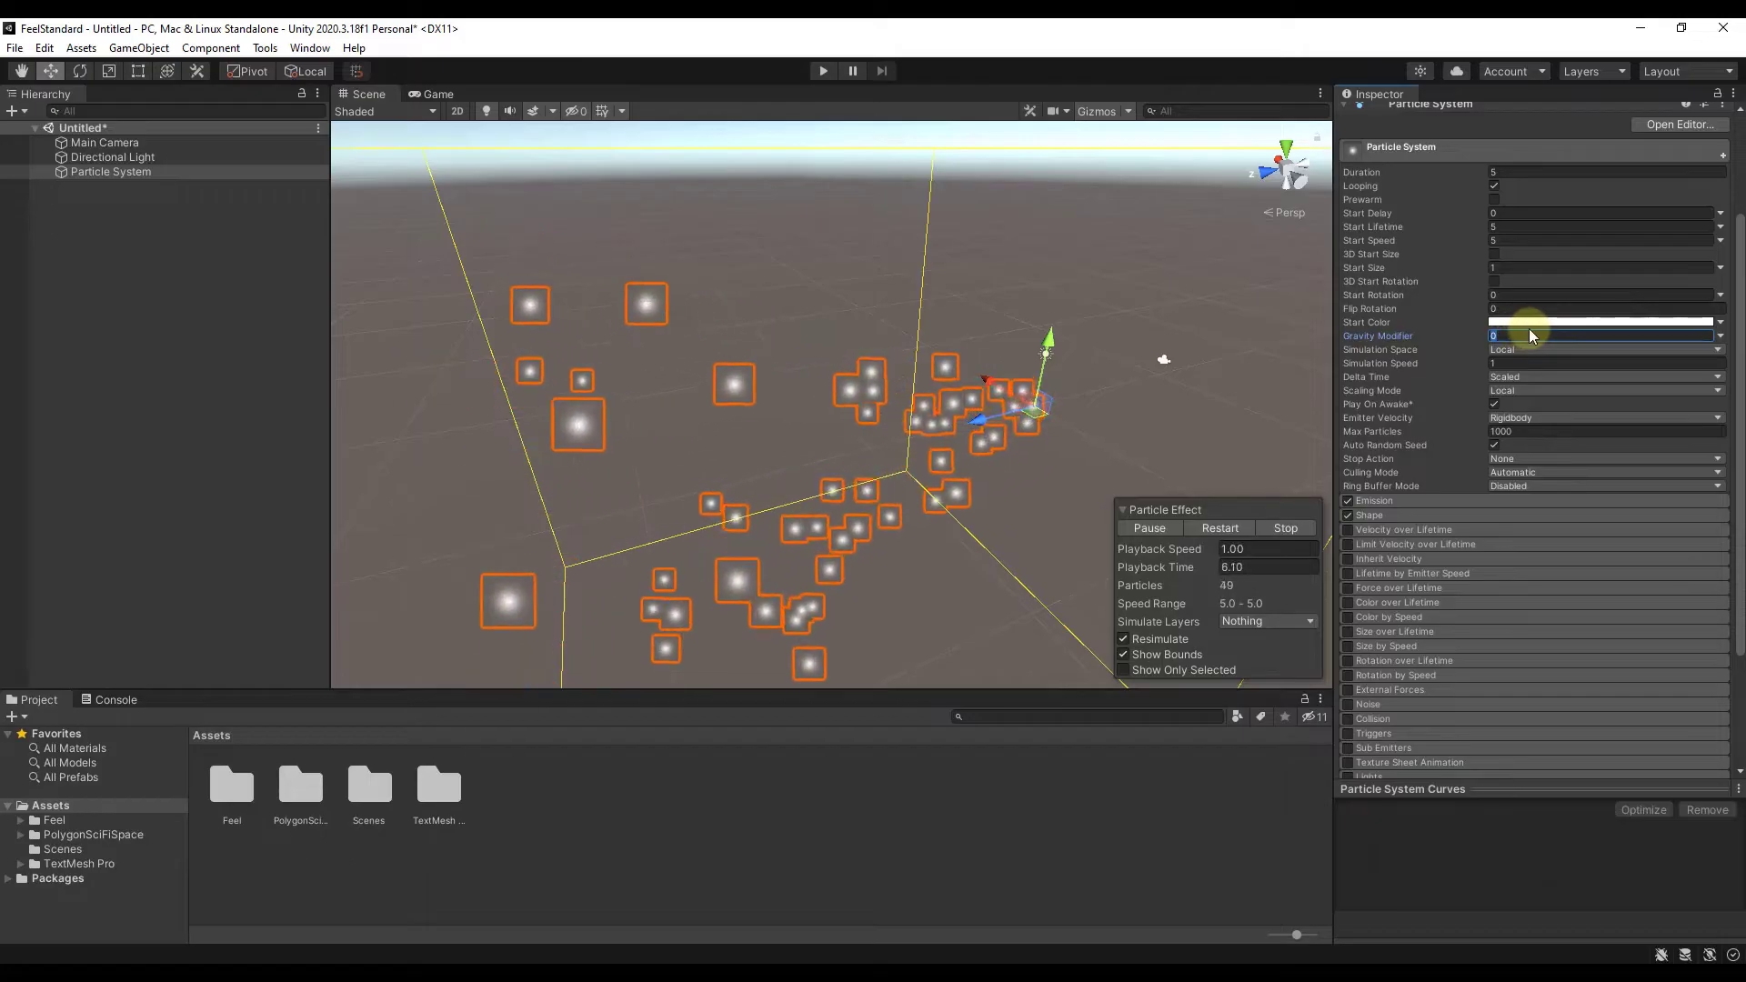
{"action": "type", "text": "0.5"}
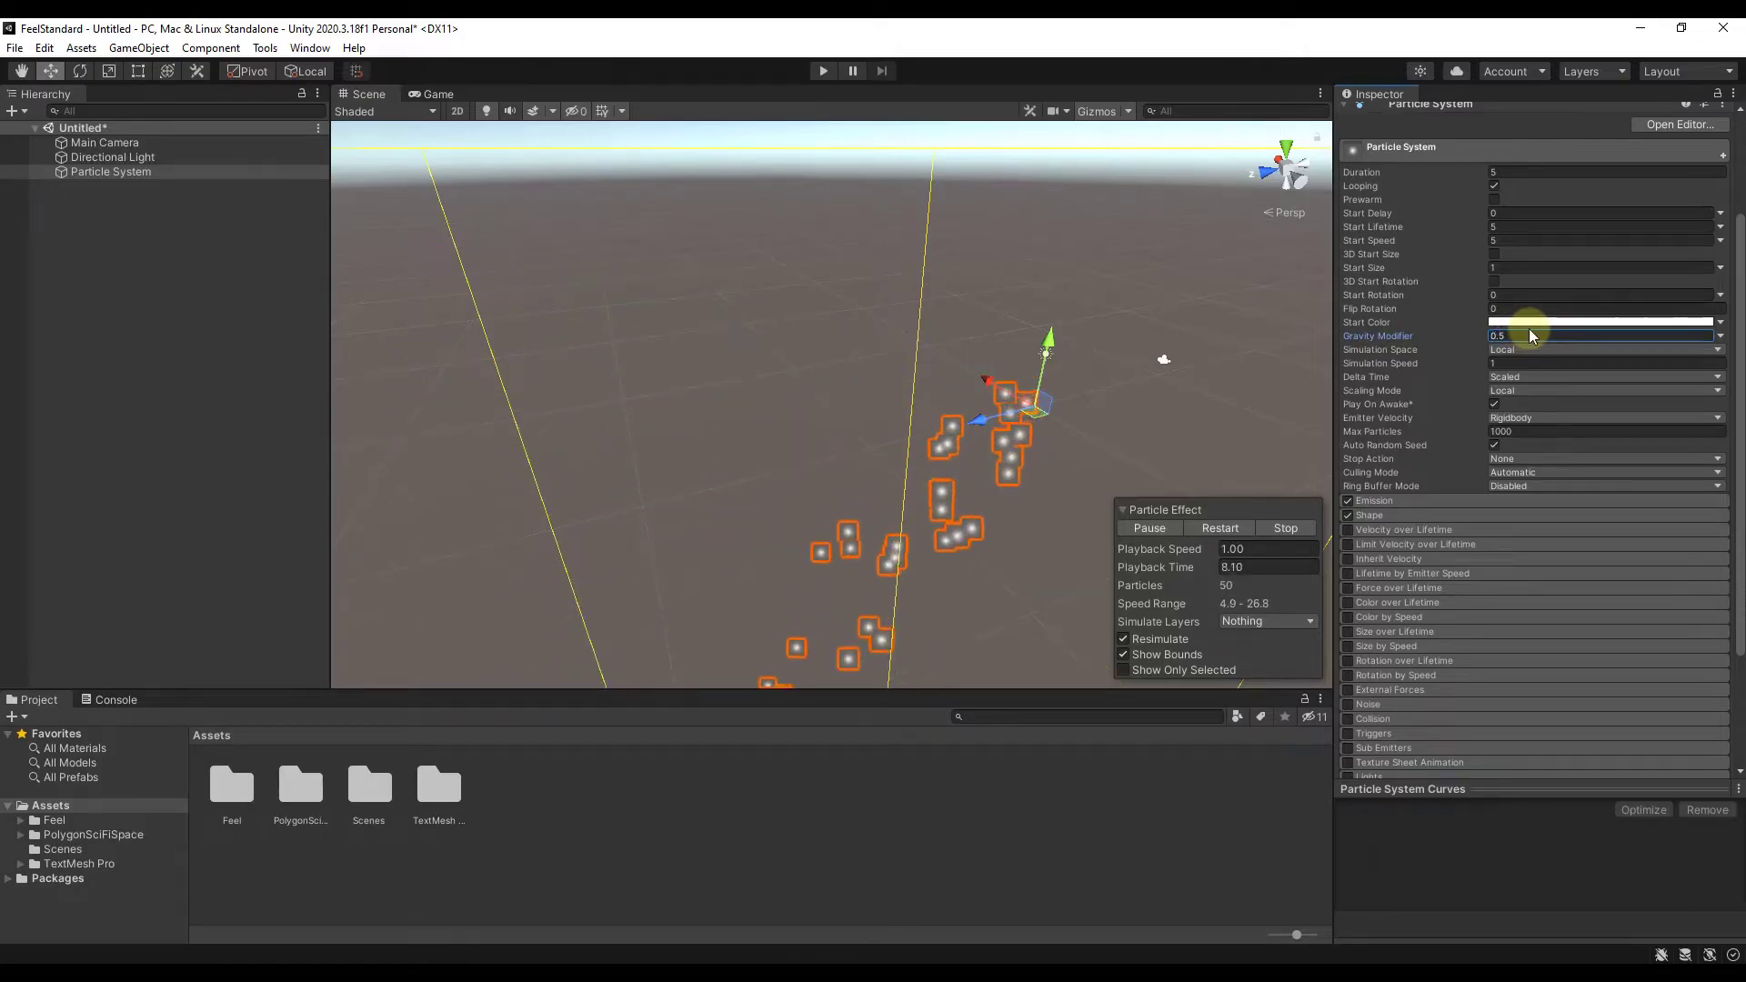
{"action": "left_click_drag", "start_coordinate": [1249, 385], "coordinate": [978, 292], "text": "alt"}
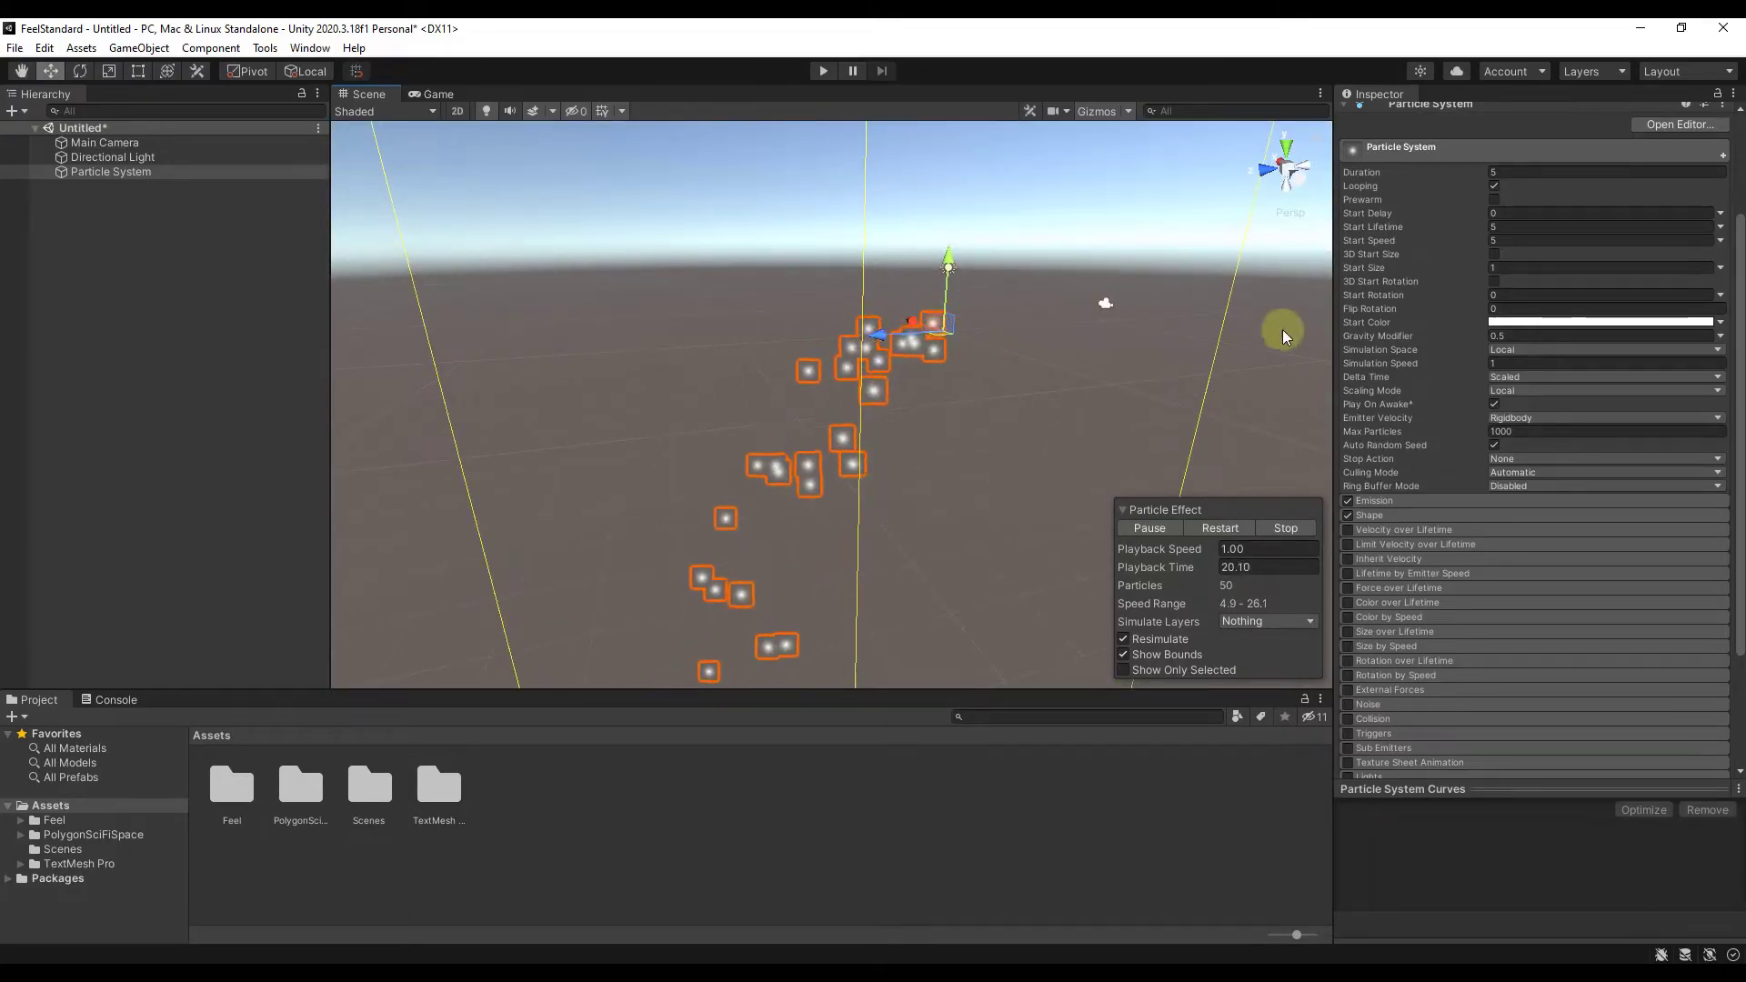
{"action": "left_click", "coordinate": [1521, 334]}
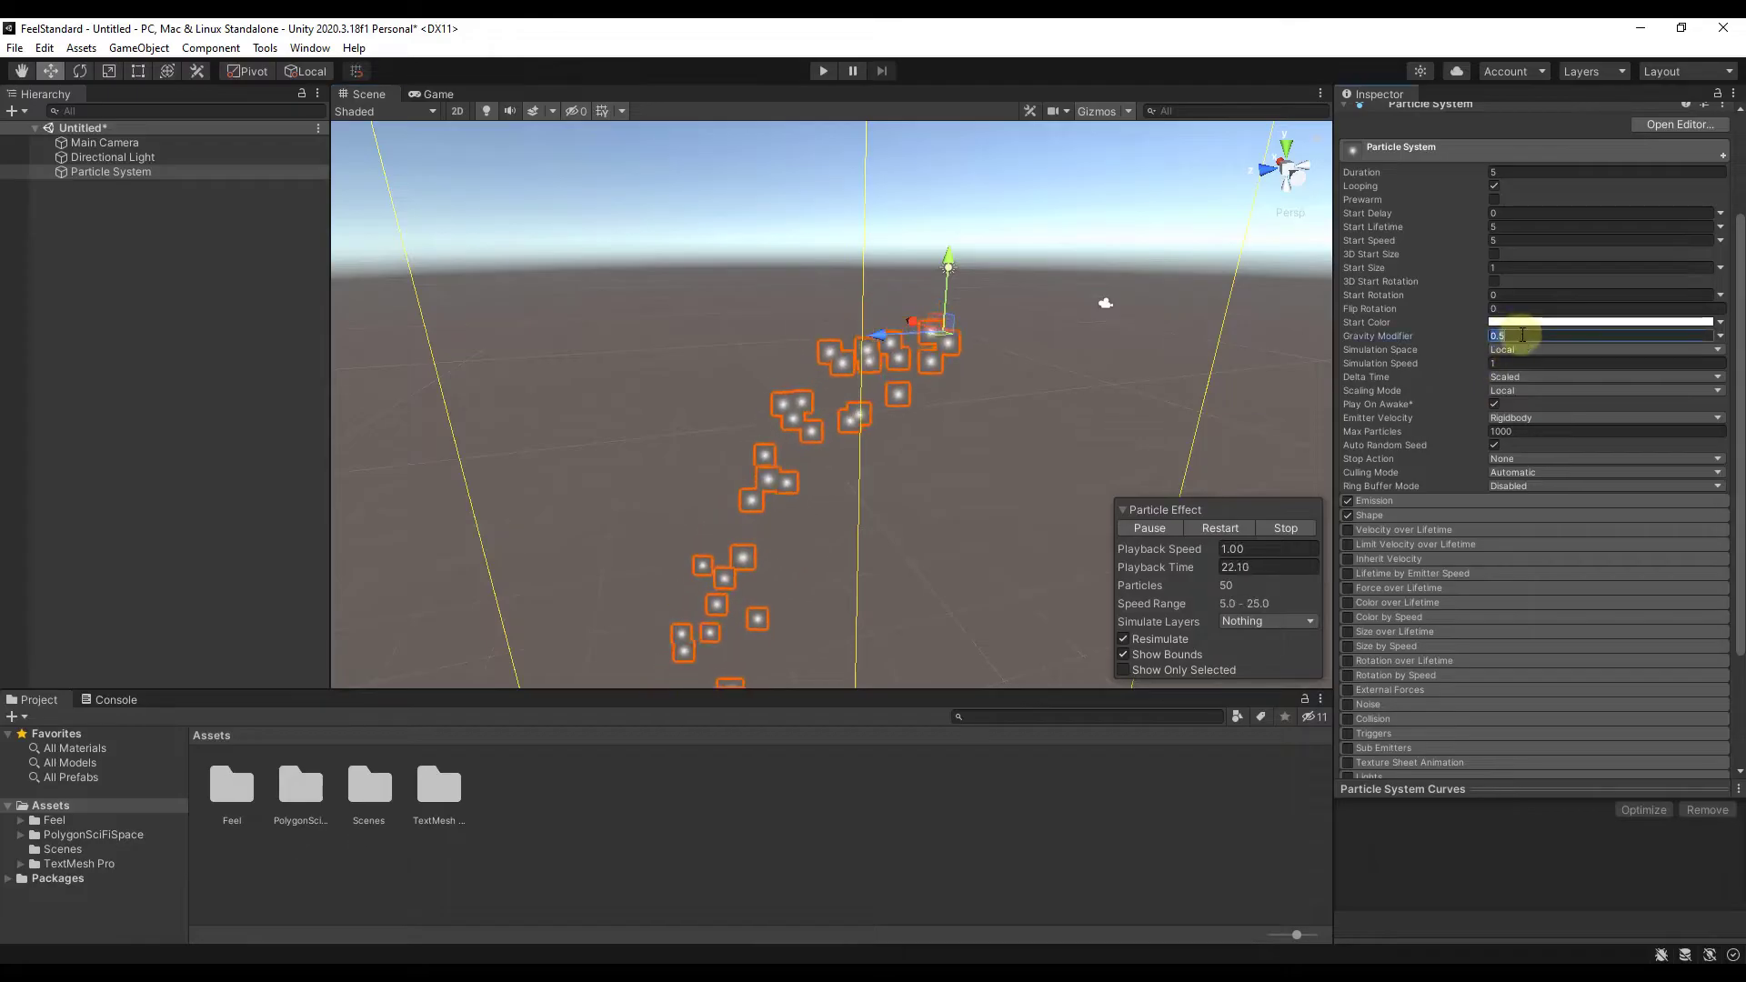
{"action": "type", "text": "0"}
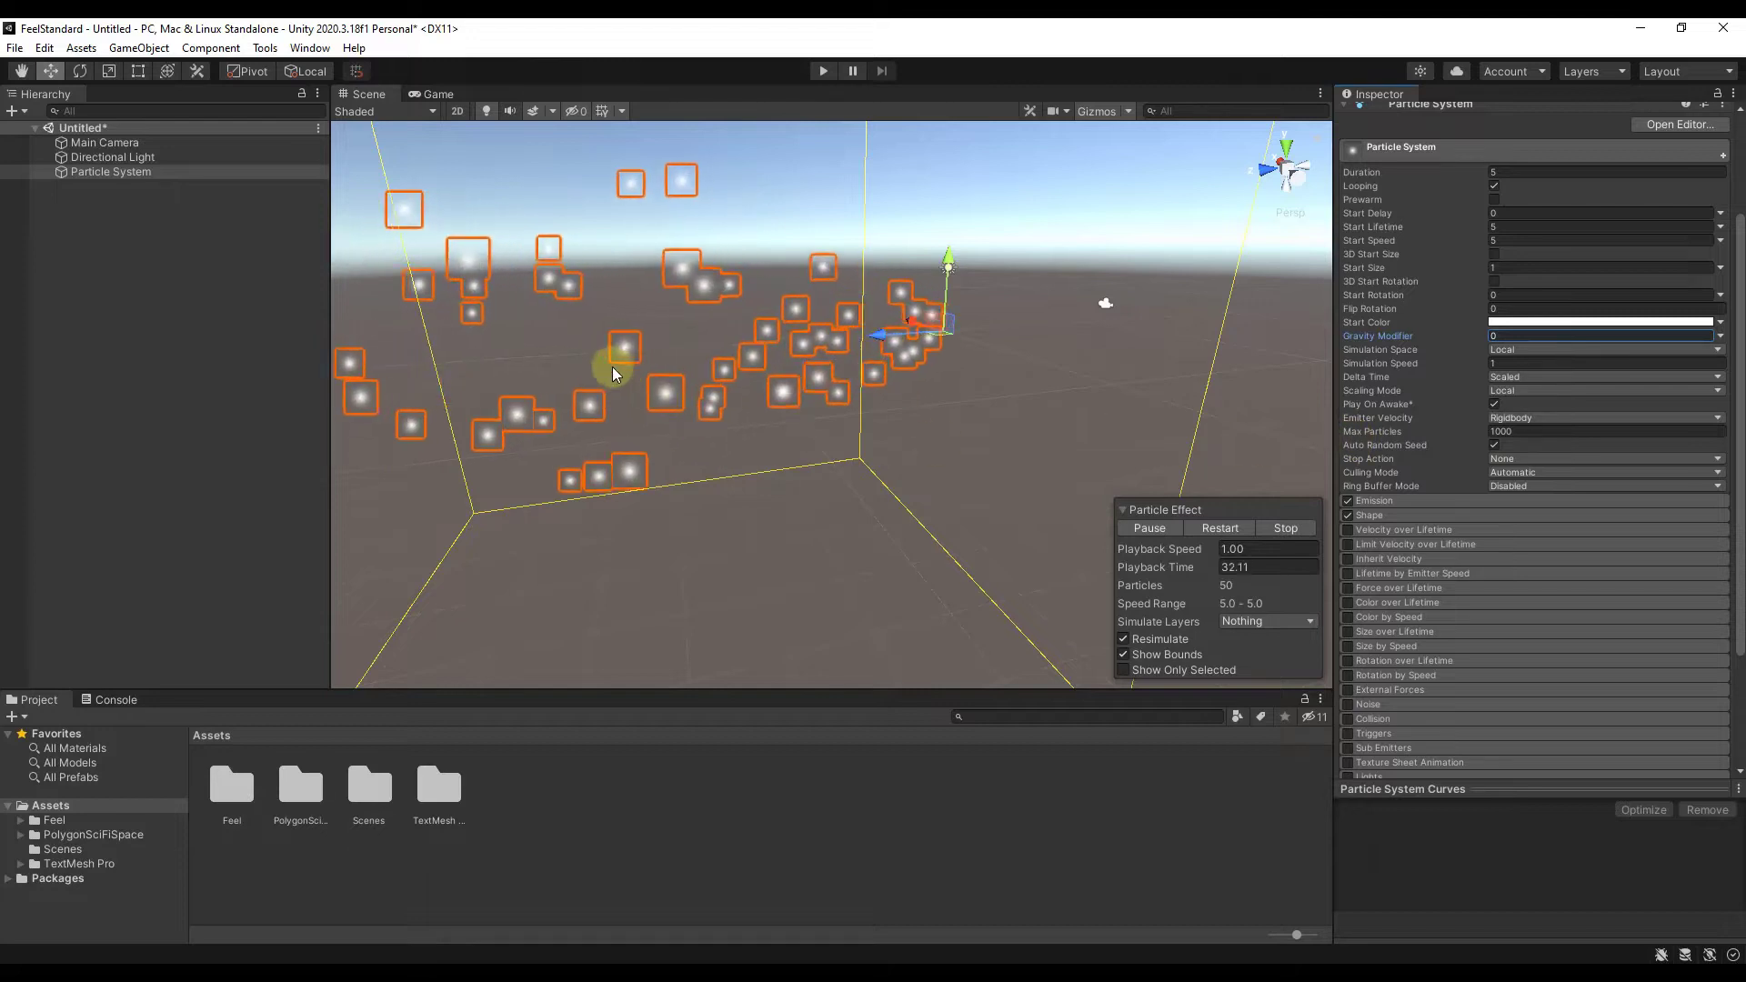
Expand the Emission module in place of the main module and preview a Rate over Time of 100, restoring it to 10.
{"action": "left_click_drag", "start_coordinate": [873, 366], "coordinate": [740, 312], "text": "alt"}
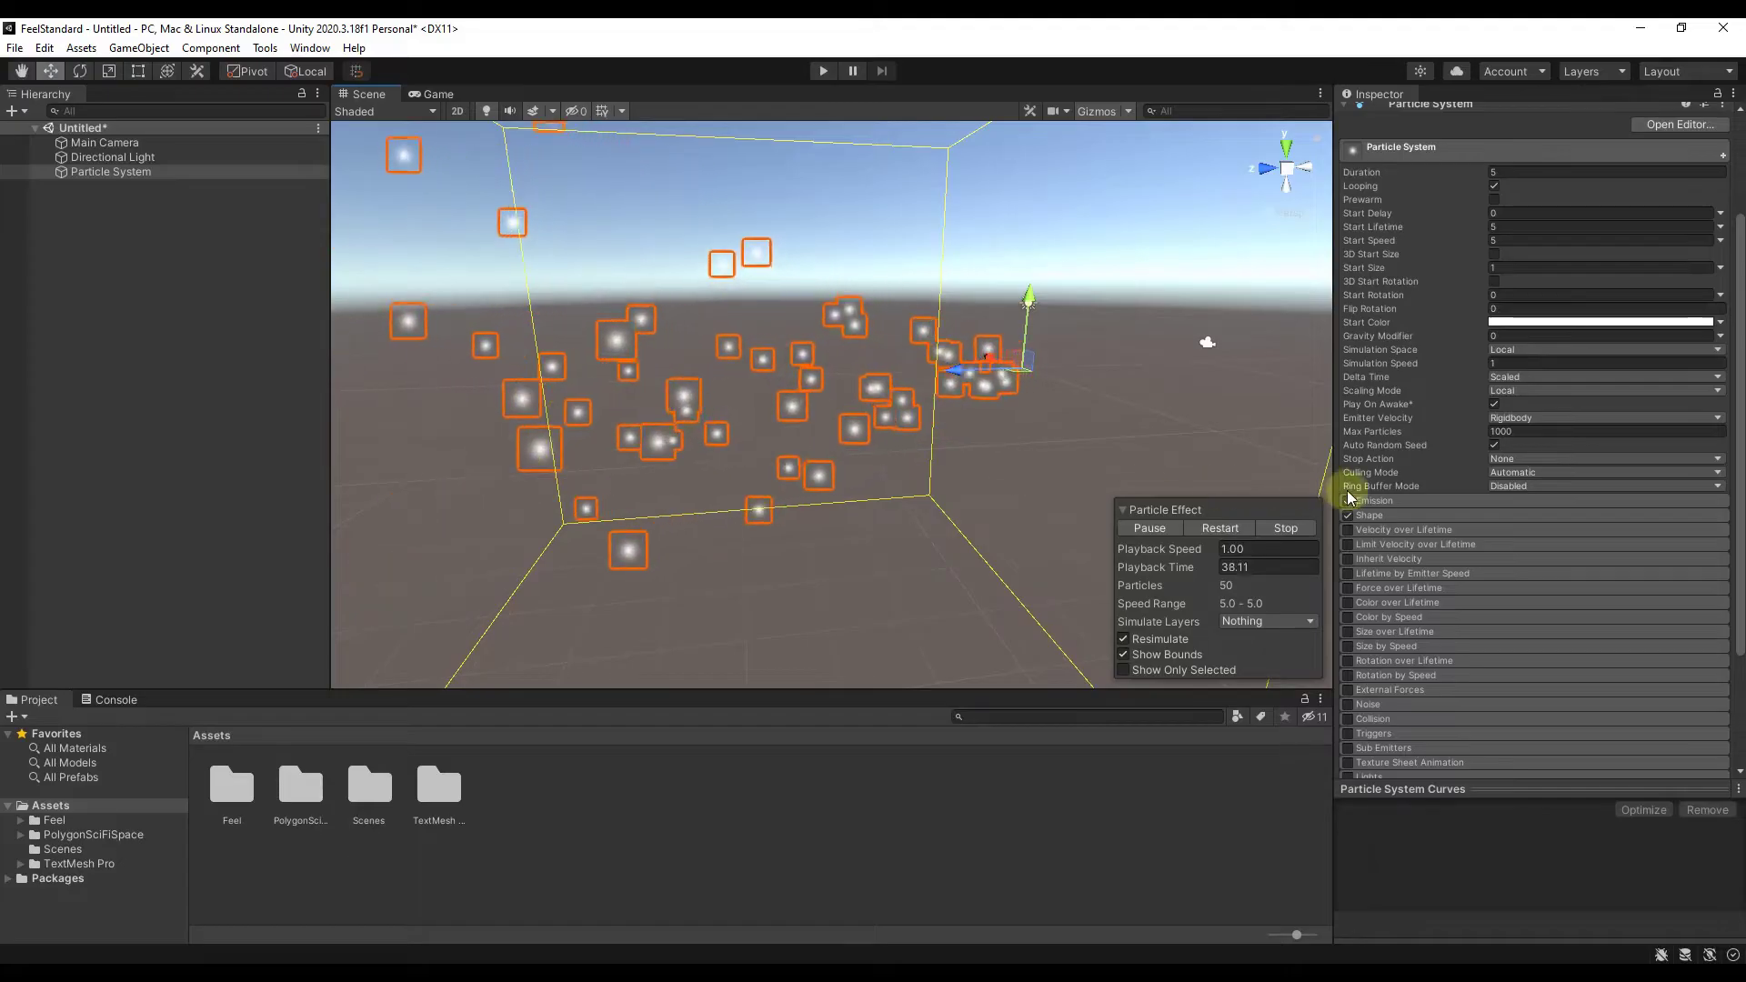
{"action": "left_click", "coordinate": [1375, 501]}
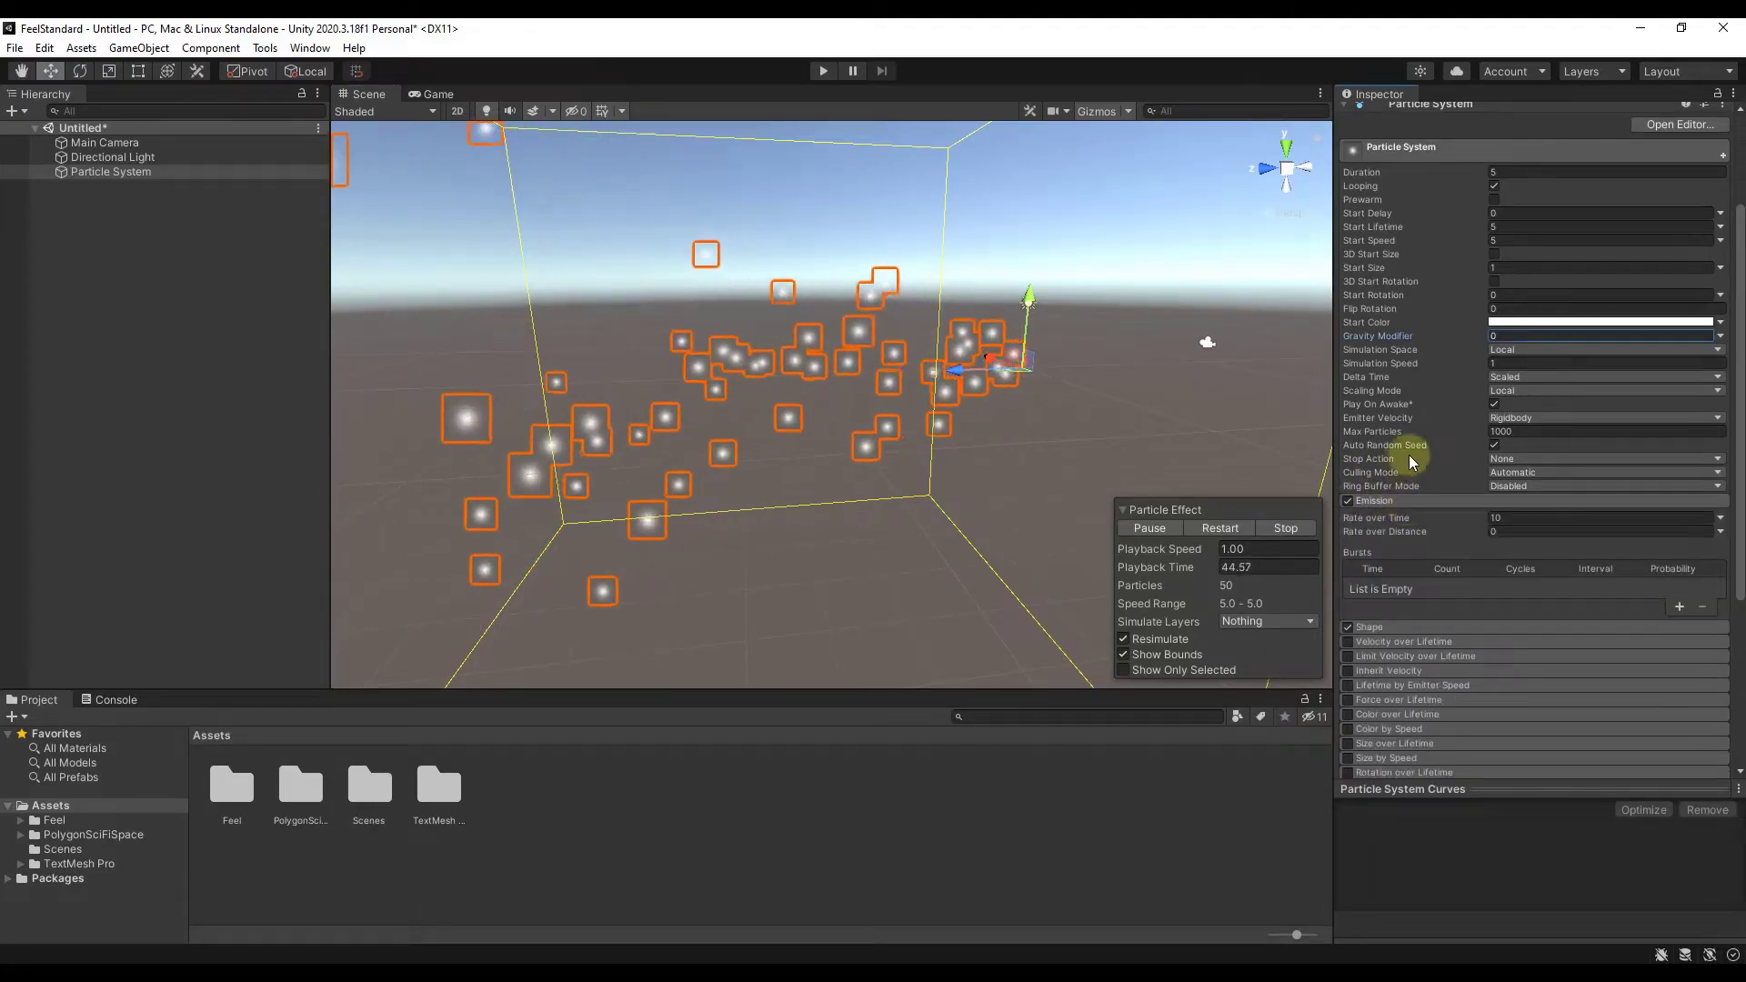
{"action": "left_click", "coordinate": [1415, 146]}
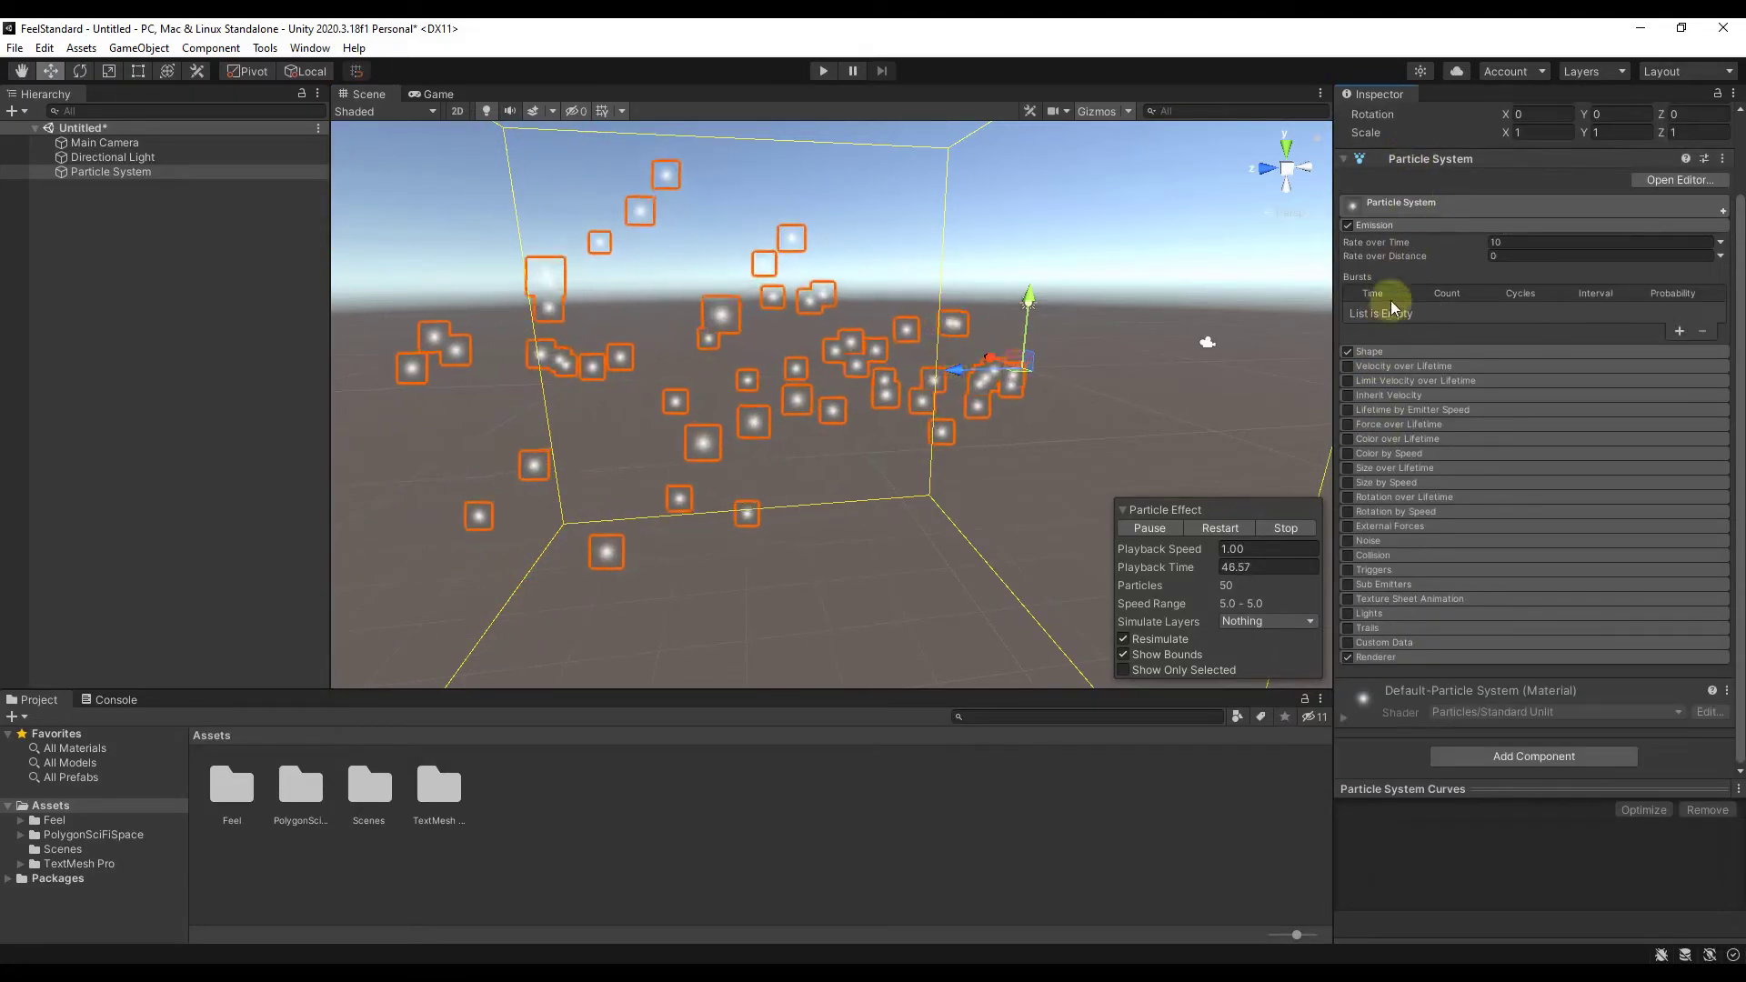
{"action": "scroll", "coordinate": [1447, 328], "scroll_direction": "up", "scroll_amount": 3}
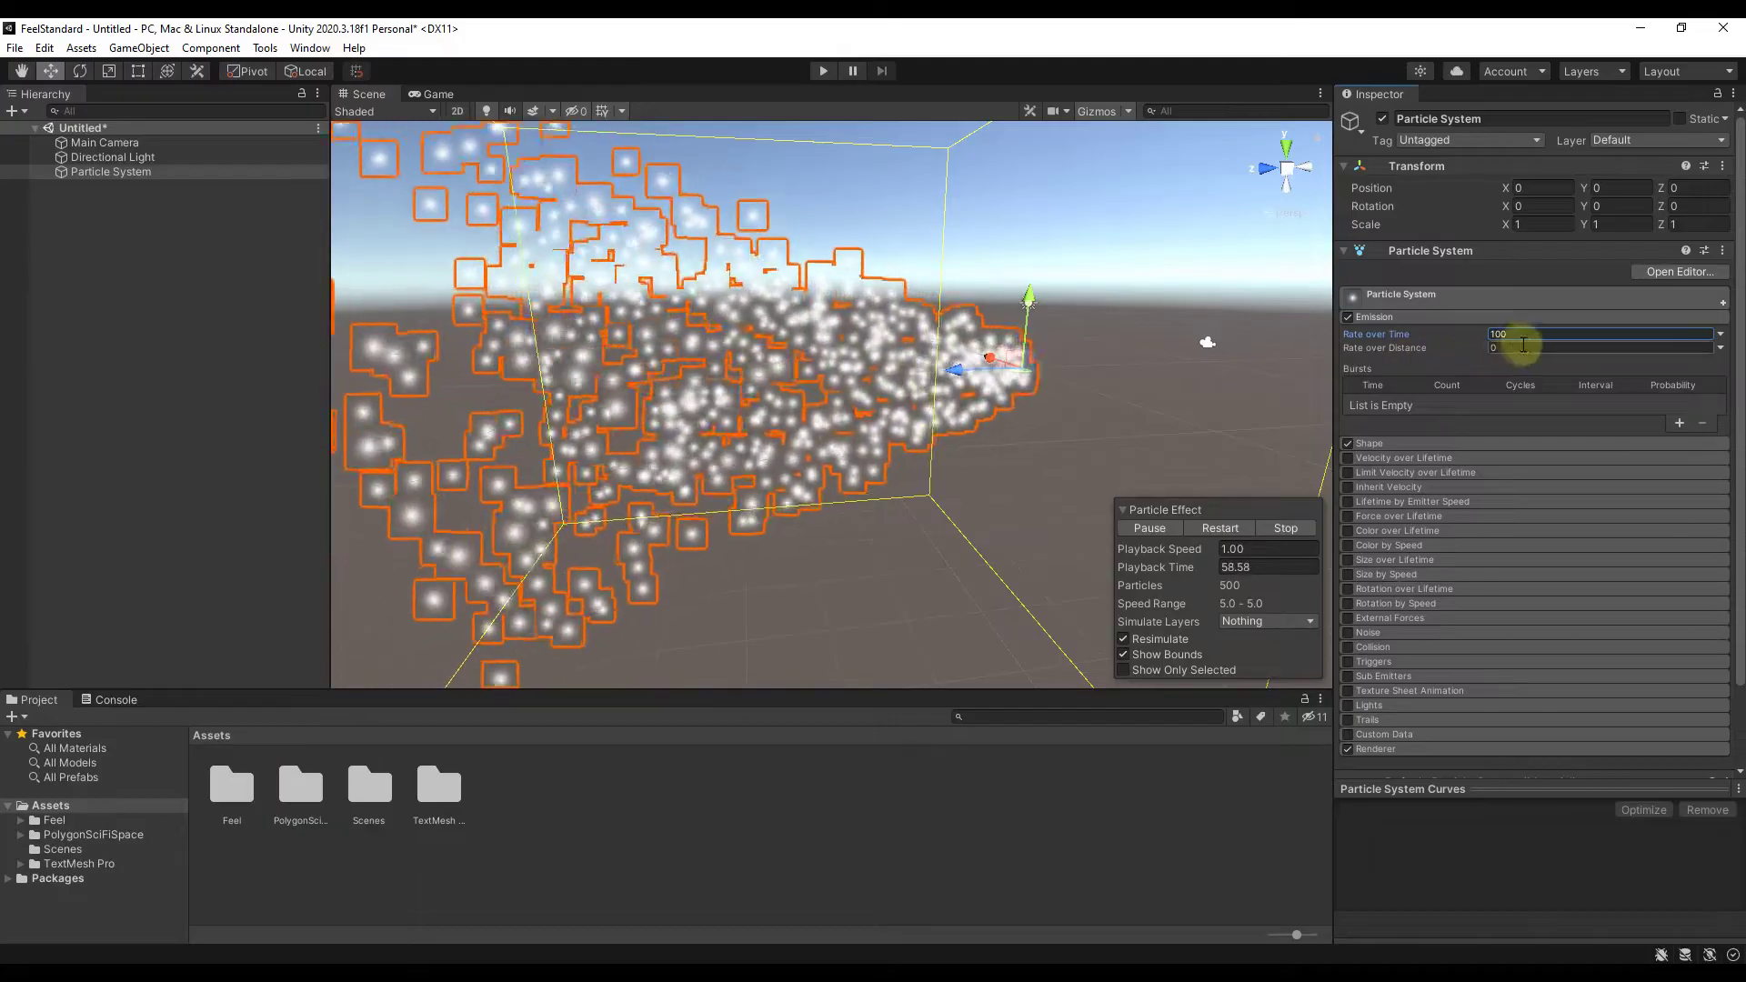
{"action": "key", "text": "BackSpace"}
{"action": "key", "text": "Tab"}
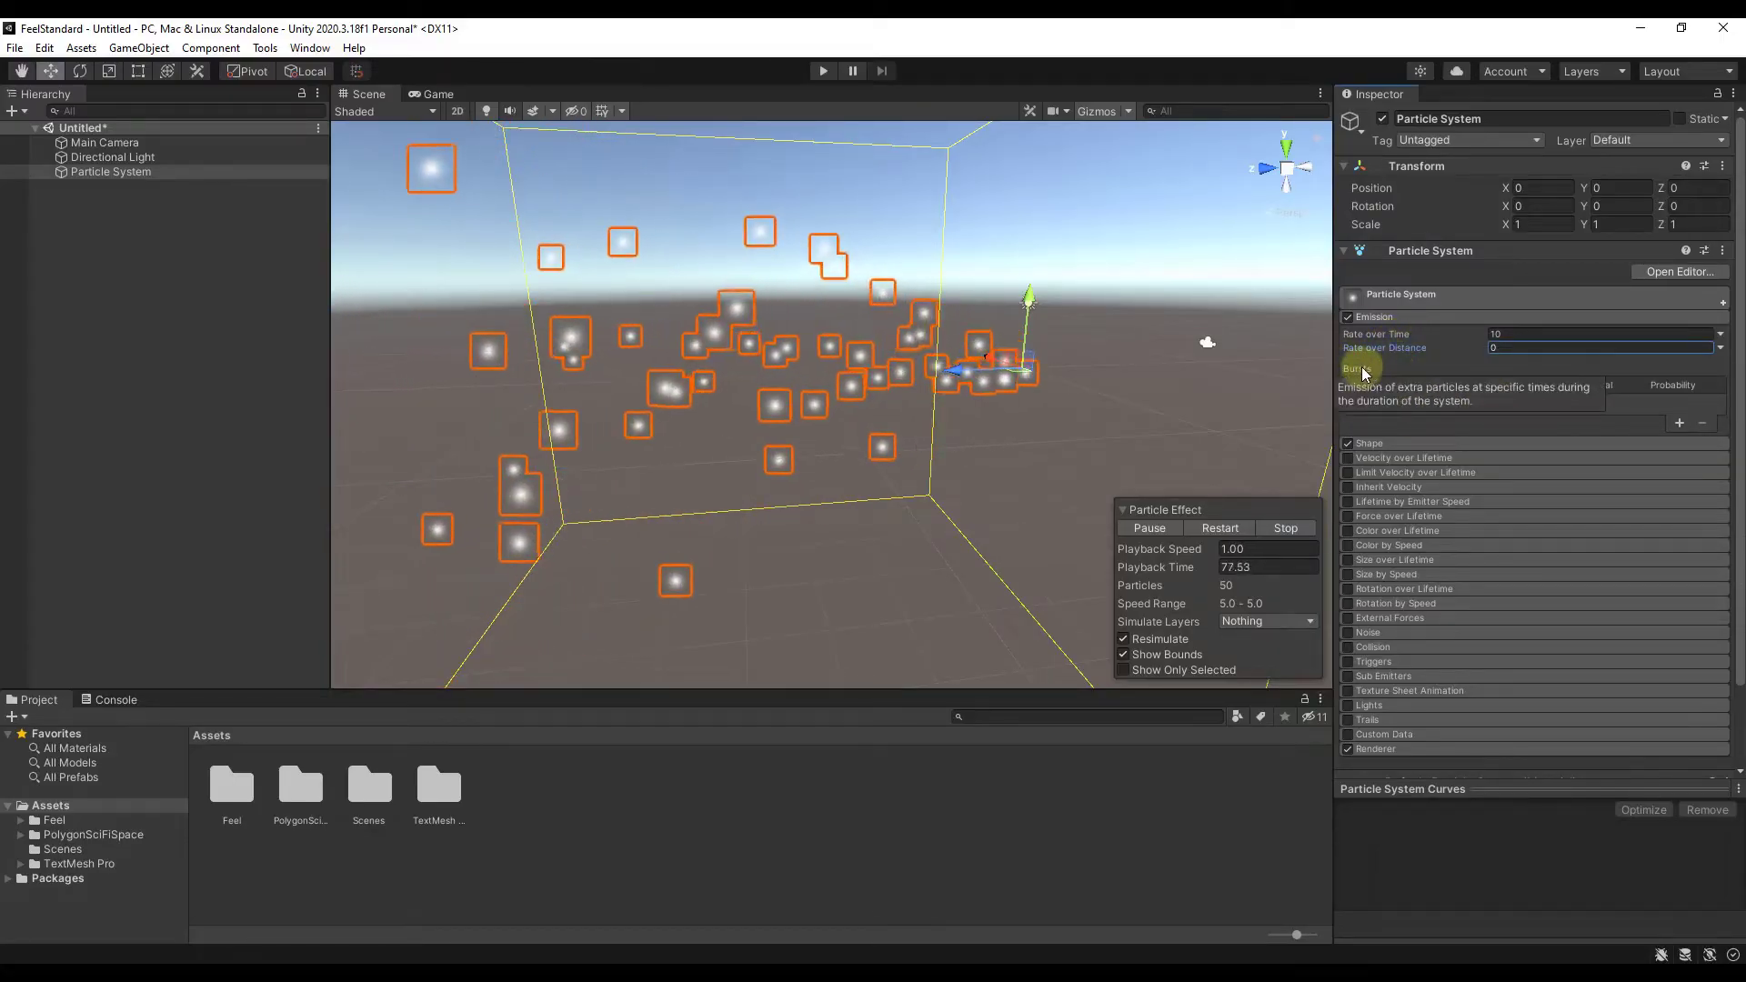
Add an emission burst of 30 particles at time 1, and try a second burst of 100 at time 2 before removing it.
{"action": "left_click", "coordinate": [1679, 423]}
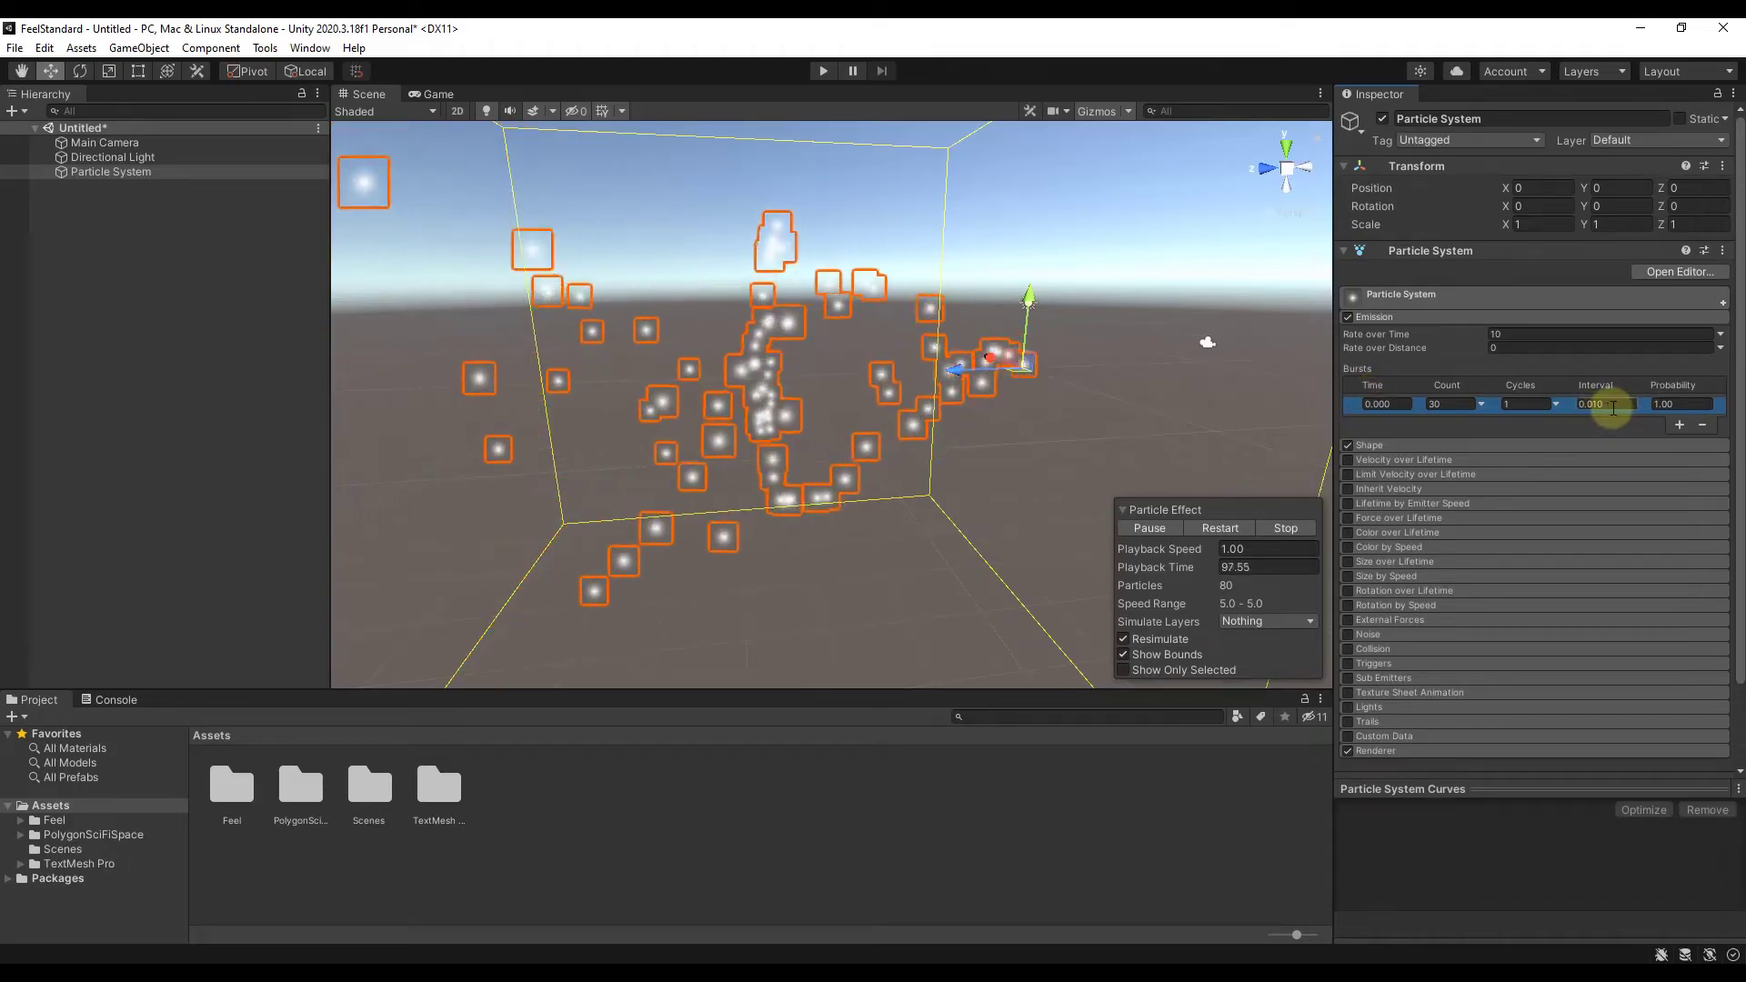
{"action": "left_click", "coordinate": [1680, 424]}
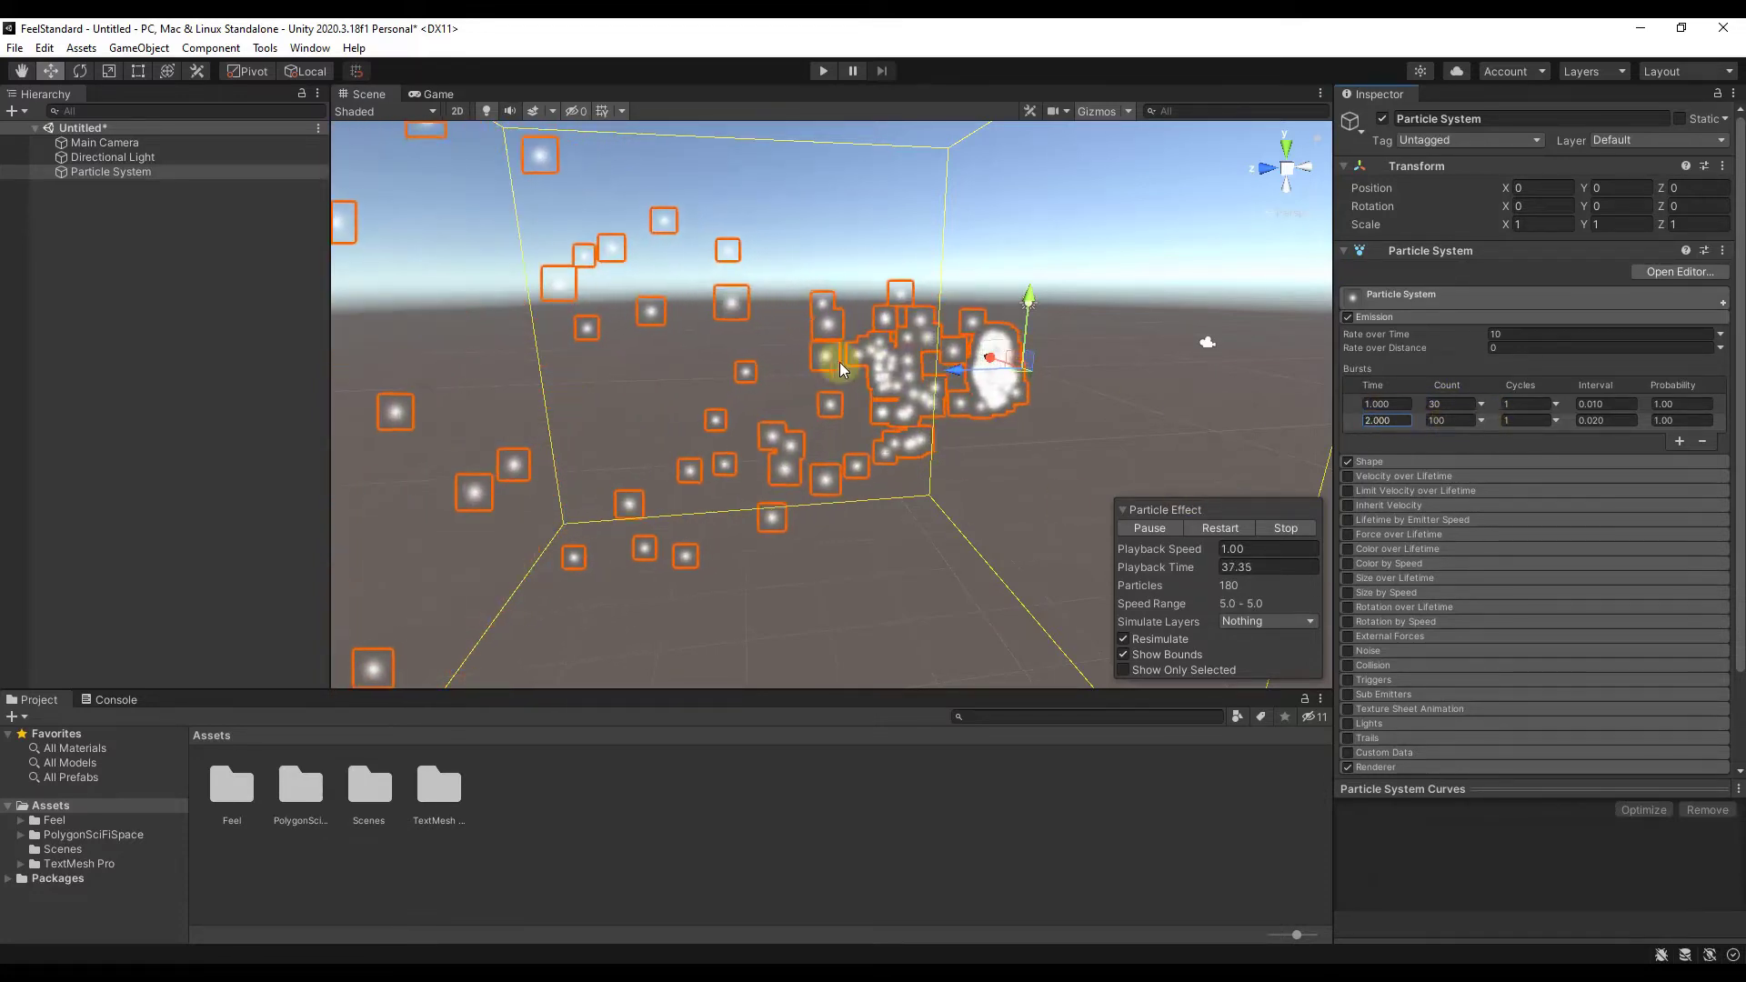
{"action": "left_click", "coordinate": [1703, 441]}
Expand the Shape module in place of Emission and preview the Donut emitter shape before returning to Cone.
{"action": "left_click", "coordinate": [1704, 441]}
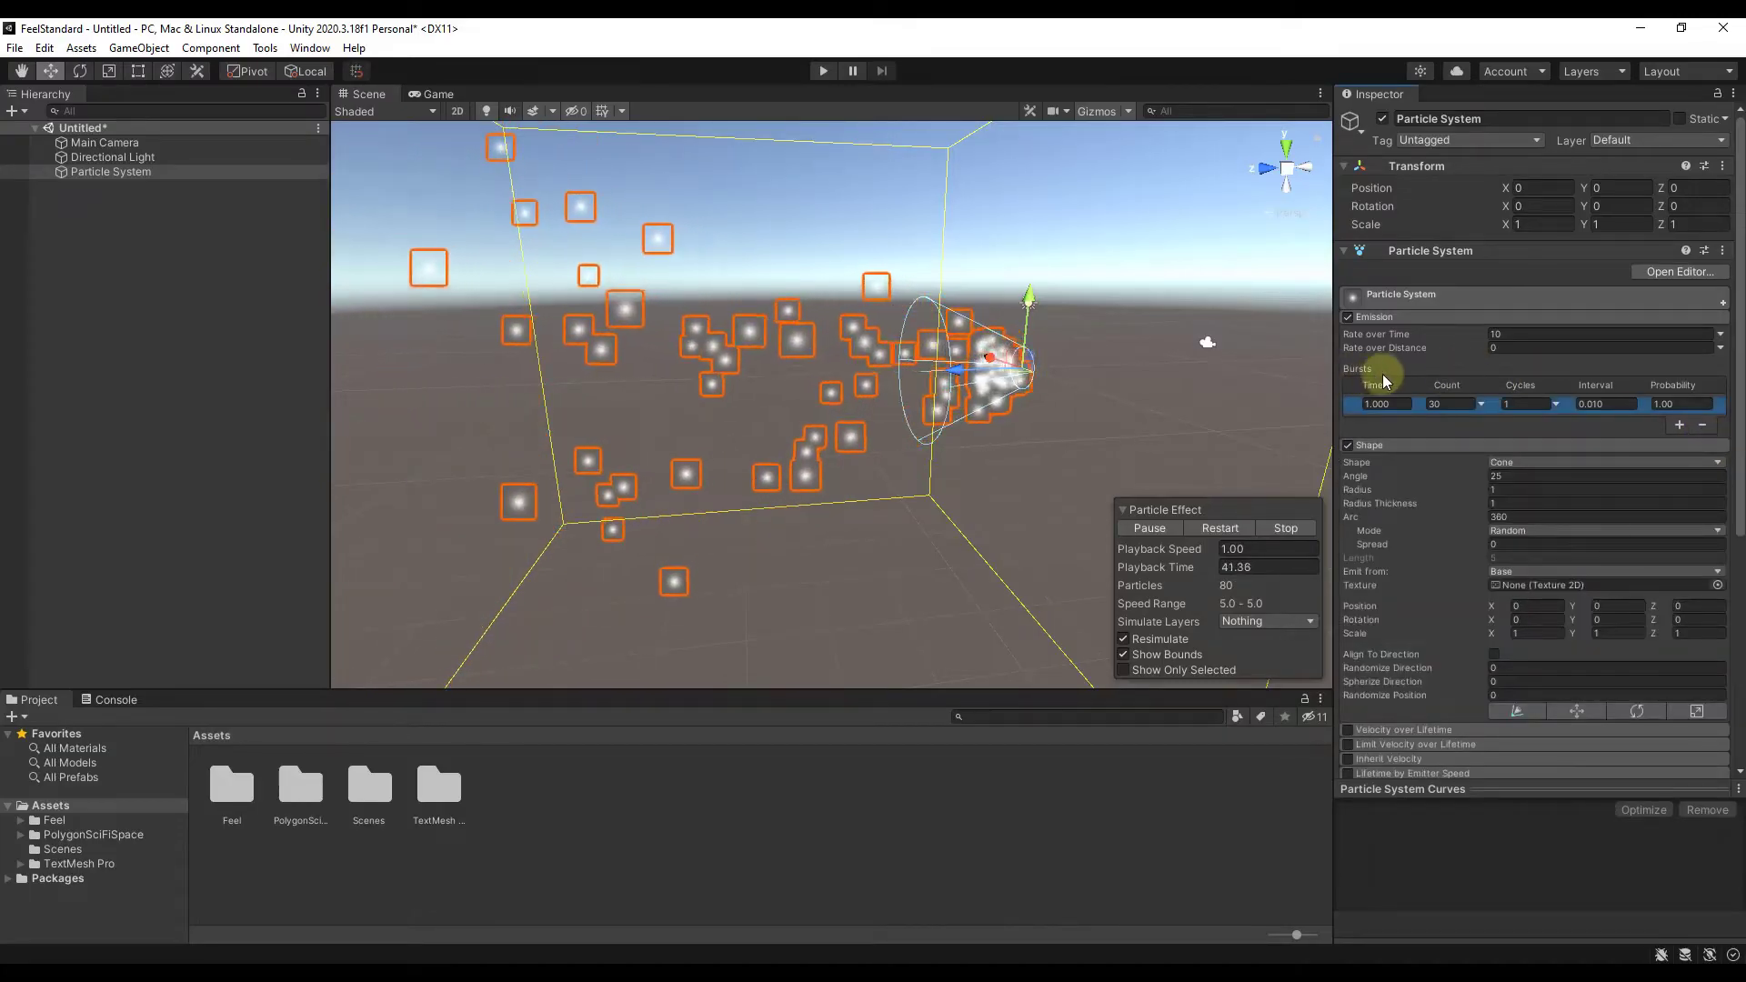
{"action": "left_click", "coordinate": [1420, 315]}
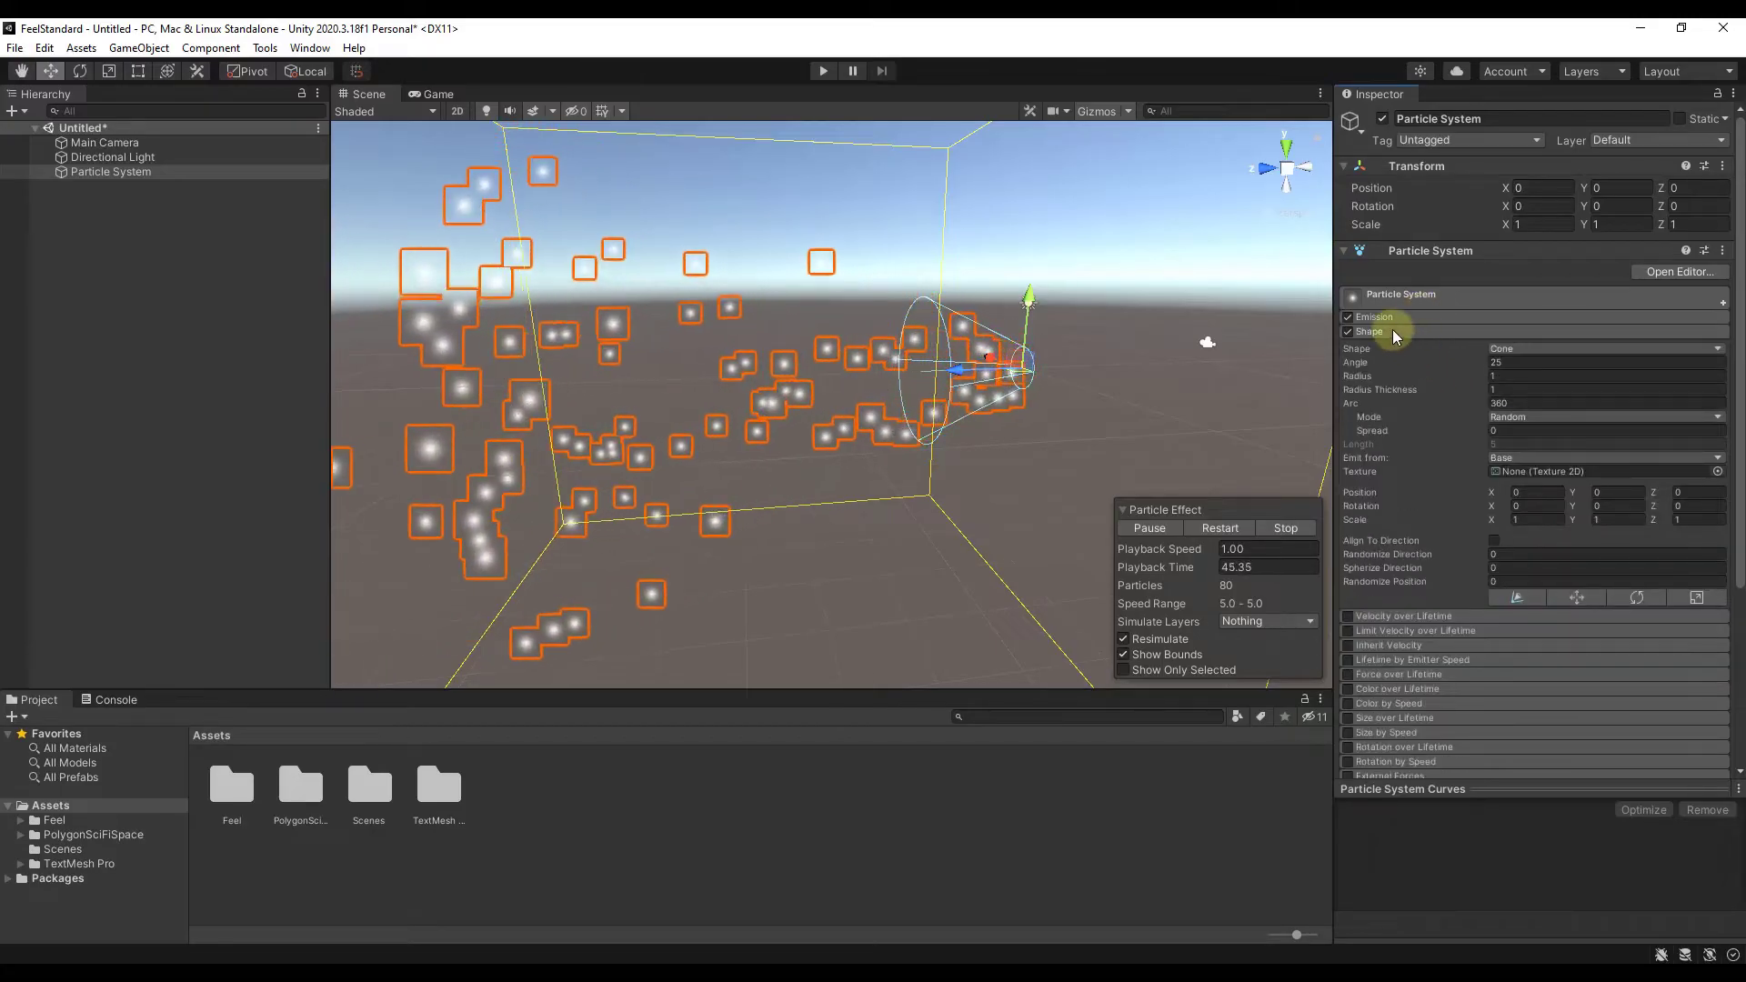
{"action": "left_click", "coordinate": [1498, 350]}
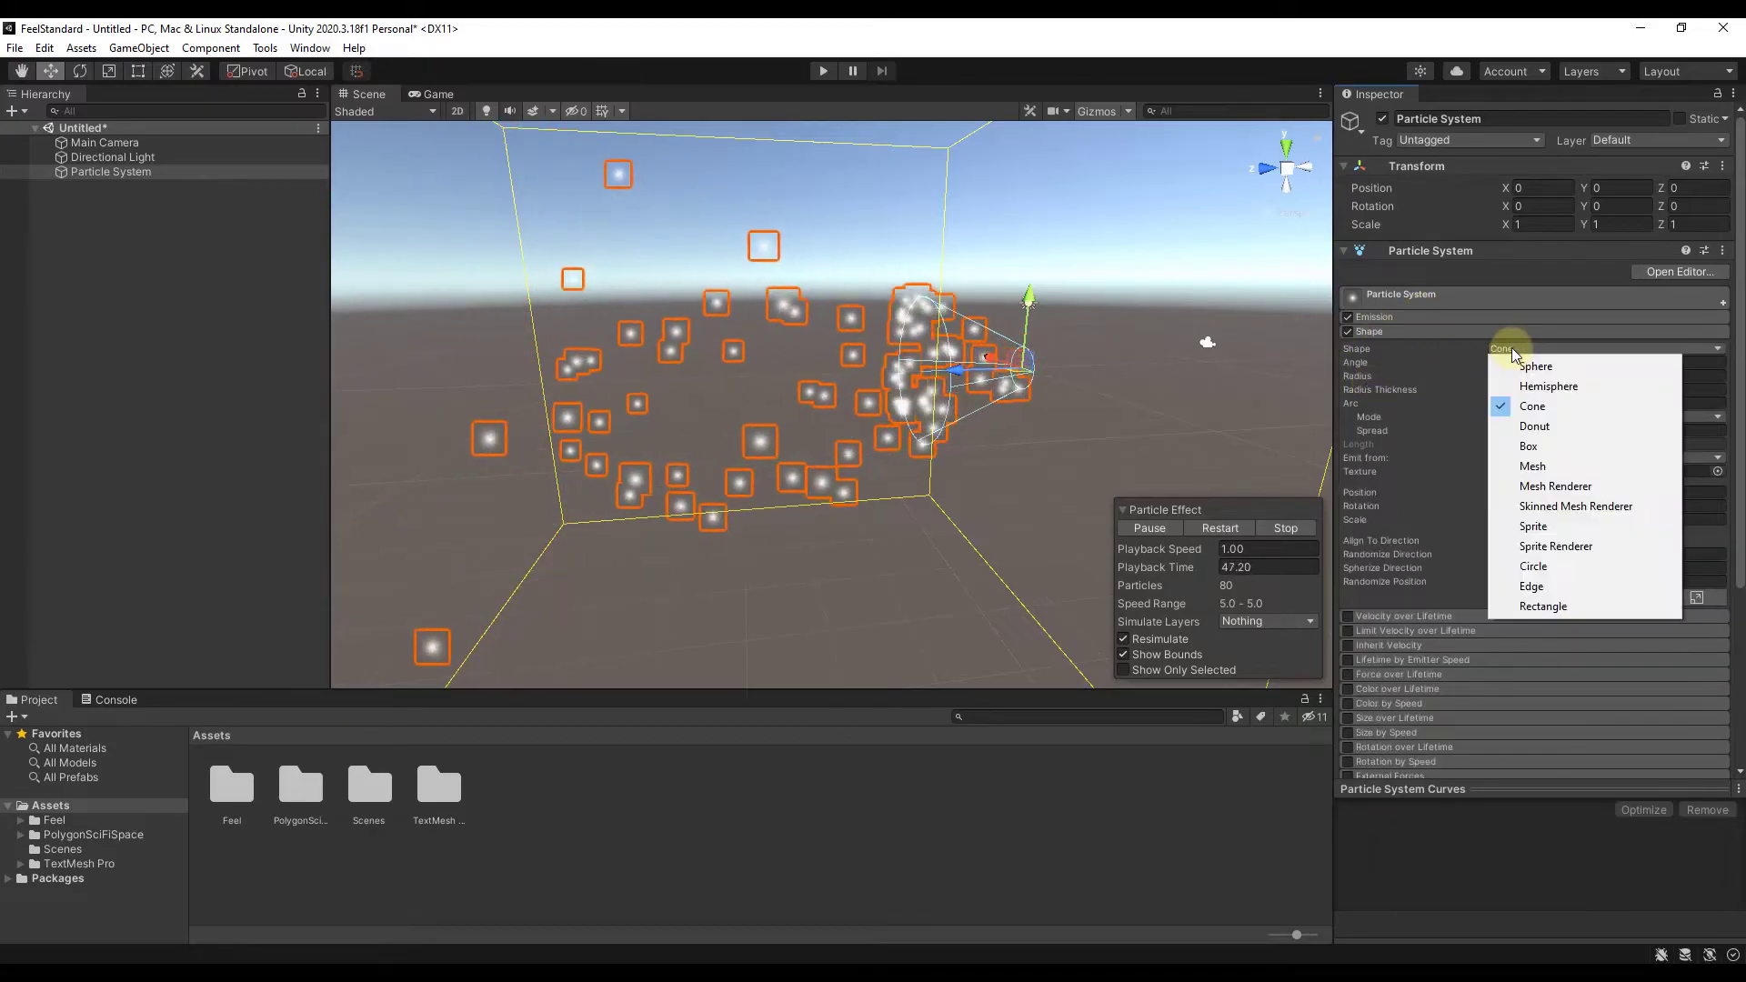
{"action": "left_click", "coordinate": [1552, 425]}
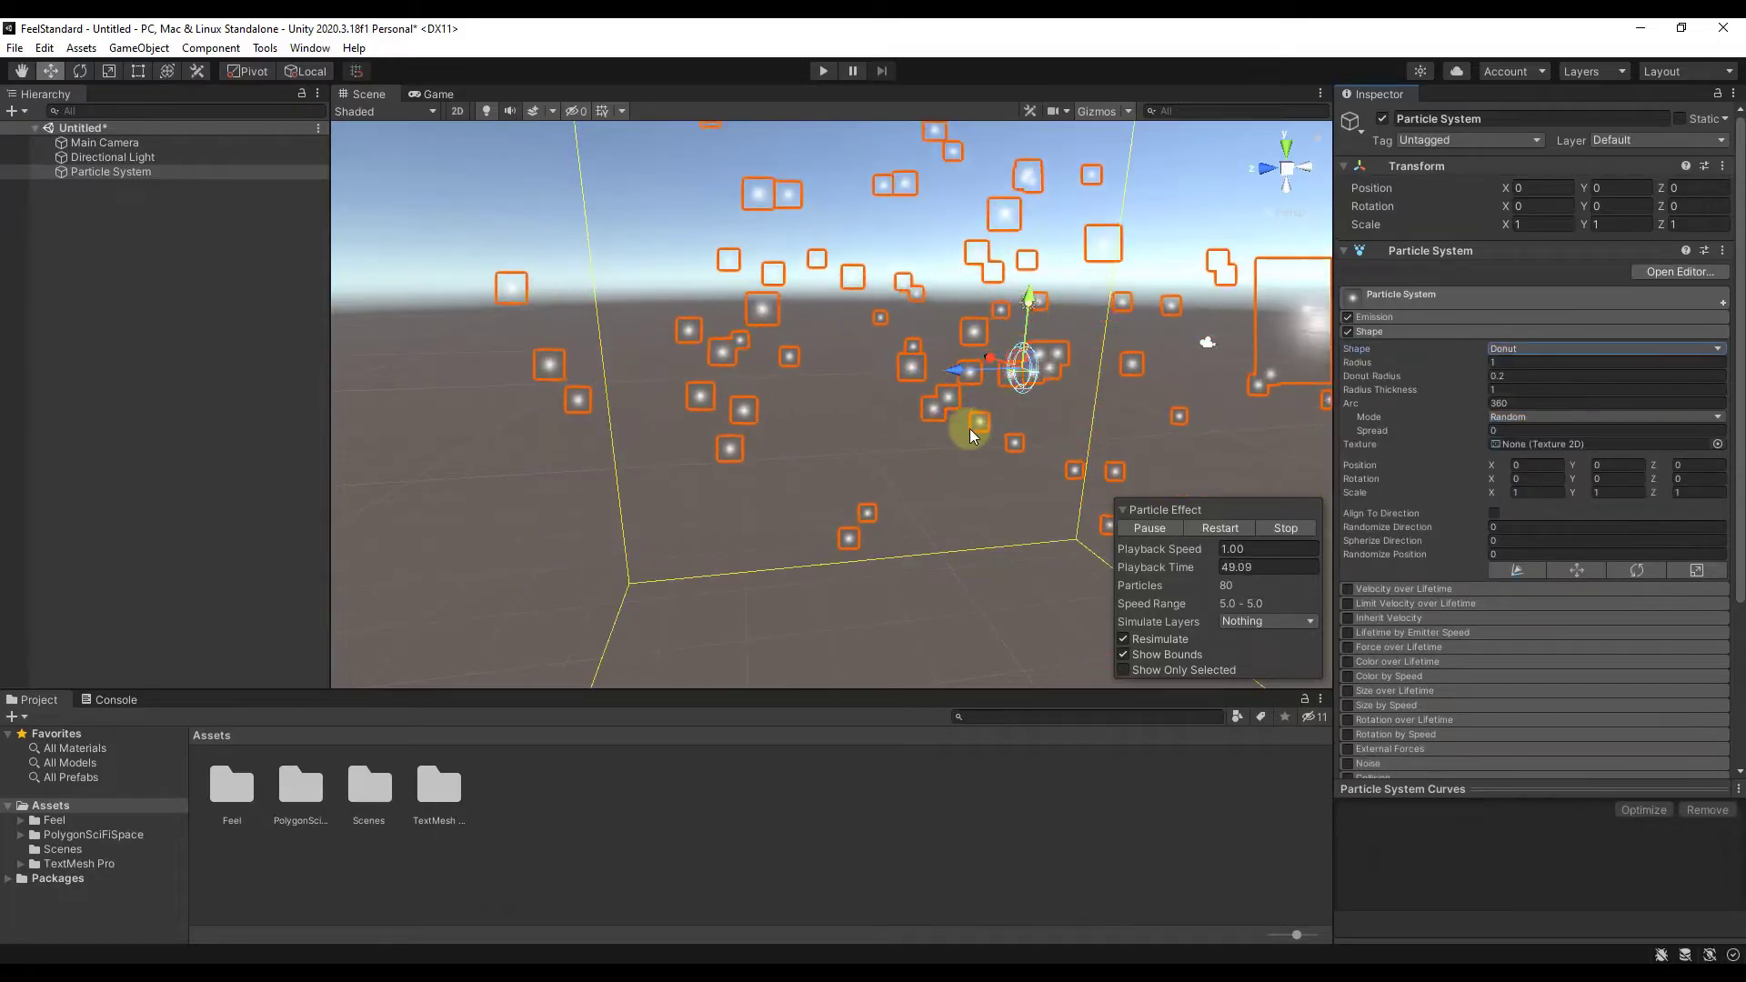
{"action": "left_click", "coordinate": [1526, 349]}
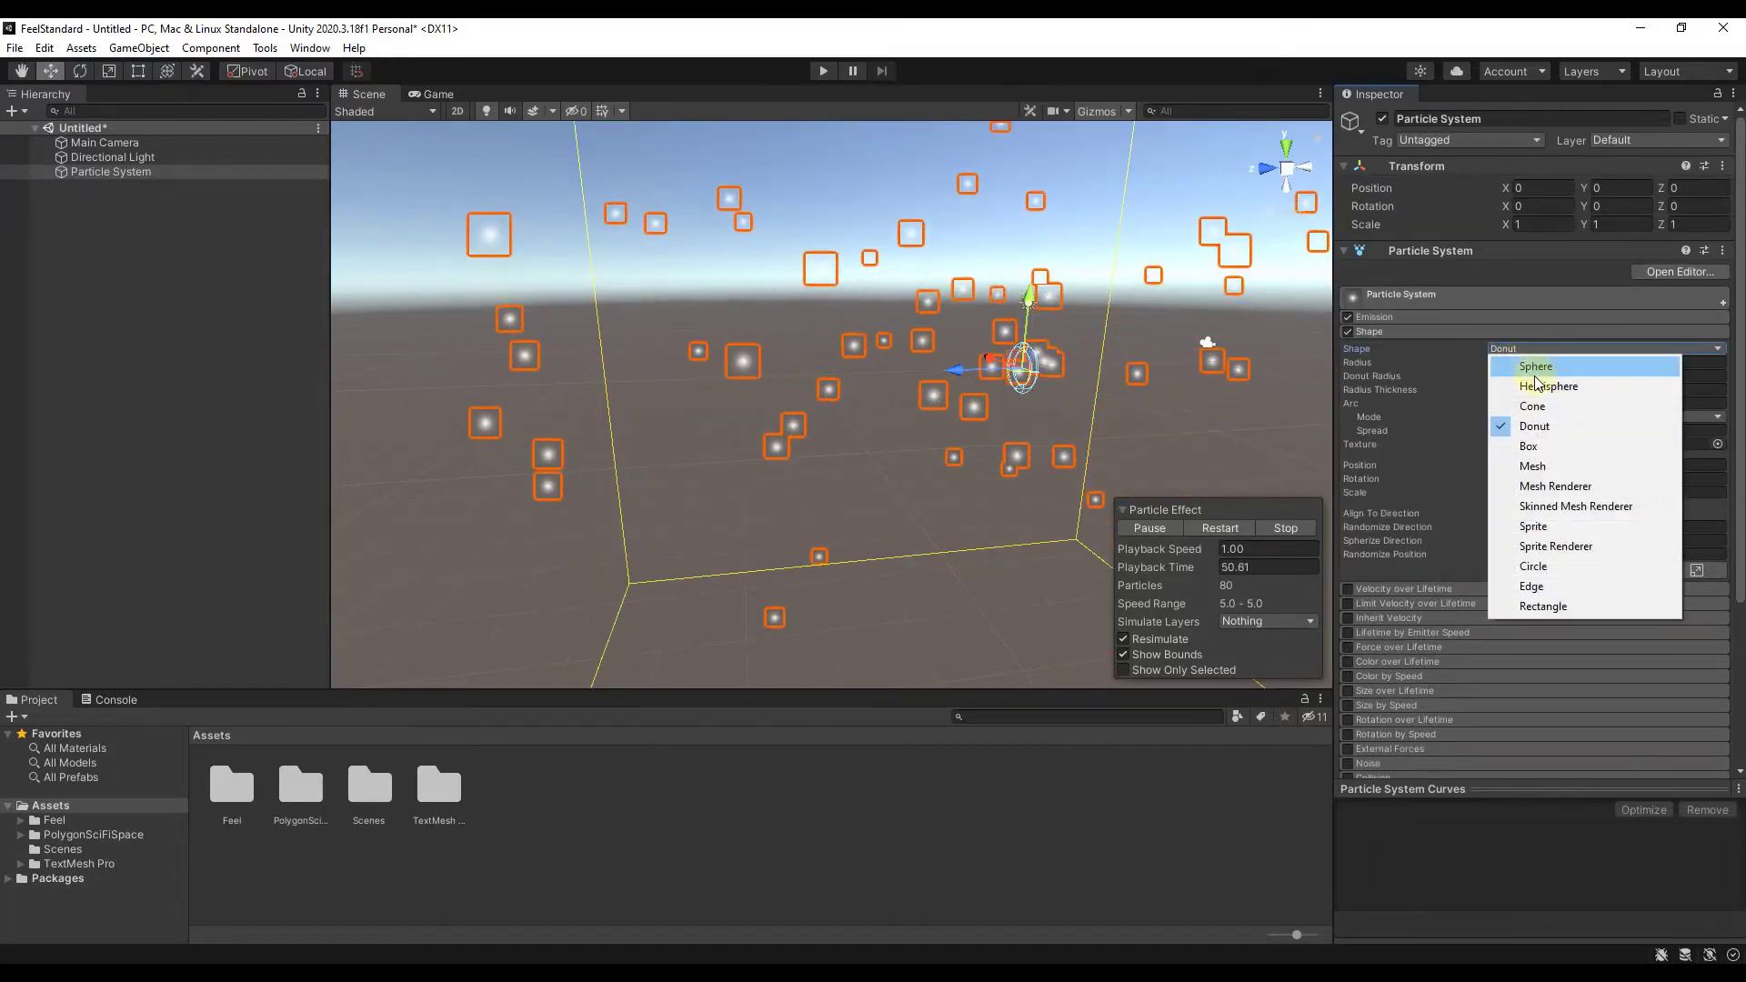
{"action": "left_click", "coordinate": [1532, 405]}
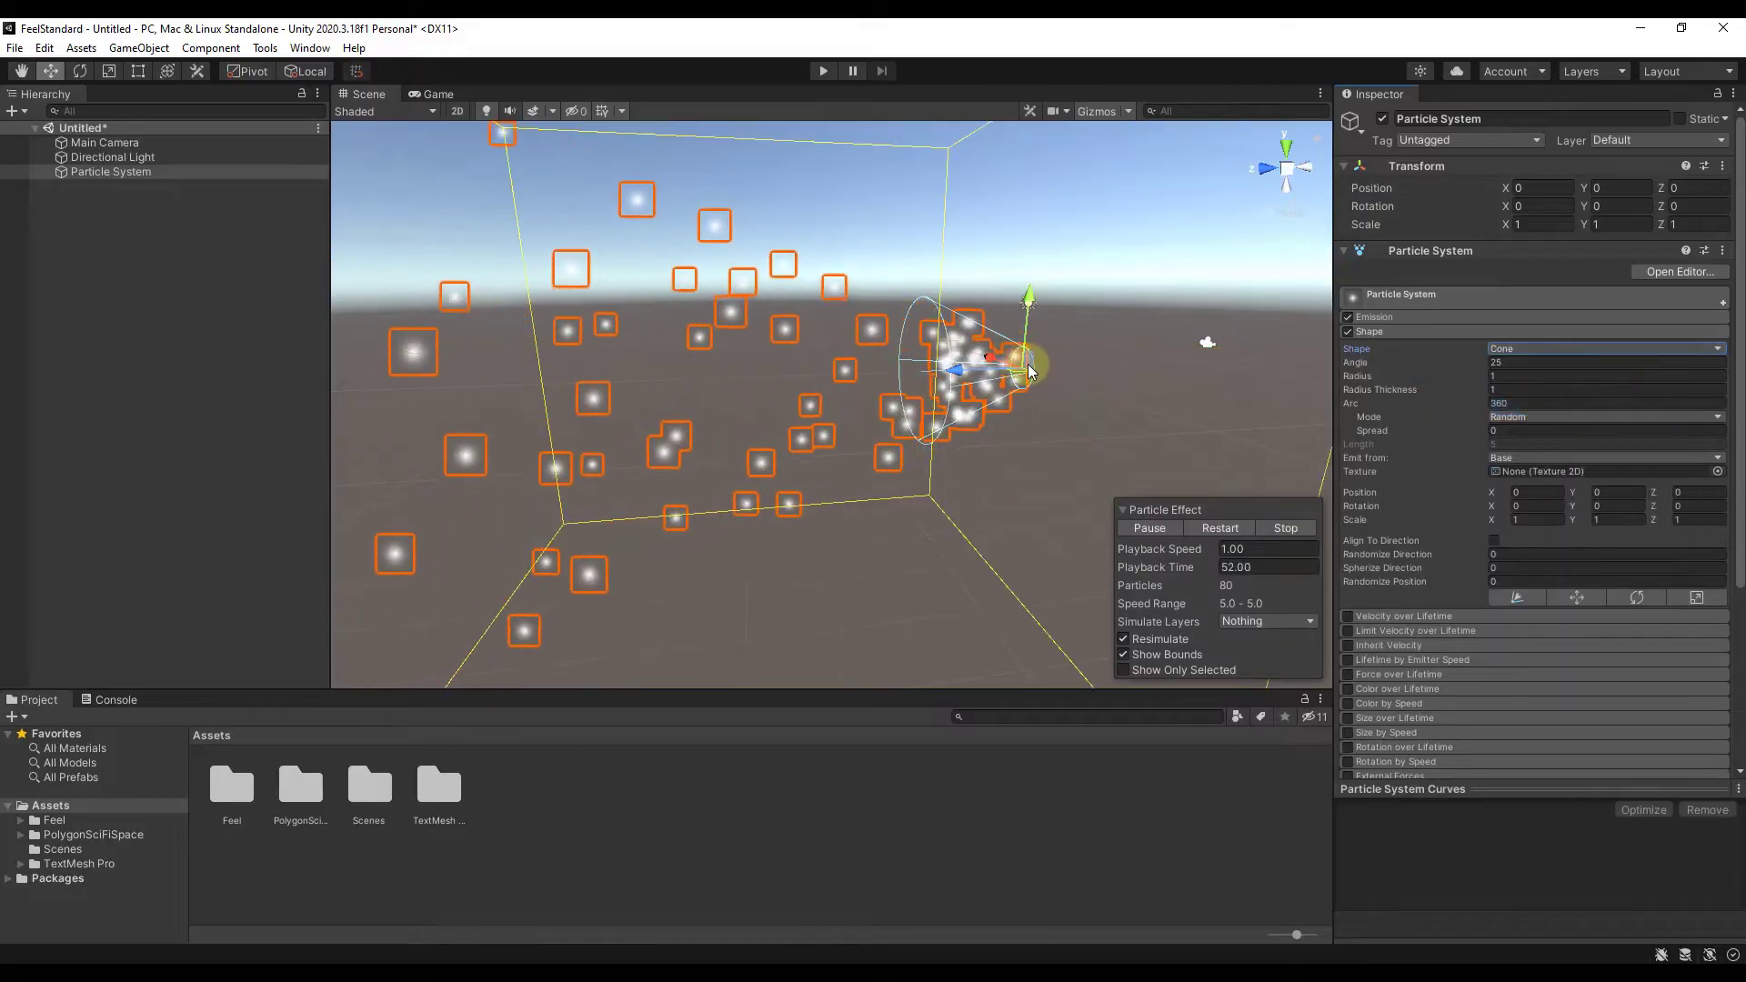
Change the emitter shape to Sphere and move the particle system along the Z axis to about 5.48.
{"action": "left_click", "coordinate": [1553, 353]}
{"action": "left_click", "coordinate": [1507, 369]}
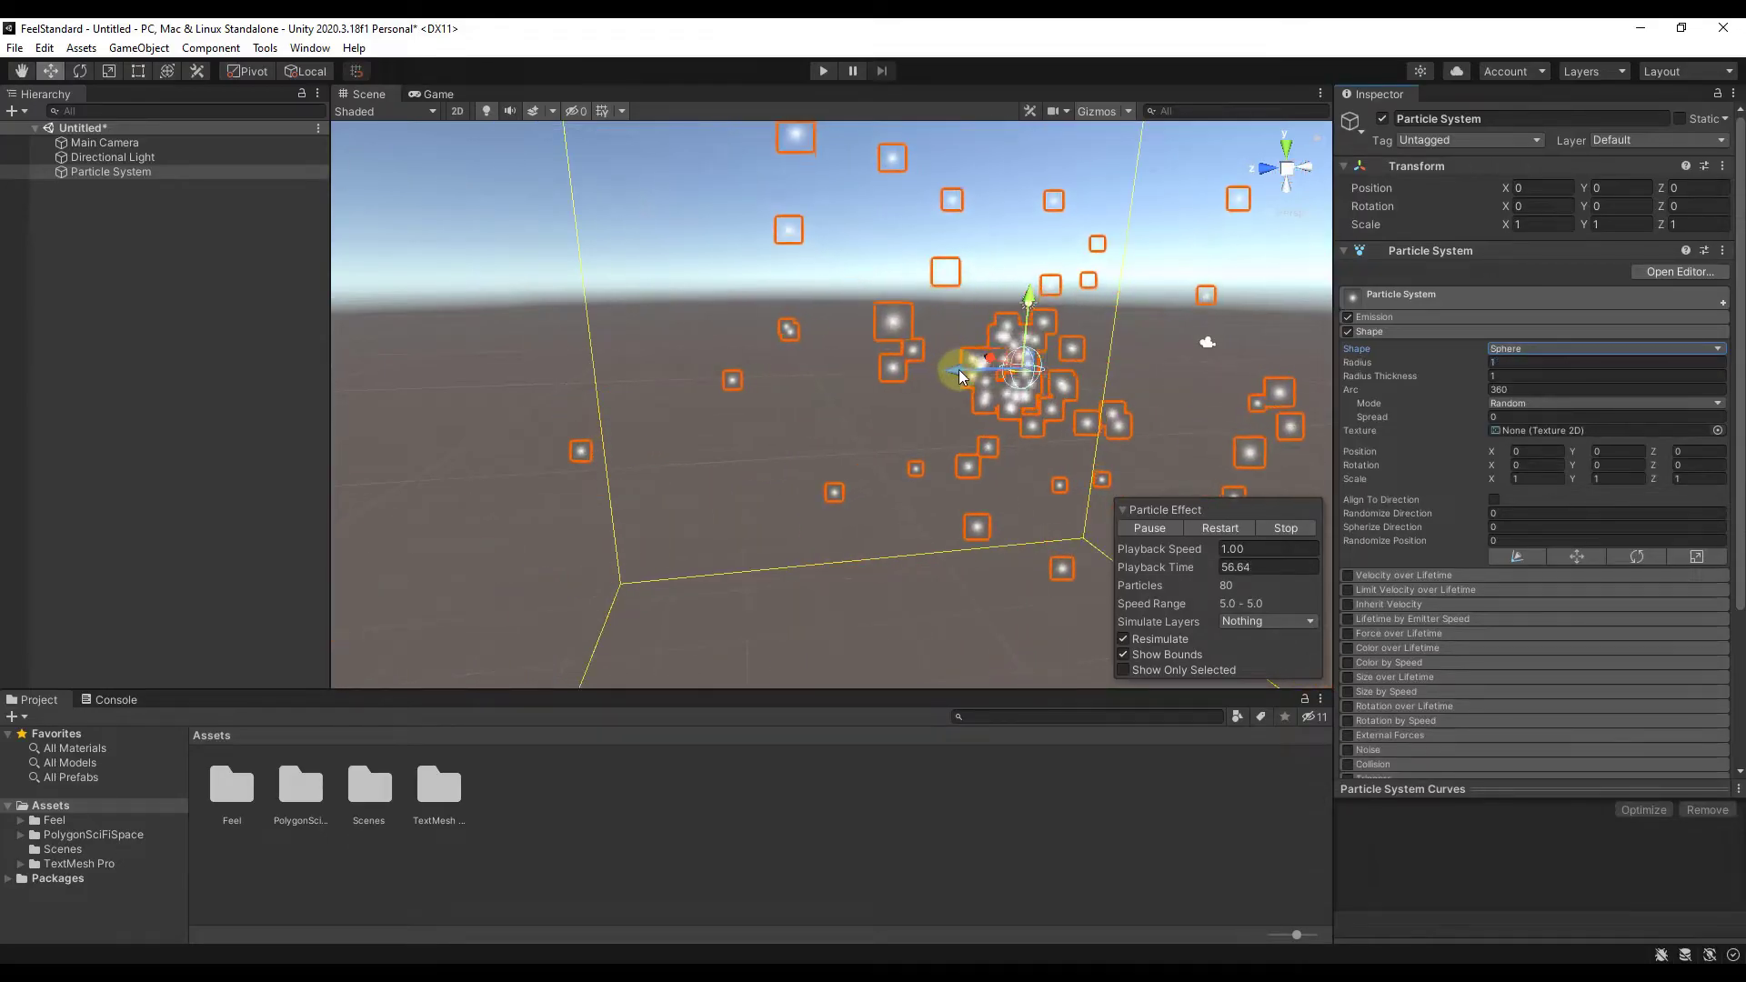
{"action": "left_click_drag", "start_coordinate": [958, 369], "coordinate": [984, 429]}
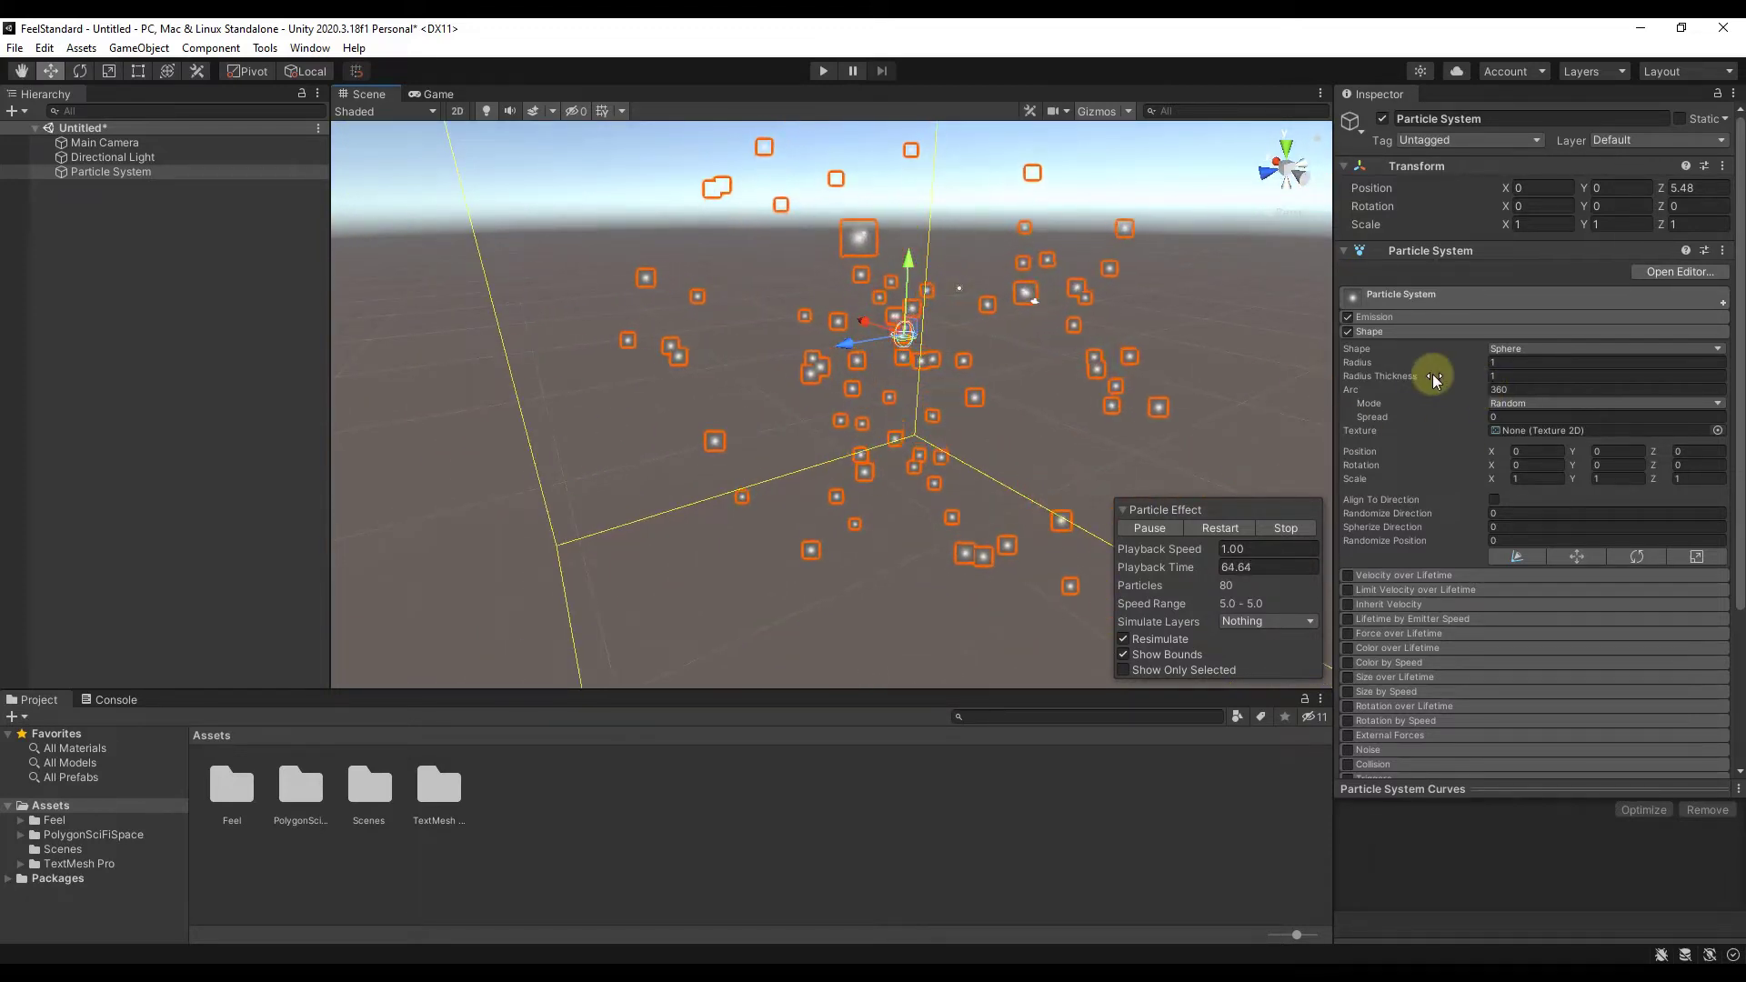
Set the sphere emitter's Radius to about 4.85 and its Radius Thickness to about 0.46.
{"action": "left_click_drag", "start_coordinate": [1364, 358], "coordinate": [1481, 354]}
{"action": "left_click_drag", "start_coordinate": [1373, 375], "coordinate": [1393, 378]}
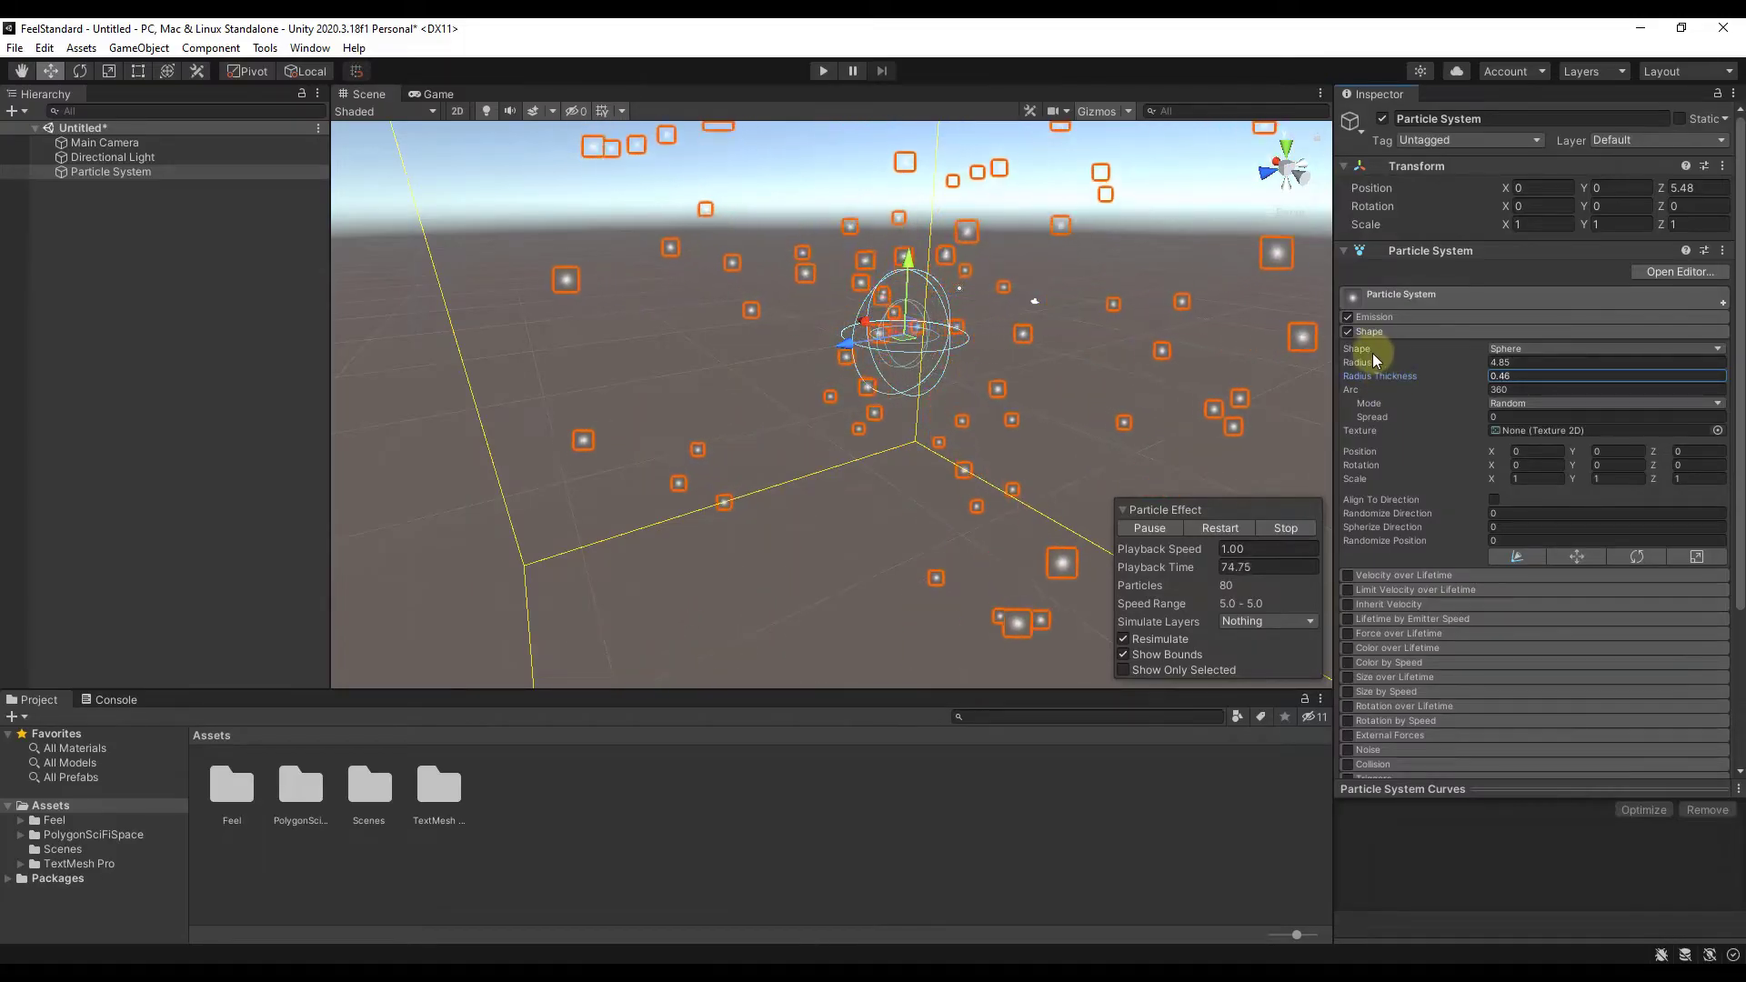
{"action": "left_click_drag", "start_coordinate": [920, 350], "coordinate": [937, 373], "text": "alt"}
Change the particle system's emitter shape to Mesh.
{"action": "left_click", "coordinate": [1515, 348]}
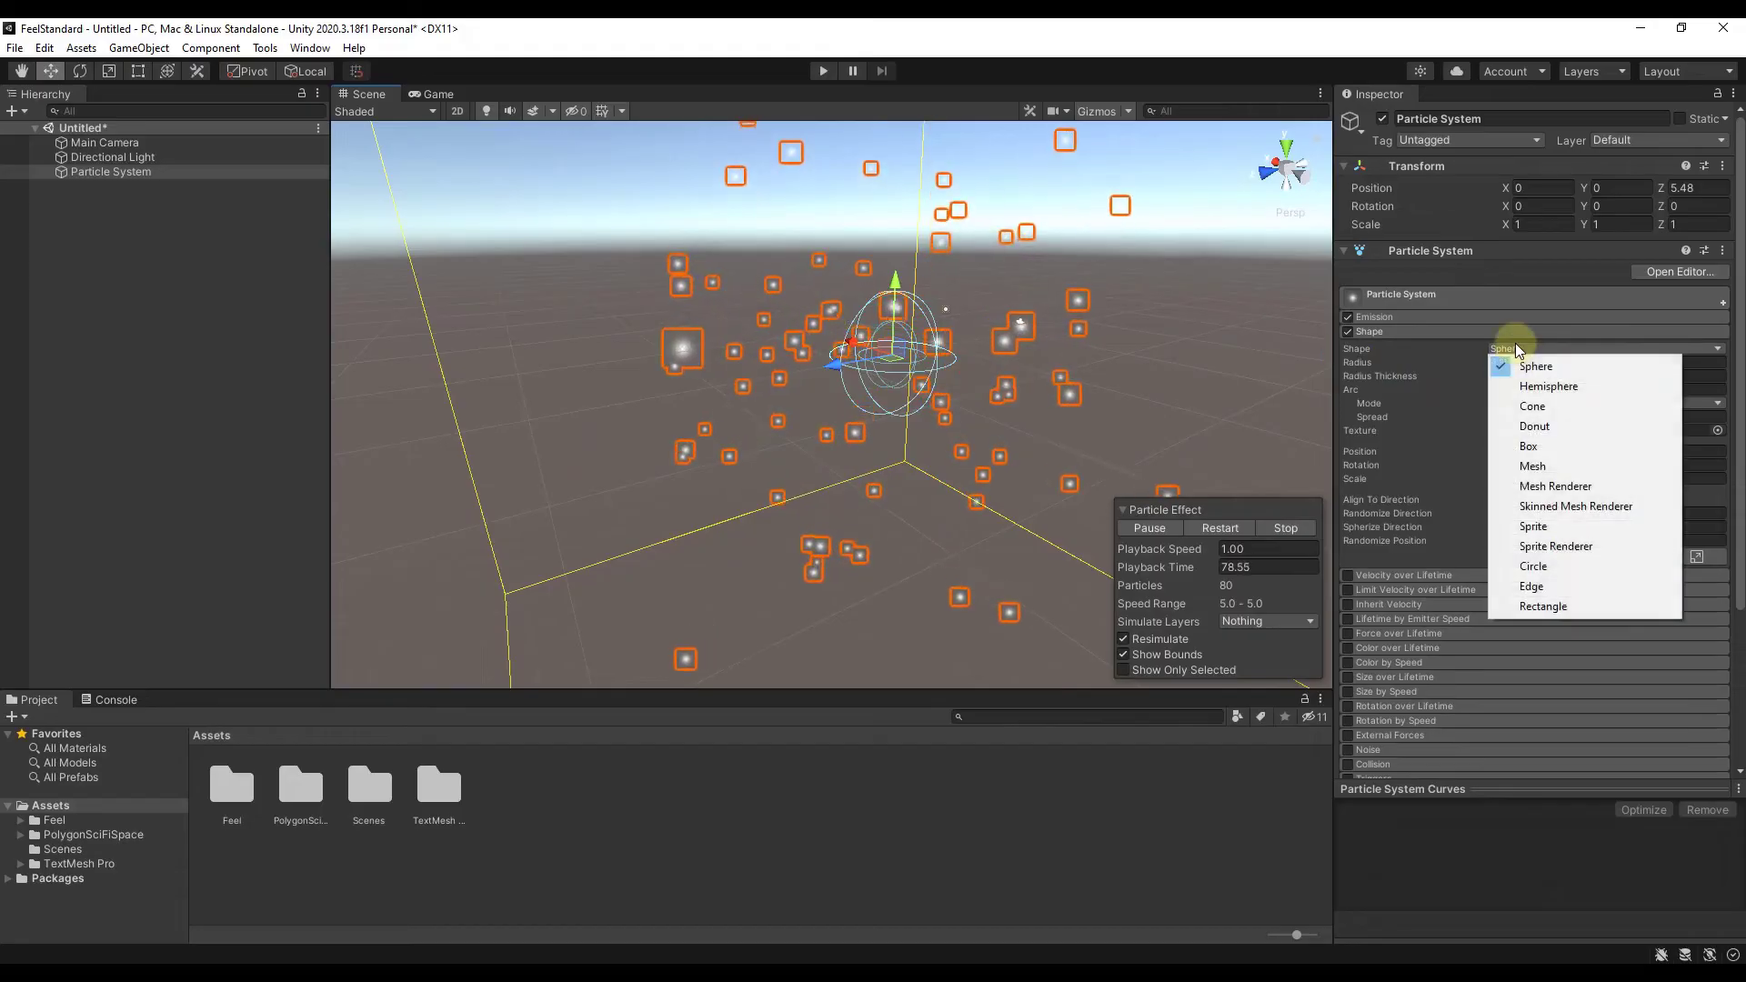
{"action": "left_click", "coordinate": [1537, 467]}
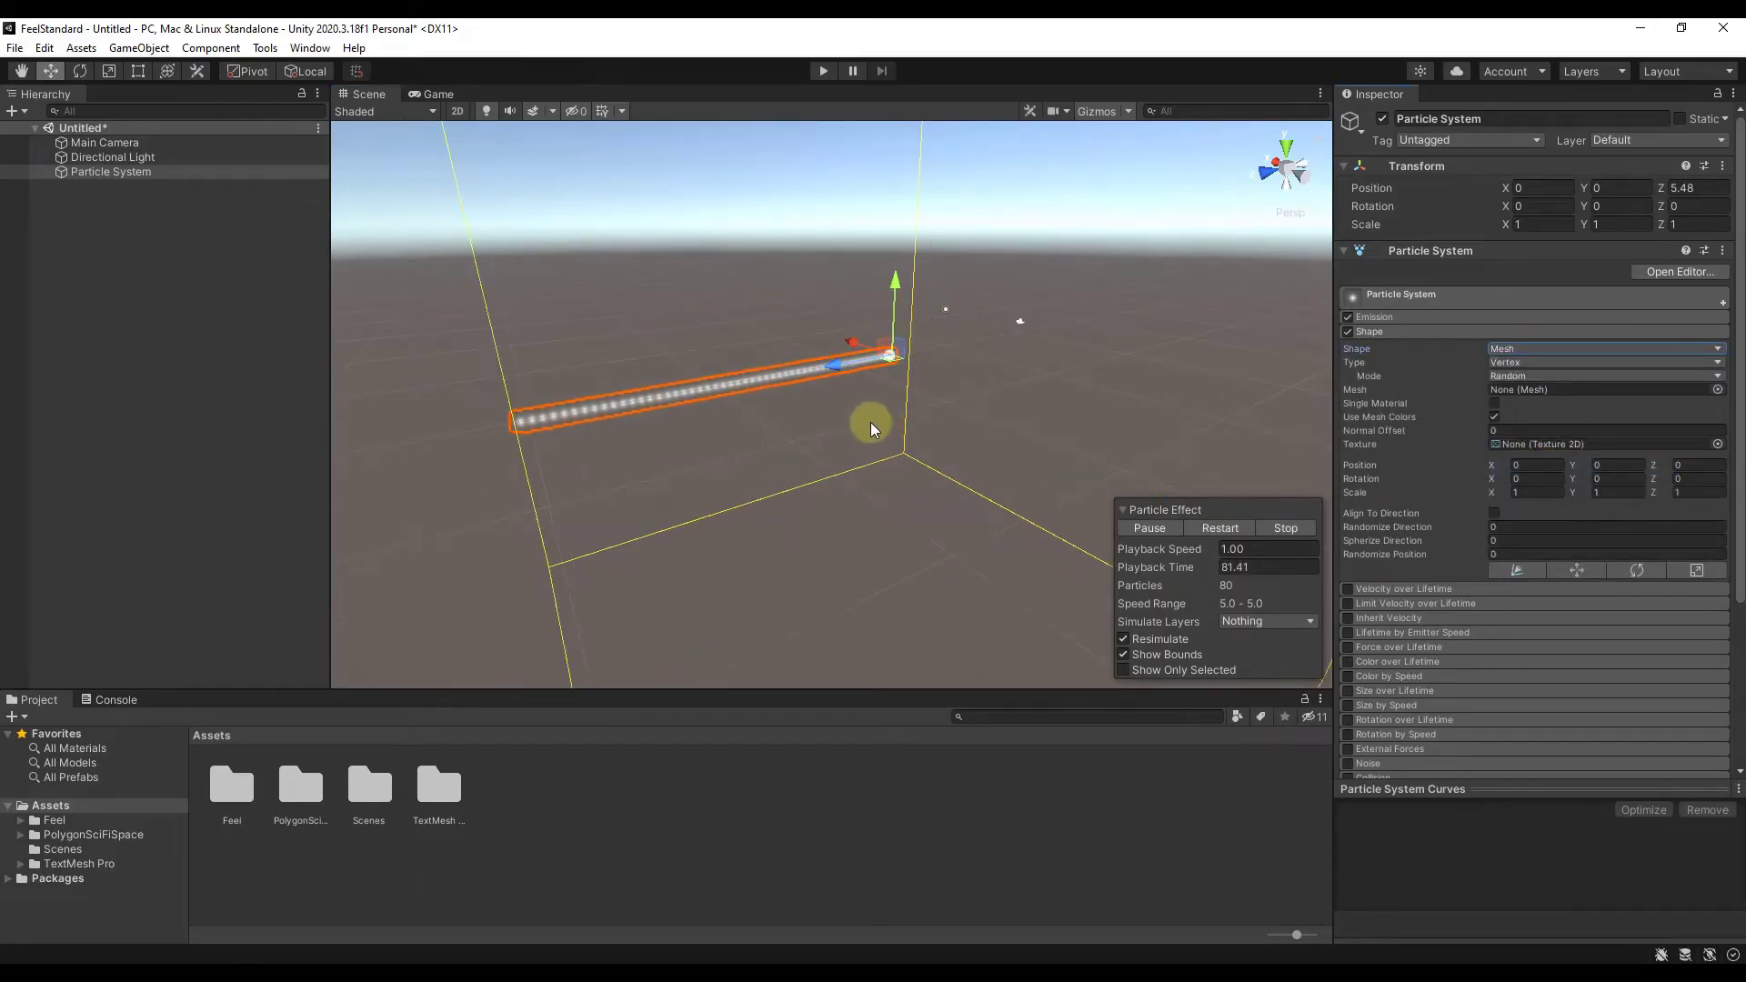
{"action": "left_click_drag", "start_coordinate": [870, 422], "coordinate": [331, 343], "text": "alt"}
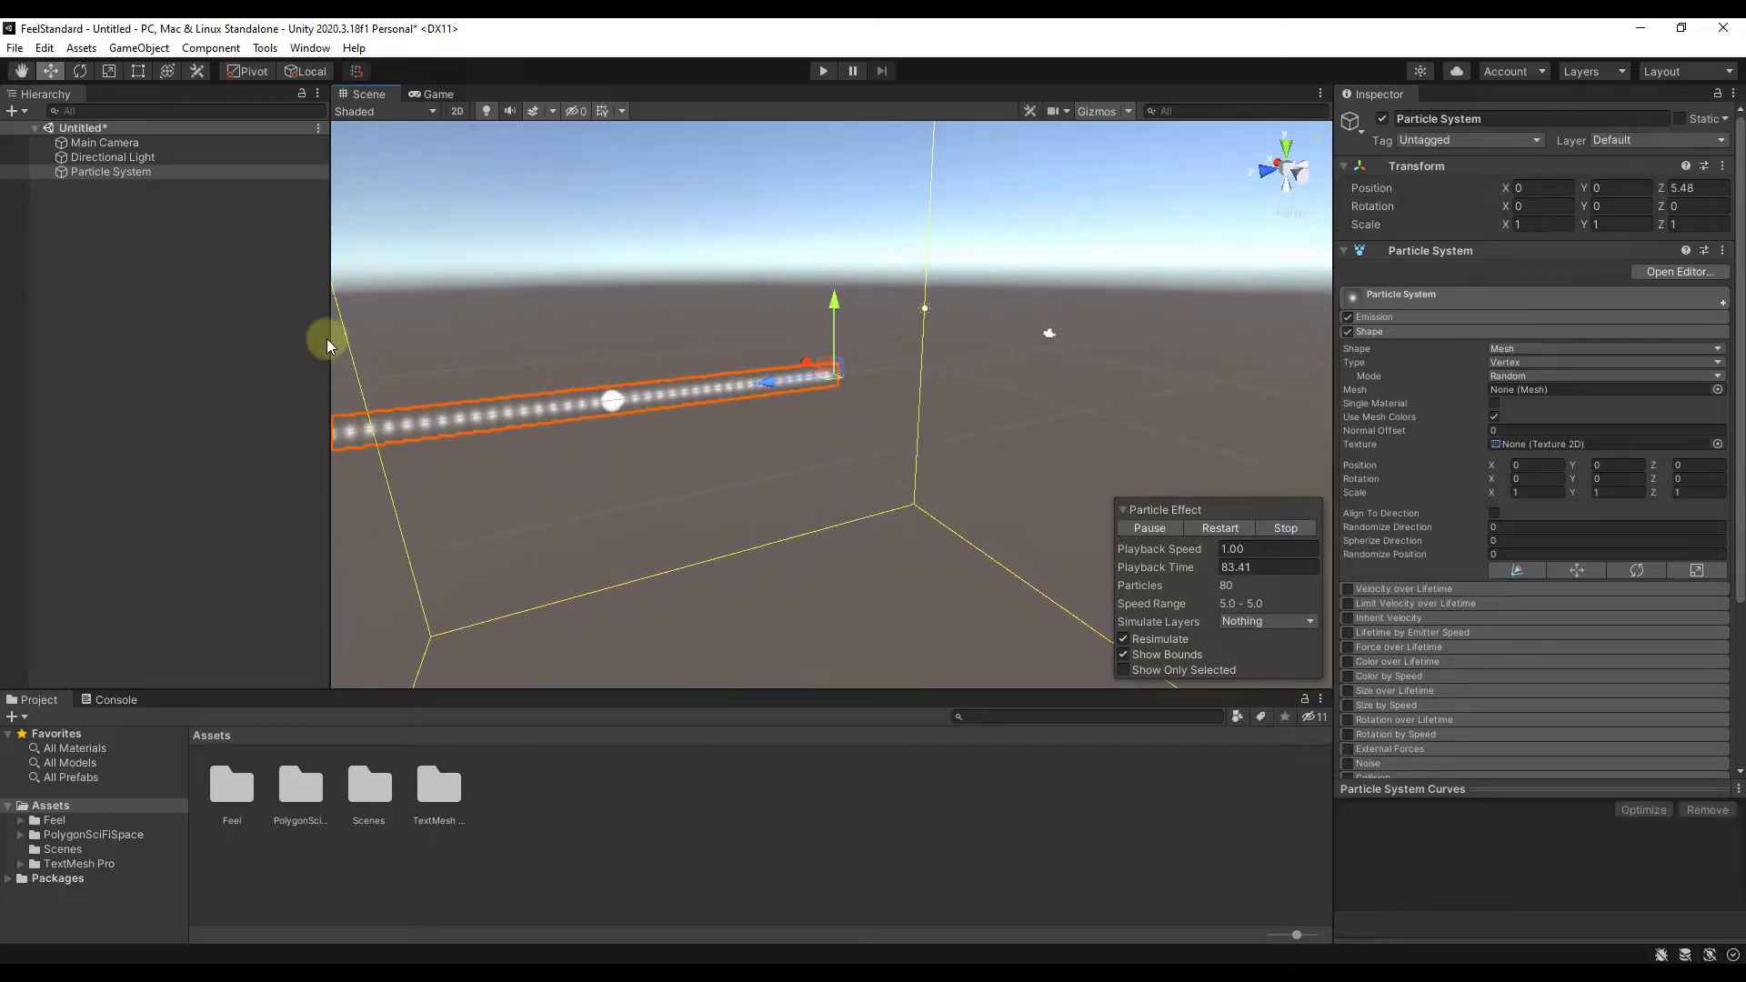
Add a 3D sphere object to the scene and reset its transform to the origin.
{"action": "right_click", "coordinate": [80, 313]}
{"action": "mouse_move", "coordinate": [132, 554]}
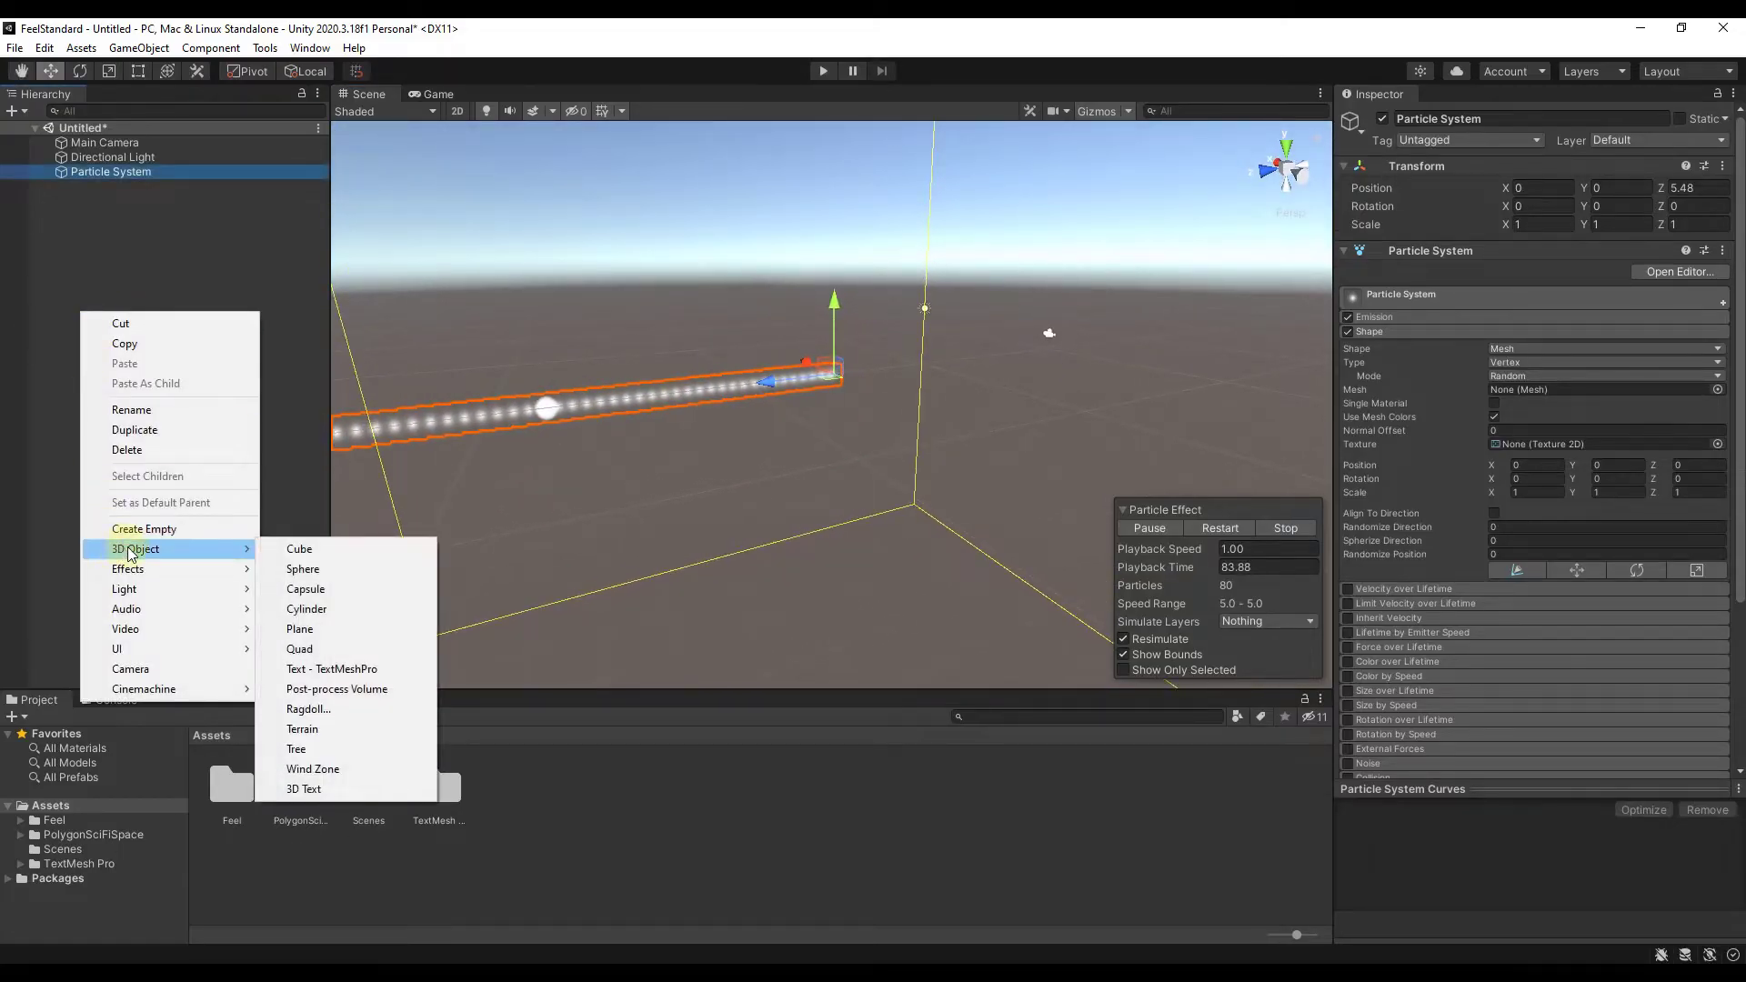
{"action": "left_click", "coordinate": [302, 568]}
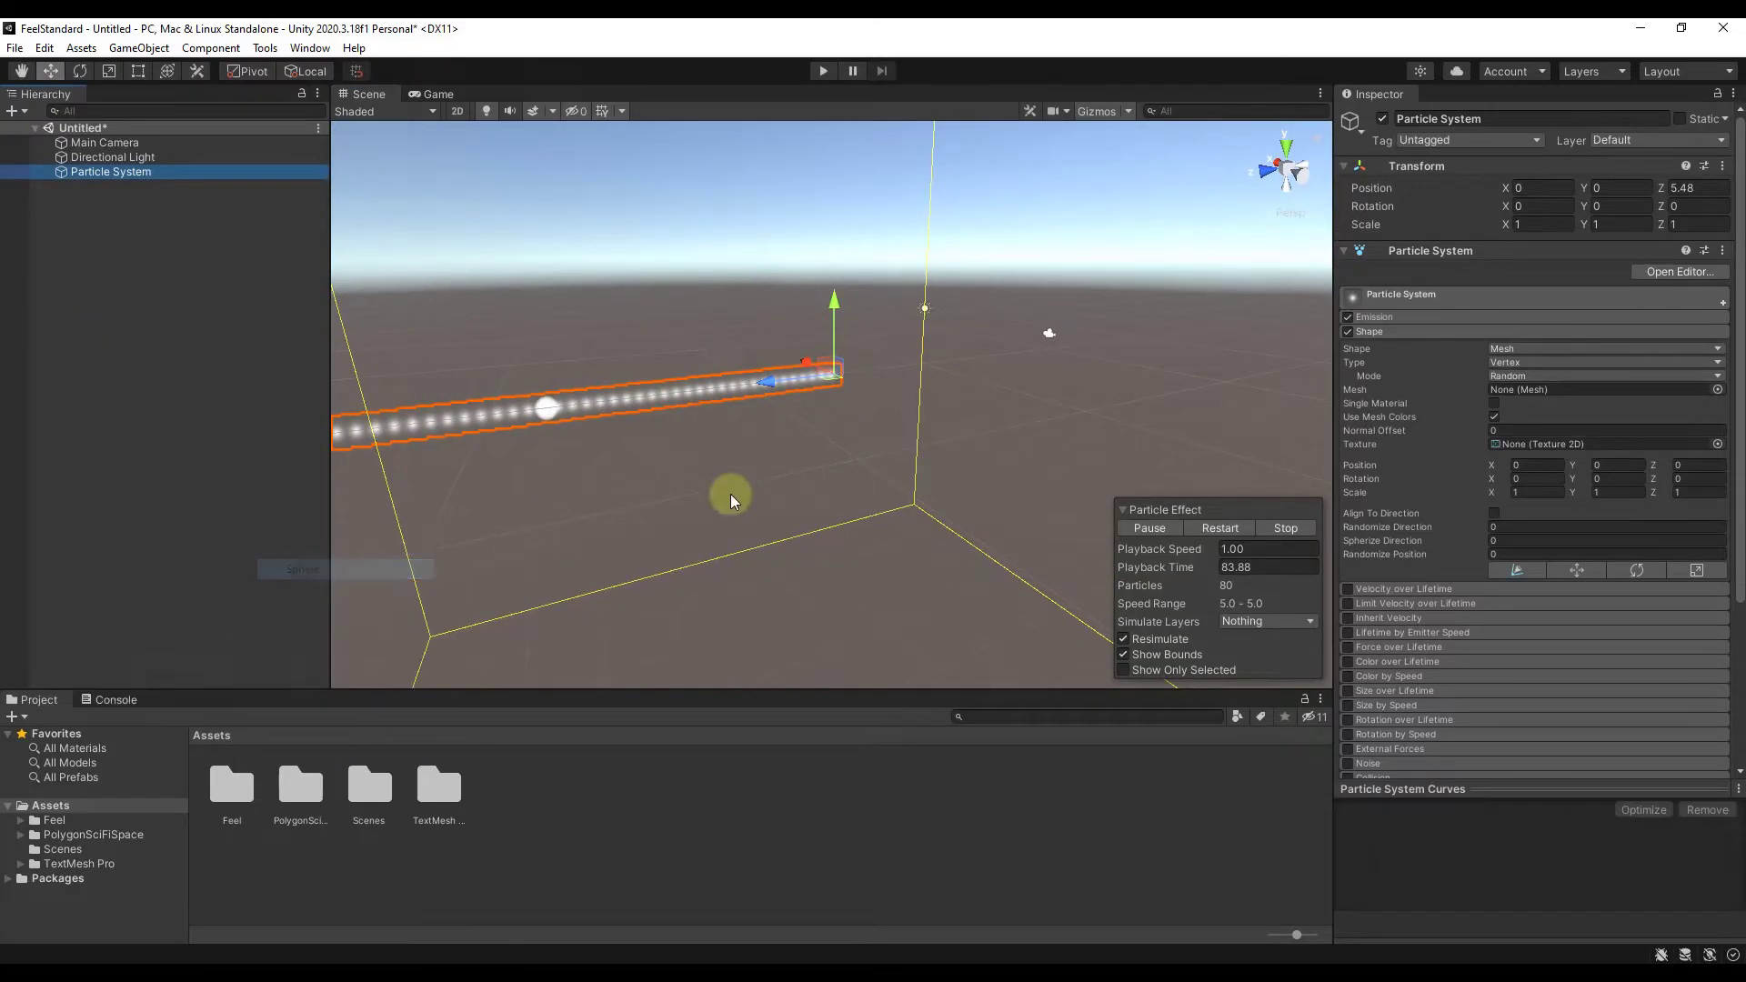
{"action": "right_click_drag", "start_coordinate": [897, 438], "coordinate": [952, 456]}
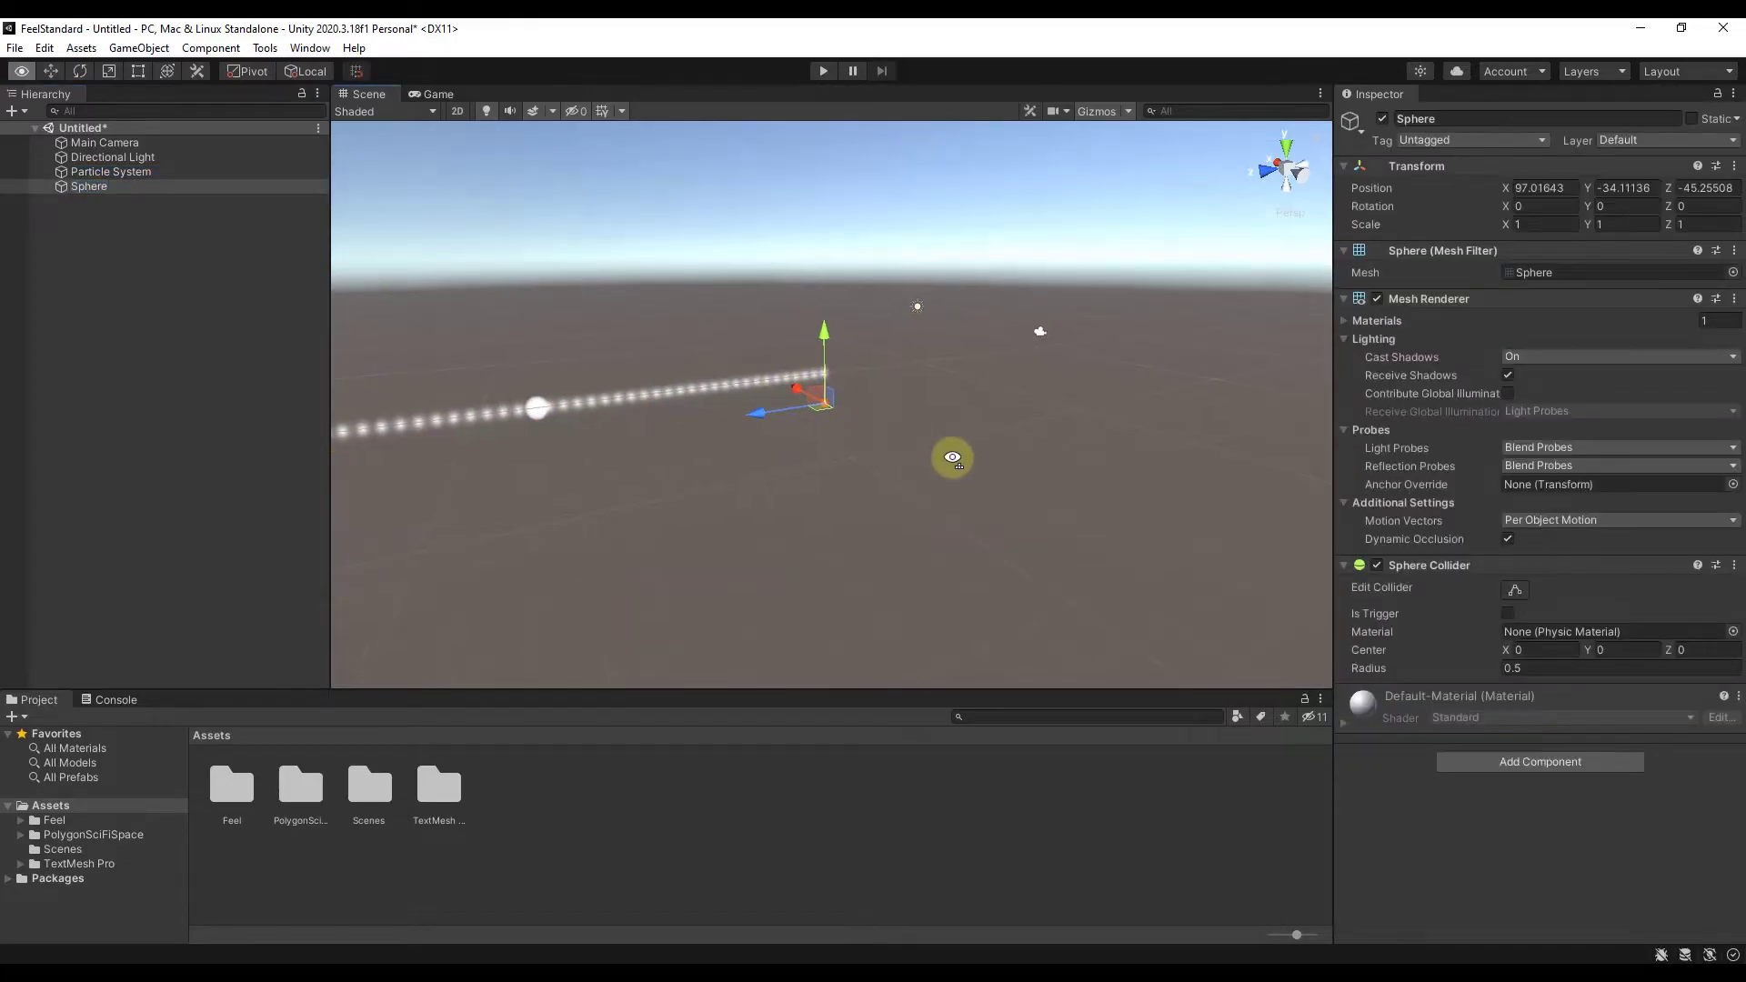
{"action": "left_click", "coordinate": [1733, 168]}
{"action": "left_click", "coordinate": [1585, 185]}
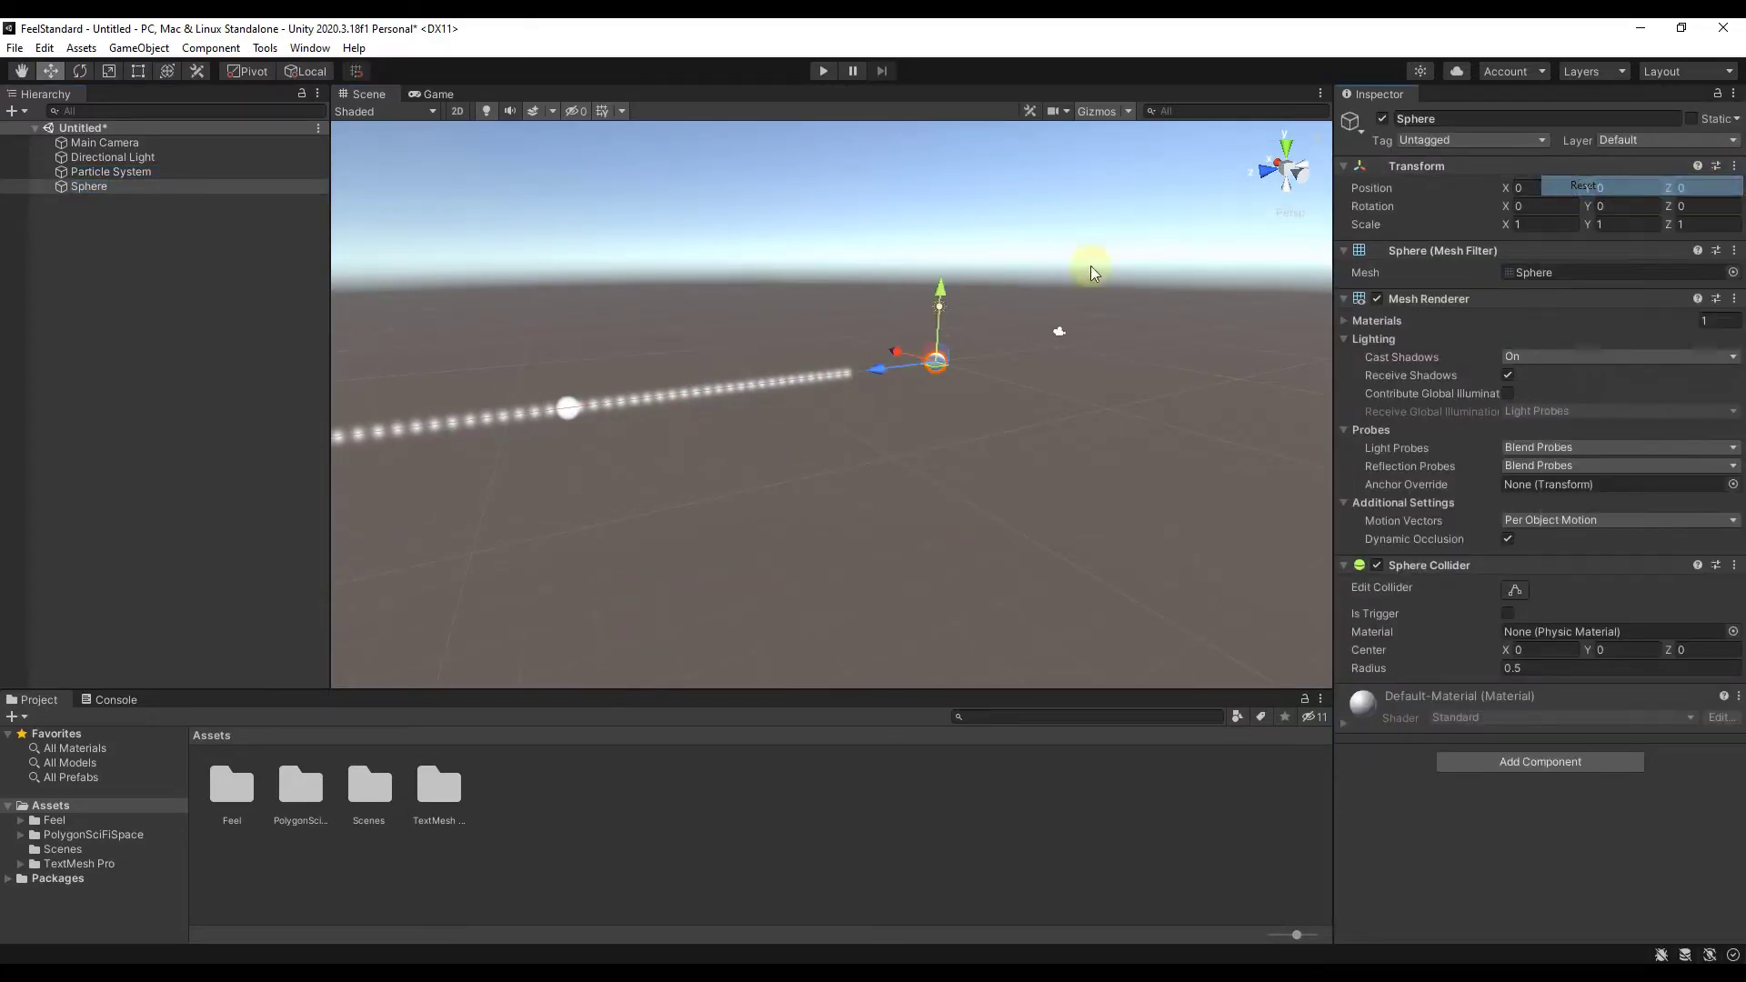
Assign the default Sphere mesh with 515 vertices to the Particle System's Shape module.
{"action": "left_click", "coordinate": [840, 373]}
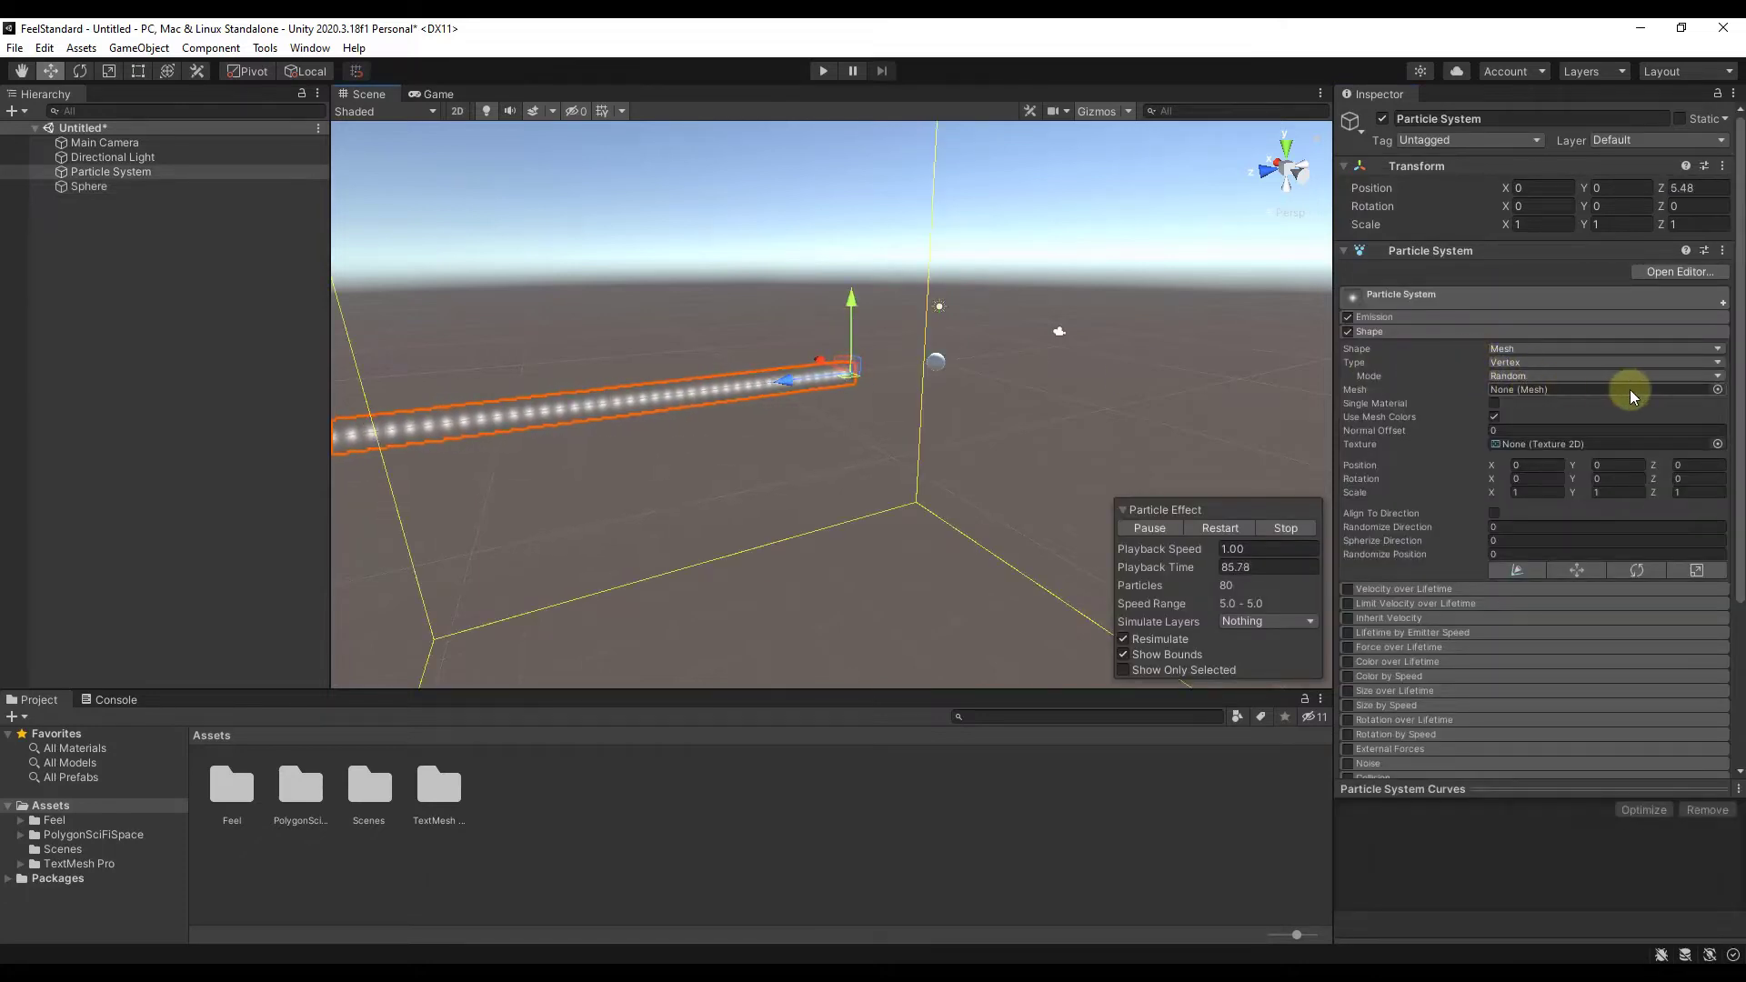
{"action": "left_click", "coordinate": [1717, 390]}
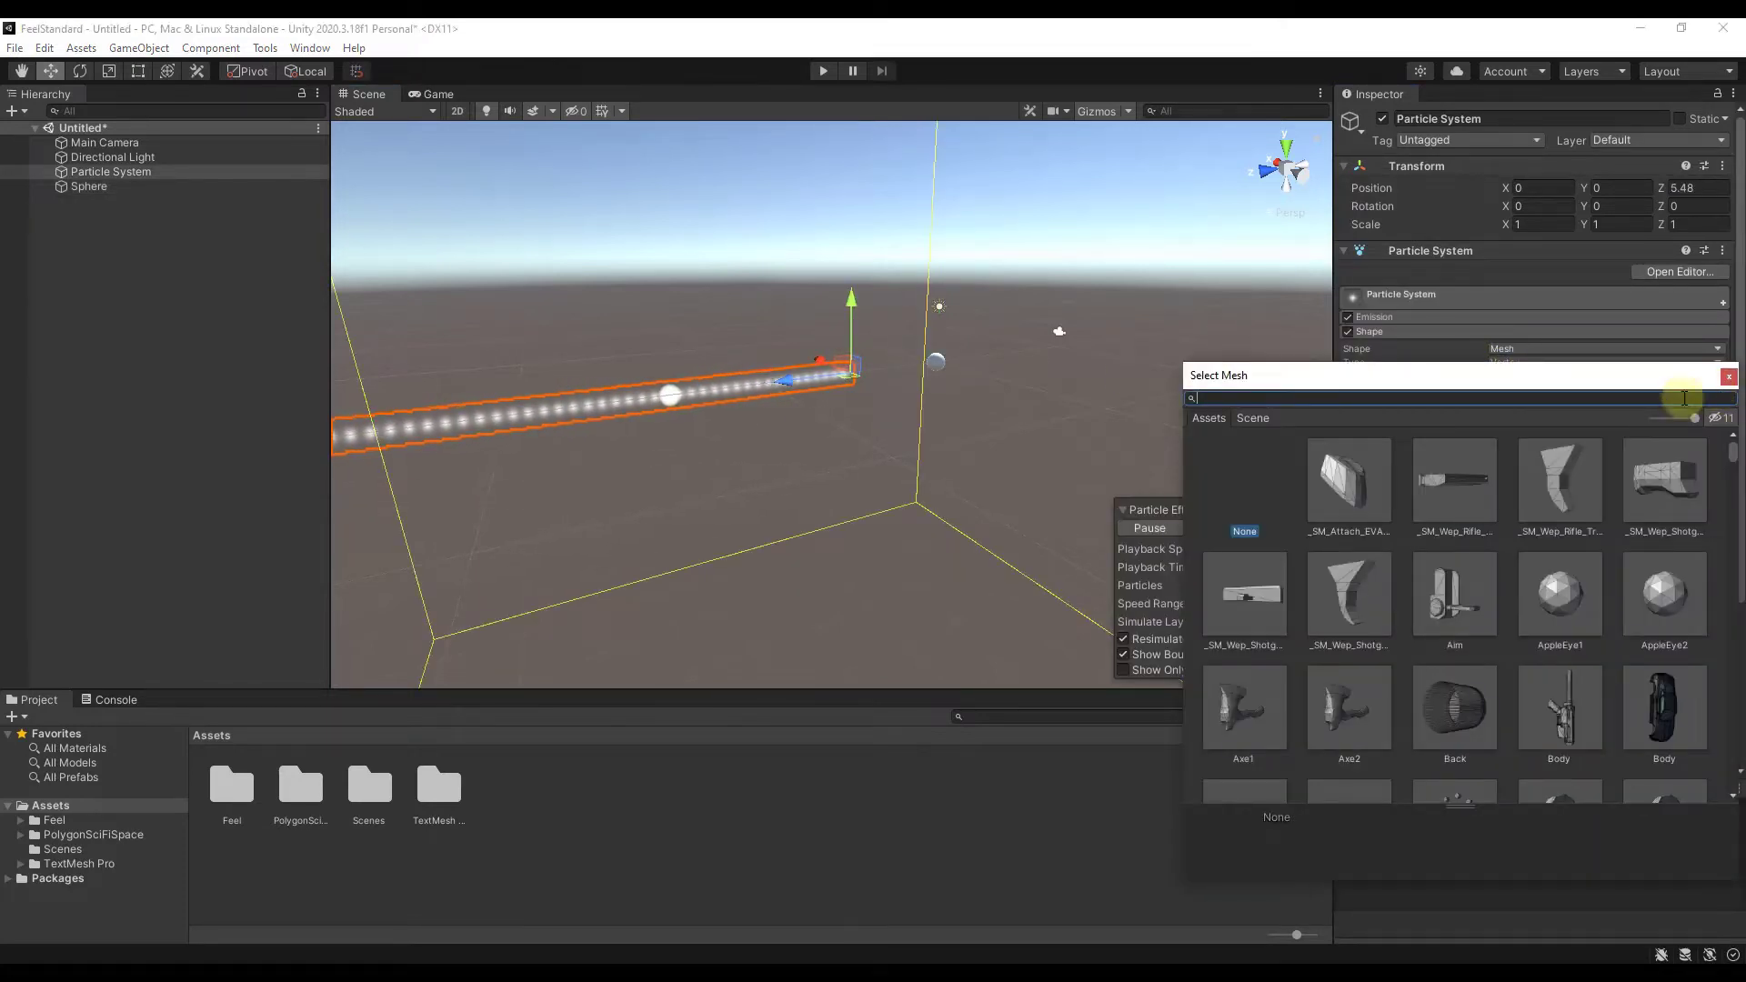
{"action": "type", "text": "sphere"}
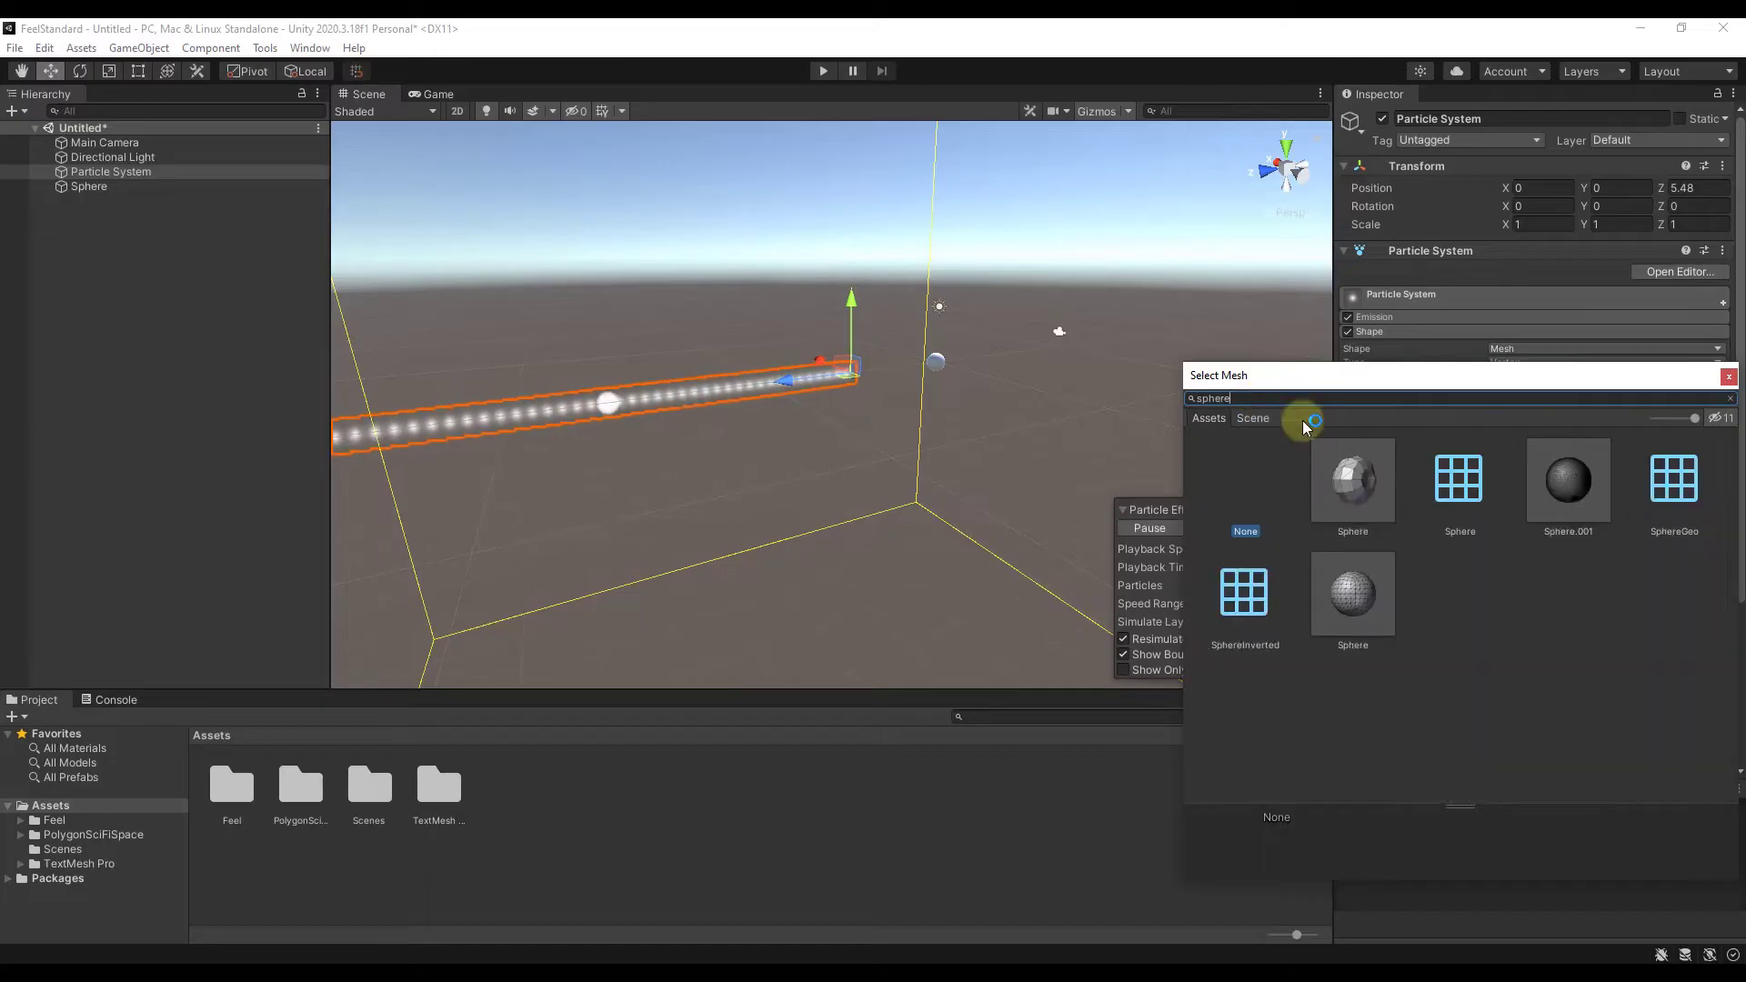
{"action": "left_click", "coordinate": [1343, 600]}
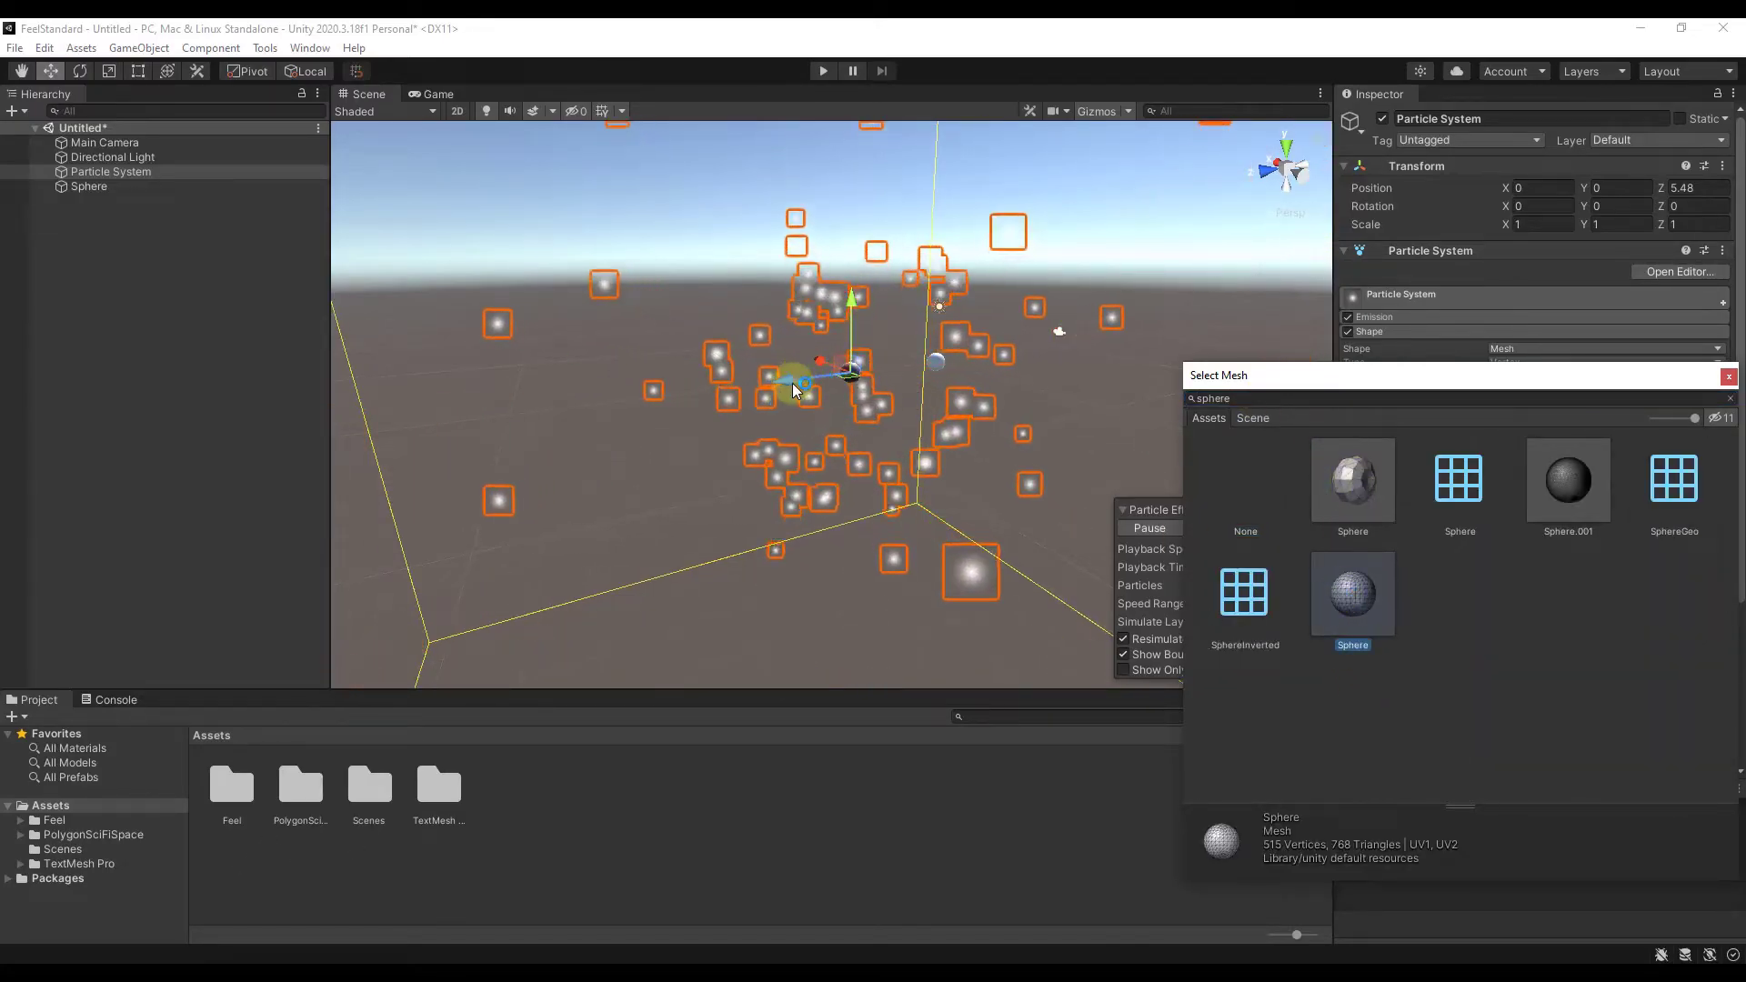
Move the particle system along the Z axis to about 7.95 and delete the separate sphere object from the scene.
{"action": "left_click_drag", "start_coordinate": [783, 382], "coordinate": [848, 409]}
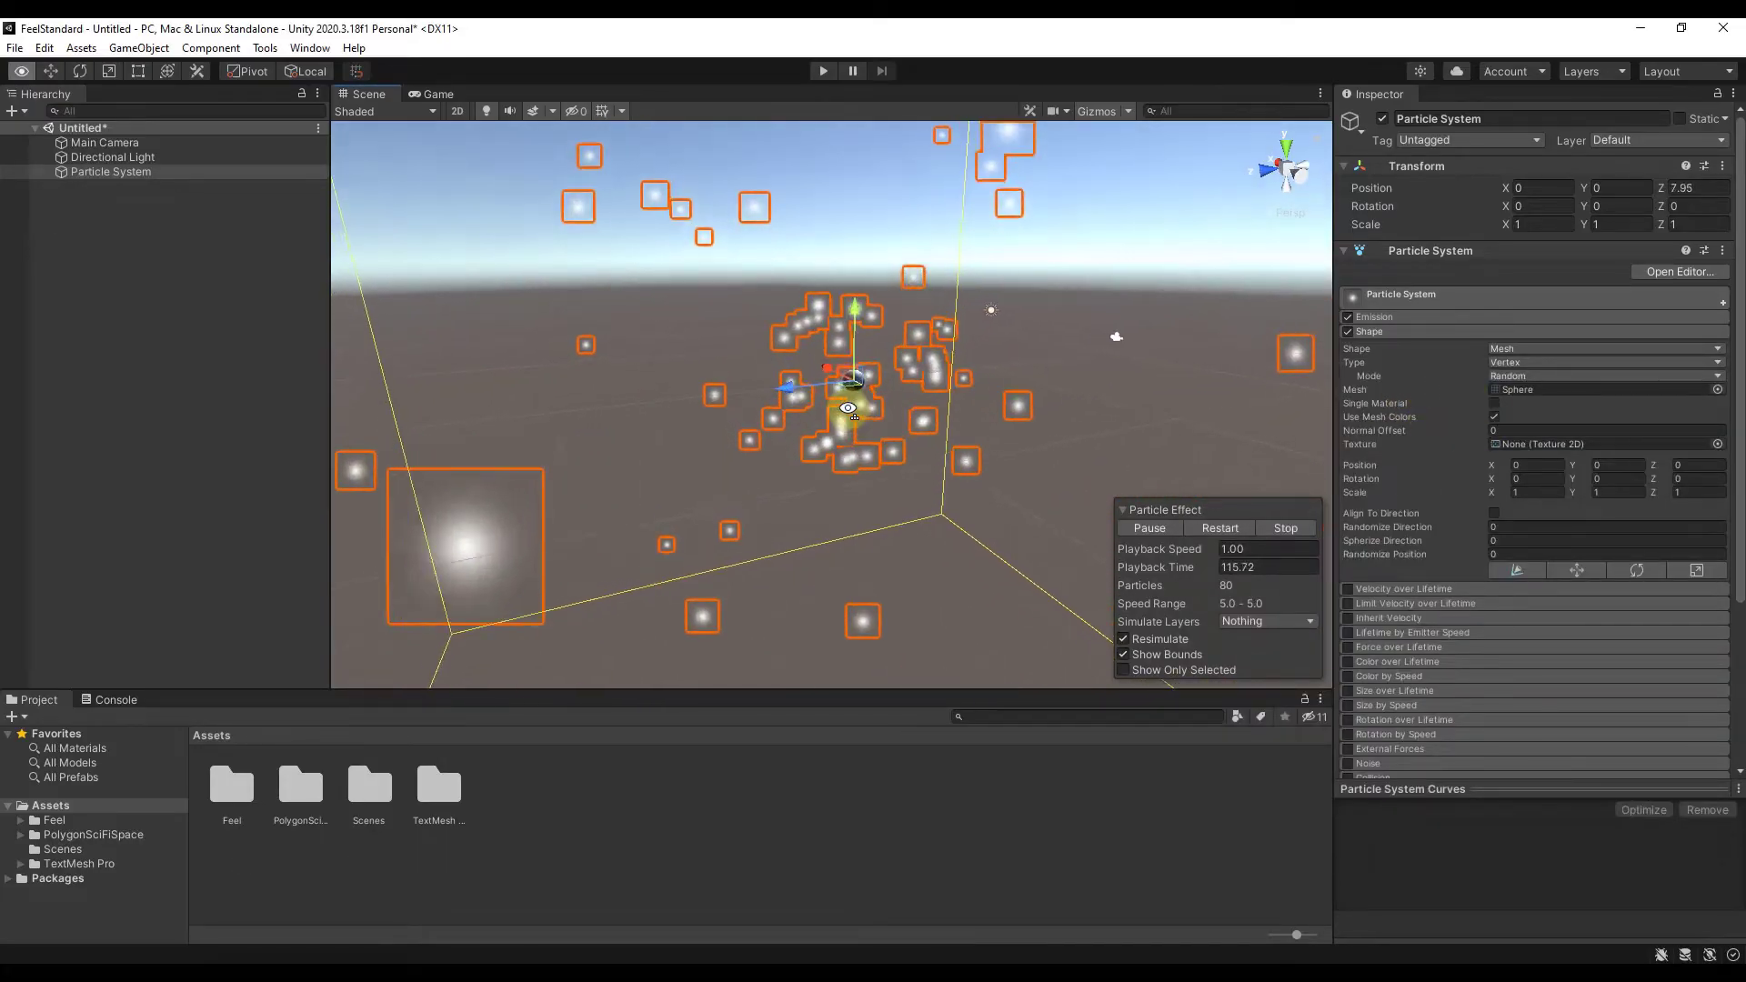
{"action": "scroll", "coordinate": [858, 379], "scroll_direction": "up", "scroll_amount": 10, "text": "alt"}
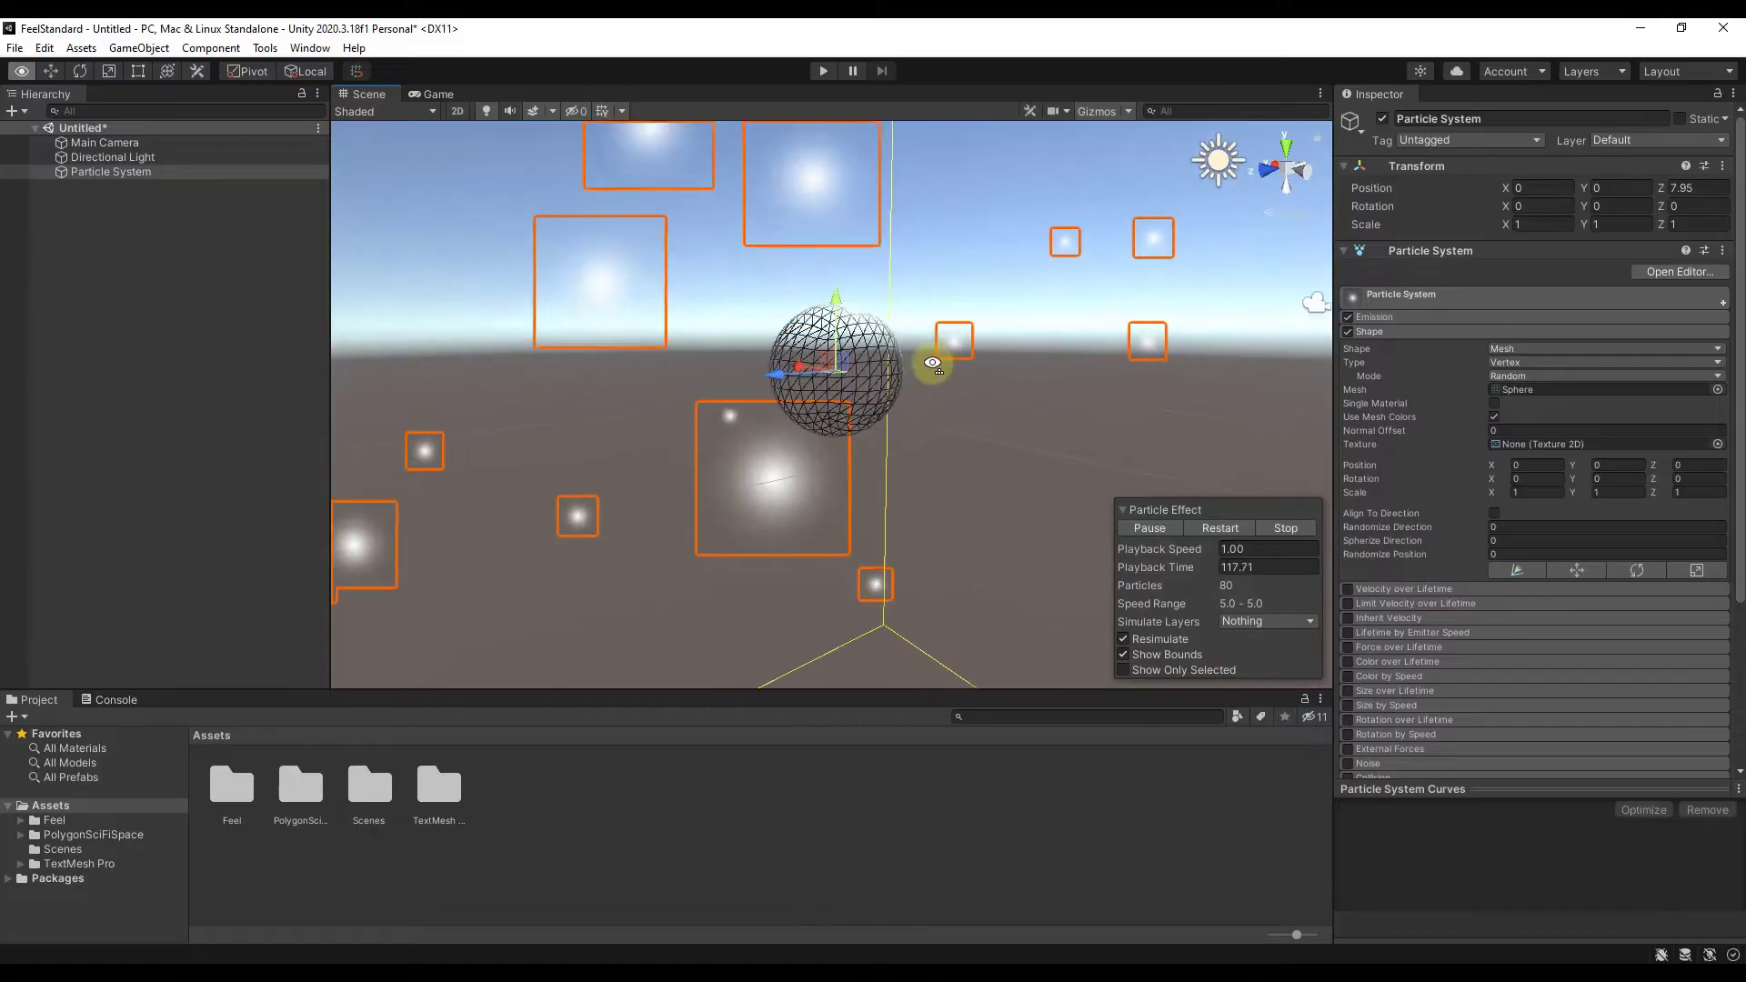
{"action": "scroll", "coordinate": [923, 386], "scroll_direction": "down", "scroll_amount": 8, "text": "alt"}
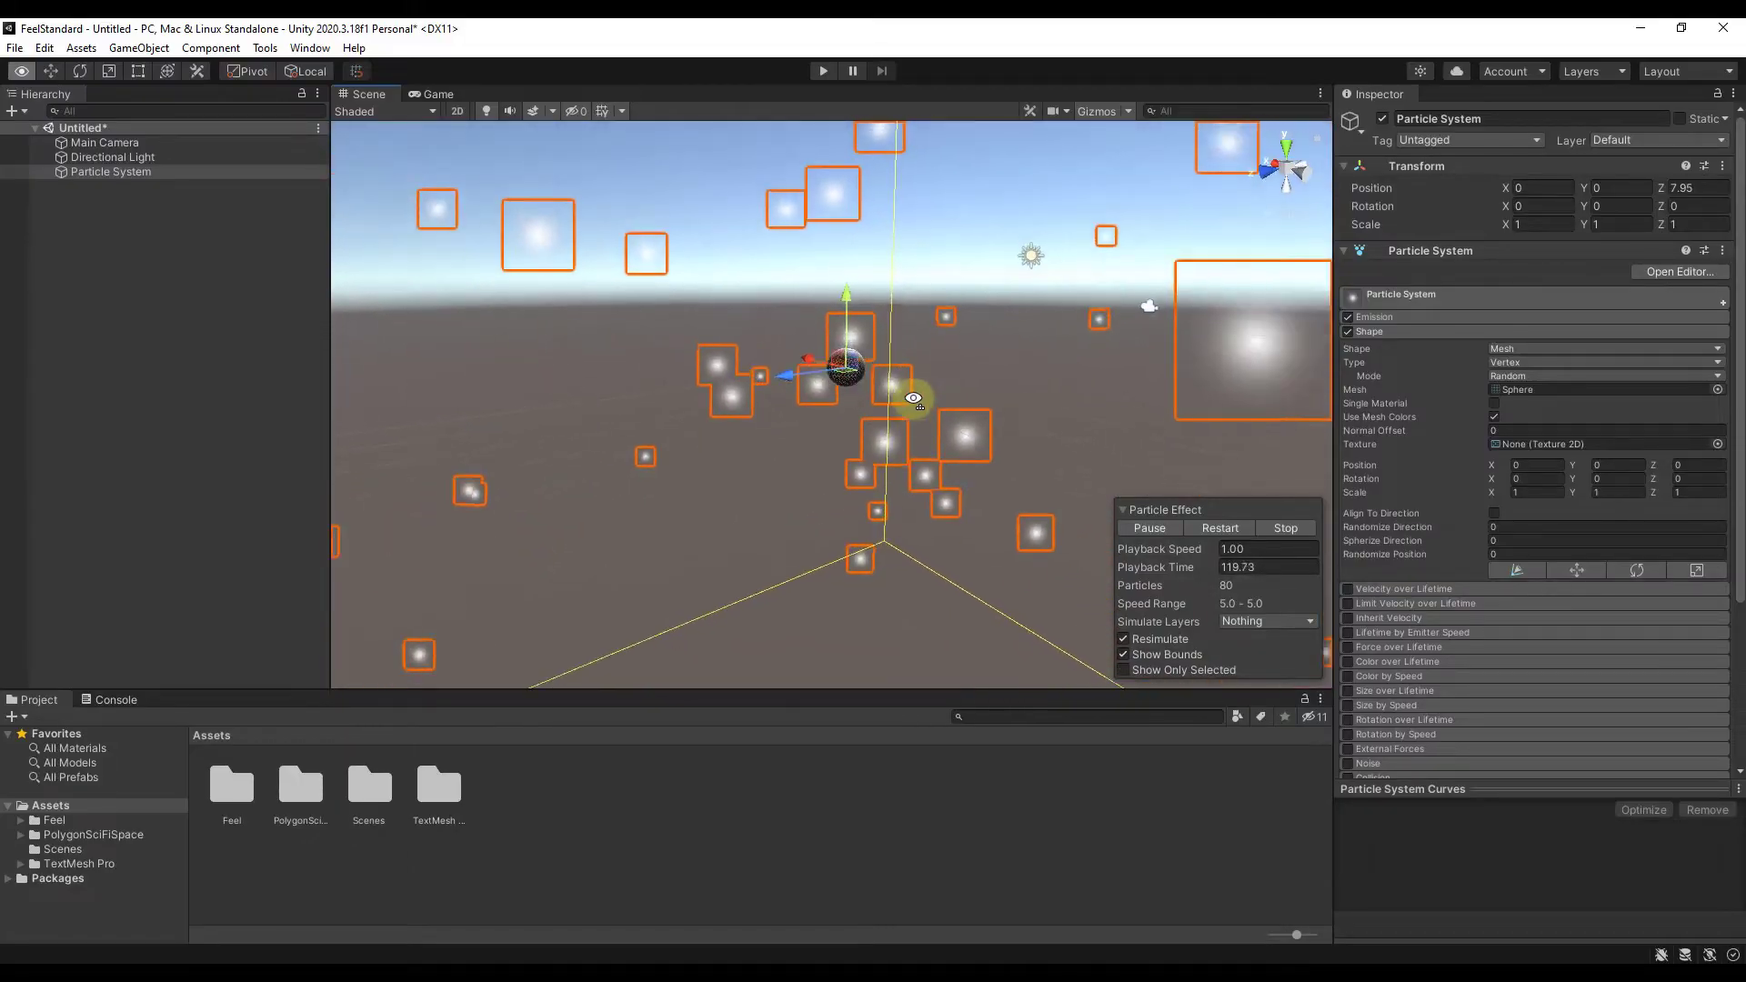
{"action": "scroll", "coordinate": [913, 398], "scroll_direction": "down", "scroll_amount": 5, "text": "alt"}
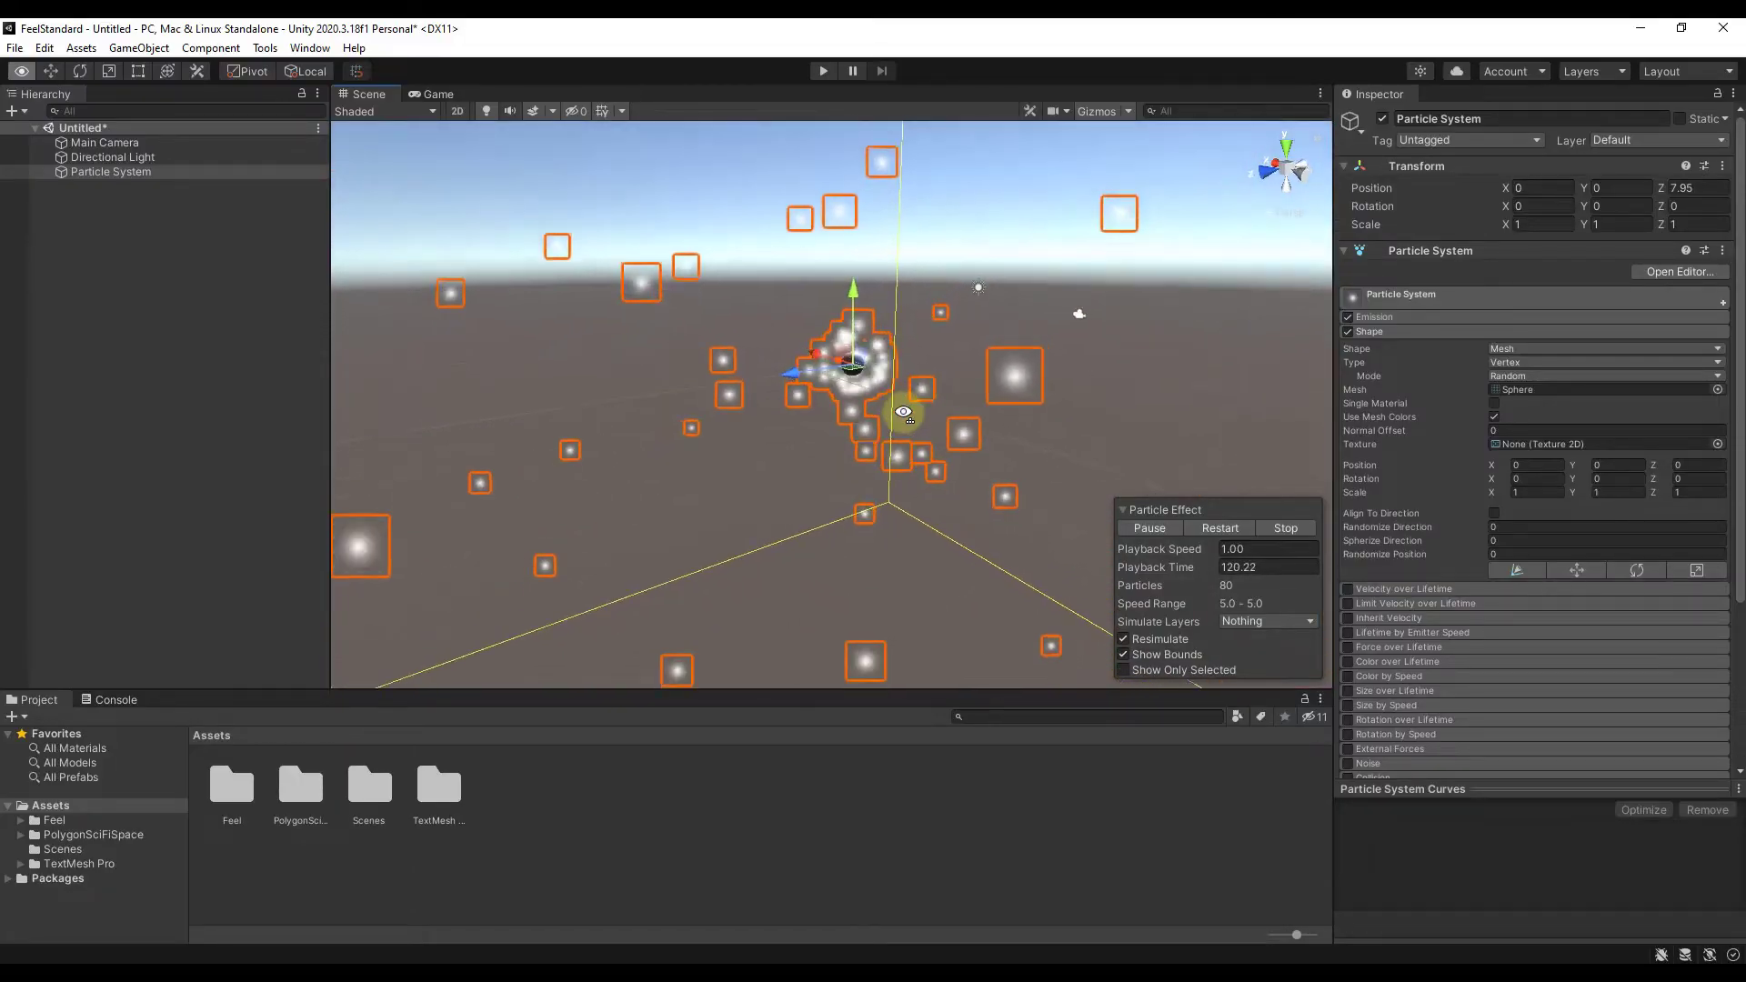
Set the mesh shape's X and Y scale to 5 and enable Align To Direction.
{"action": "left_click", "coordinate": [1537, 488]}
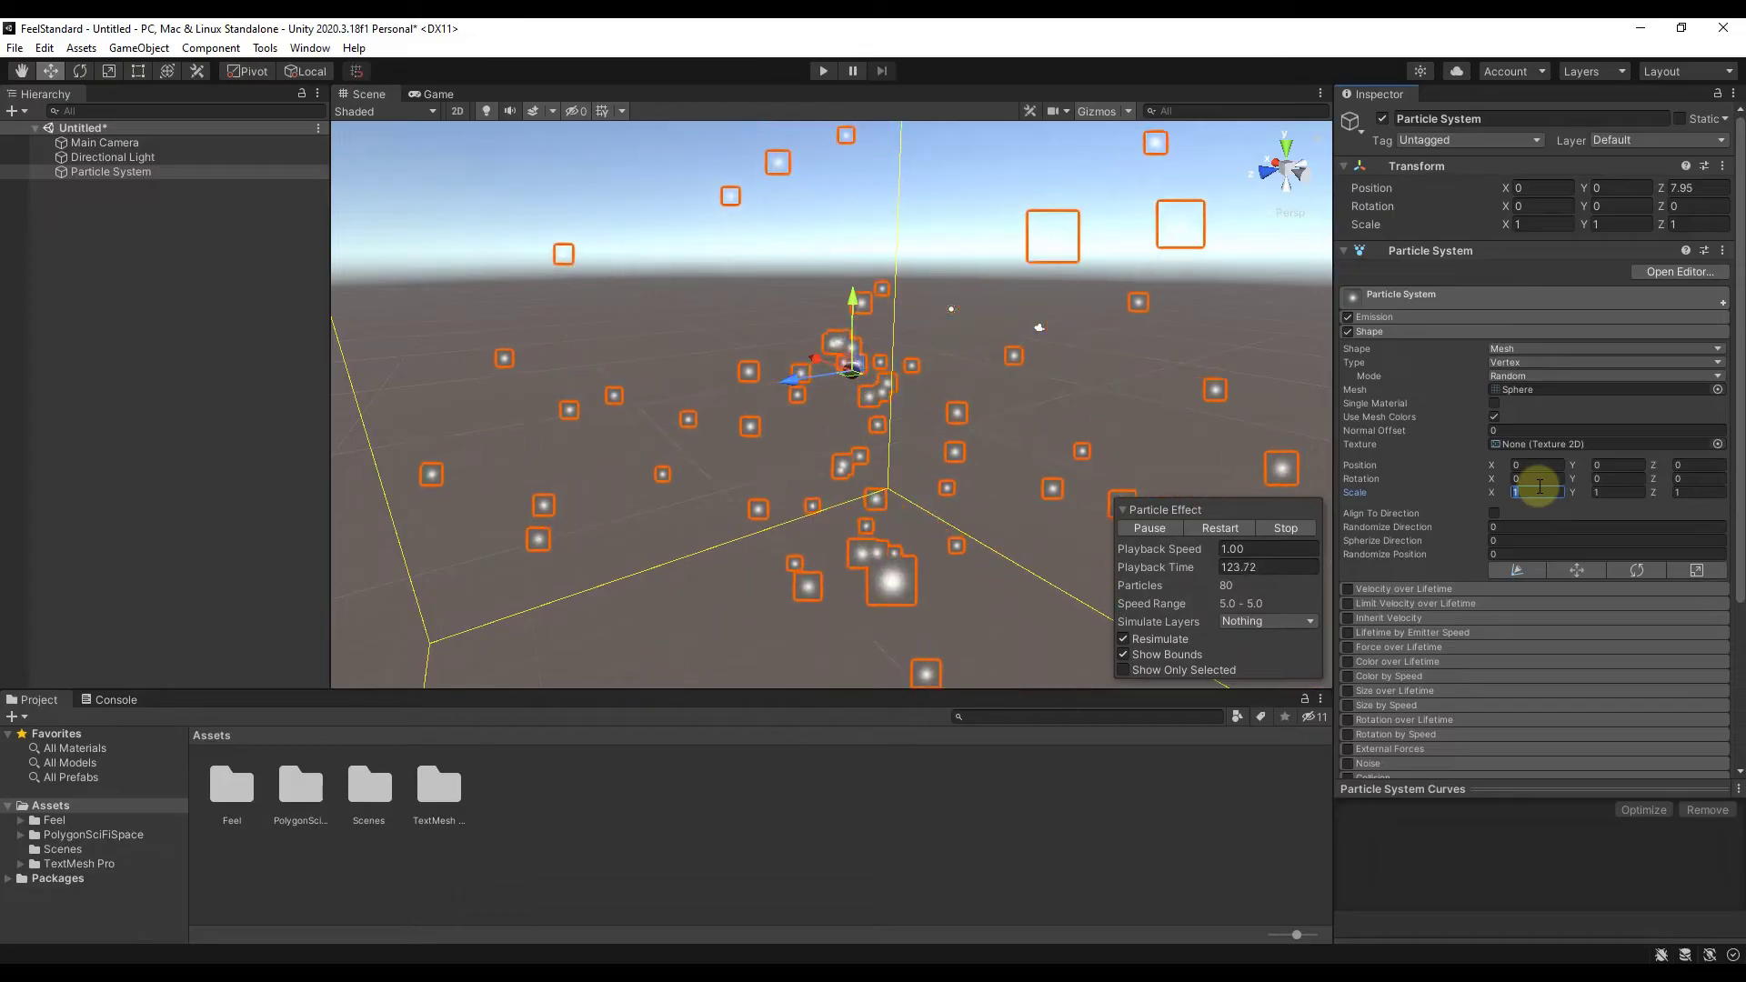
{"action": "type", "text": "5"}
{"action": "key", "text": "Tab"}
{"action": "type", "text": "5"}
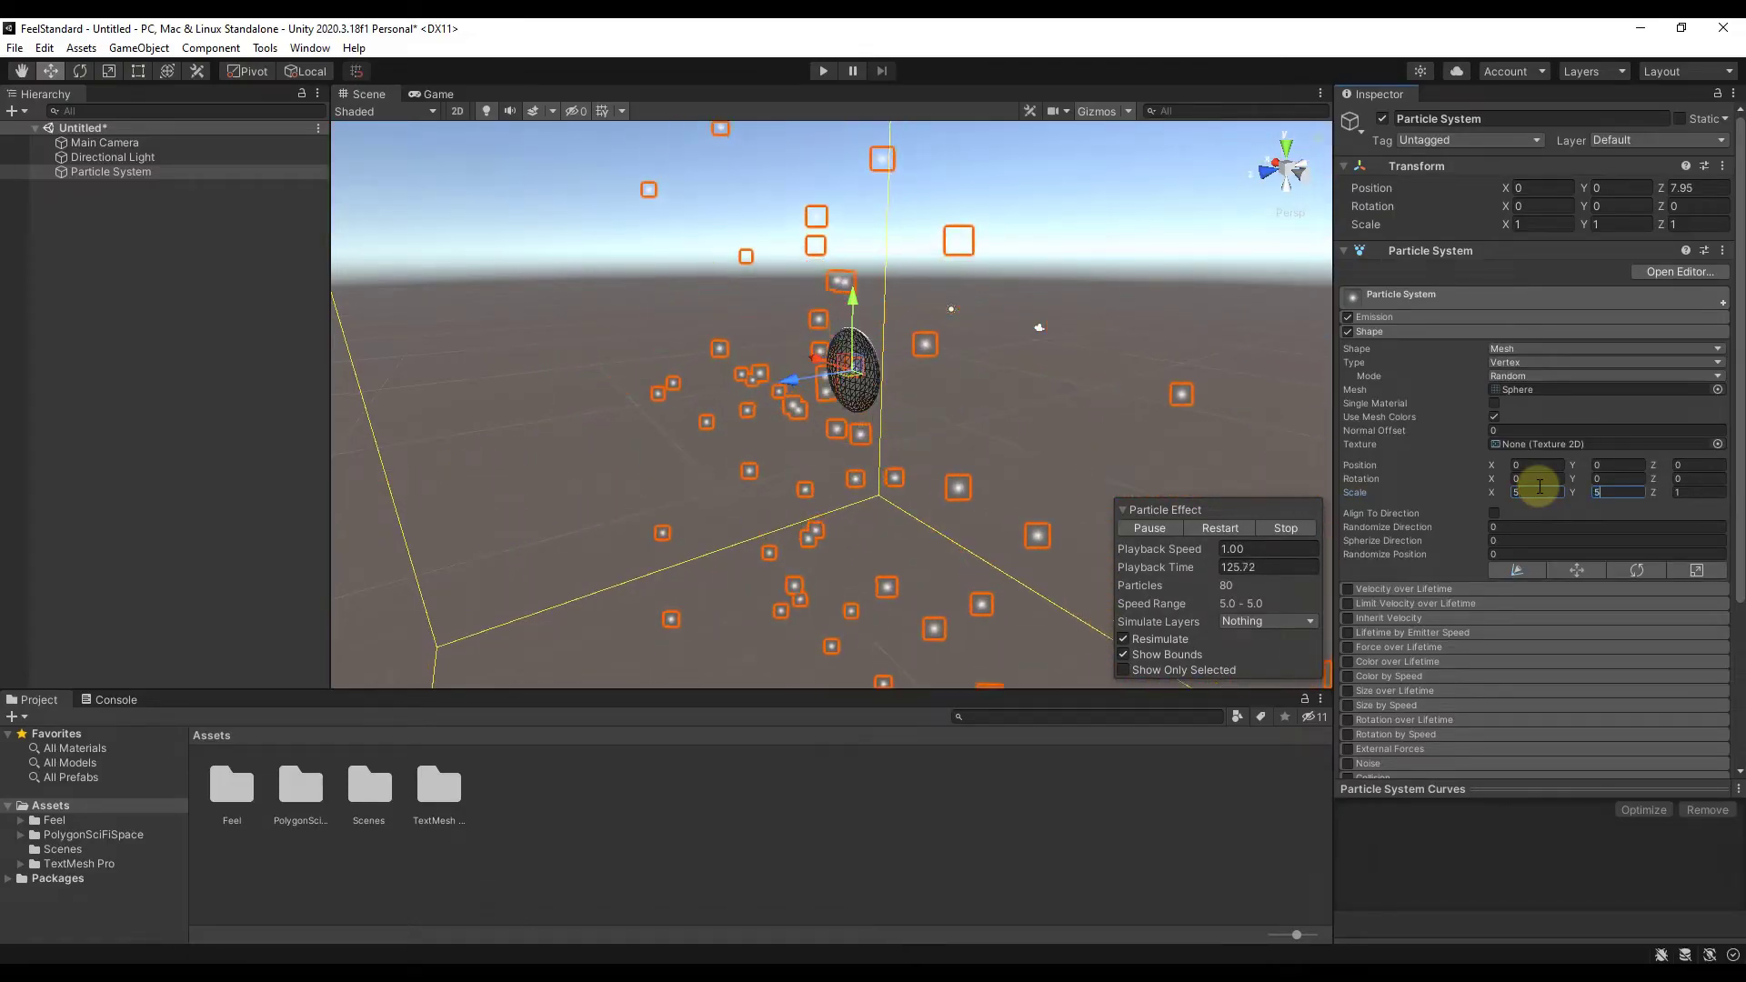
{"action": "left_click_drag", "start_coordinate": [1062, 346], "coordinate": [1067, 390], "text": "alt"}
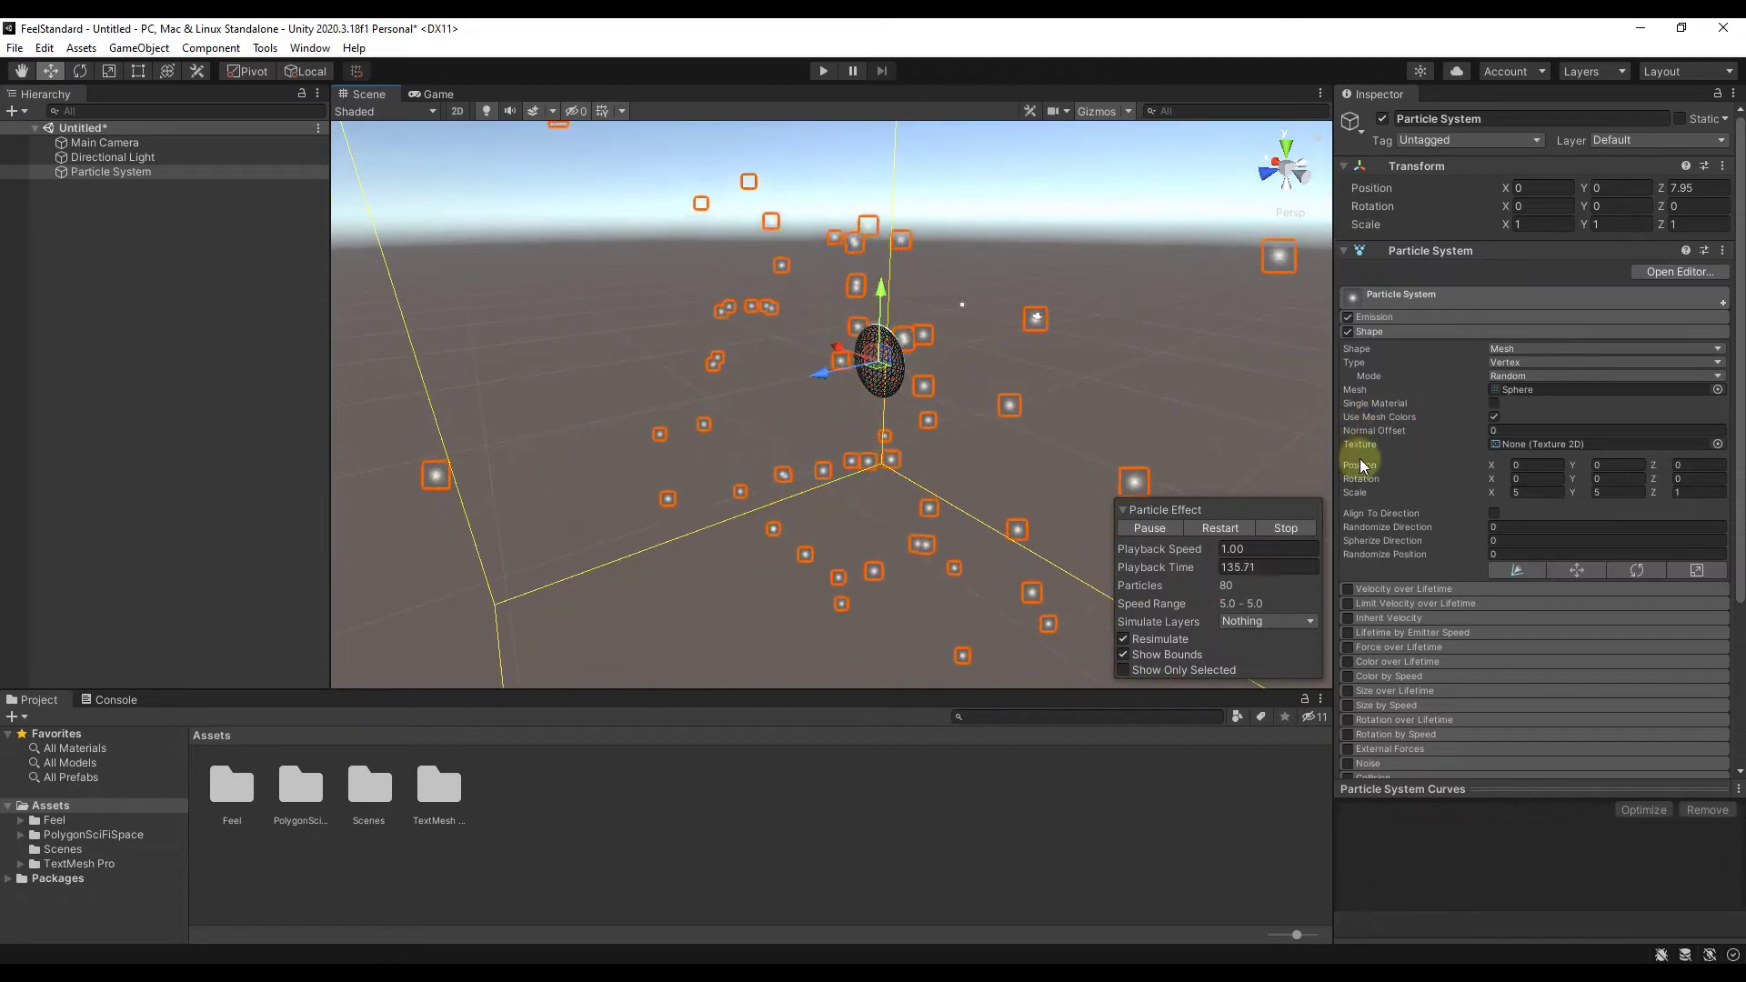
{"action": "left_click", "coordinate": [1493, 514]}
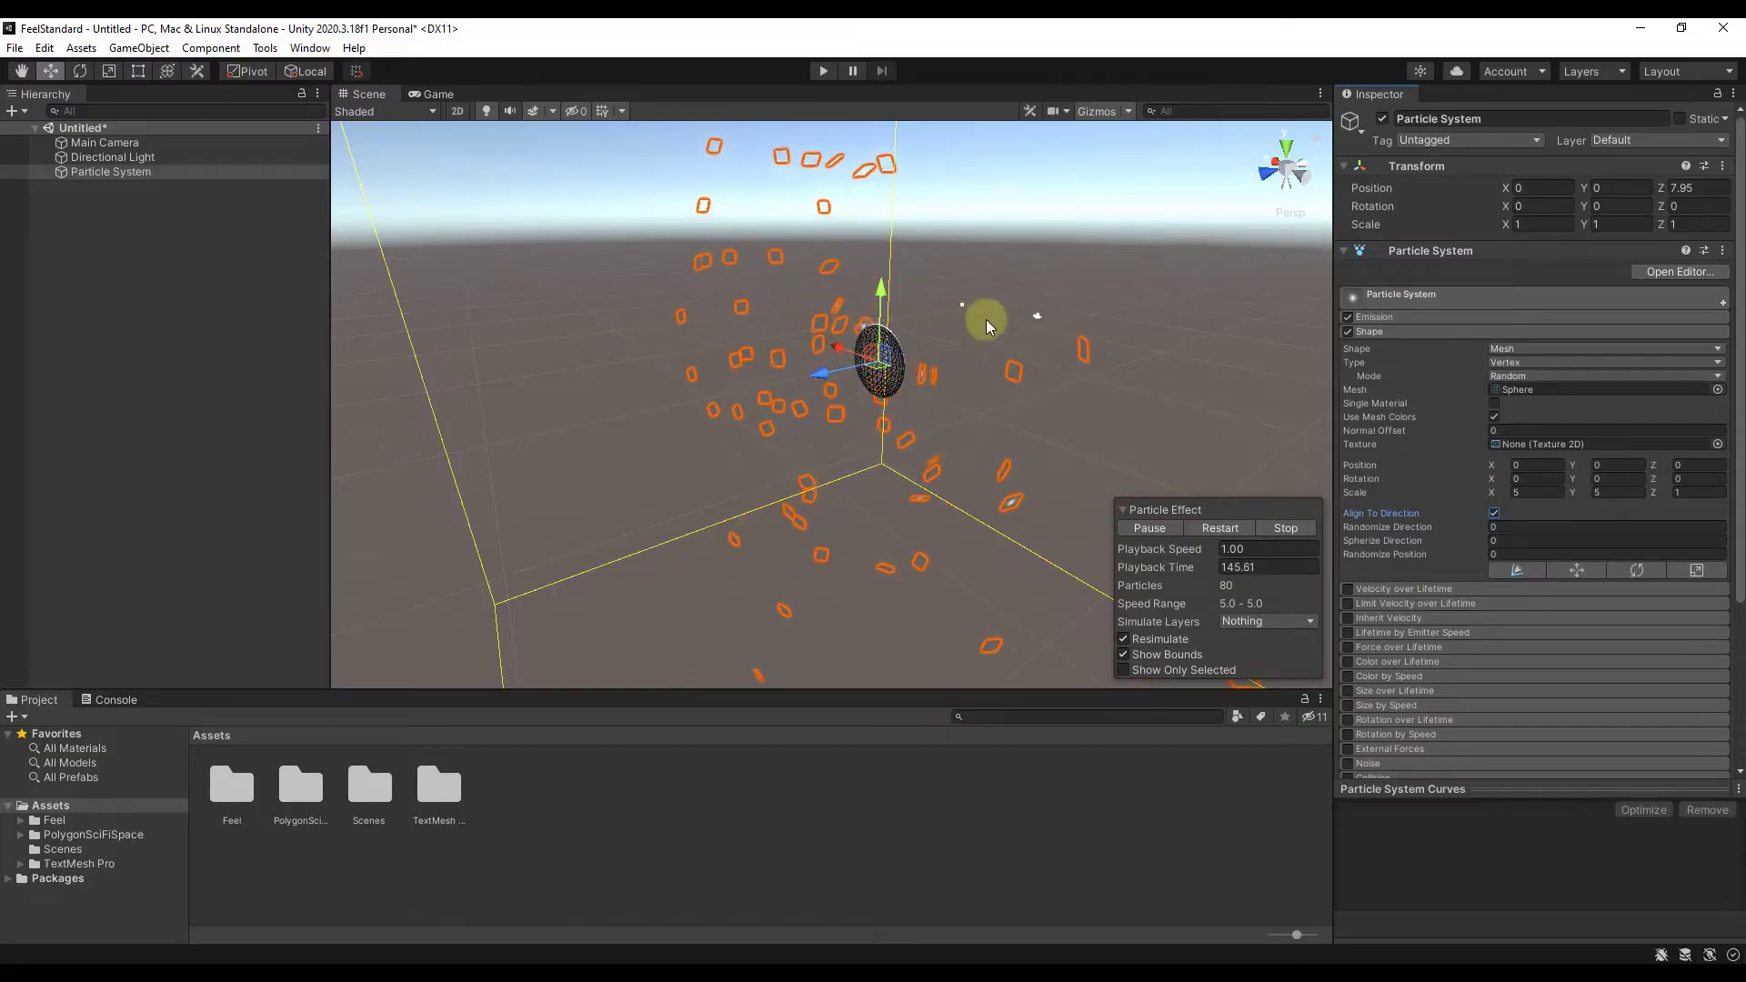
Change the emitter shape to Donut and reduce its radius to about 2.44.
{"action": "left_click", "coordinate": [1510, 348]}
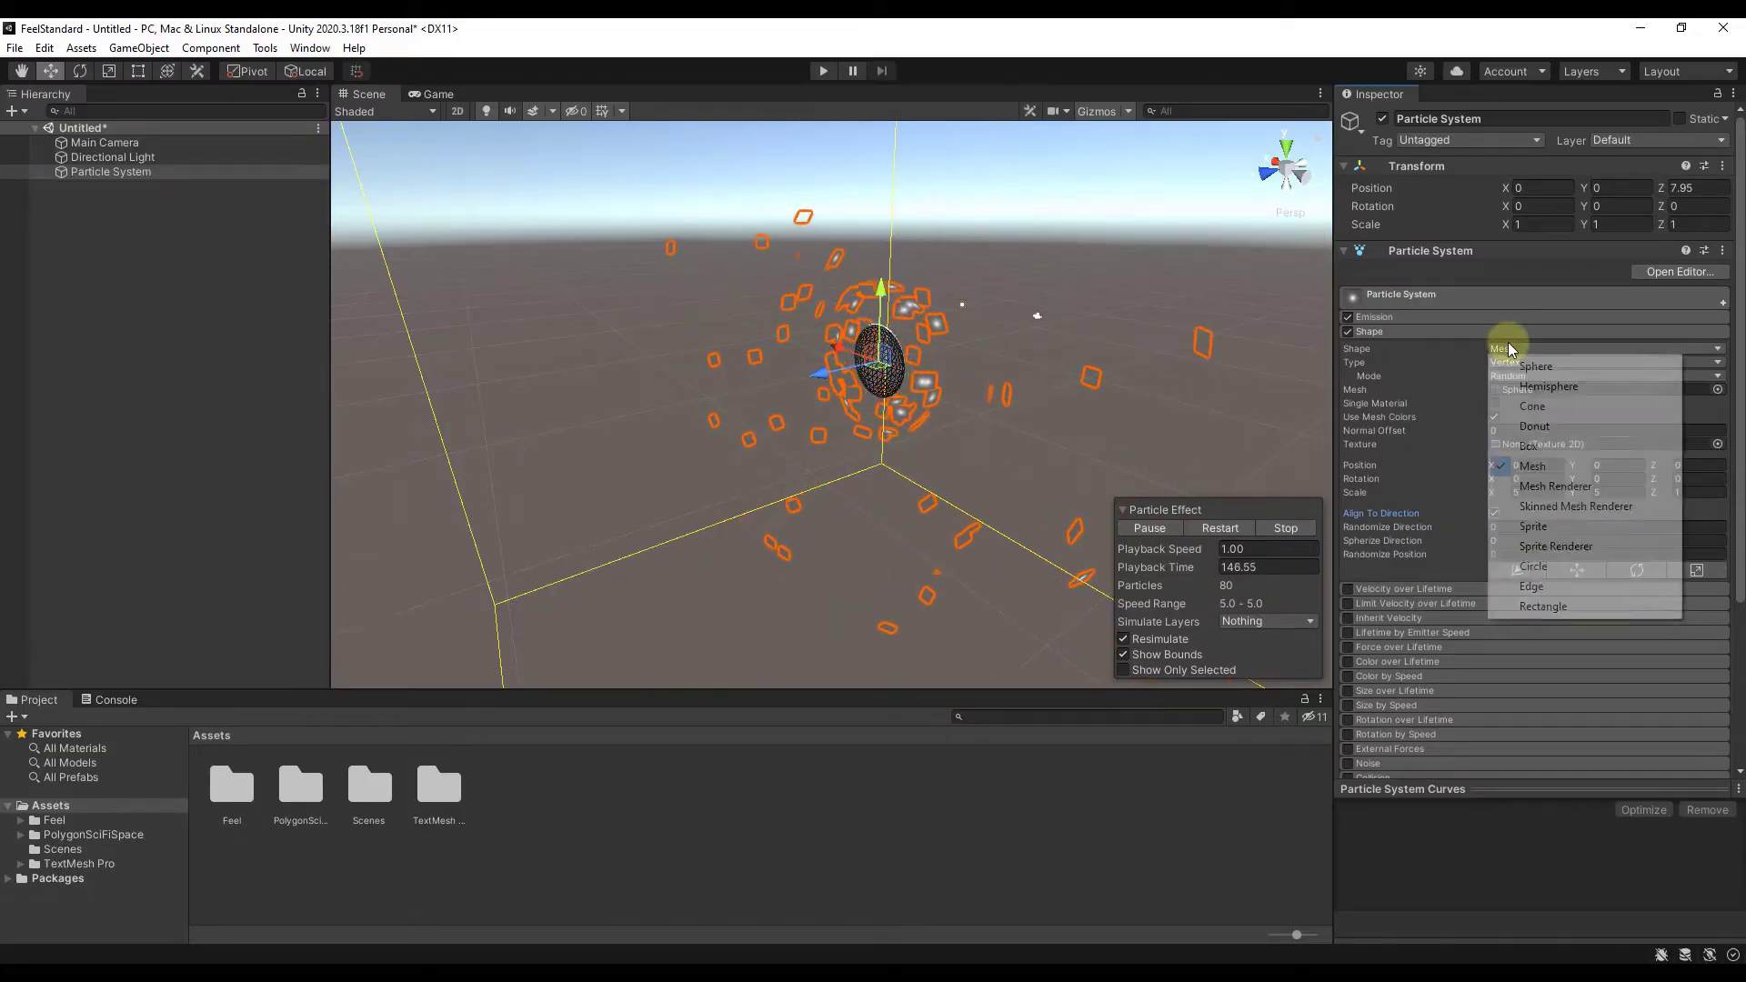
{"action": "left_click", "coordinate": [1545, 426]}
{"action": "left_click_drag", "start_coordinate": [845, 372], "coordinate": [888, 362], "text": "alt"}
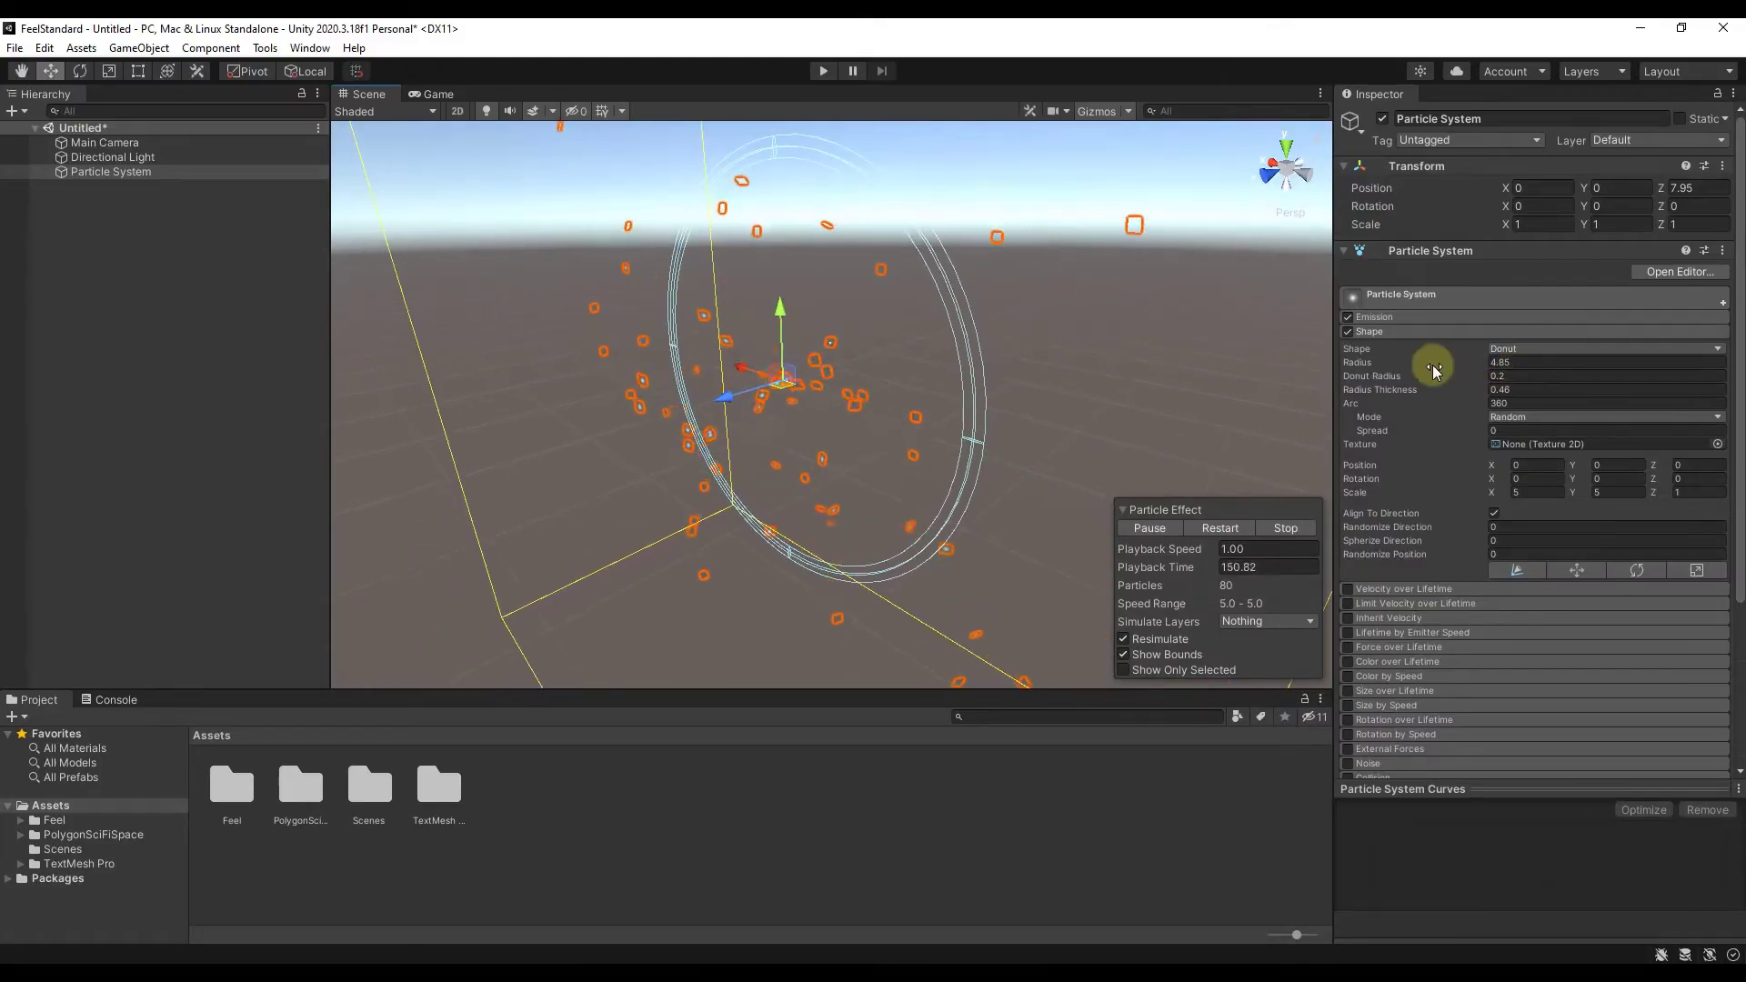
{"action": "left_click_drag", "start_coordinate": [1434, 370], "coordinate": [1352, 364]}
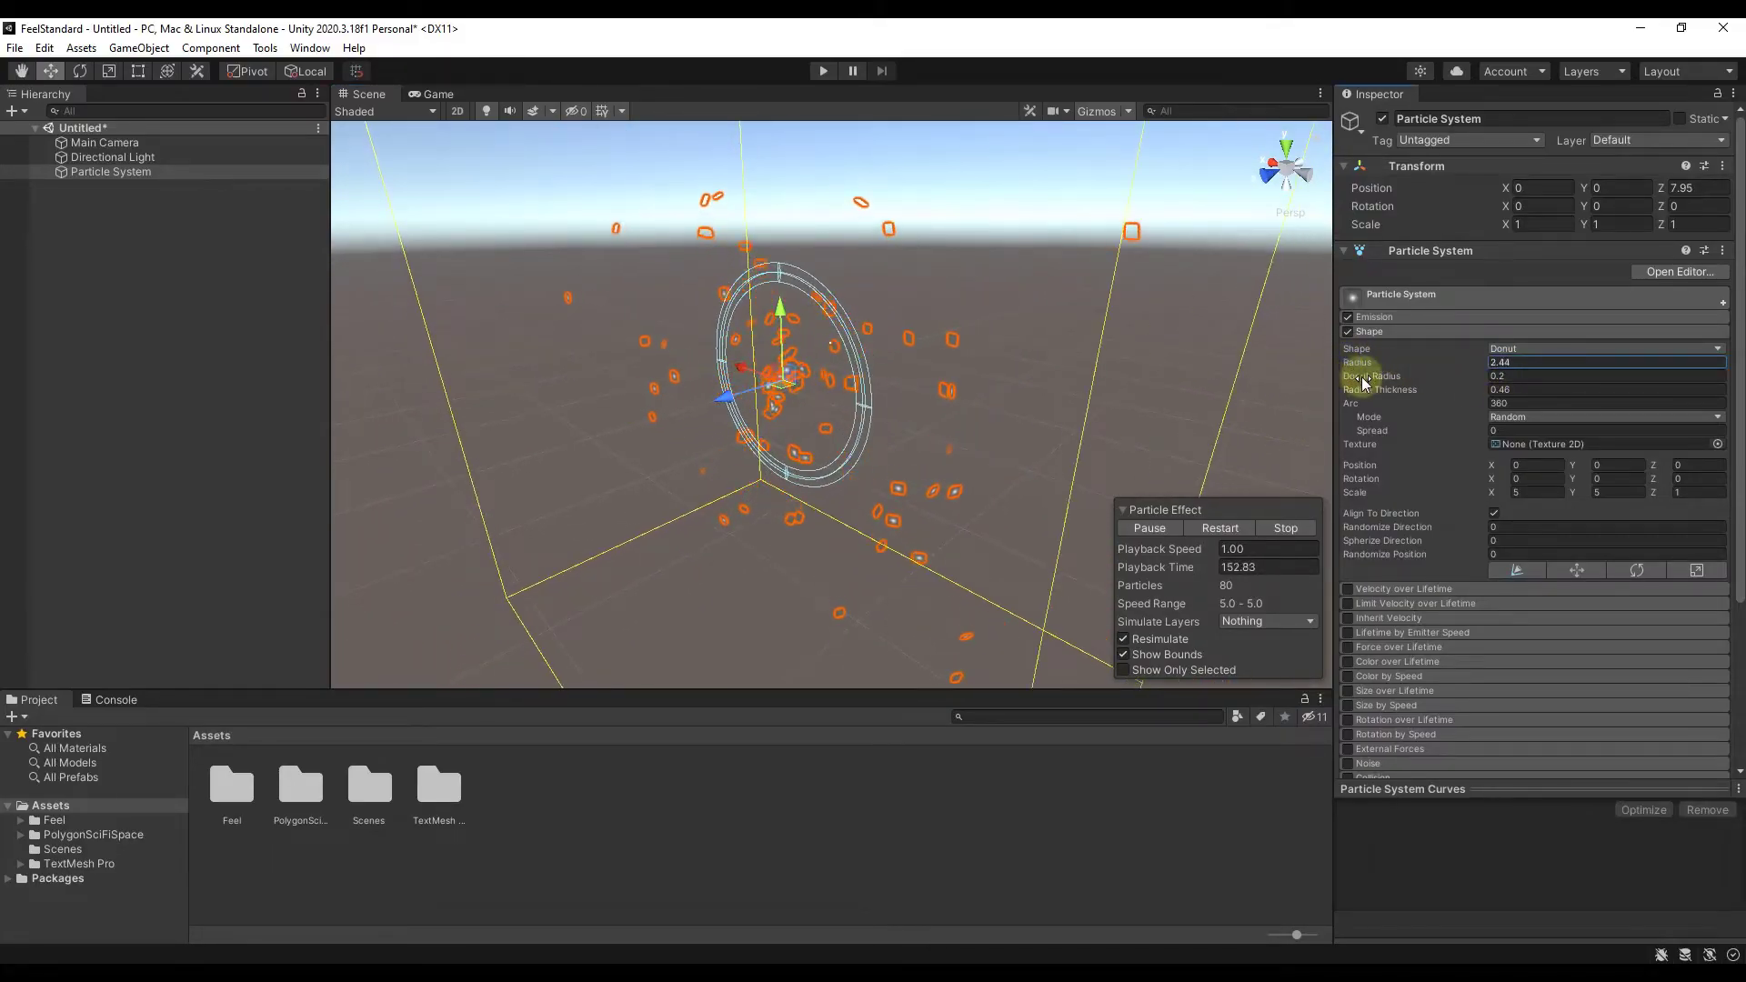
Set the Shape module's X and Y scale to 1.
{"action": "left_click", "coordinate": [1548, 490]}
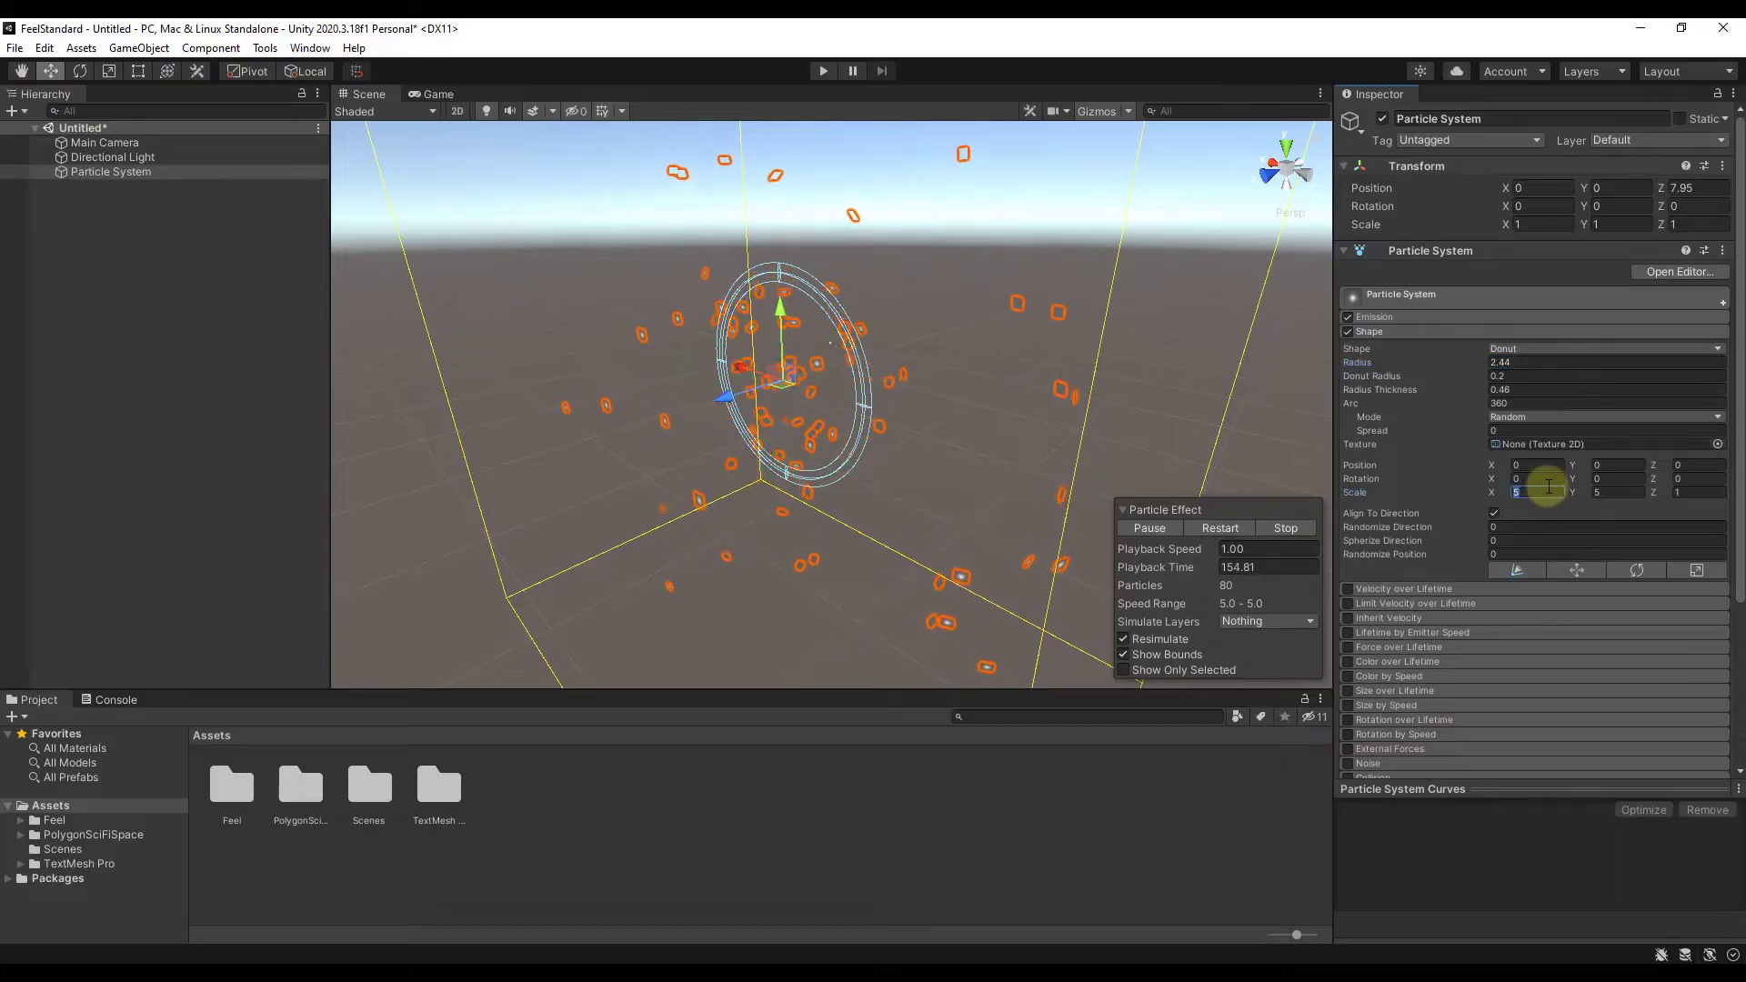
{"action": "type", "text": "1"}
{"action": "key", "text": "Tab"}
{"action": "type", "text": "1"}
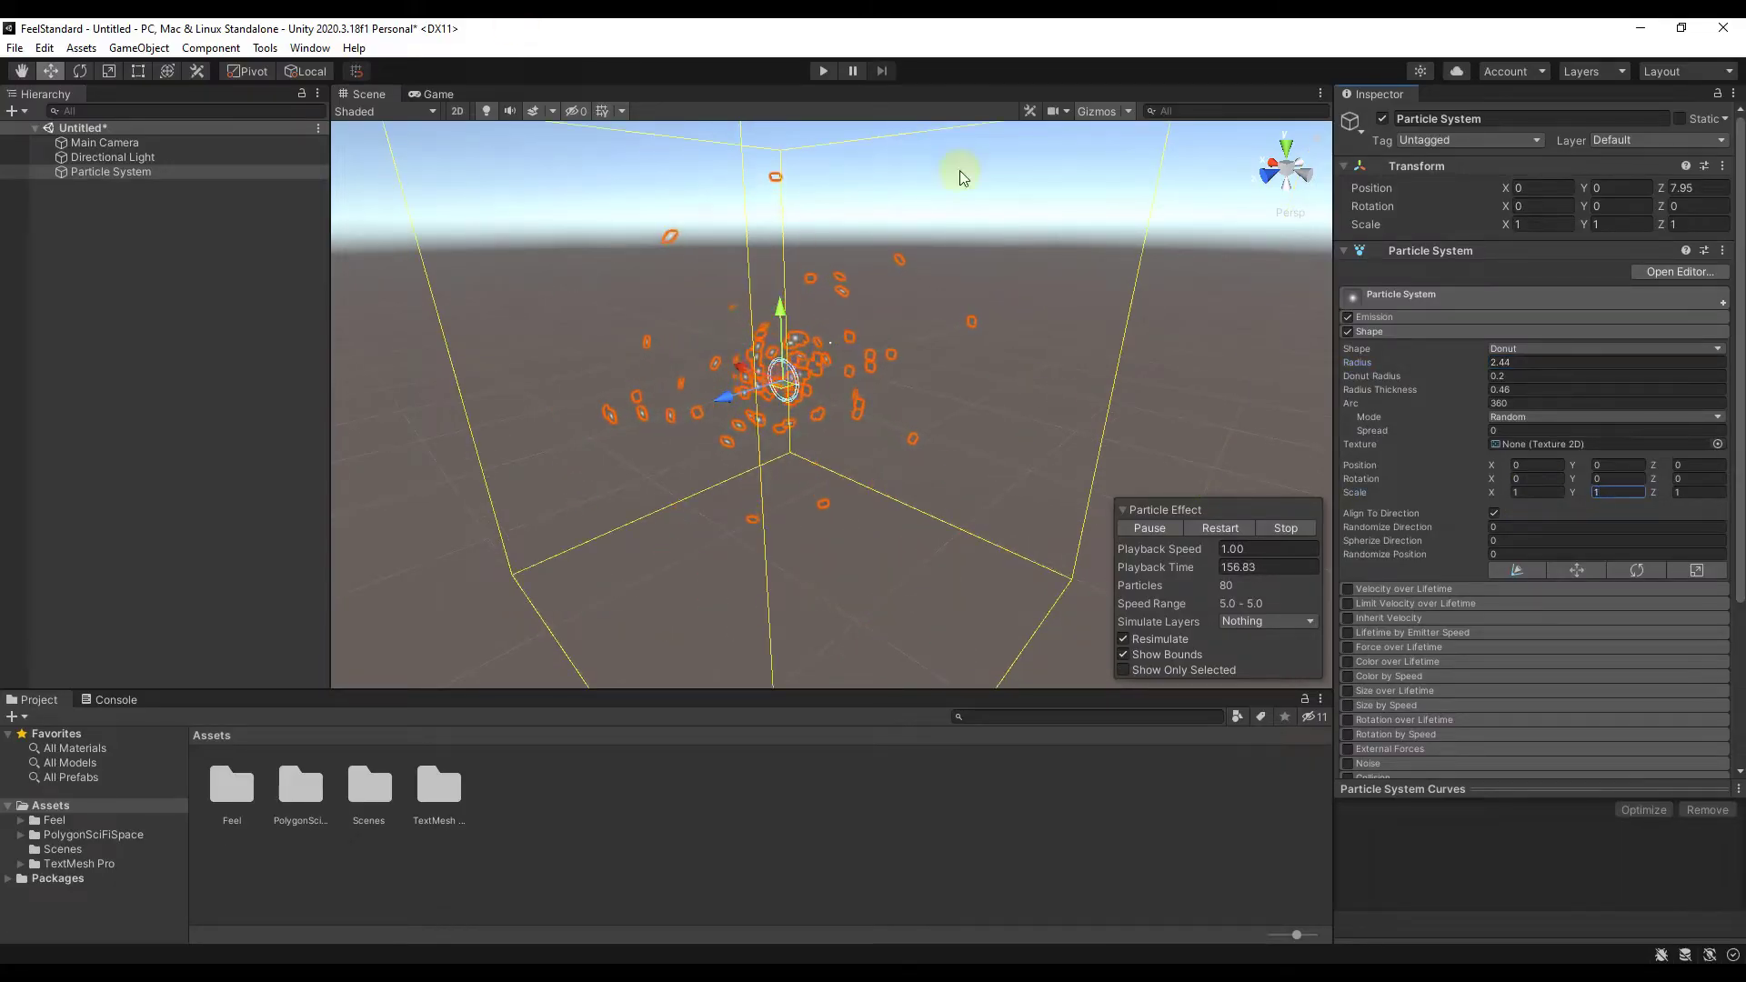
Enlarge the donut to a radius of about 14.45 and a donut radius of about 3.88, and disable Align To Direction.
{"action": "left_click_drag", "start_coordinate": [1399, 374], "coordinate": [1405, 381]}
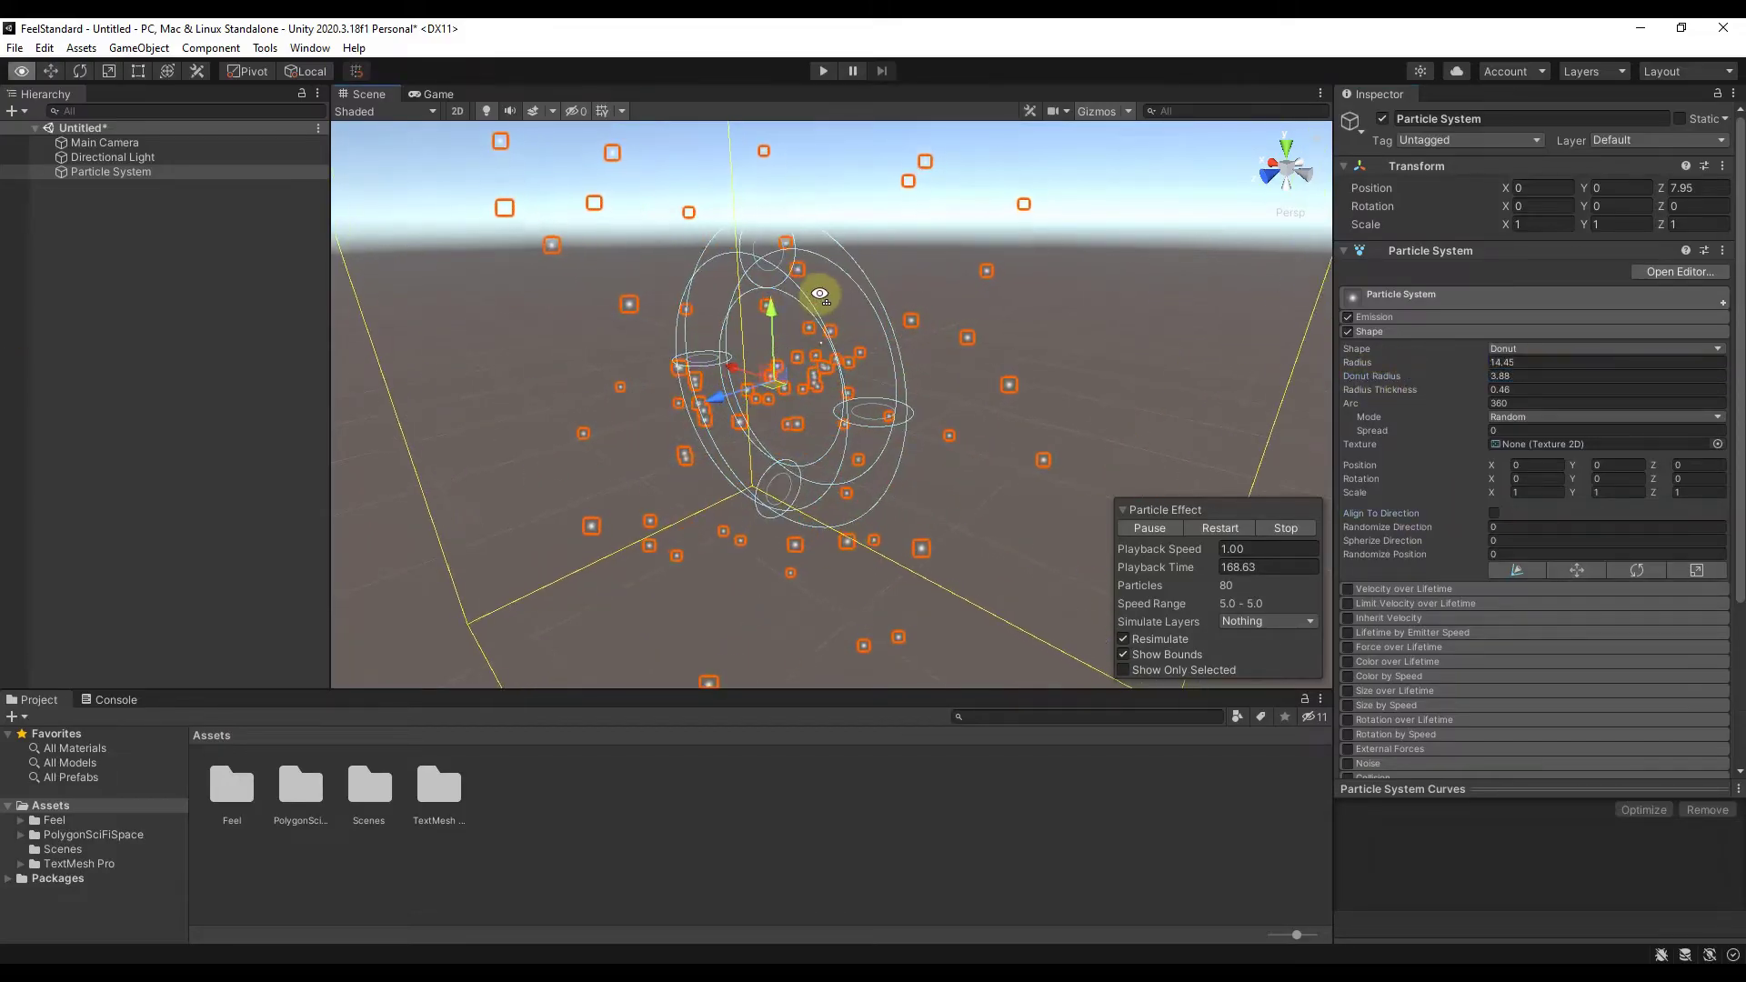
{"action": "left_click_drag", "start_coordinate": [819, 292], "coordinate": [779, 281], "text": "alt"}
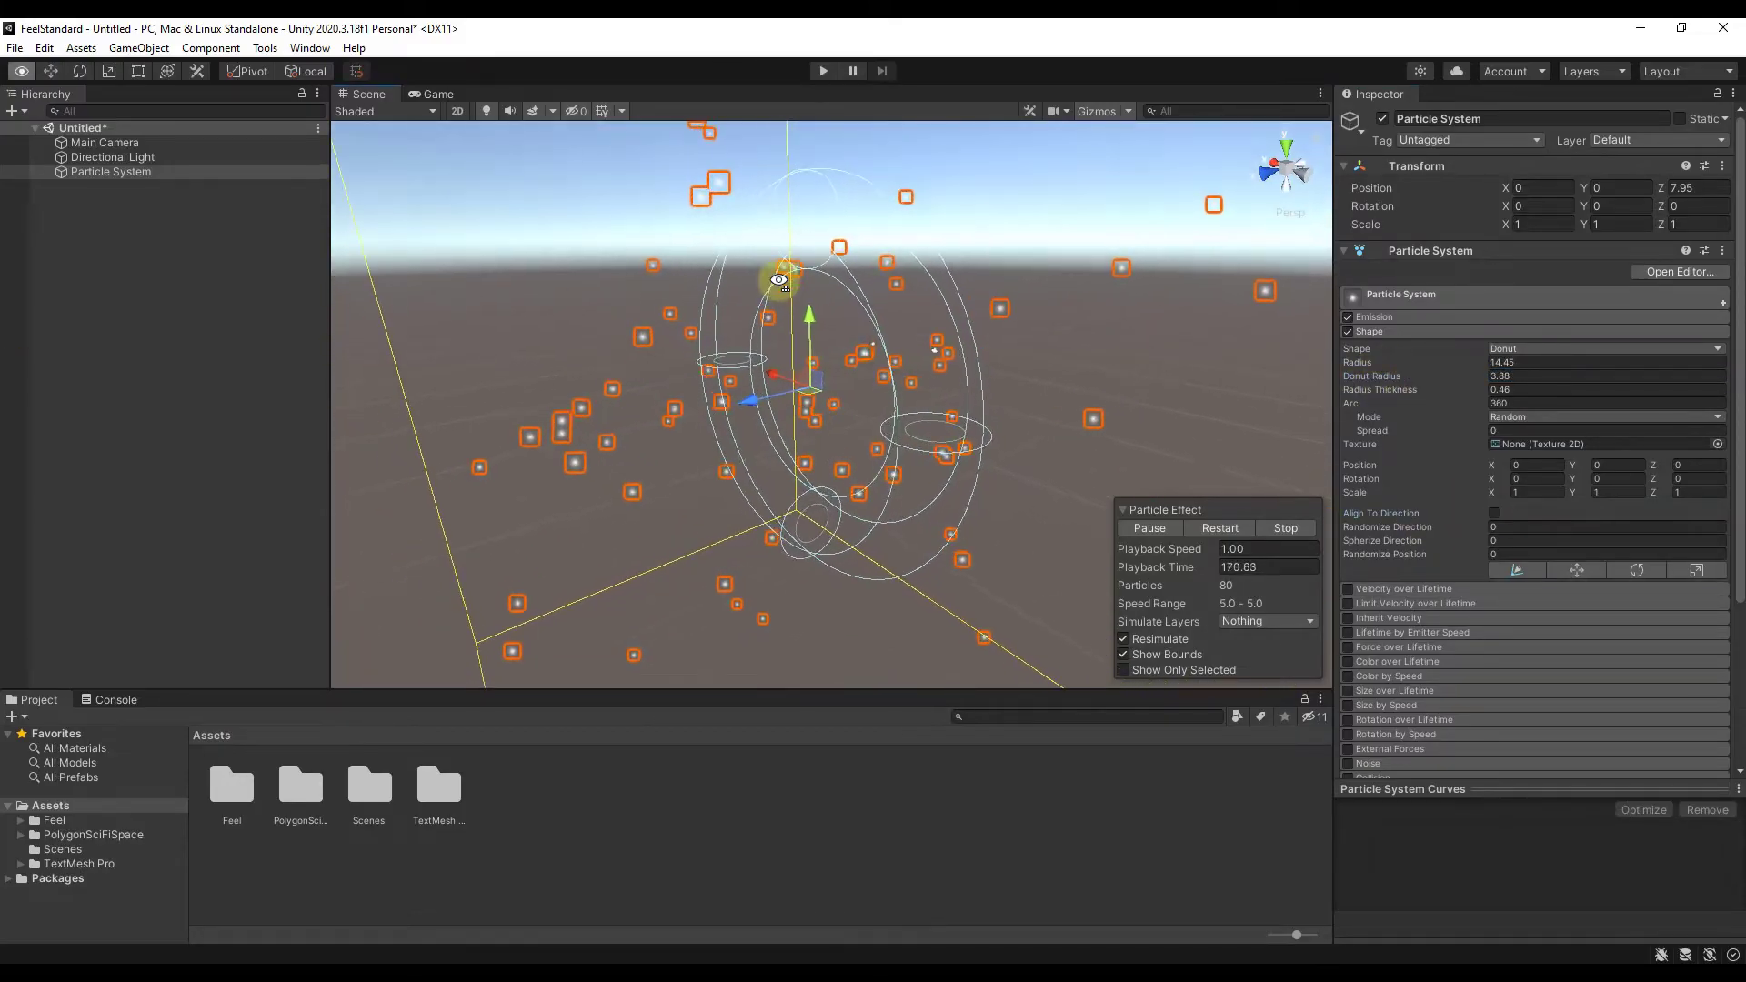
{"action": "left_click", "coordinate": [1394, 330]}
{"action": "left_click", "coordinate": [1388, 329]}
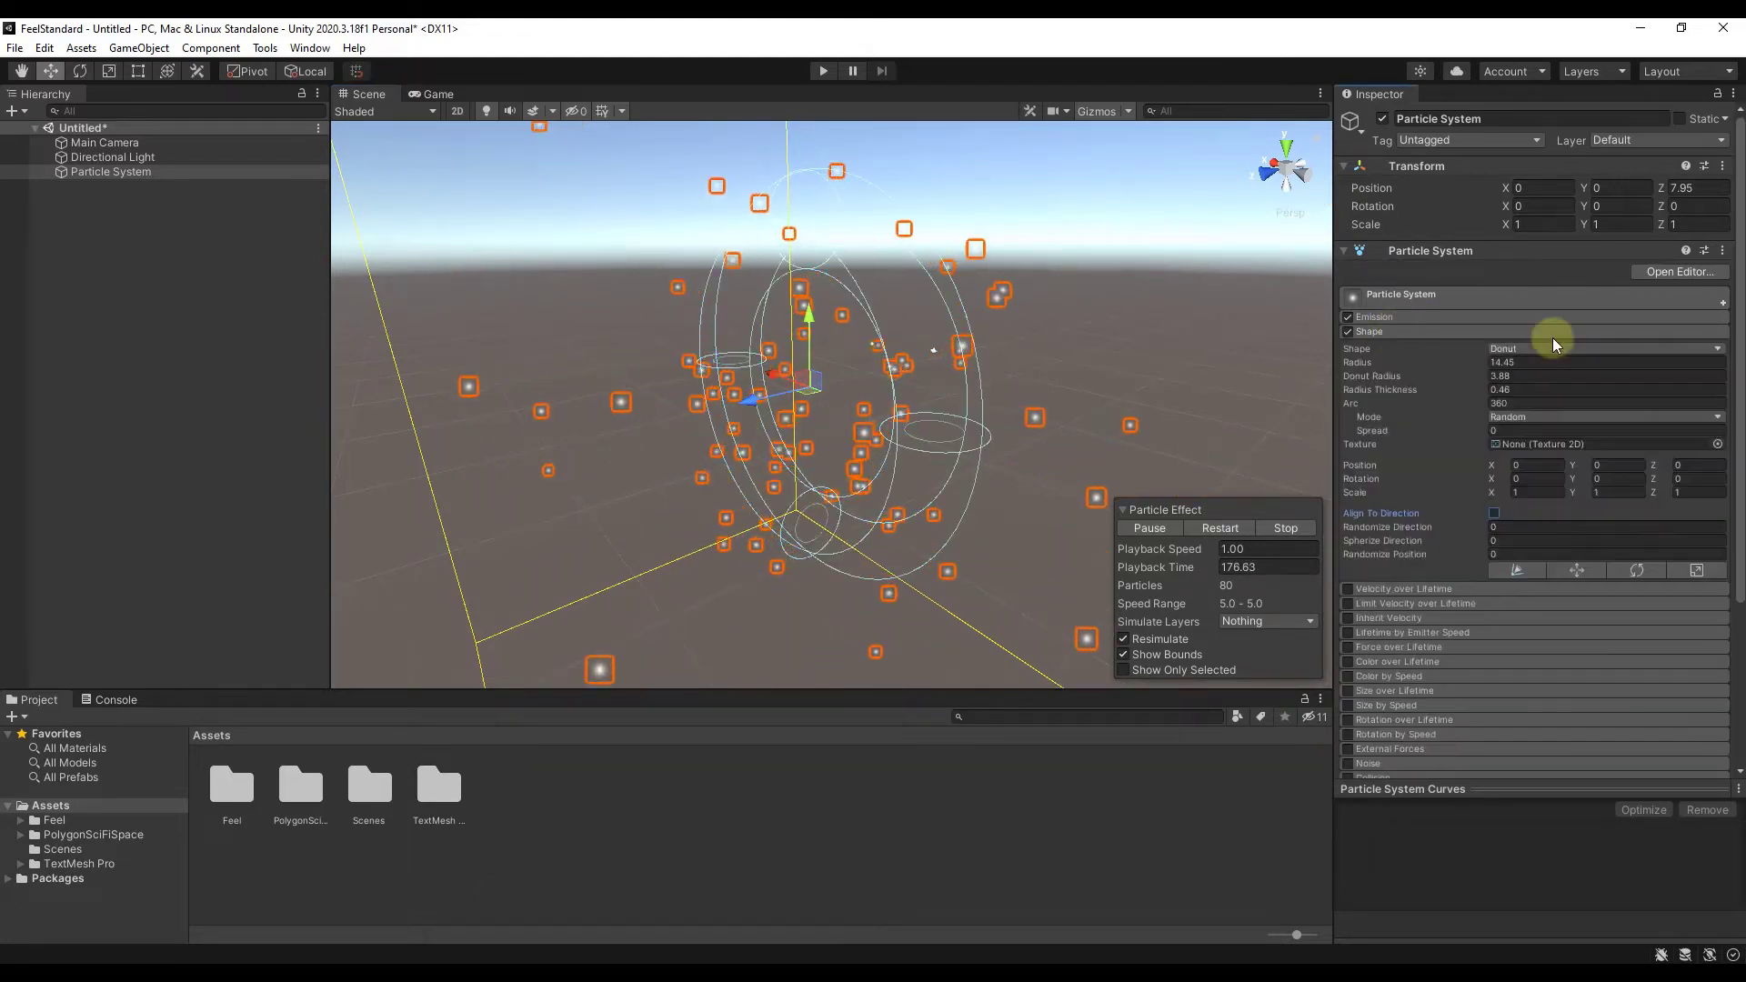
{"action": "left_click", "coordinate": [1552, 334]}
{"action": "left_click", "coordinate": [1411, 327]}
Change the emitter shape to Cone with a radius of about 1.3 and collapse the Shape module.
{"action": "left_click", "coordinate": [1551, 349]}
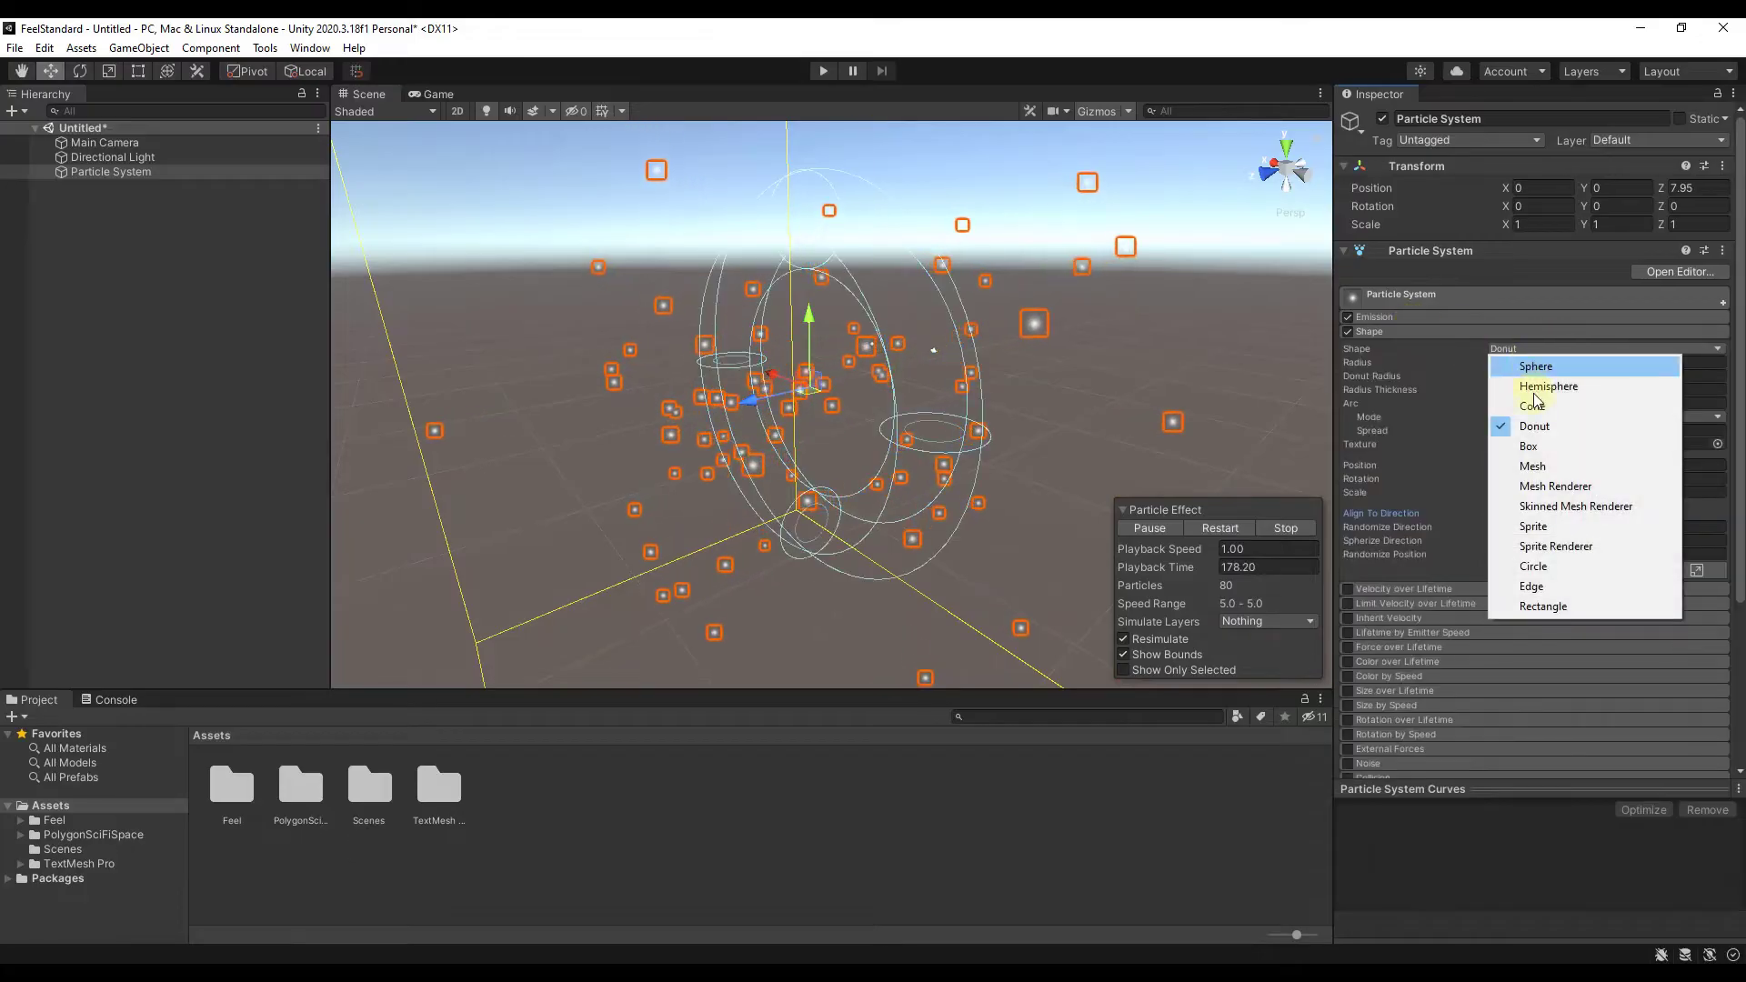
{"action": "left_click", "coordinate": [1536, 400]}
{"action": "left_click_drag", "start_coordinate": [855, 365], "coordinate": [861, 366], "text": "alt"}
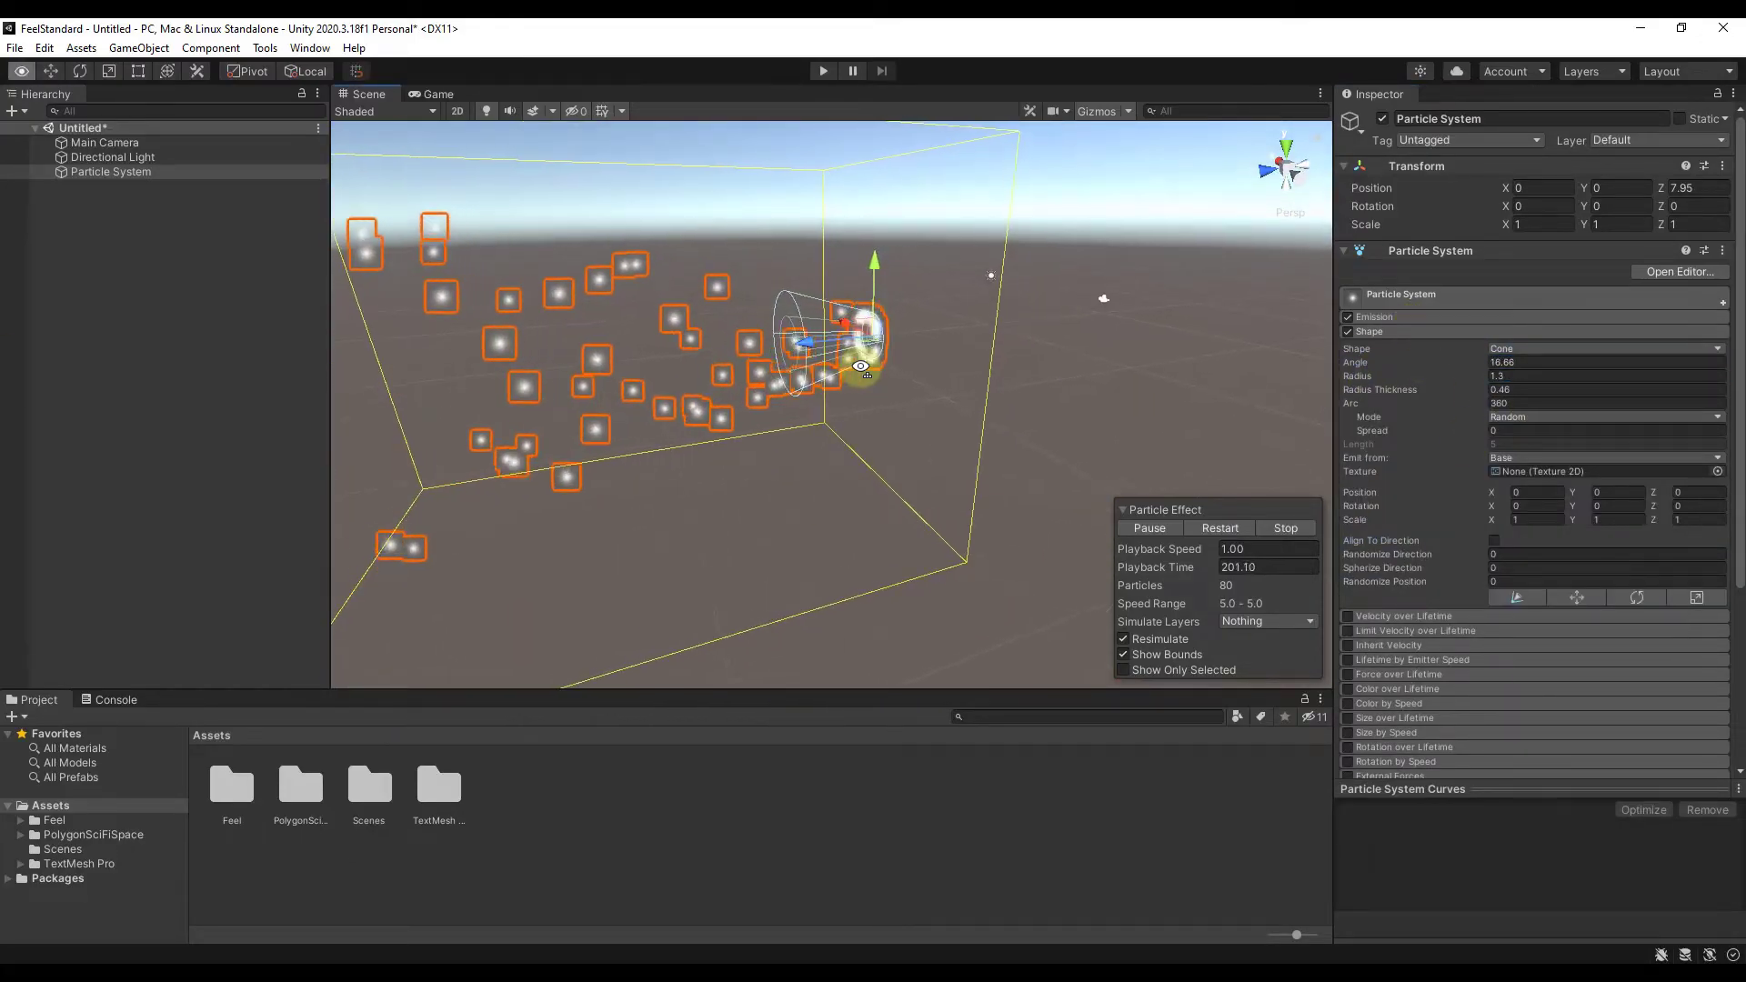
{"action": "left_click", "coordinate": [1388, 330]}
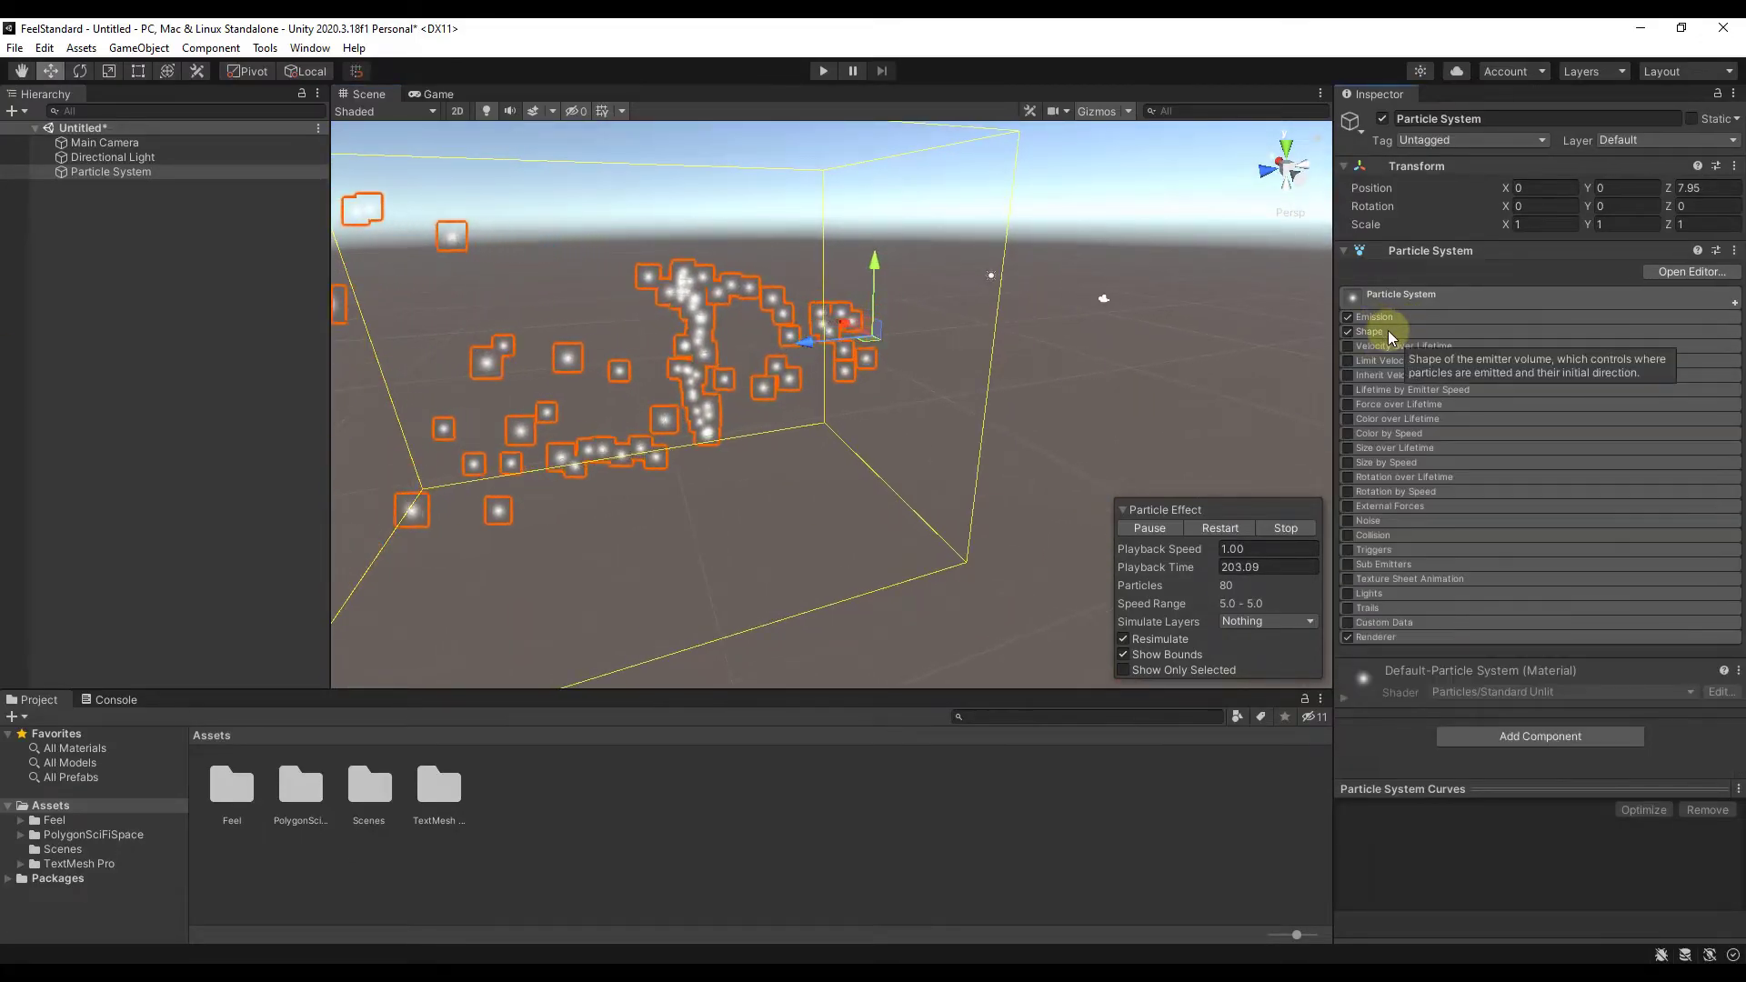
{"action": "left_click", "coordinate": [1388, 330]}
{"action": "left_click", "coordinate": [1387, 330]}
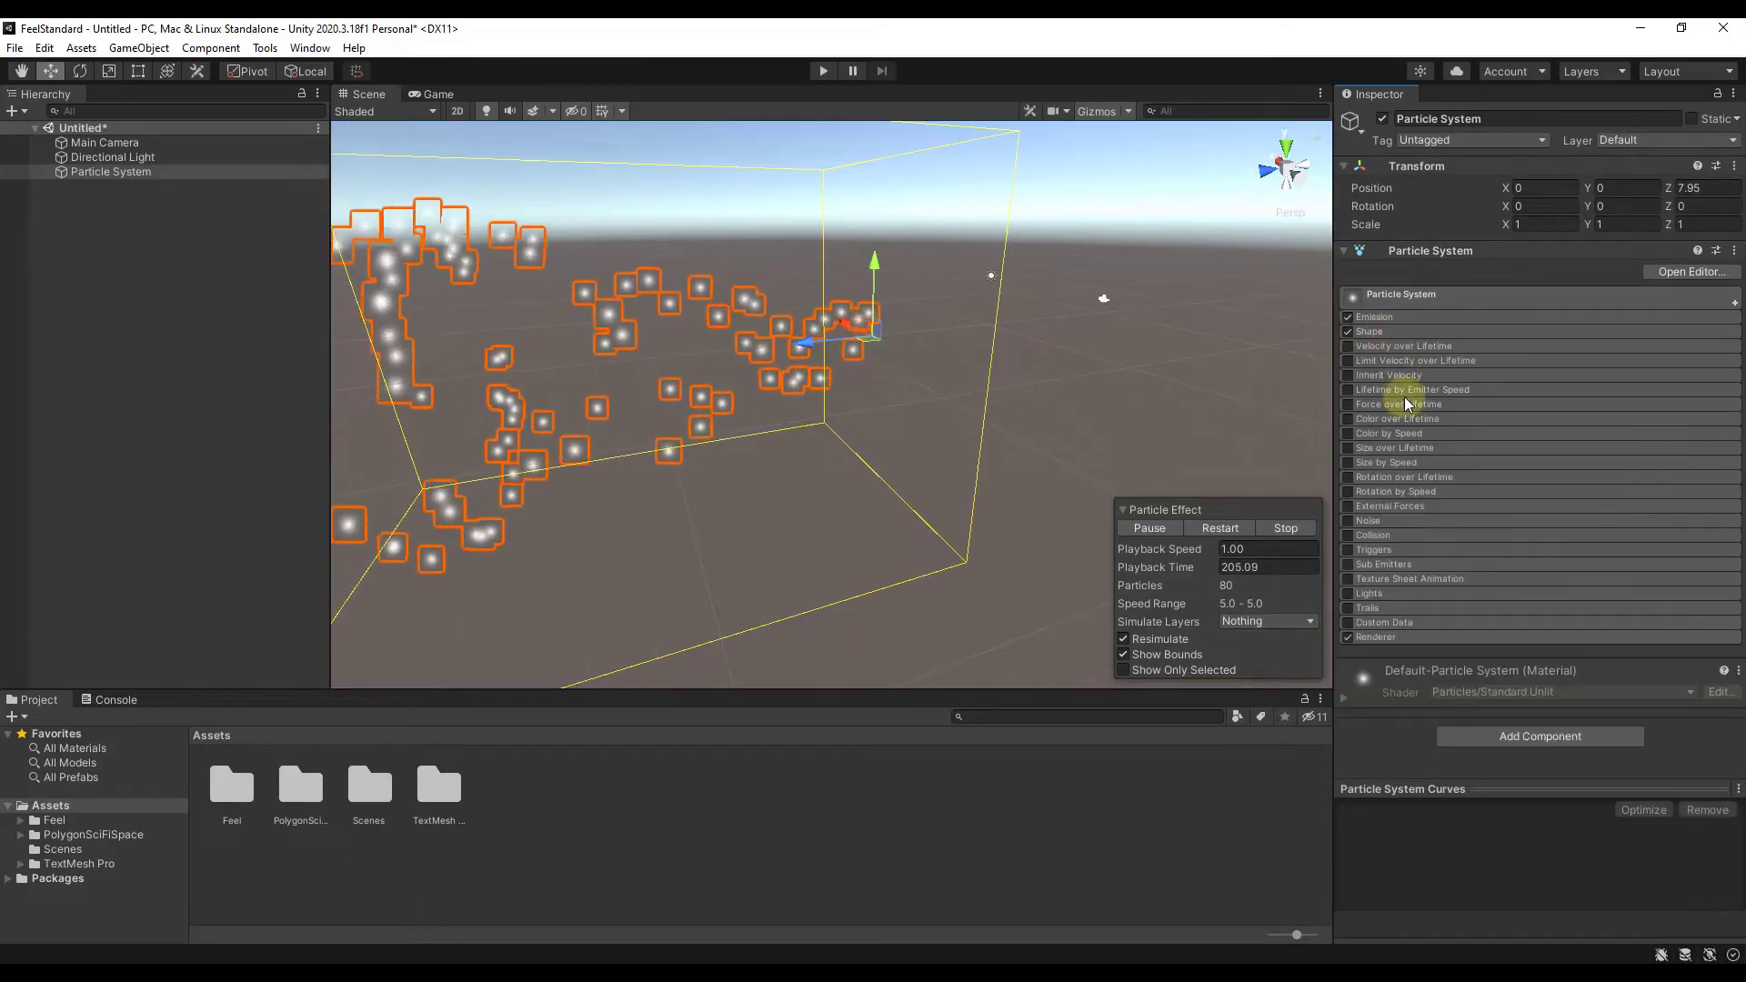
Enable Velocity over Lifetime and set its linear velocity to about 0.3 in X, -0.06 in Y and 3.57 in Z.
{"action": "left_click", "coordinate": [1383, 346]}
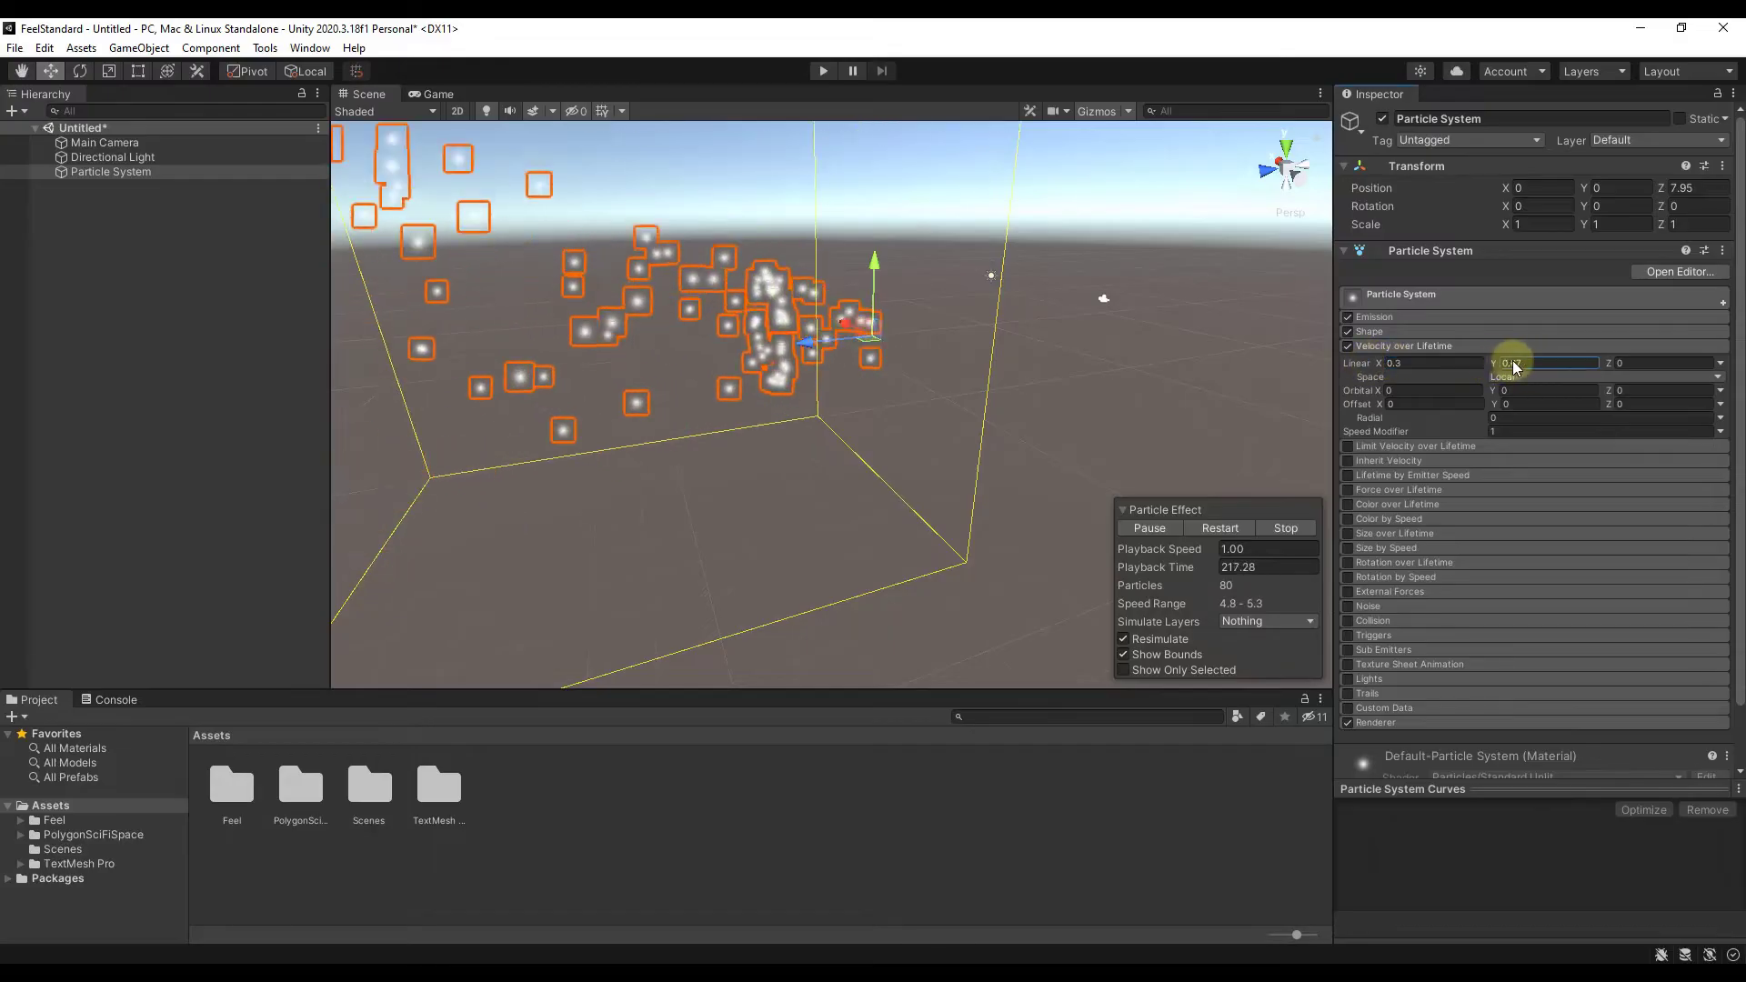
{"action": "left_click_drag", "start_coordinate": [800, 372], "coordinate": [997, 400], "text": "alt"}
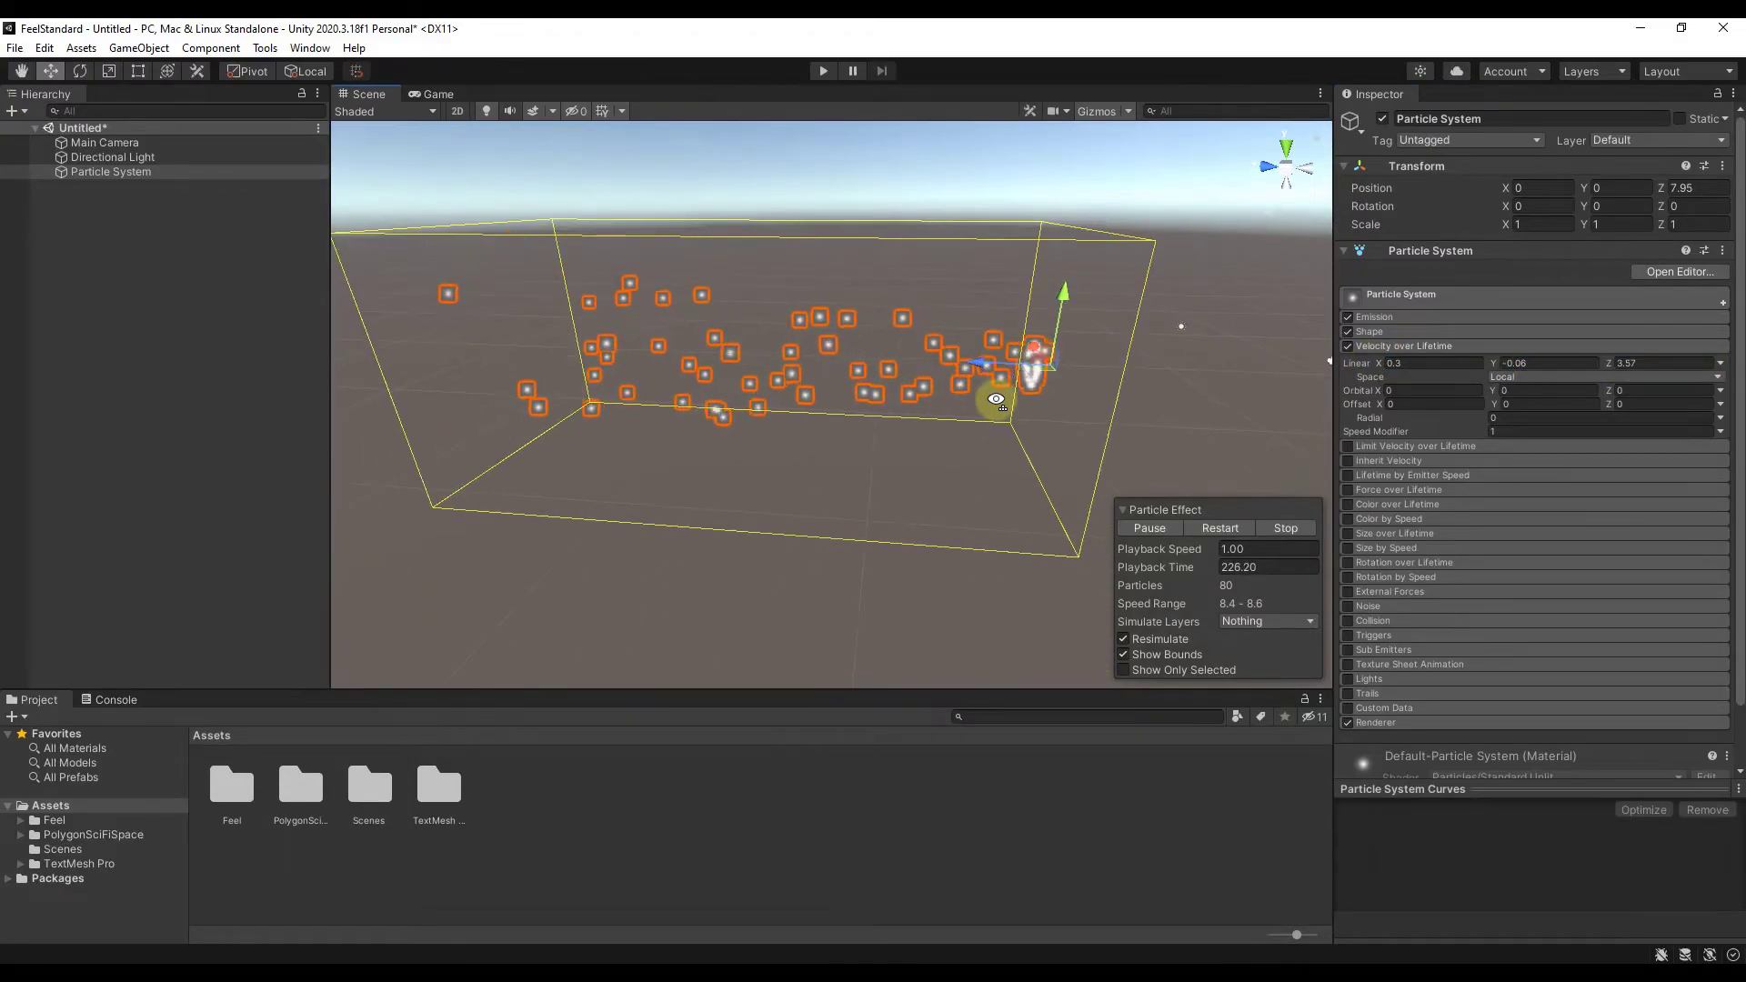
{"action": "left_click", "coordinate": [1606, 362]}
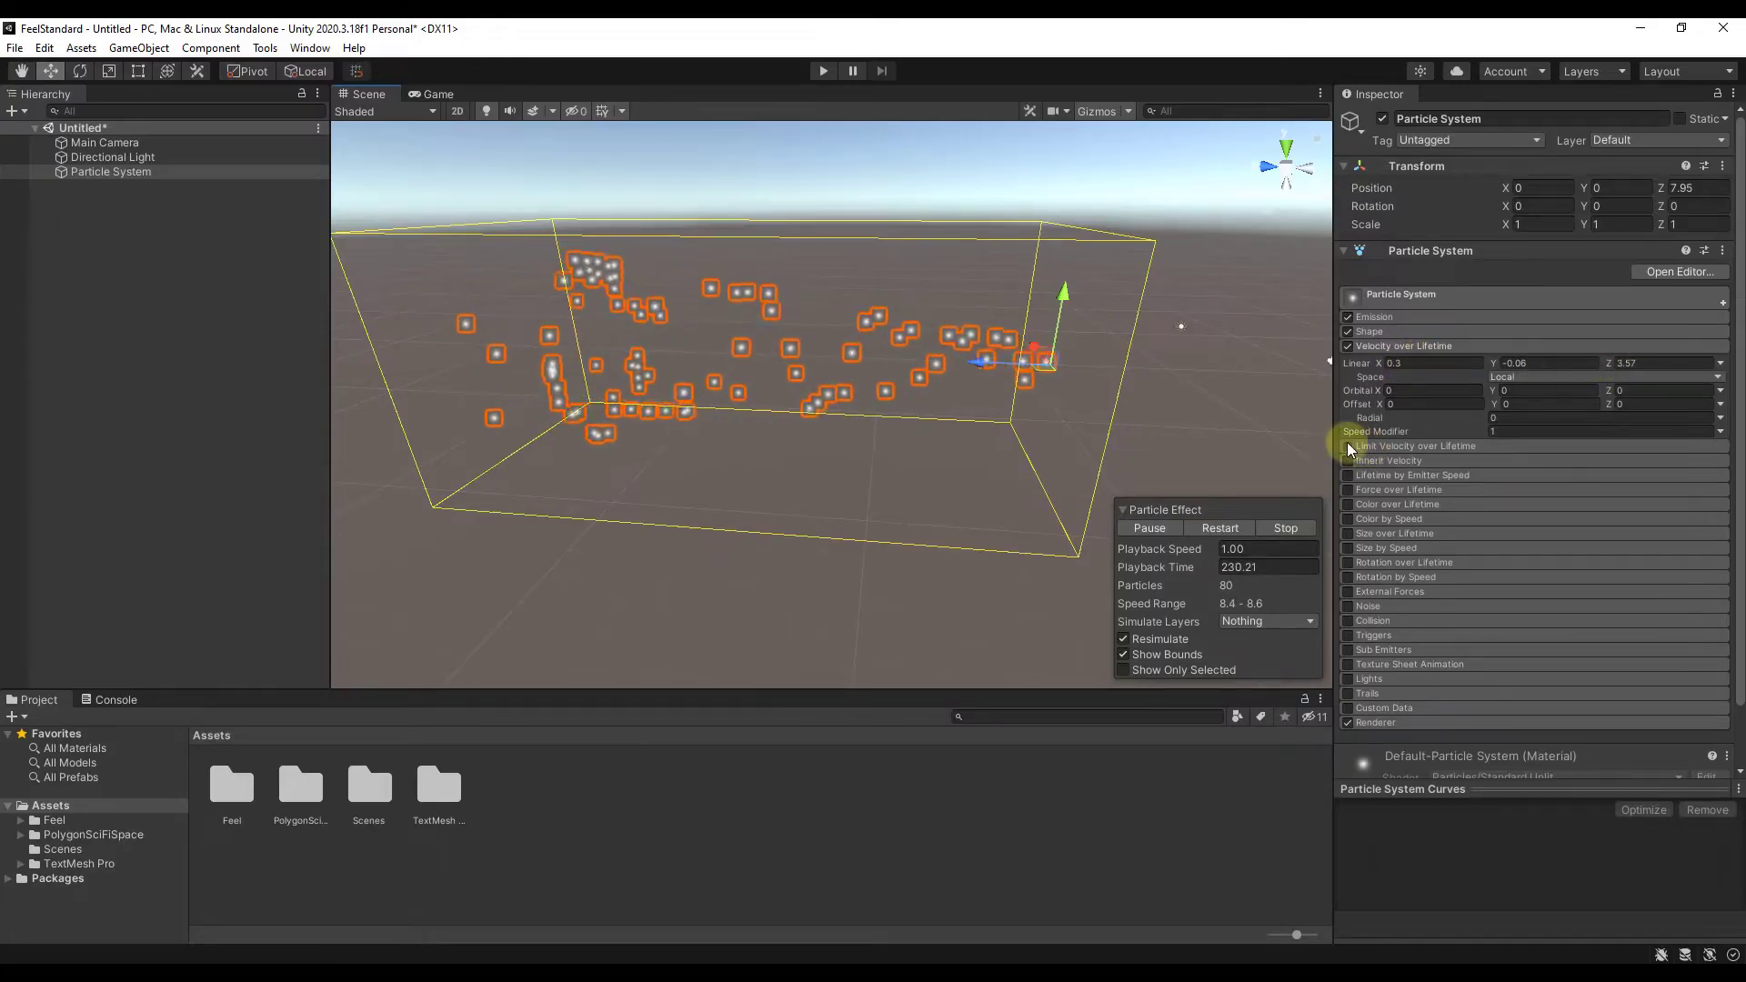
Enable Limit Velocity over Lifetime and set its Dampen value to 0.01.
{"action": "left_click", "coordinate": [1347, 446]}
{"action": "left_click", "coordinate": [1393, 445]}
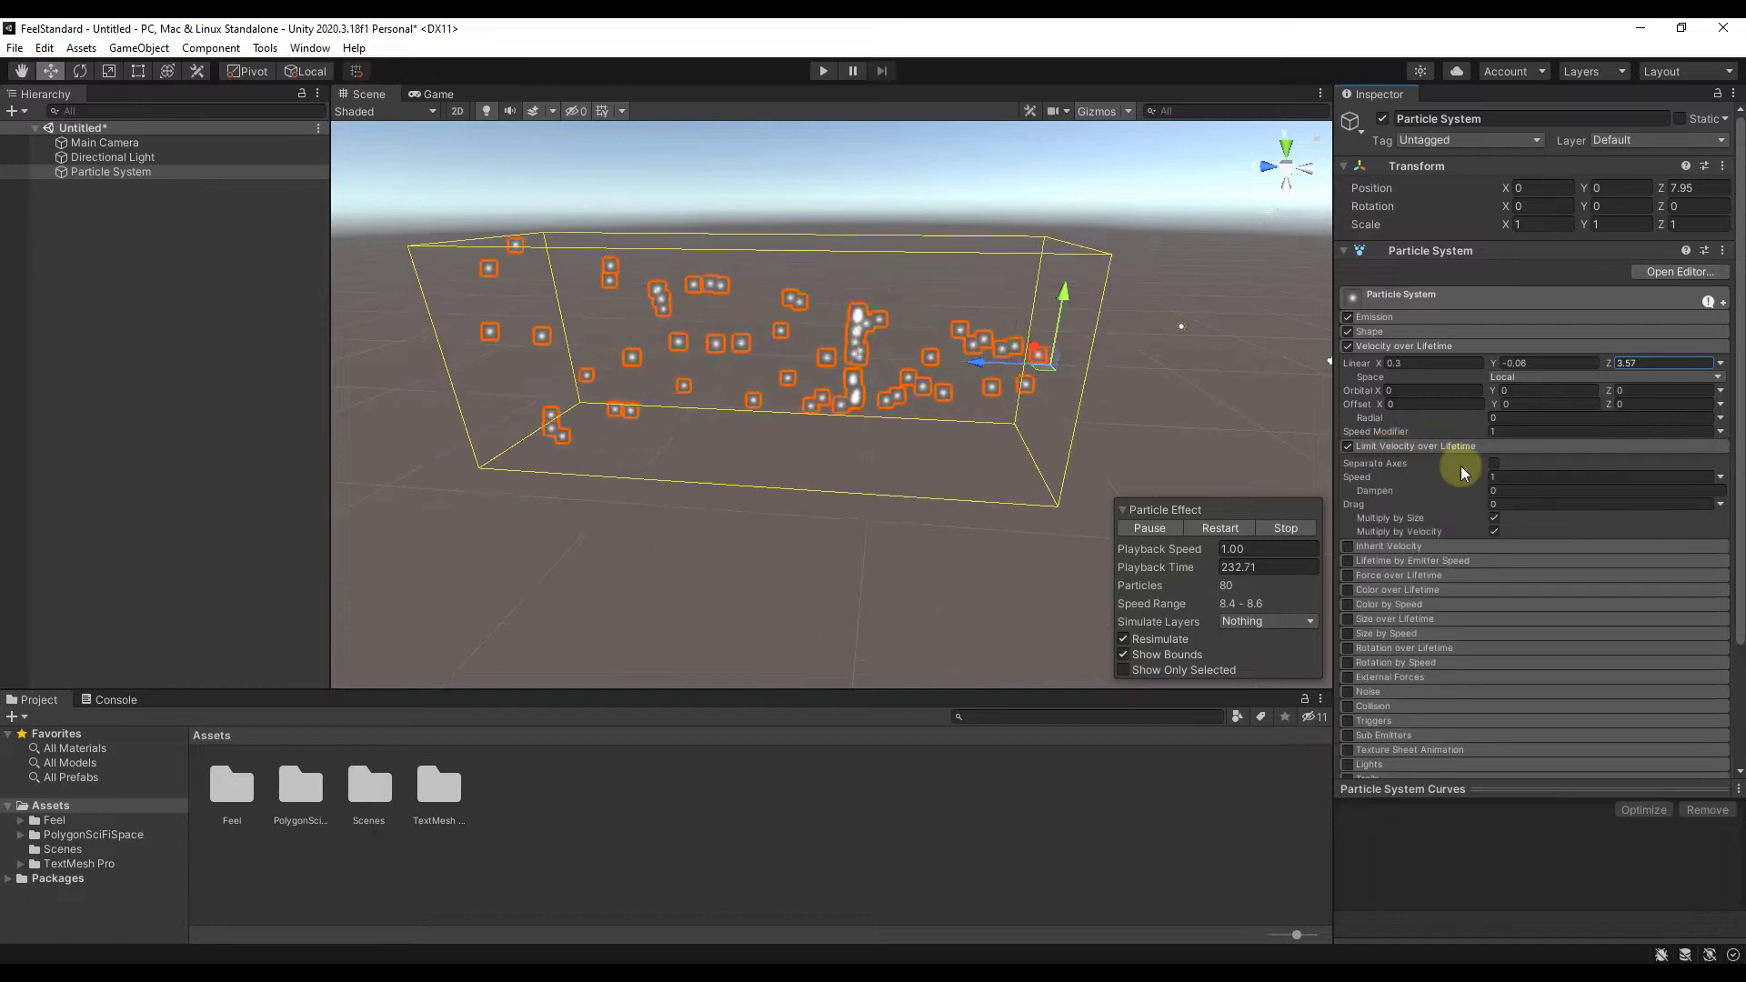
{"action": "left_click", "coordinate": [1380, 490]}
{"action": "type", "text": ".15"}
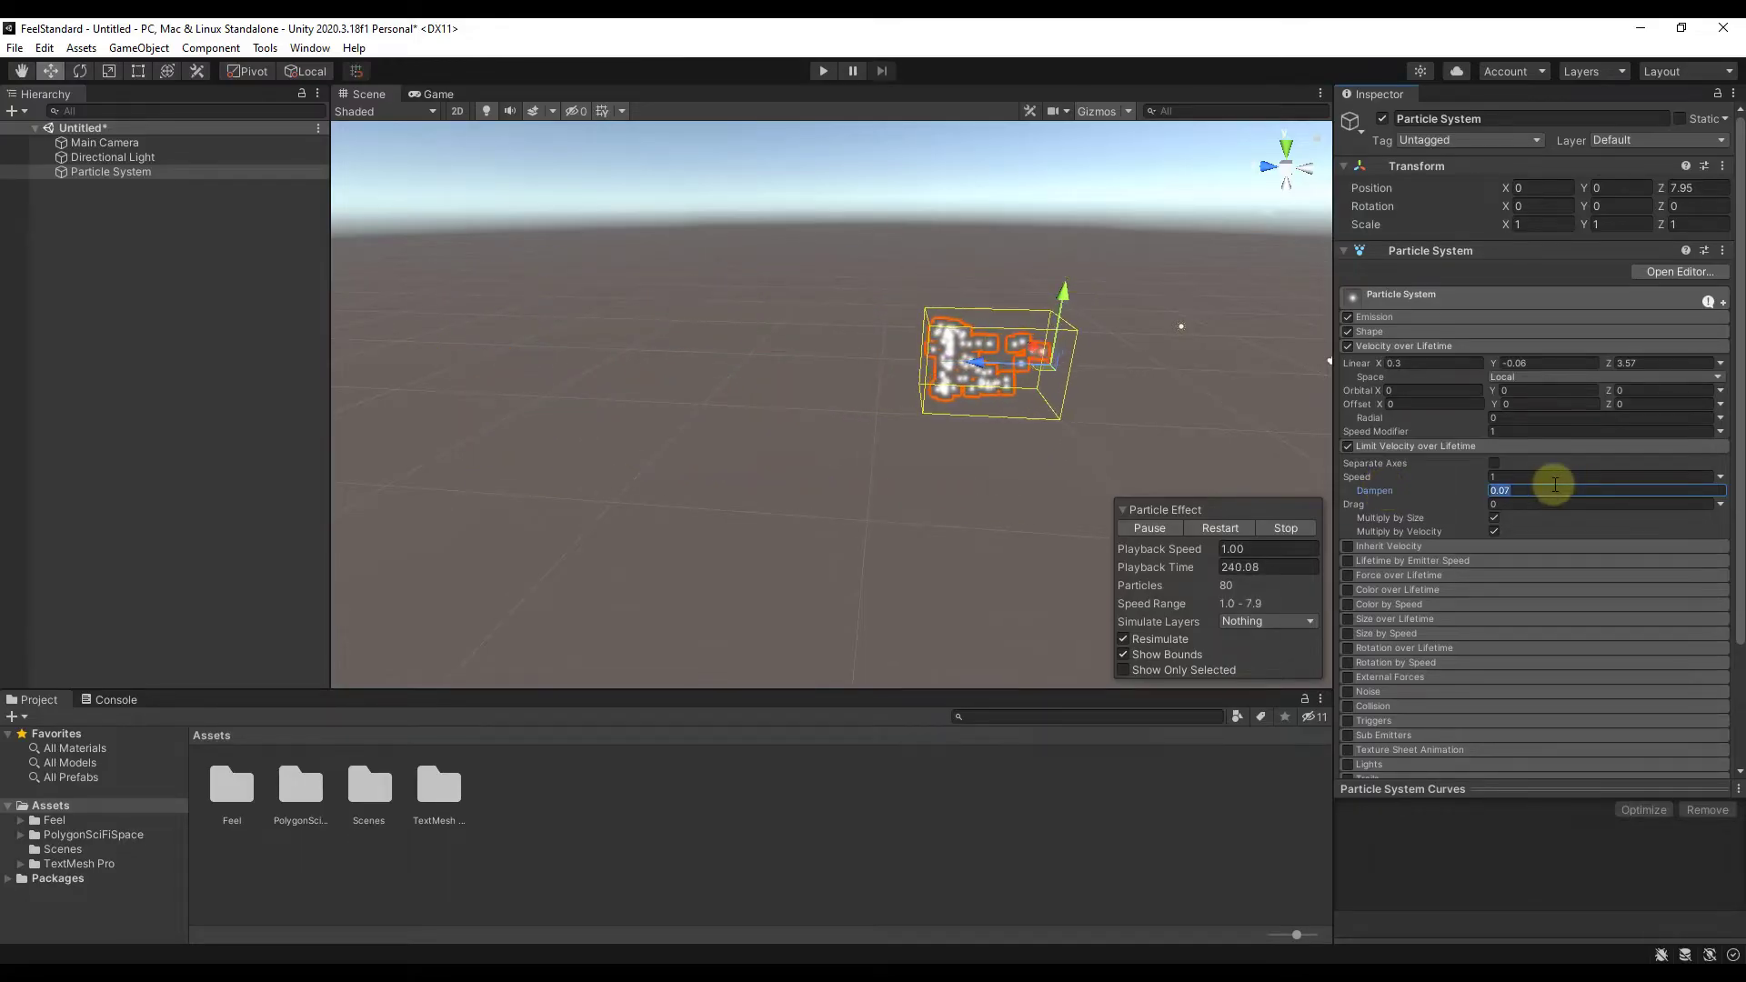
{"action": "type", "text": ".01"}
{"action": "left_click_drag", "start_coordinate": [799, 635], "coordinate": [1066, 344], "text": "alt"}
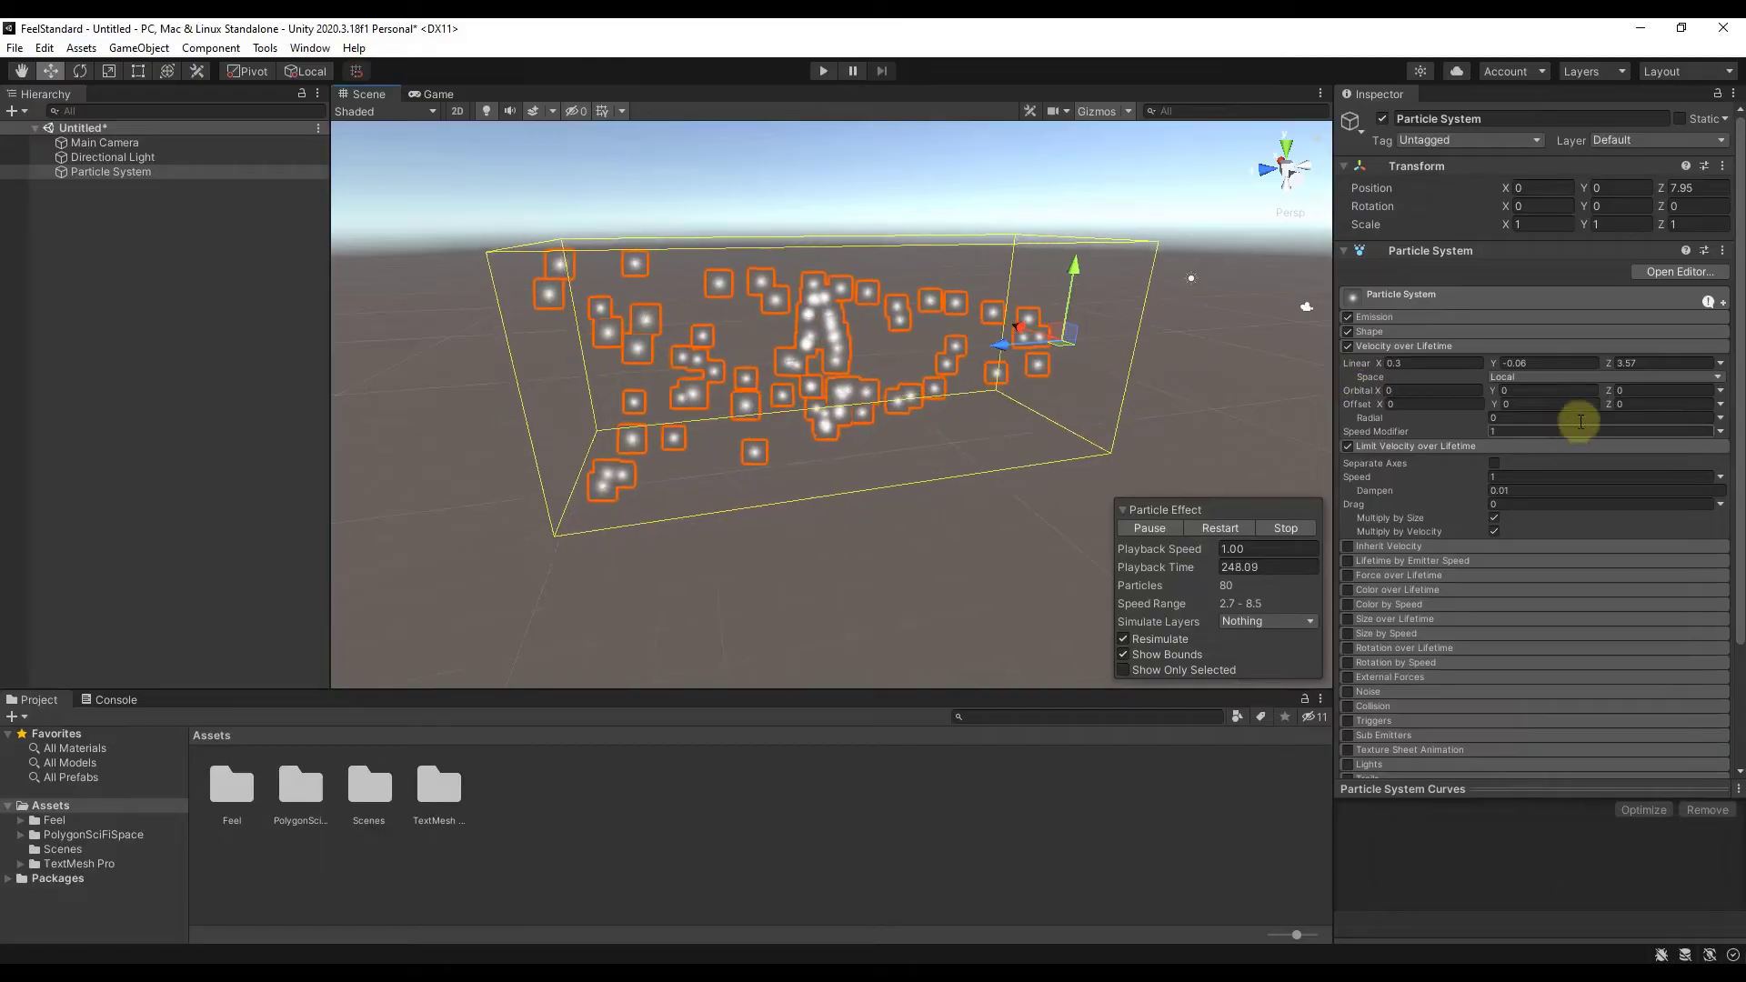
Enable the Inherit Velocity module and move the particle system along the X axis to about -2.93.
{"action": "left_click_drag", "start_coordinate": [752, 363], "coordinate": [691, 384], "text": "alt"}
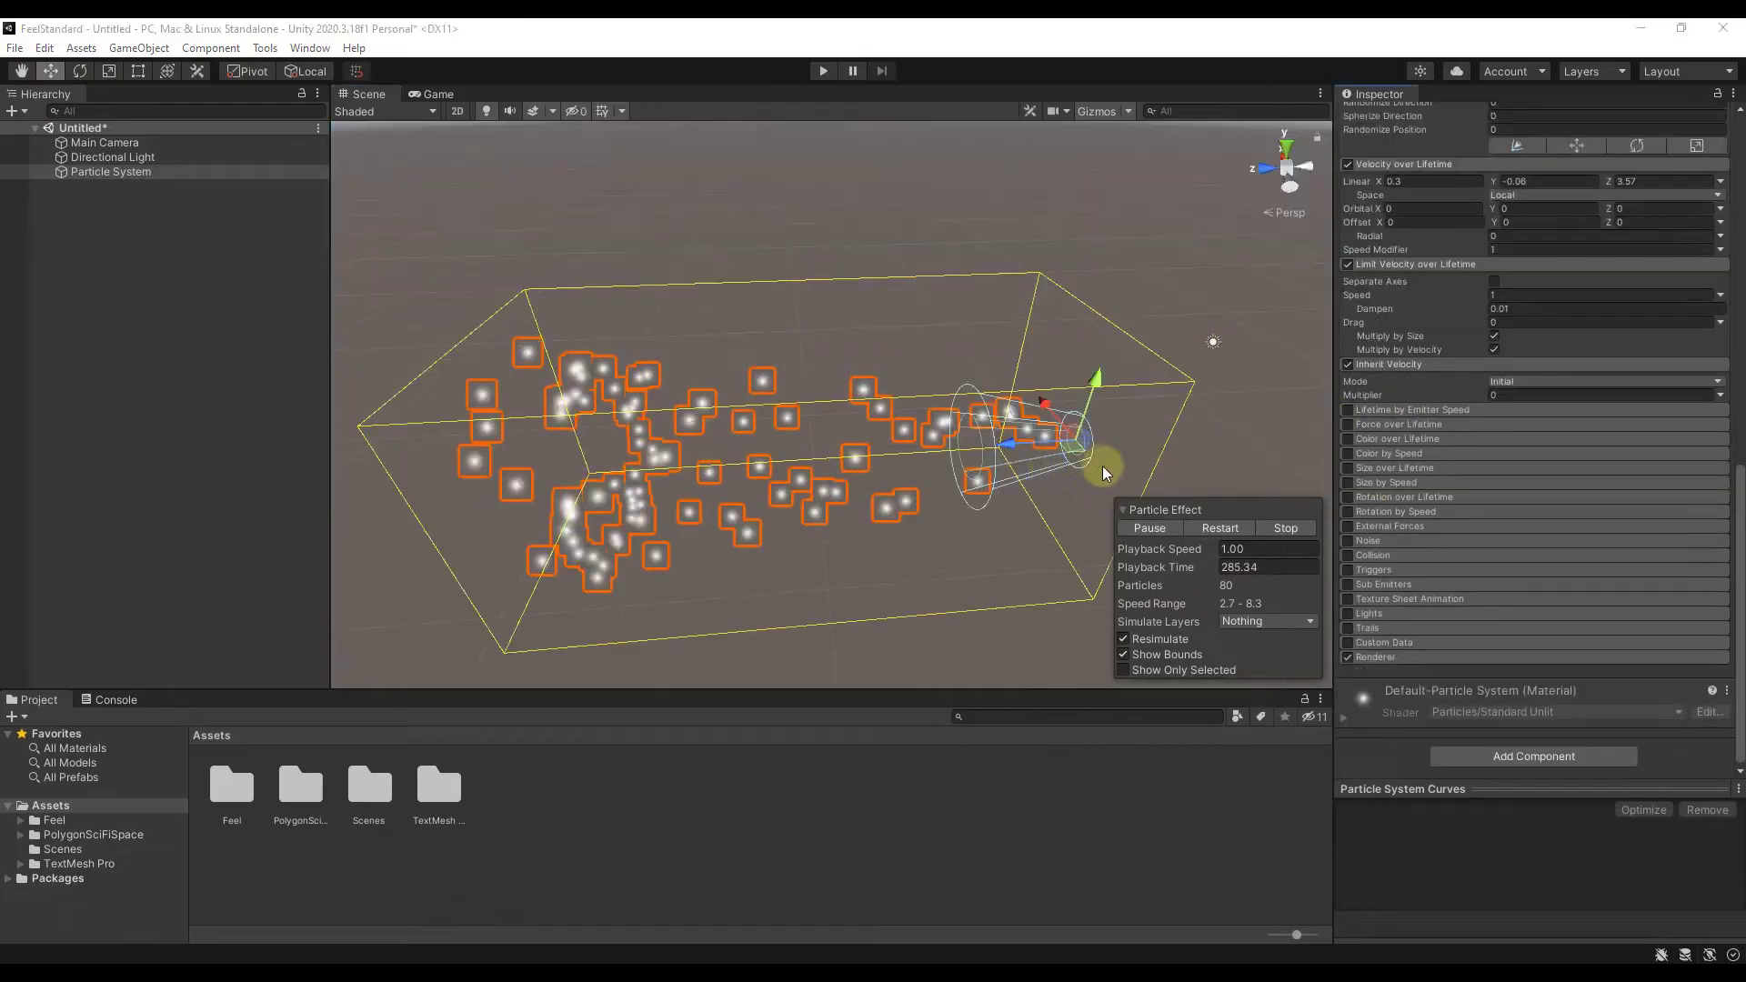
{"action": "left_click", "coordinate": [1022, 491]}
{"action": "left_click", "coordinate": [971, 431]}
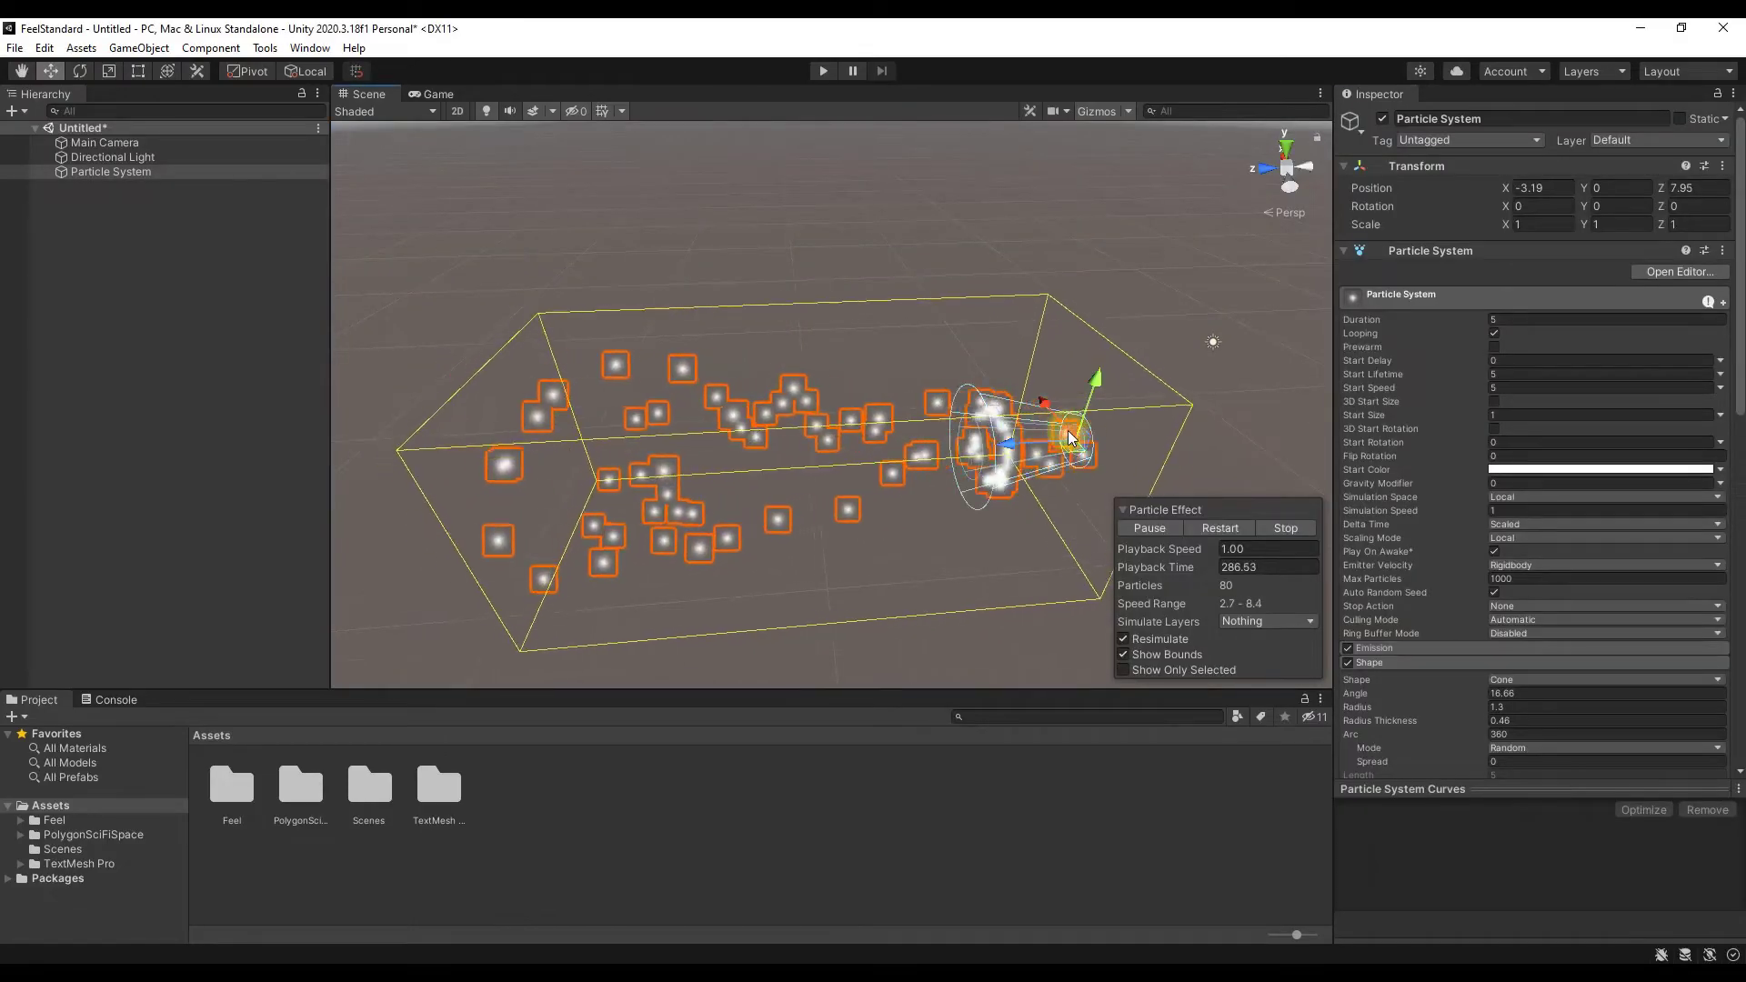
{"action": "left_click_drag", "start_coordinate": [1070, 437], "coordinate": [1035, 401]}
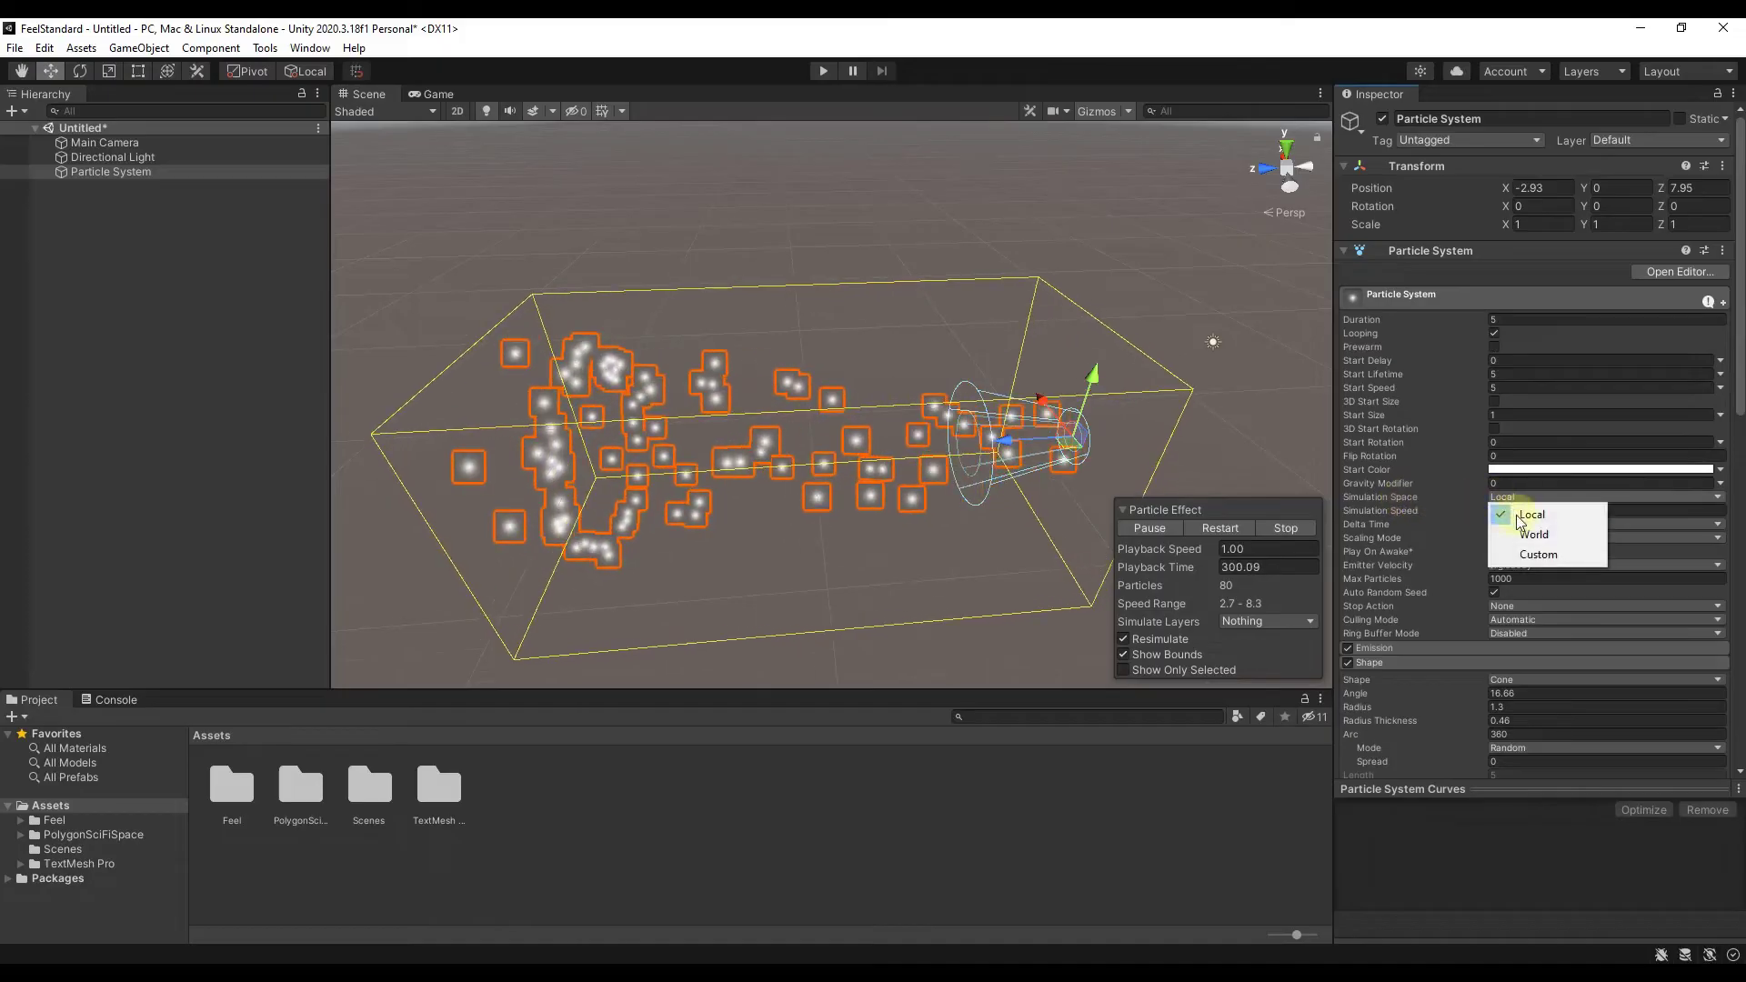
Set the Simulation Space to World and move the particle system back and forth along the X axis.
{"action": "left_click", "coordinate": [1530, 537]}
{"action": "left_click_drag", "start_coordinate": [1083, 418], "coordinate": [982, 360]}
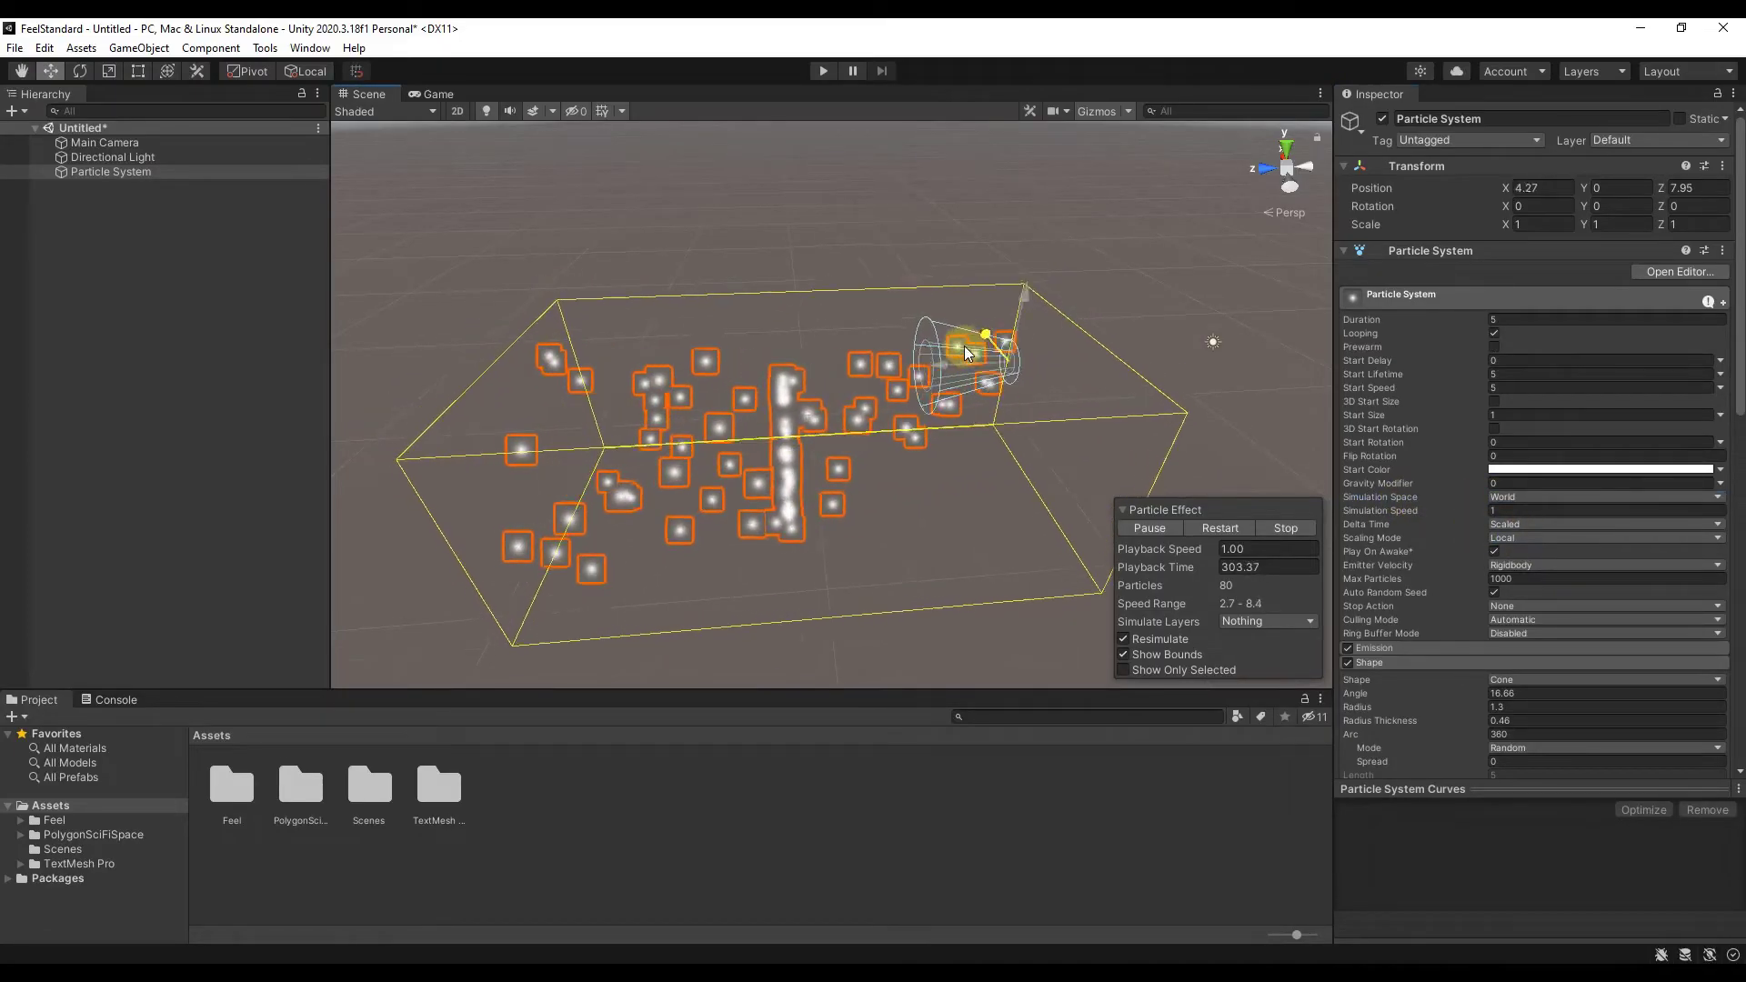
{"action": "left_click_drag", "start_coordinate": [888, 288], "coordinate": [992, 449]}
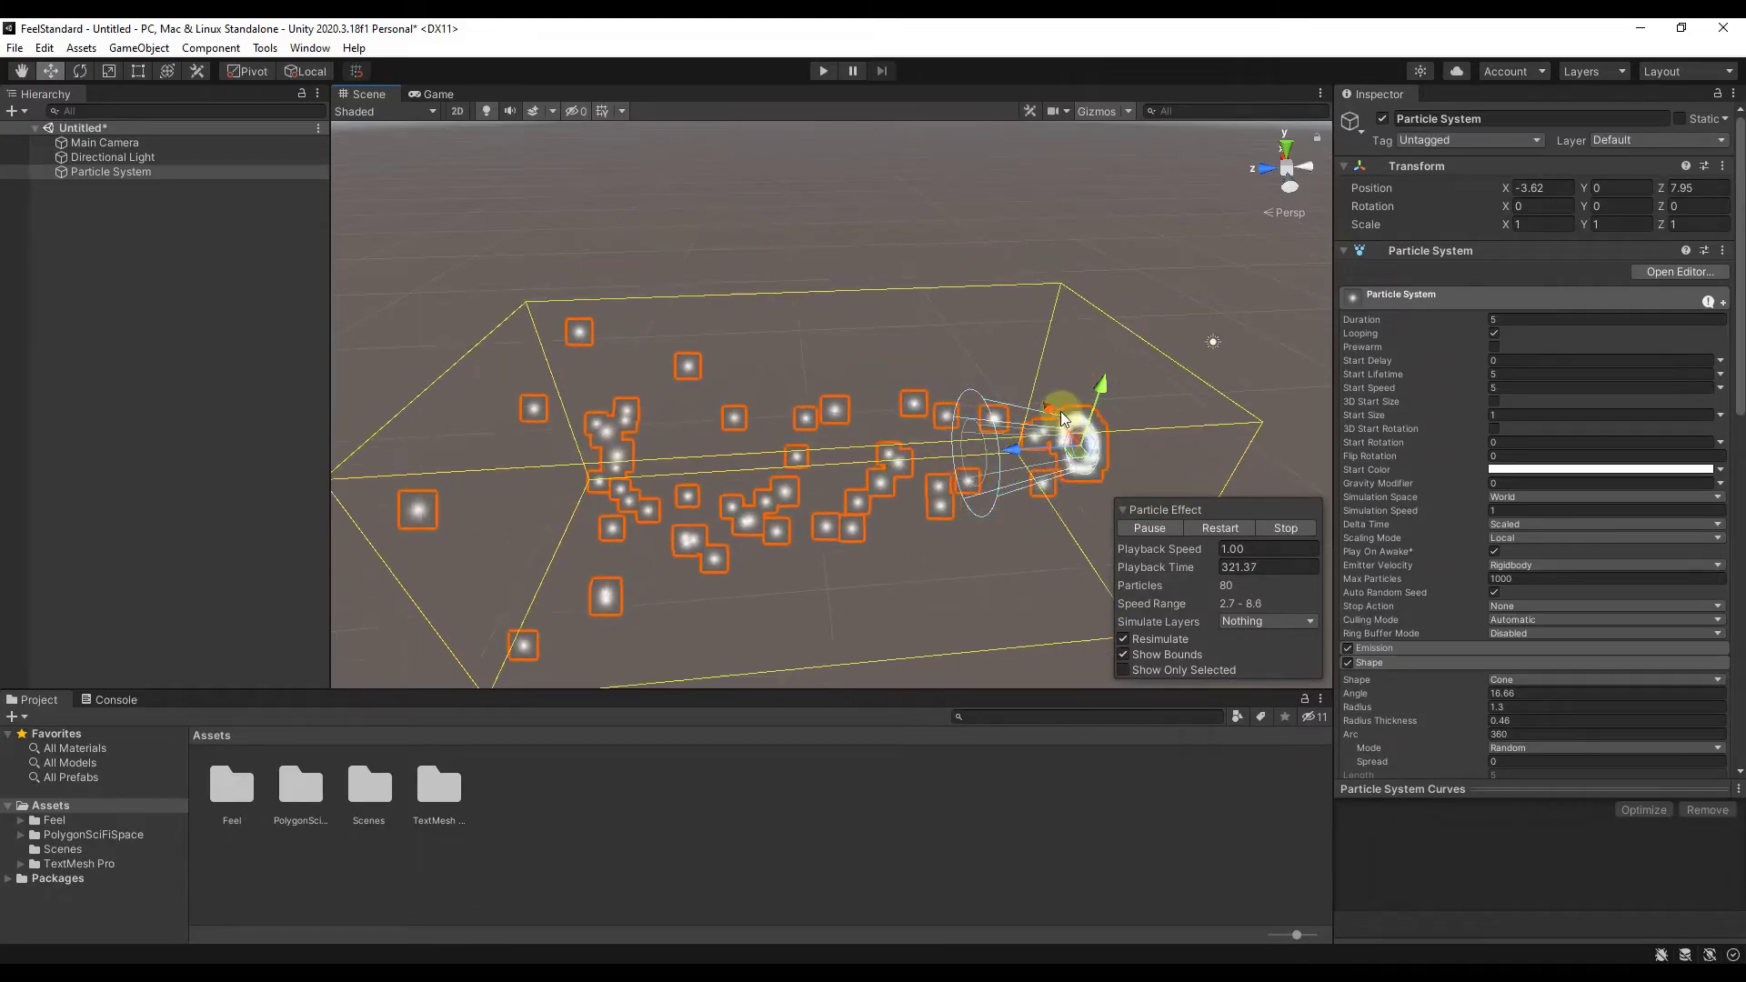
{"action": "left_click_drag", "start_coordinate": [936, 449], "coordinate": [1046, 427]}
Set the Inherit Velocity mode to Current with a multiplier of 0.01.
{"action": "scroll", "coordinate": [1445, 415], "scroll_direction": "down", "scroll_amount": 10}
{"action": "scroll", "coordinate": [1446, 415], "scroll_direction": "down", "scroll_amount": 3}
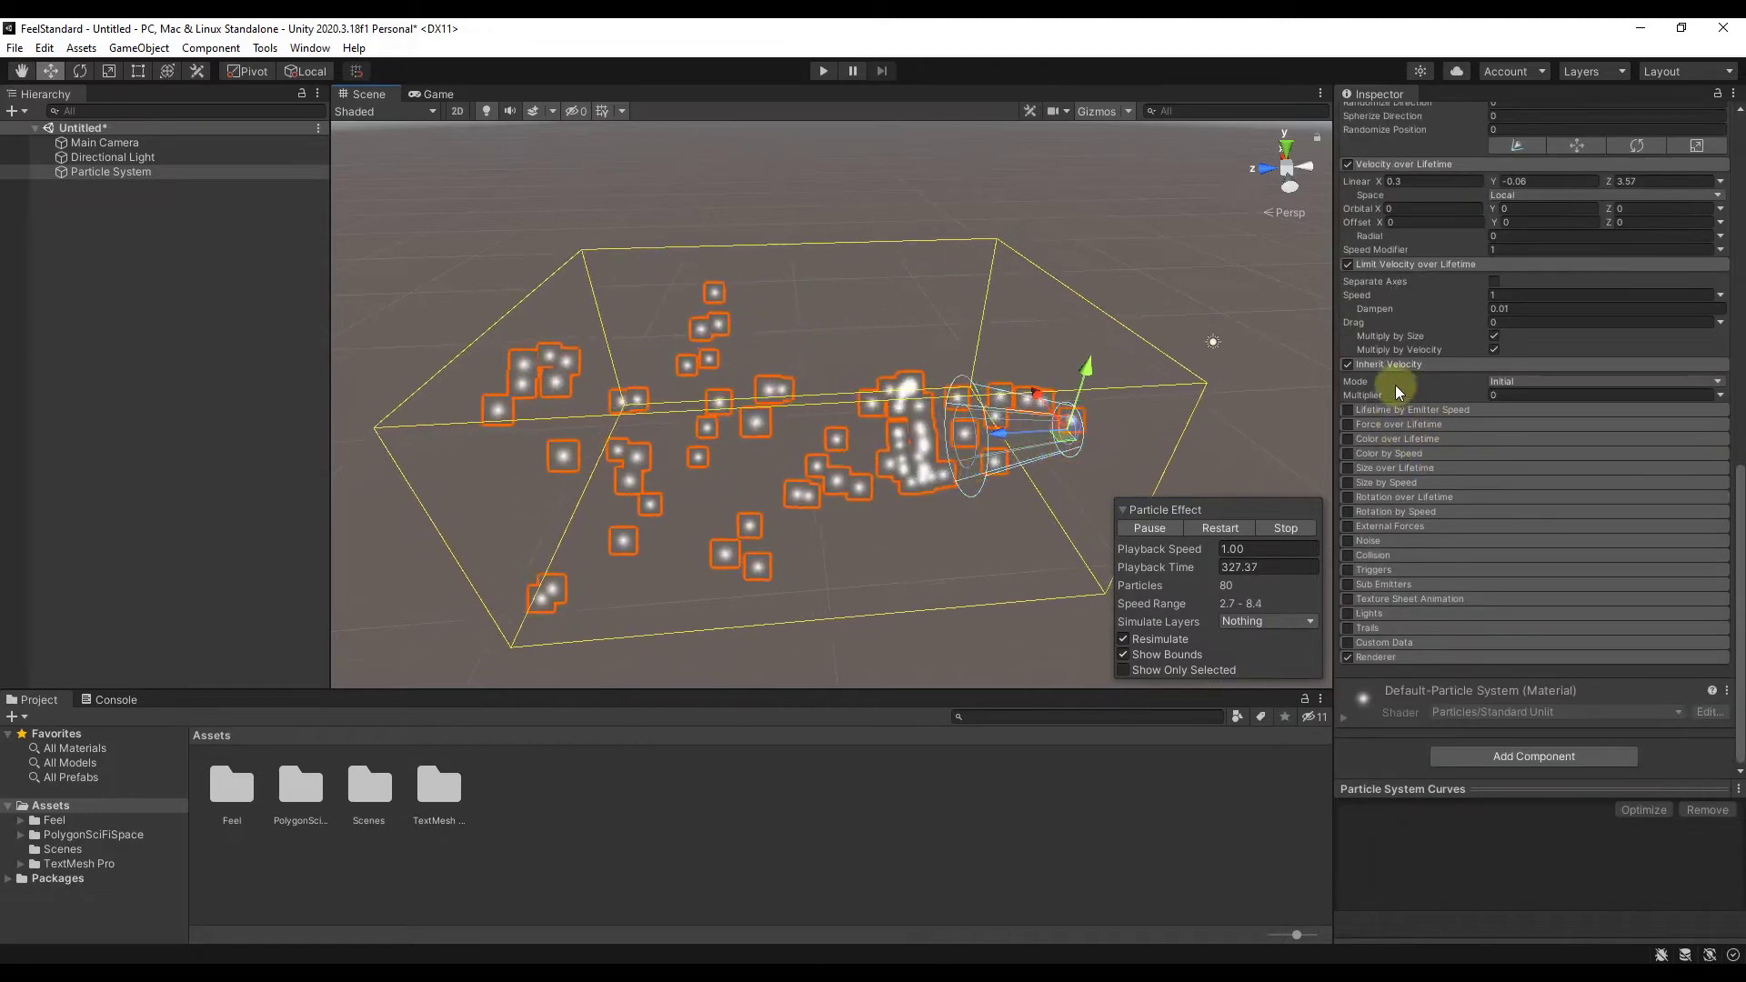
{"action": "left_click", "coordinate": [1503, 381]}
{"action": "left_click", "coordinate": [1535, 417]}
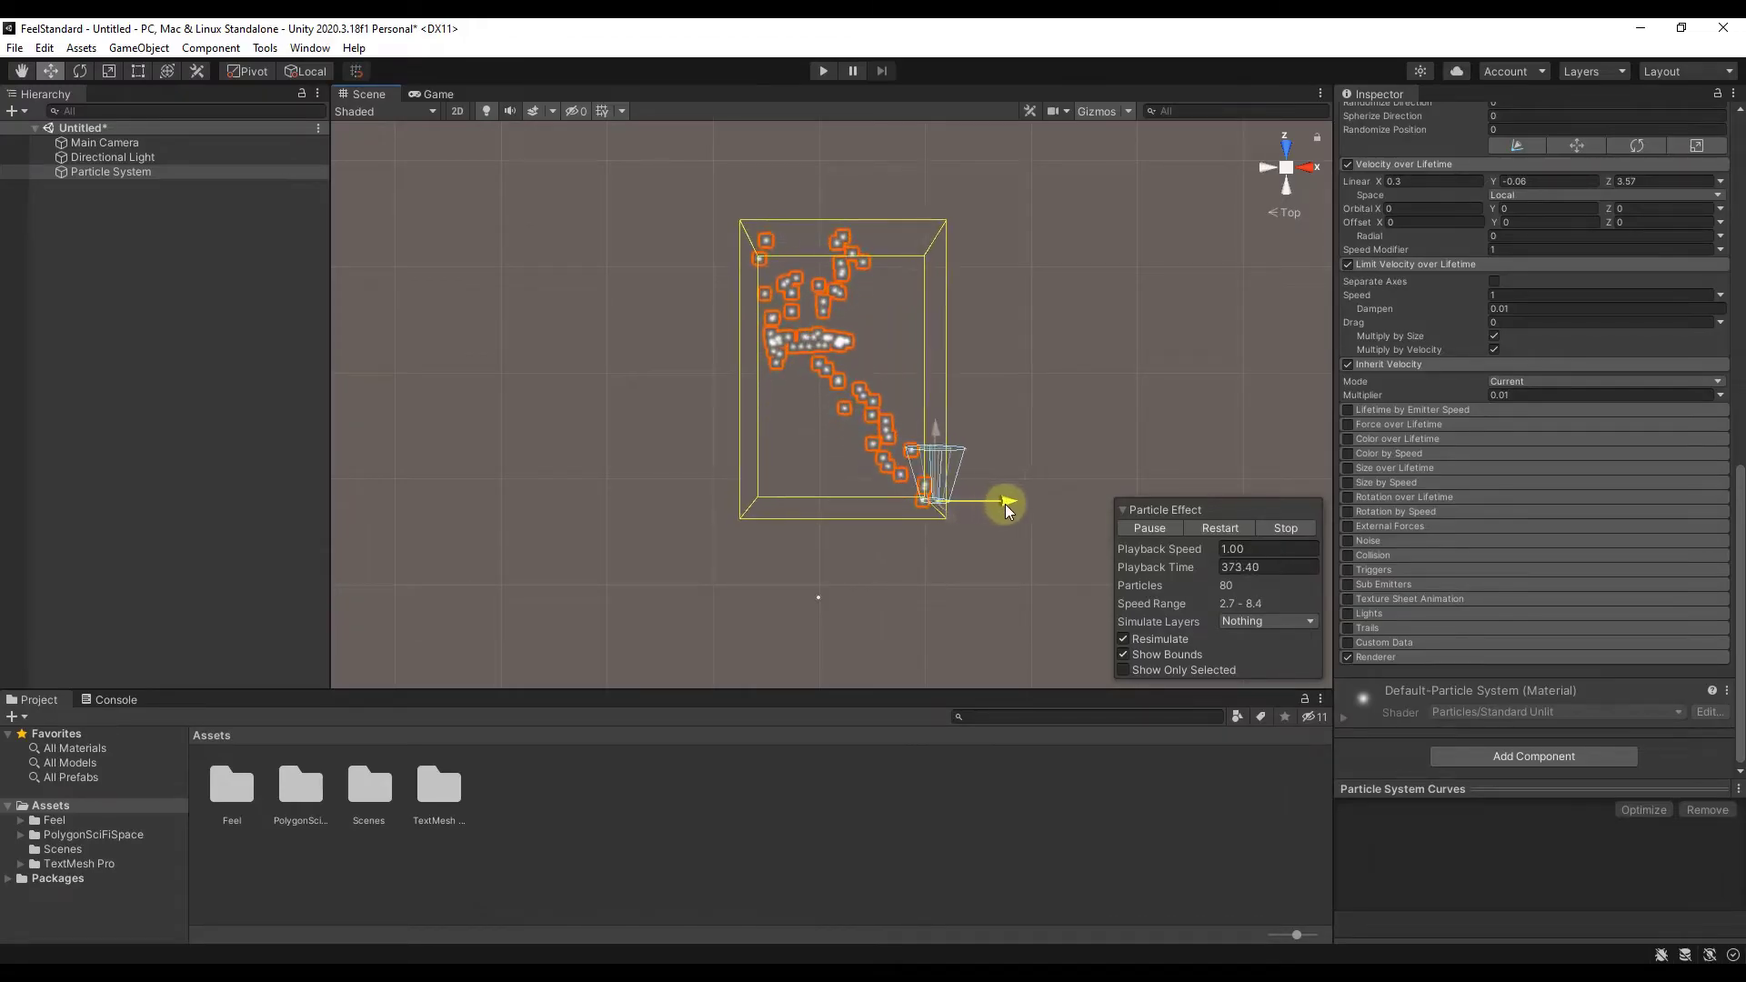
Slide the particle system back and forth along the X axis in top view and raise the Inherit Velocity multiplier to 0.05.
{"action": "left_click_drag", "start_coordinate": [1006, 503], "coordinate": [1055, 506]}
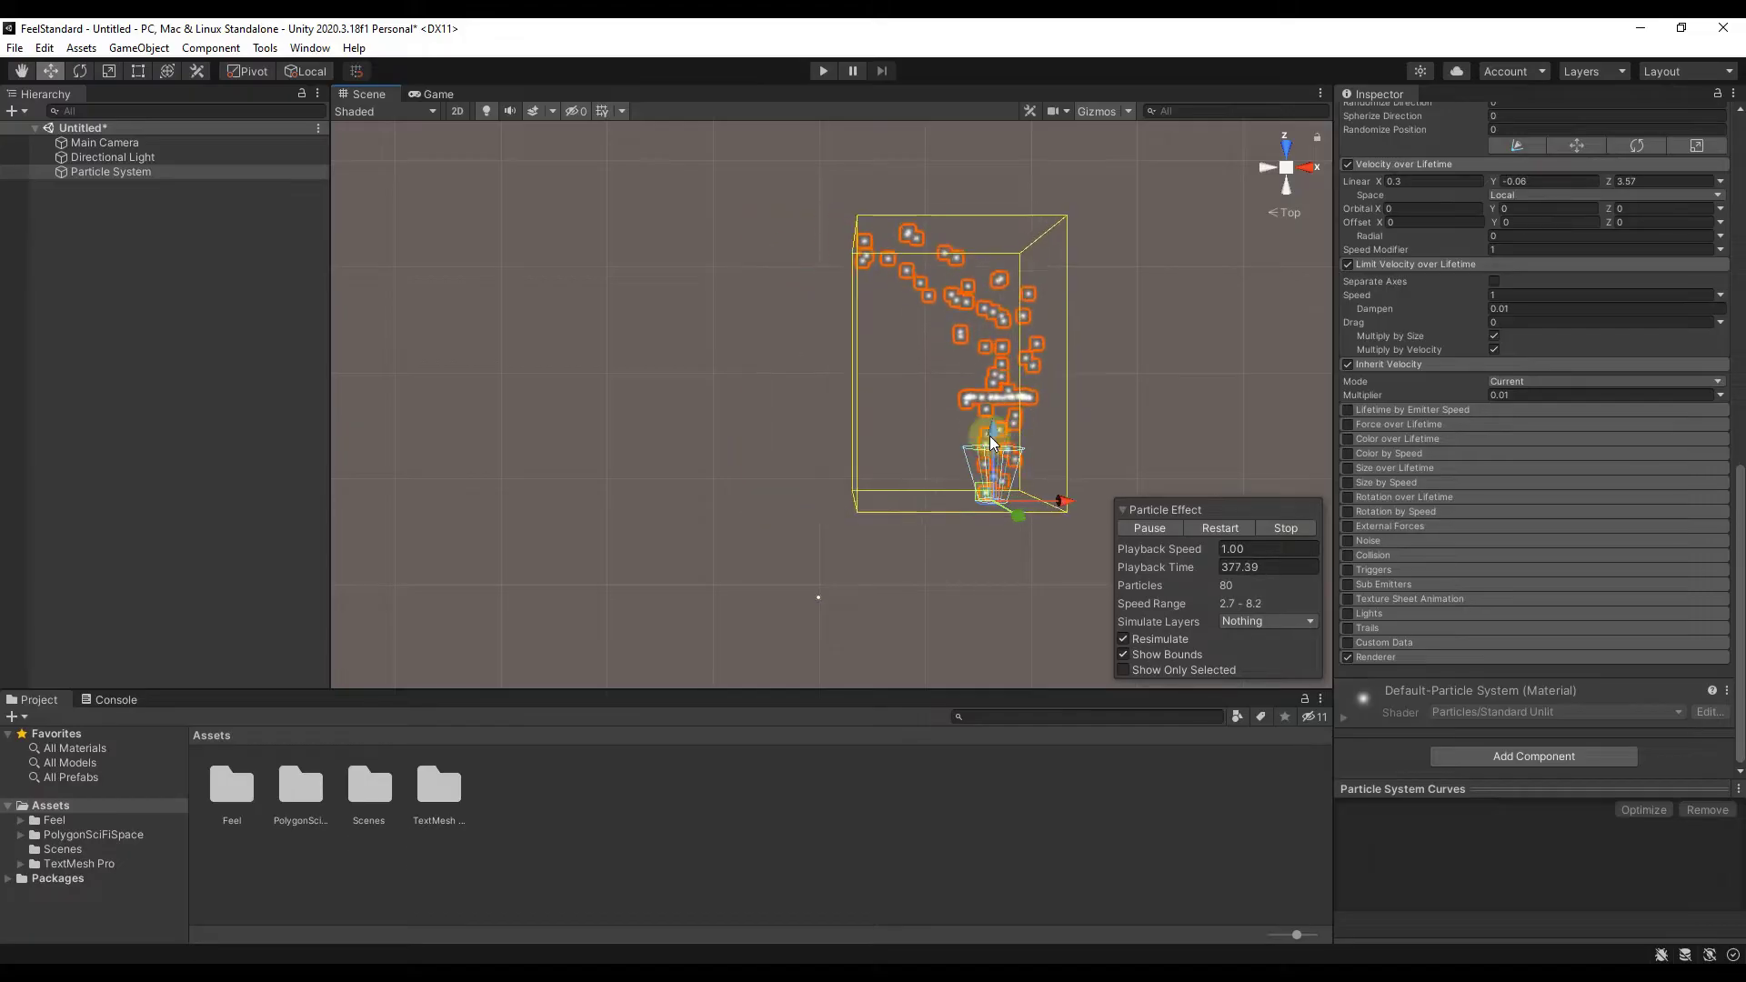
{"action": "left_click_drag", "start_coordinate": [1064, 499], "coordinate": [882, 509]}
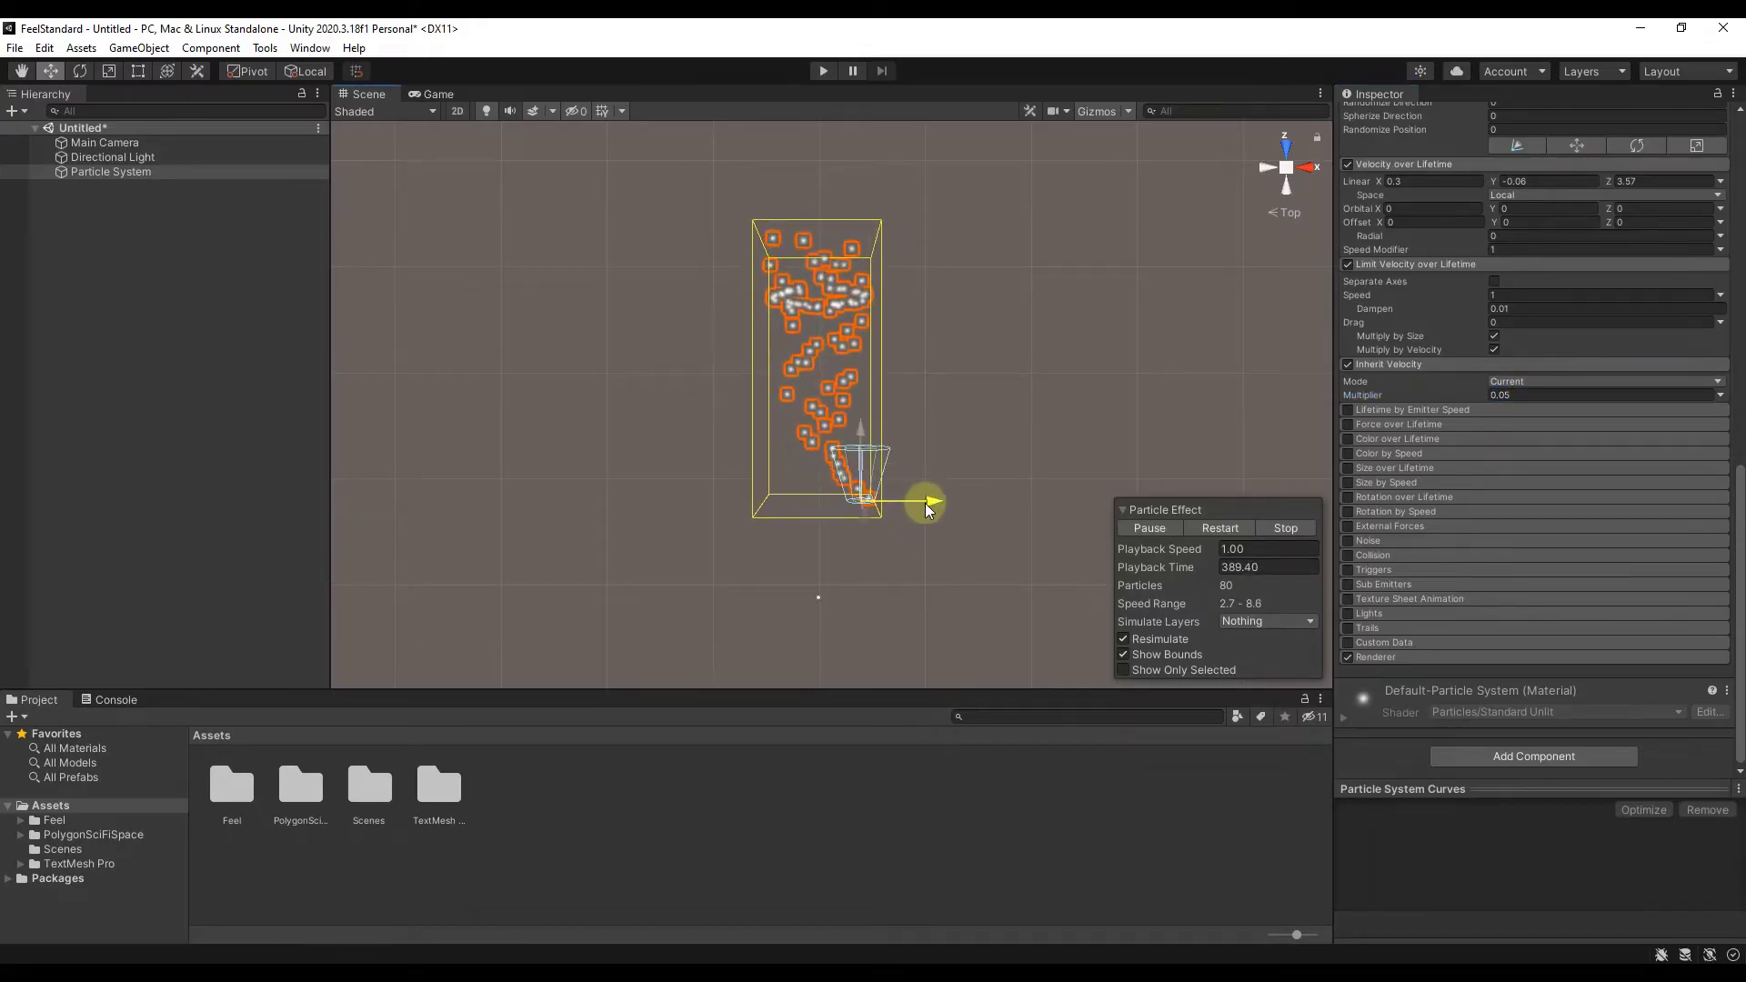
{"action": "left_click_drag", "start_coordinate": [925, 506], "coordinate": [998, 502]}
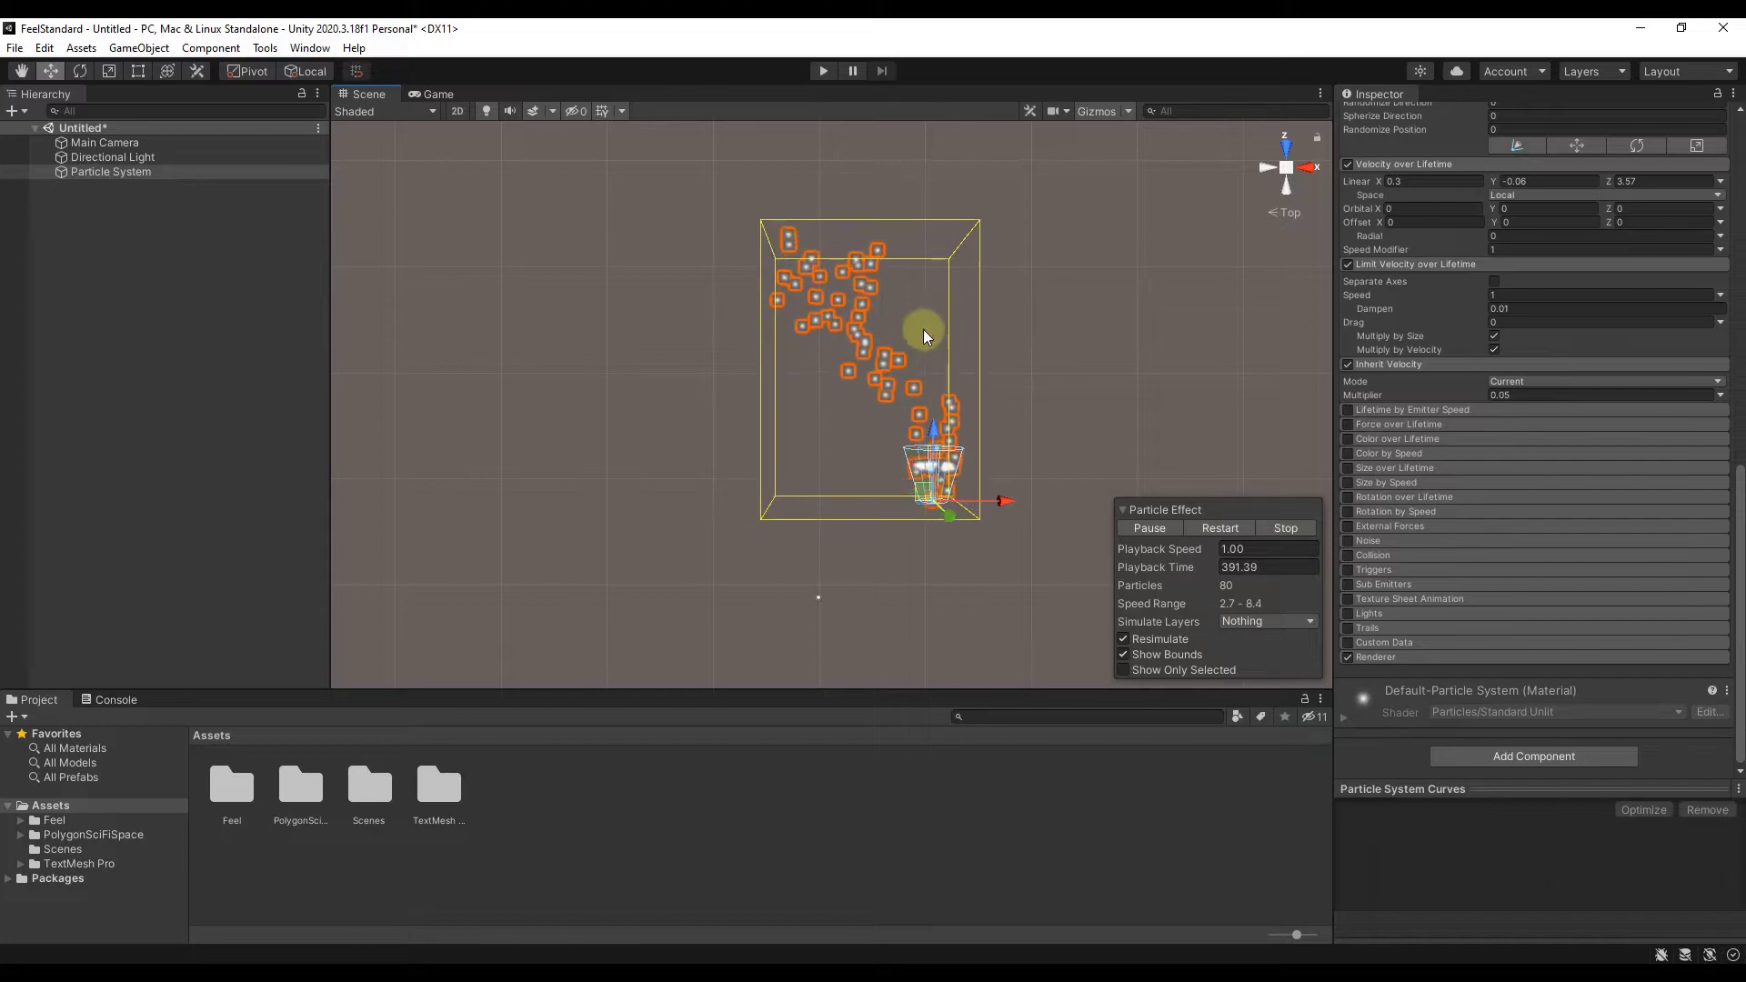
{"action": "left_click_drag", "start_coordinate": [993, 500], "coordinate": [926, 504]}
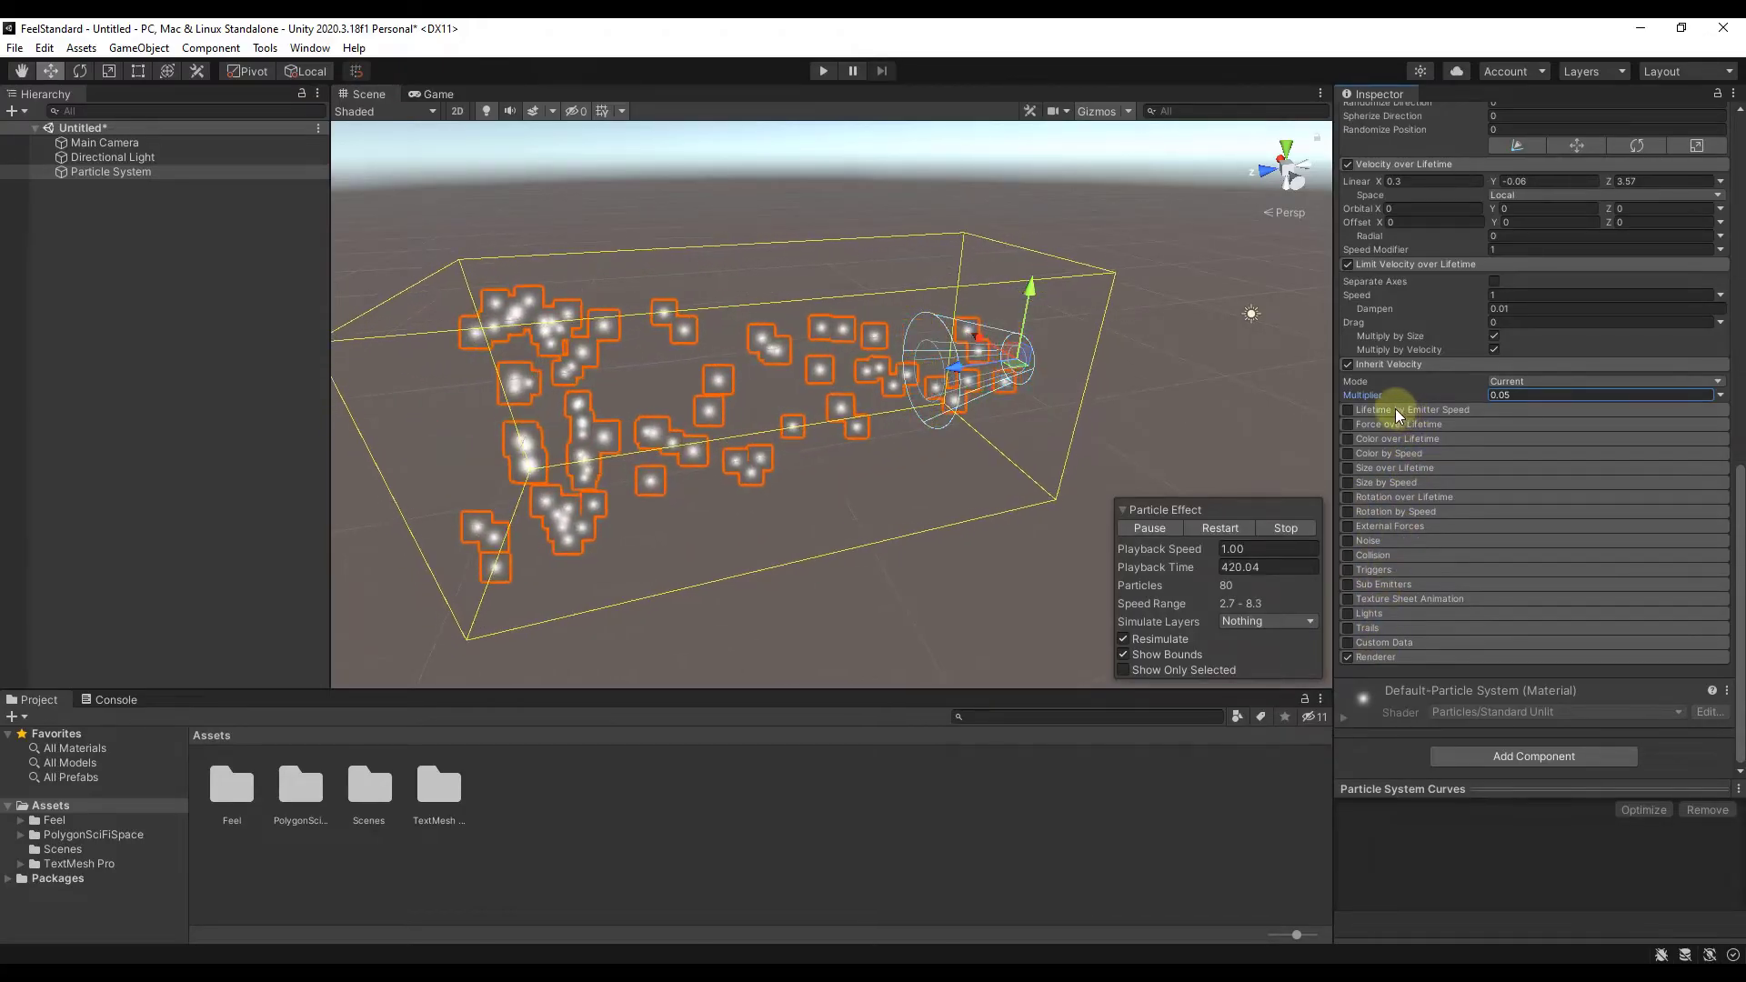
Move the particle system briefly along the Y axis and look over the Force over Lifetime module's settings.
{"action": "mouse_move", "coordinate": [1395, 407]}
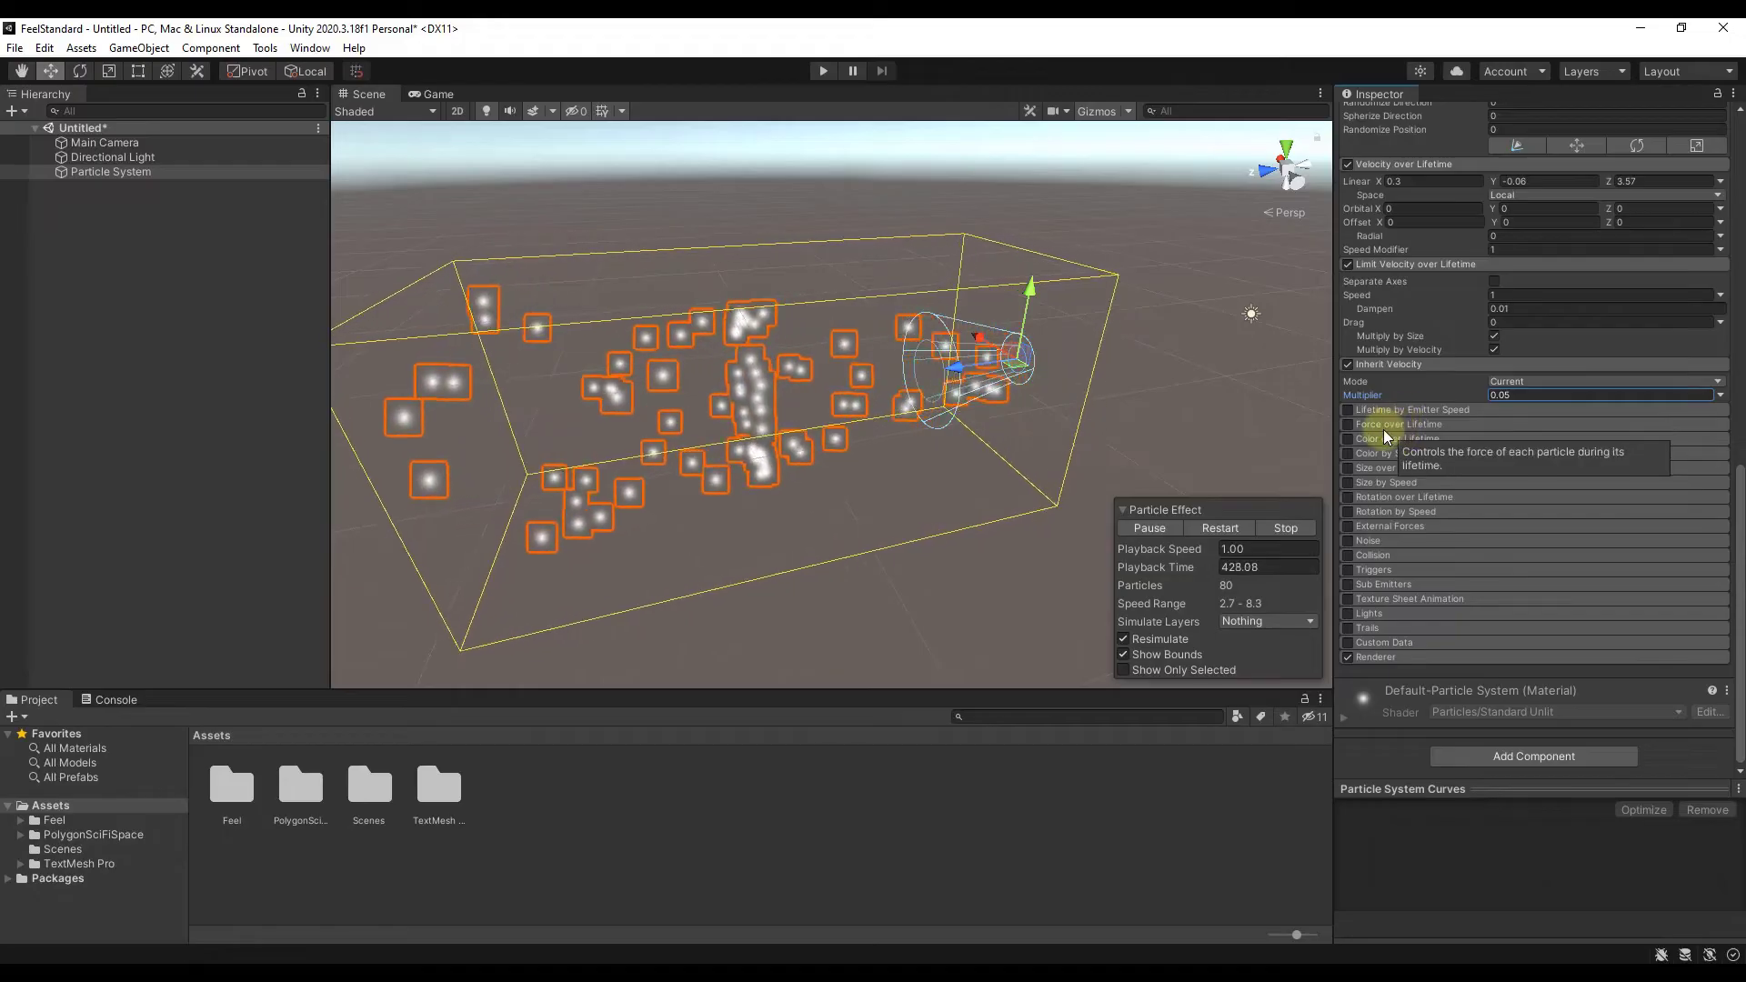
{"action": "mouse_move", "coordinate": [1030, 287]}
{"action": "left_mouse_down"}
{"action": "mouse_move", "coordinate": [1036, 254]}
{"action": "mouse_move", "coordinate": [1039, 343]}
{"action": "mouse_move", "coordinate": [1039, 265]}
{"action": "left_mouse_up"}
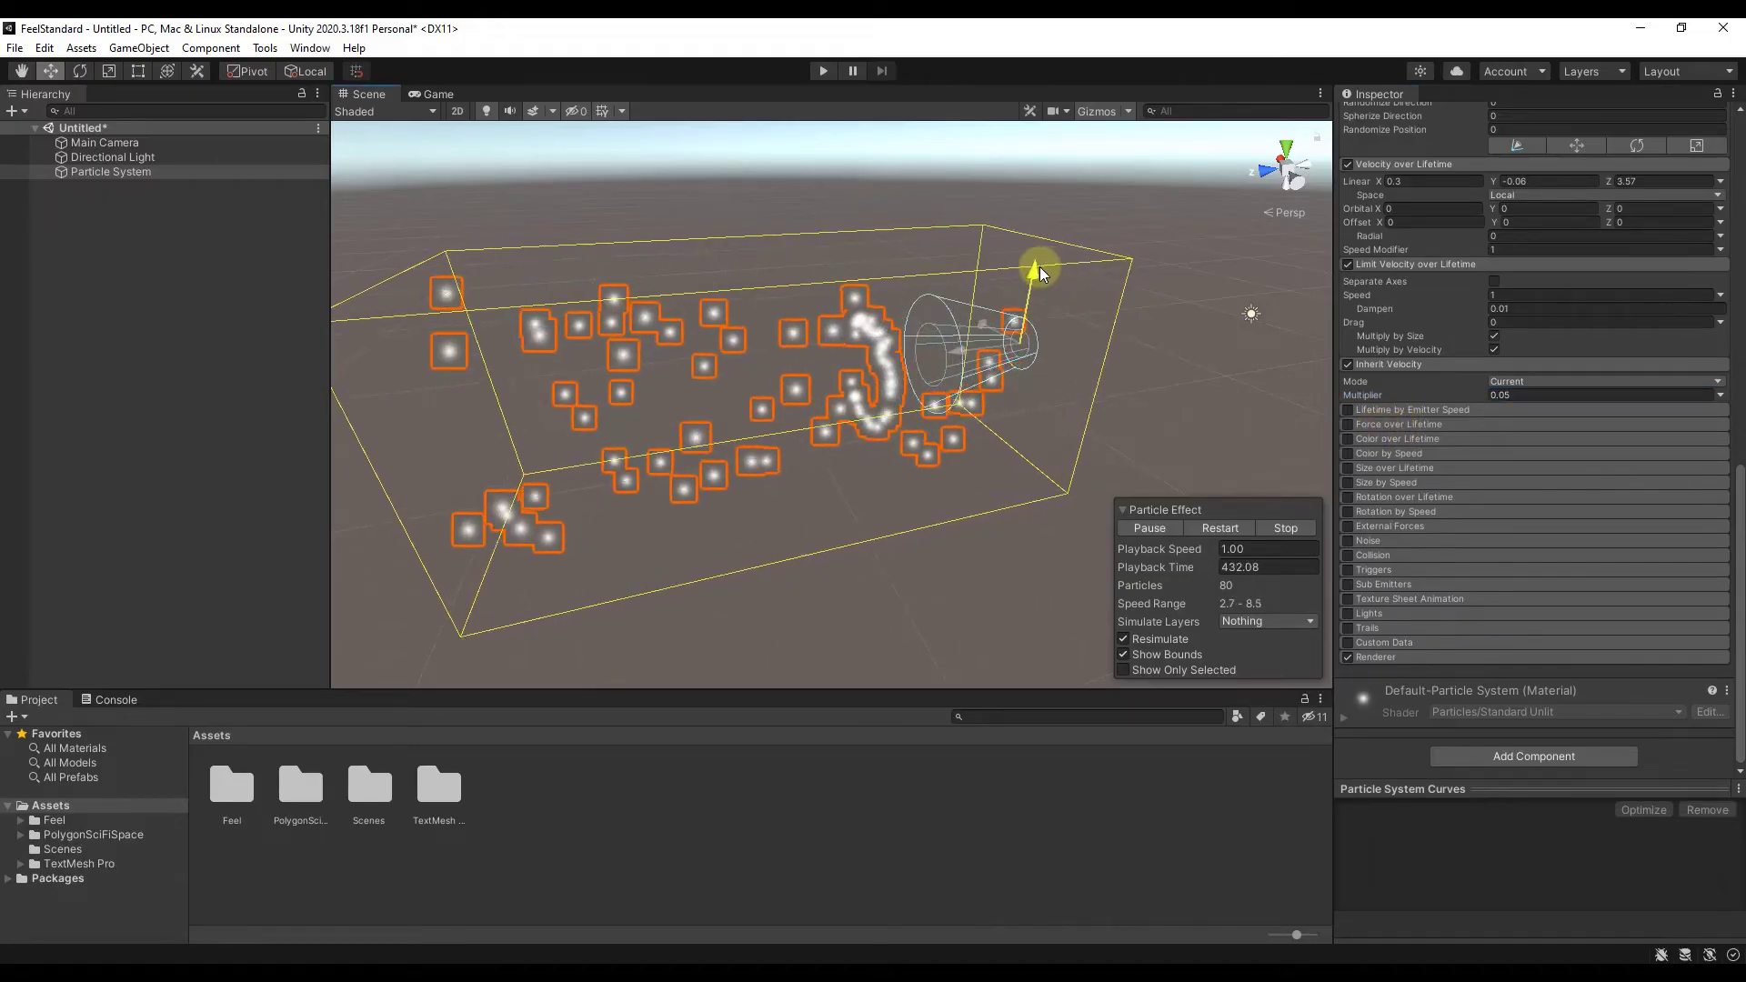
{"action": "left_click", "coordinate": [1391, 423]}
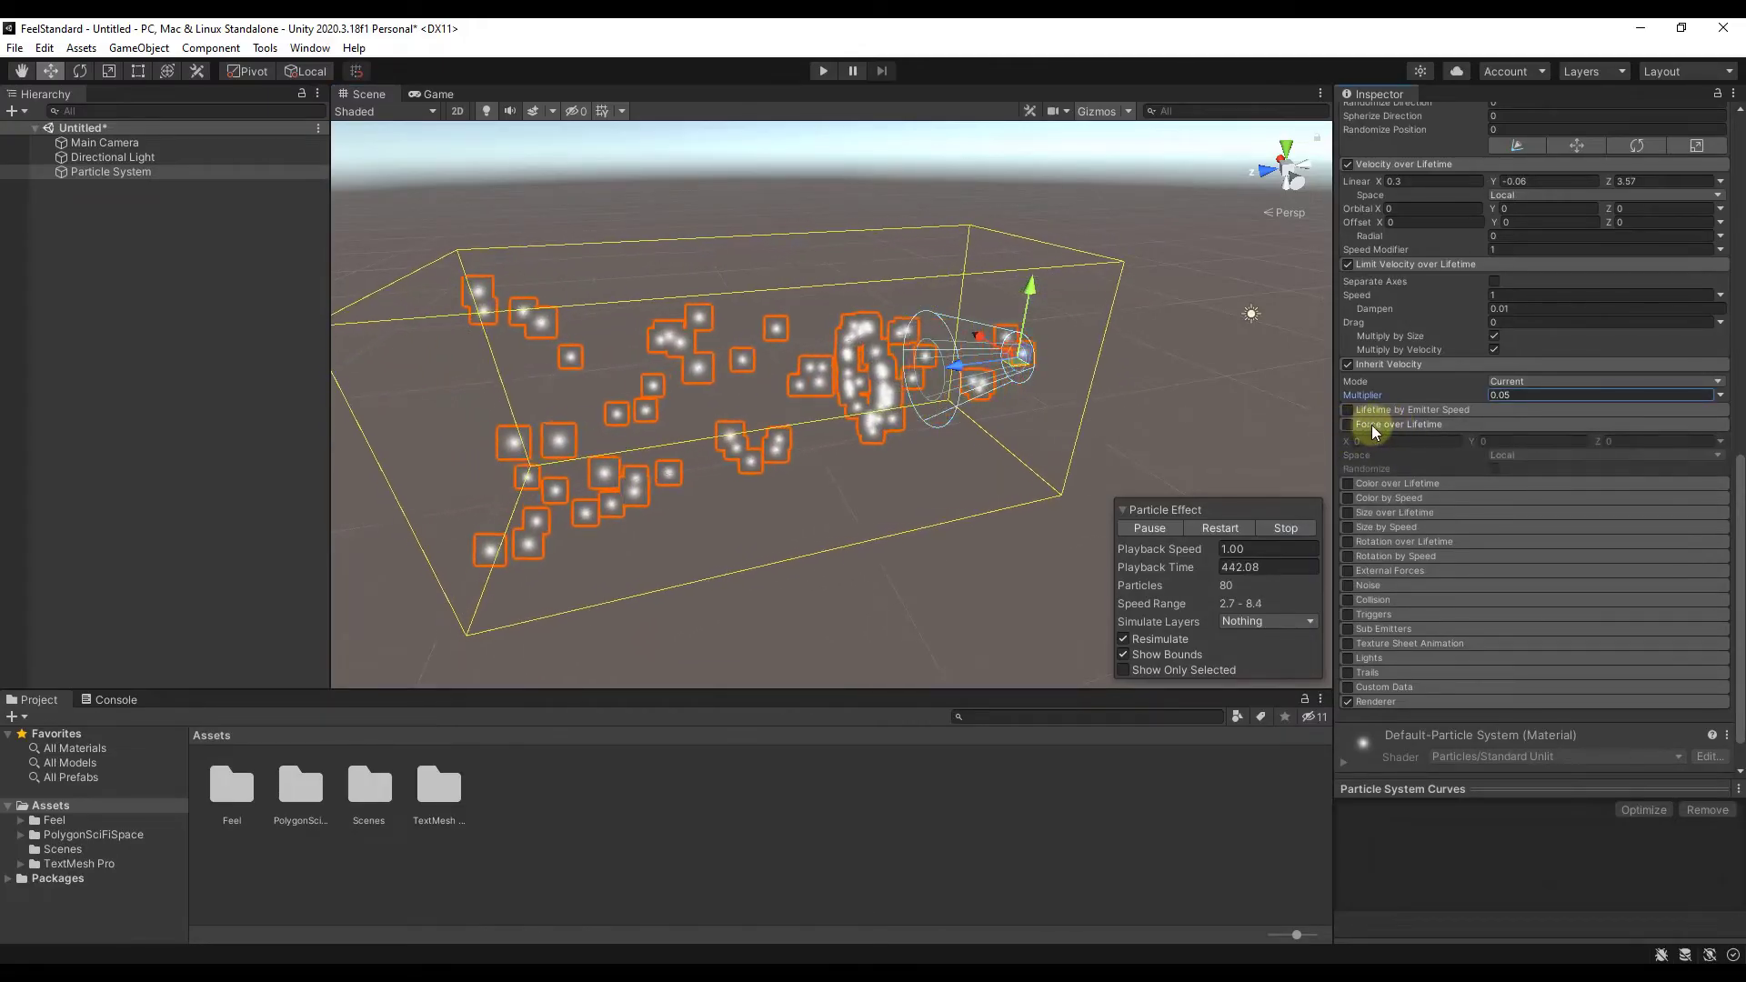
{"action": "left_click", "coordinate": [1377, 423]}
Enable the Color over Lifetime module and set its gradient's start color to yellow-orange FFBD00.
{"action": "left_click", "coordinate": [1350, 440]}
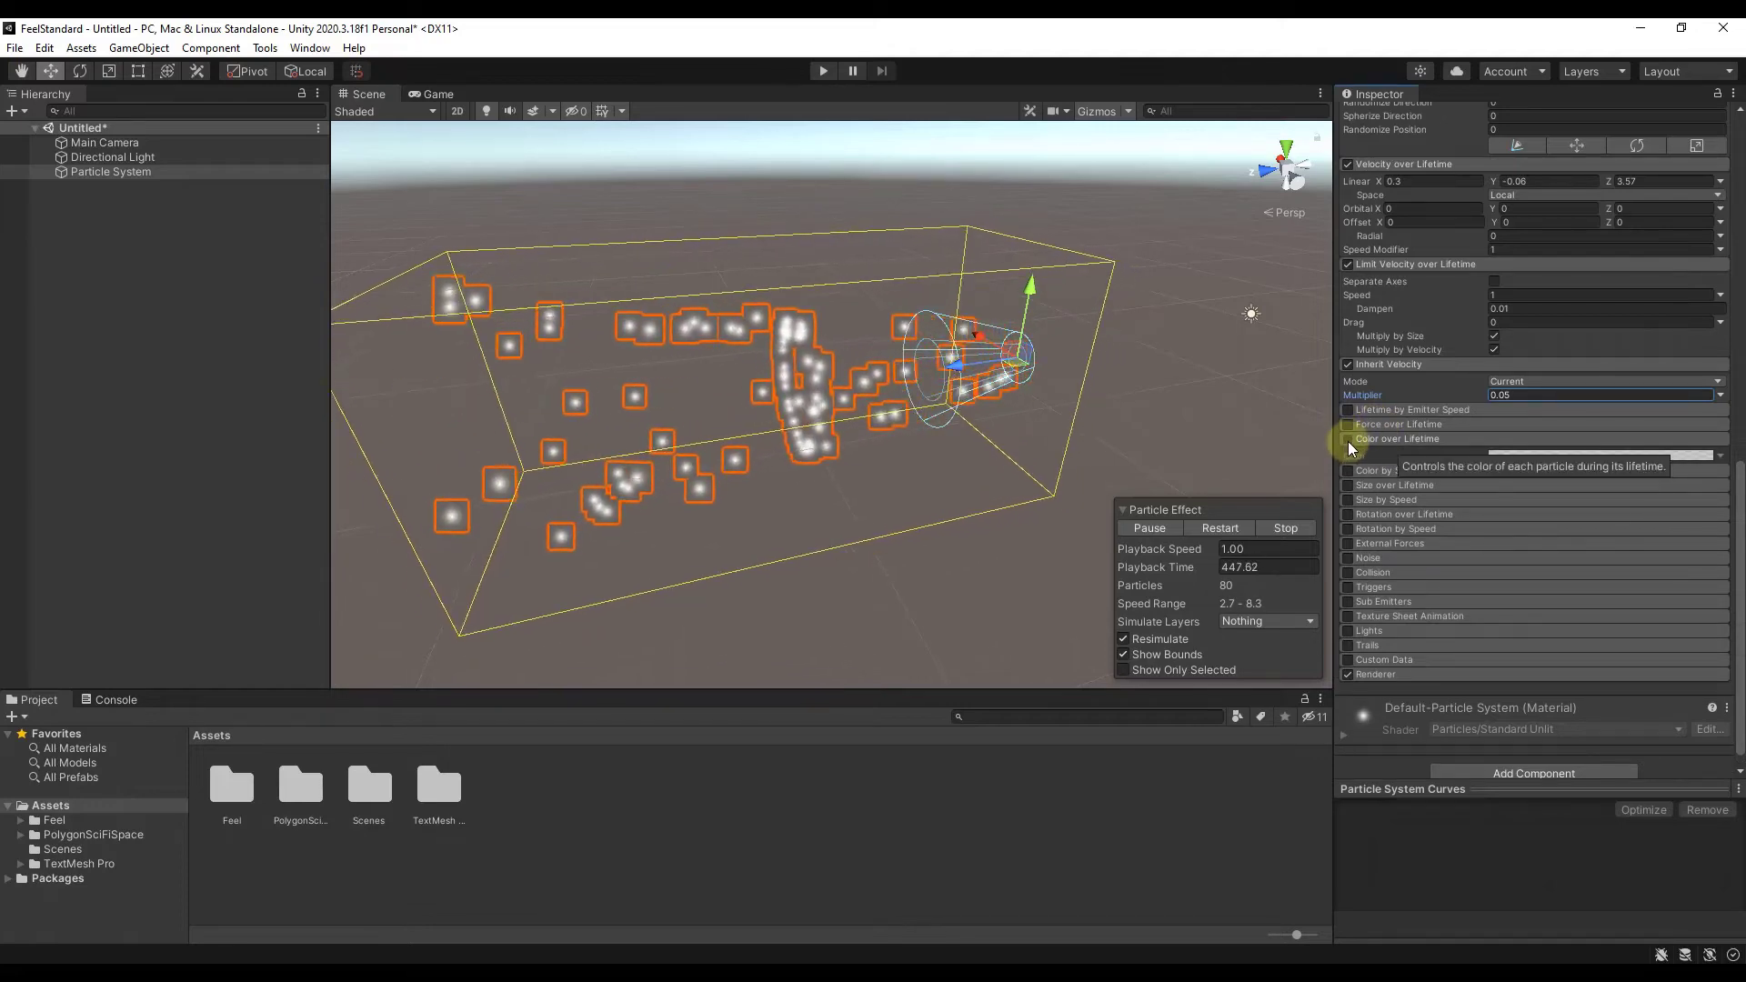
{"action": "left_click", "coordinate": [1348, 439]}
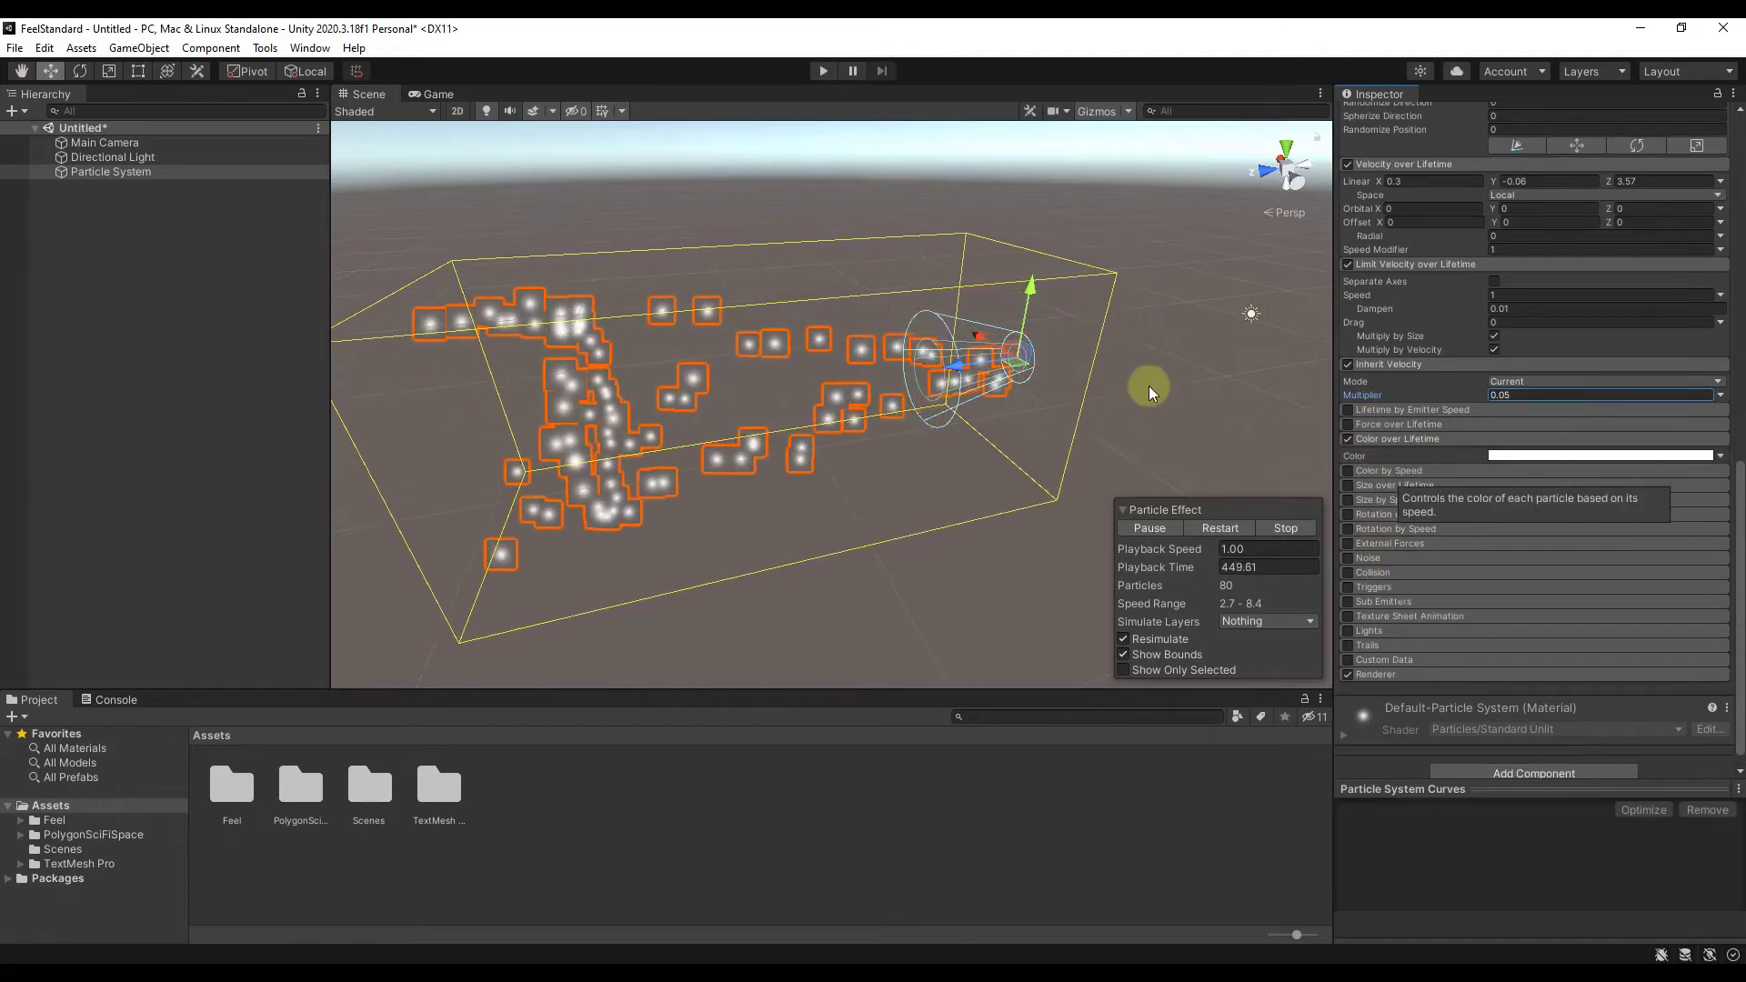
{"action": "left_click", "coordinate": [1564, 456]}
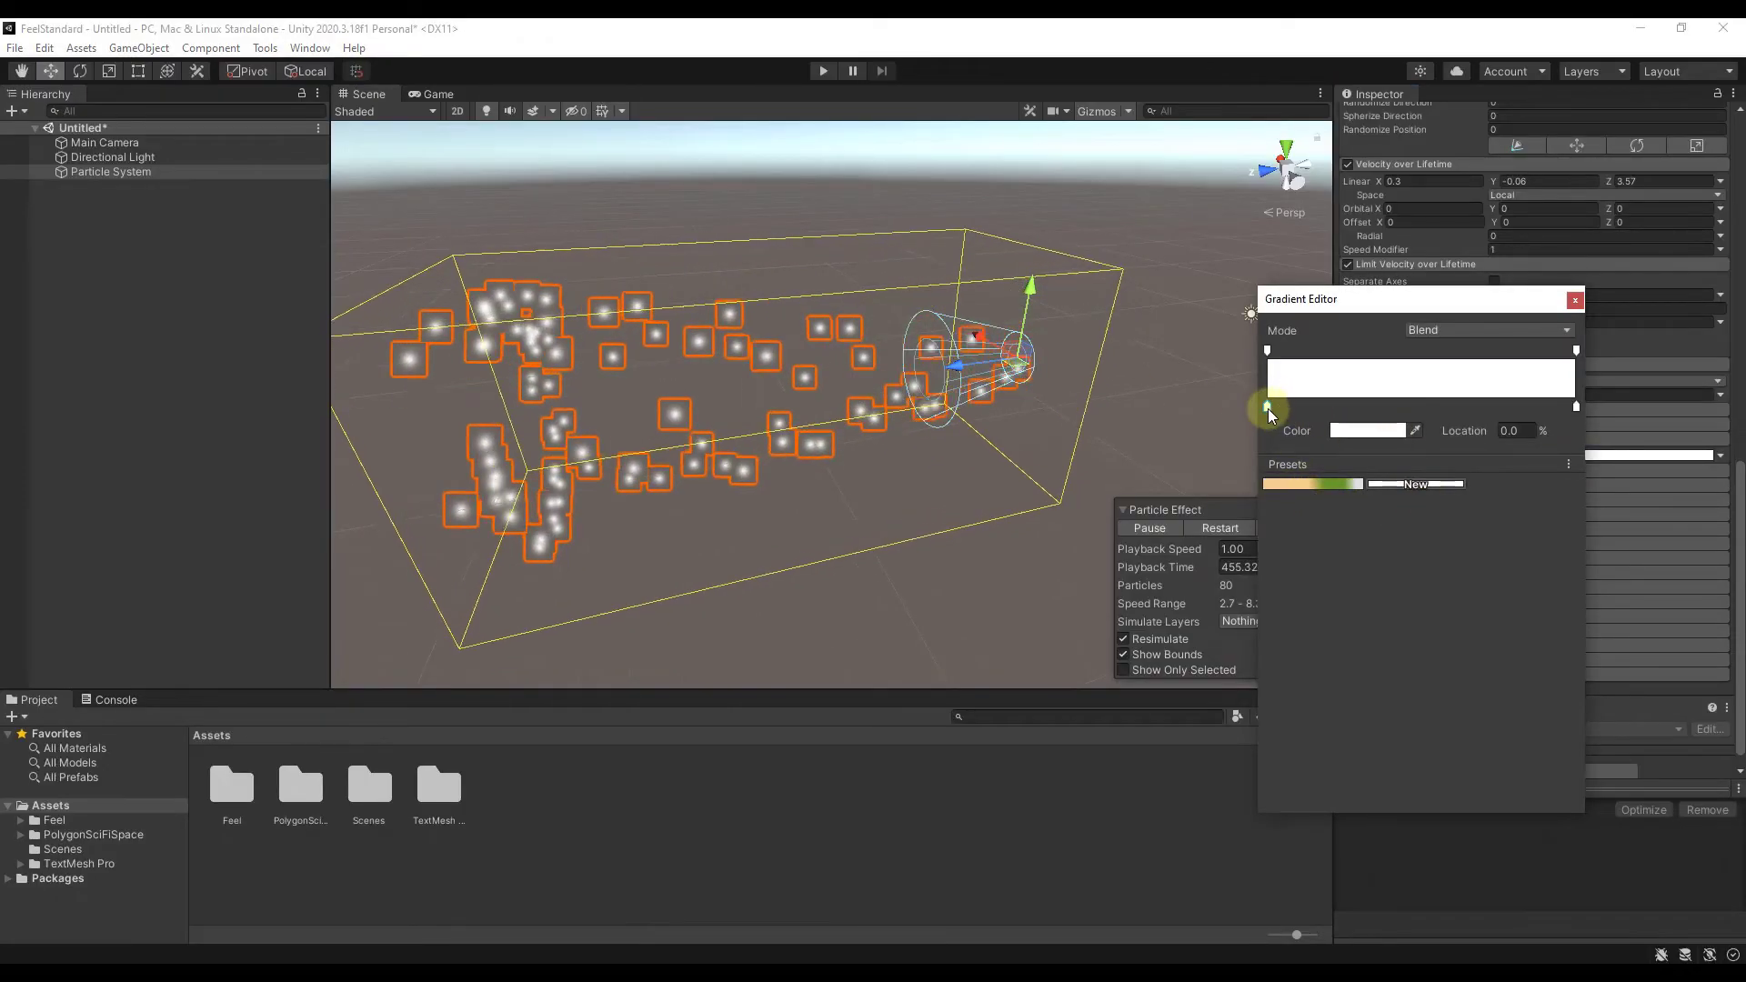
{"action": "left_click", "coordinate": [1268, 408]}
{"action": "left_click", "coordinate": [1415, 432]}
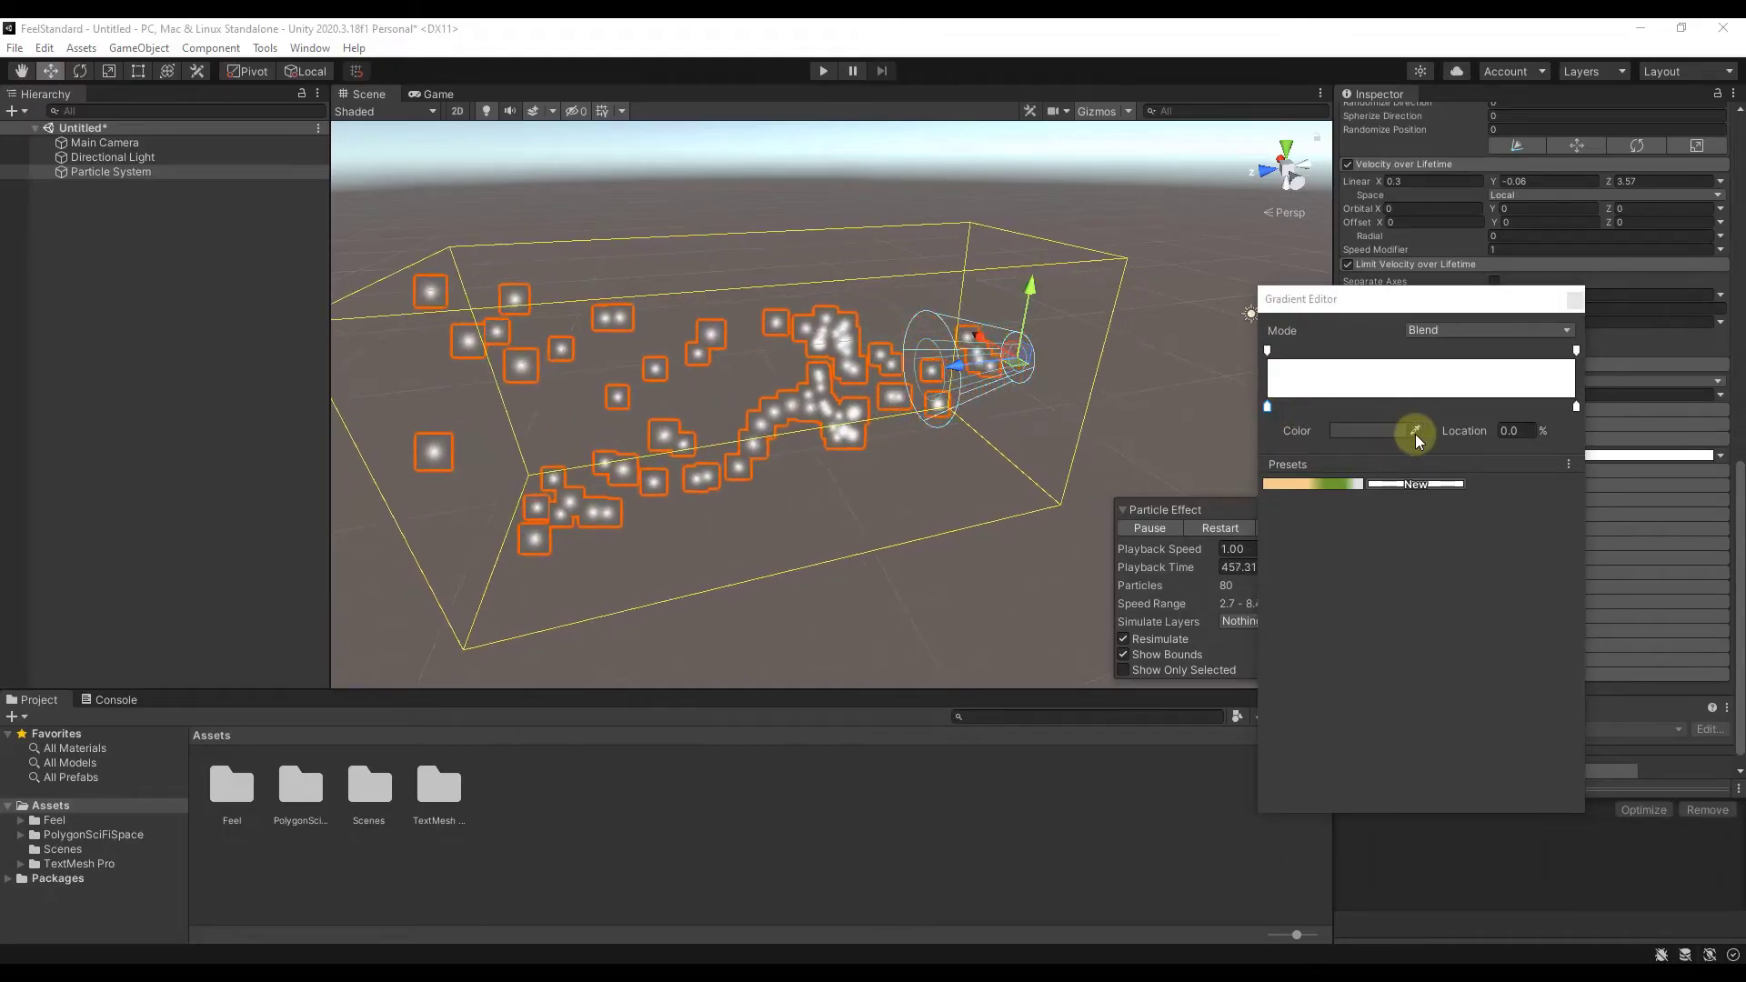
{"action": "left_click", "coordinate": [1377, 428]}
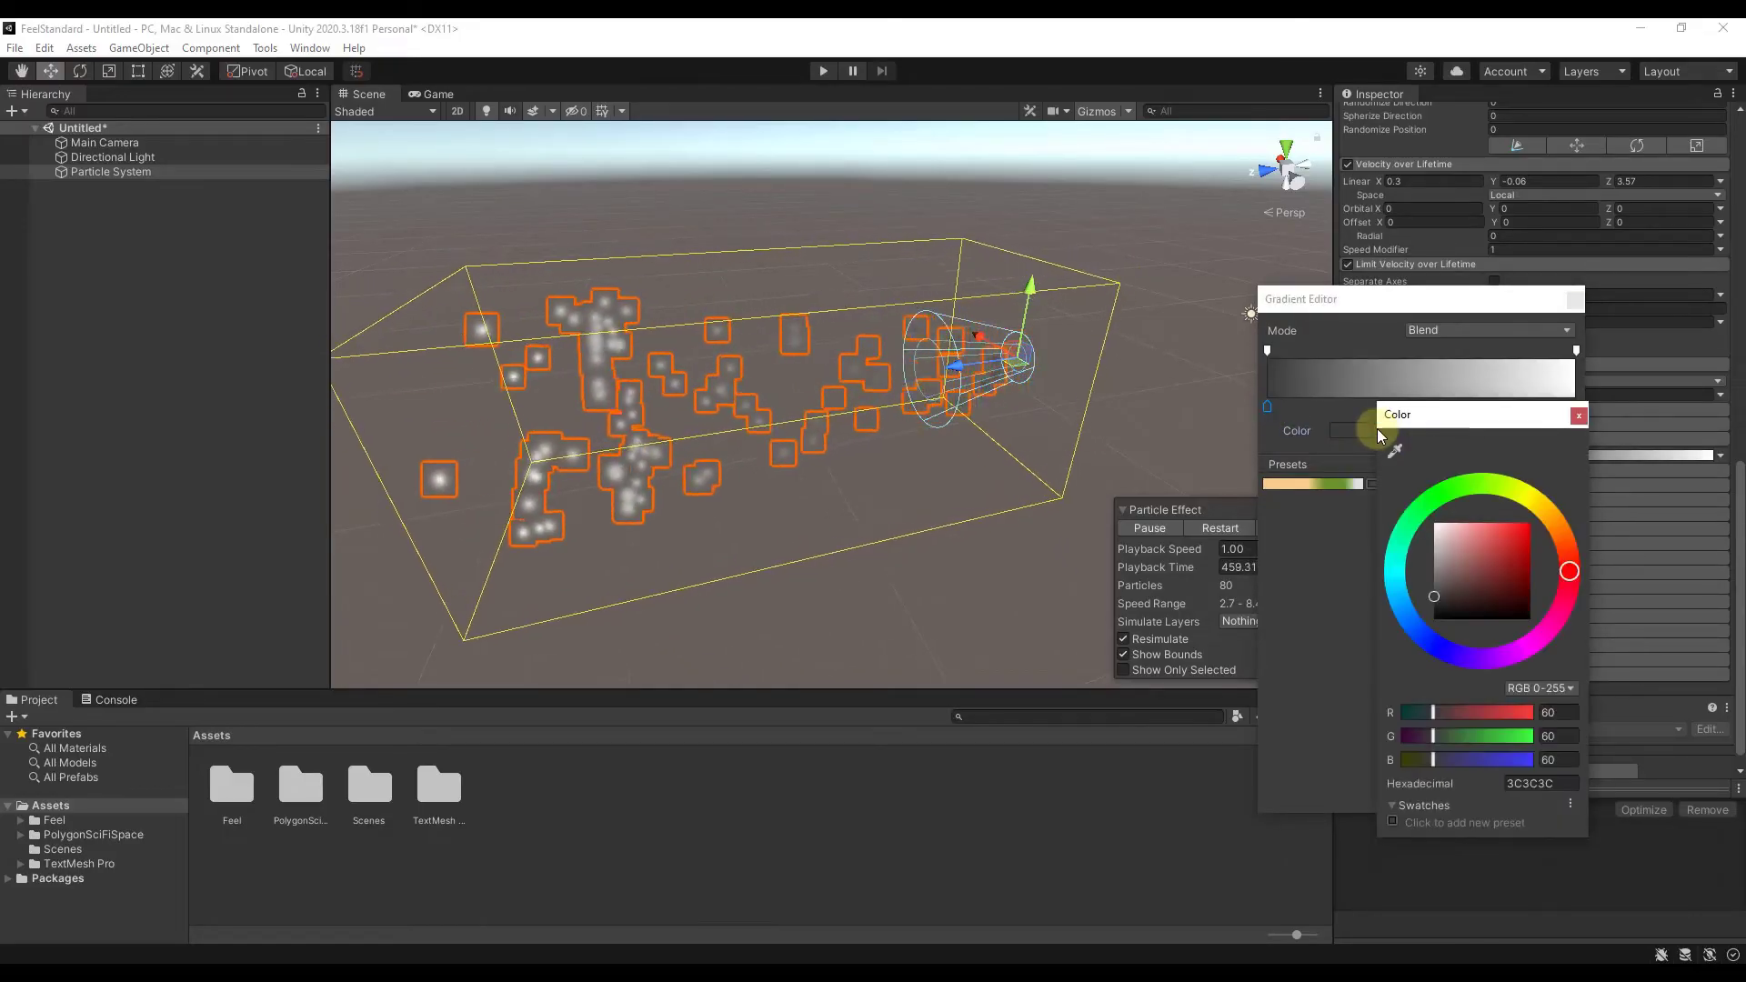
{"action": "left_click_drag", "start_coordinate": [1559, 525], "coordinate": [1552, 511]}
{"action": "left_click_drag", "start_coordinate": [1487, 558], "coordinate": [1537, 527]}
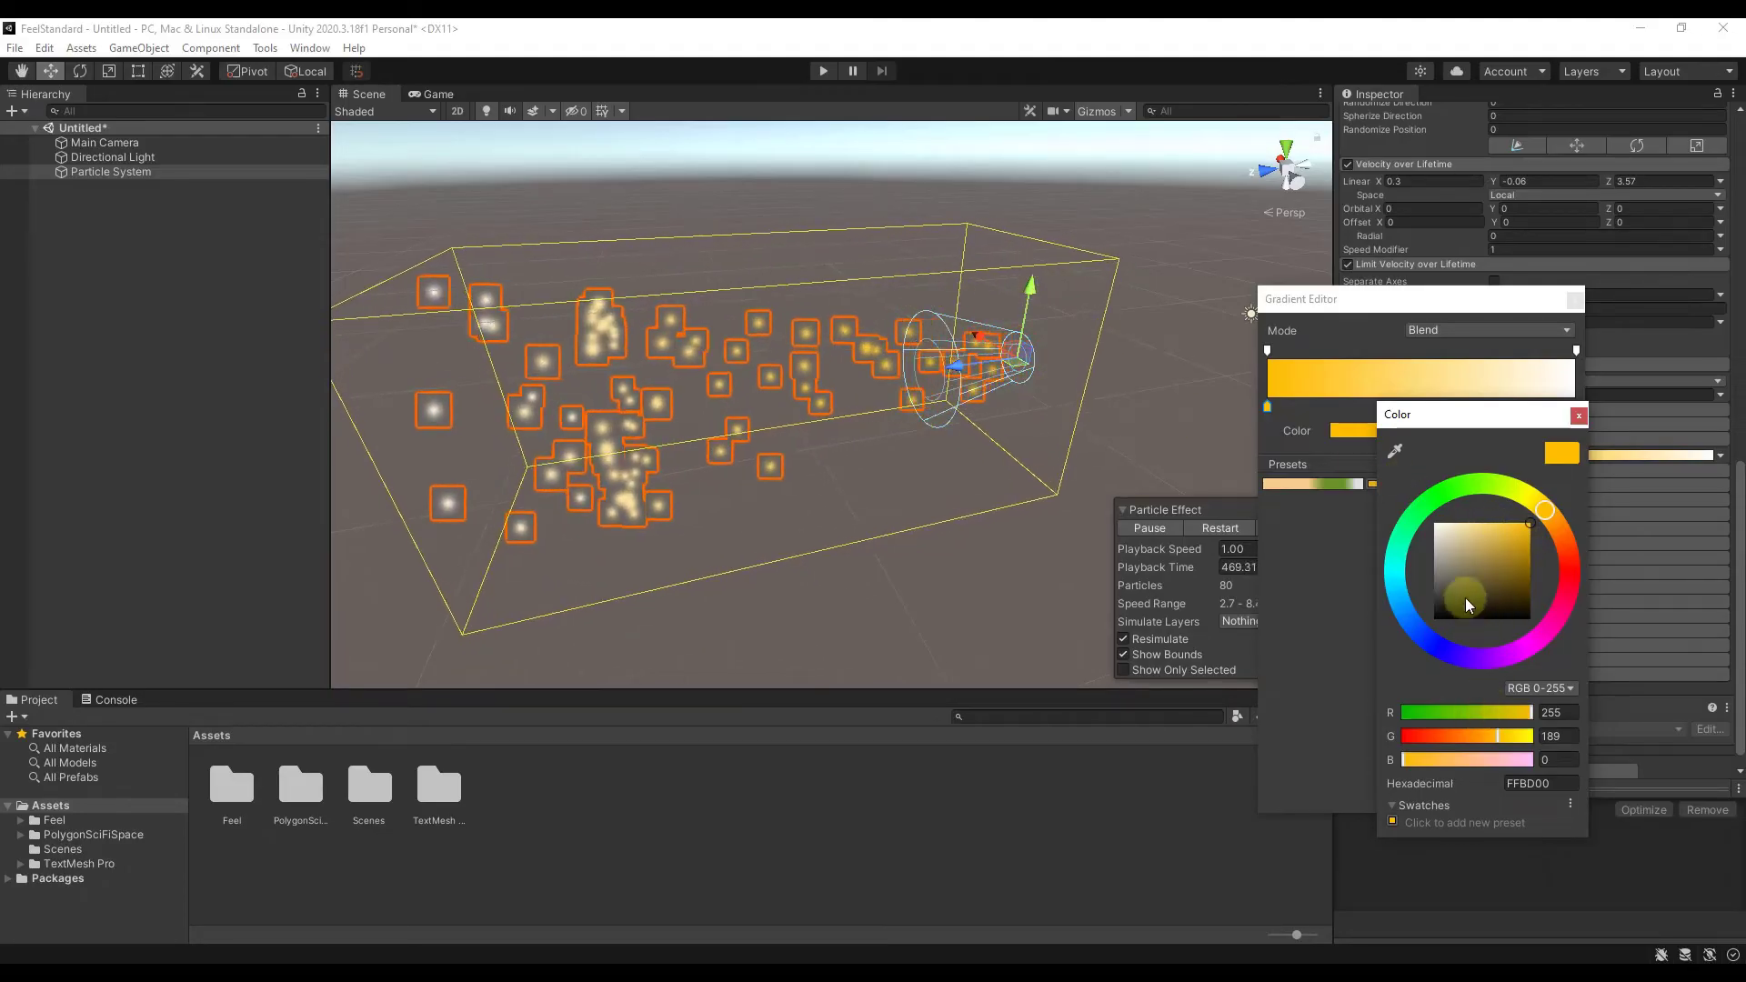
{"action": "left_click", "coordinate": [1579, 416]}
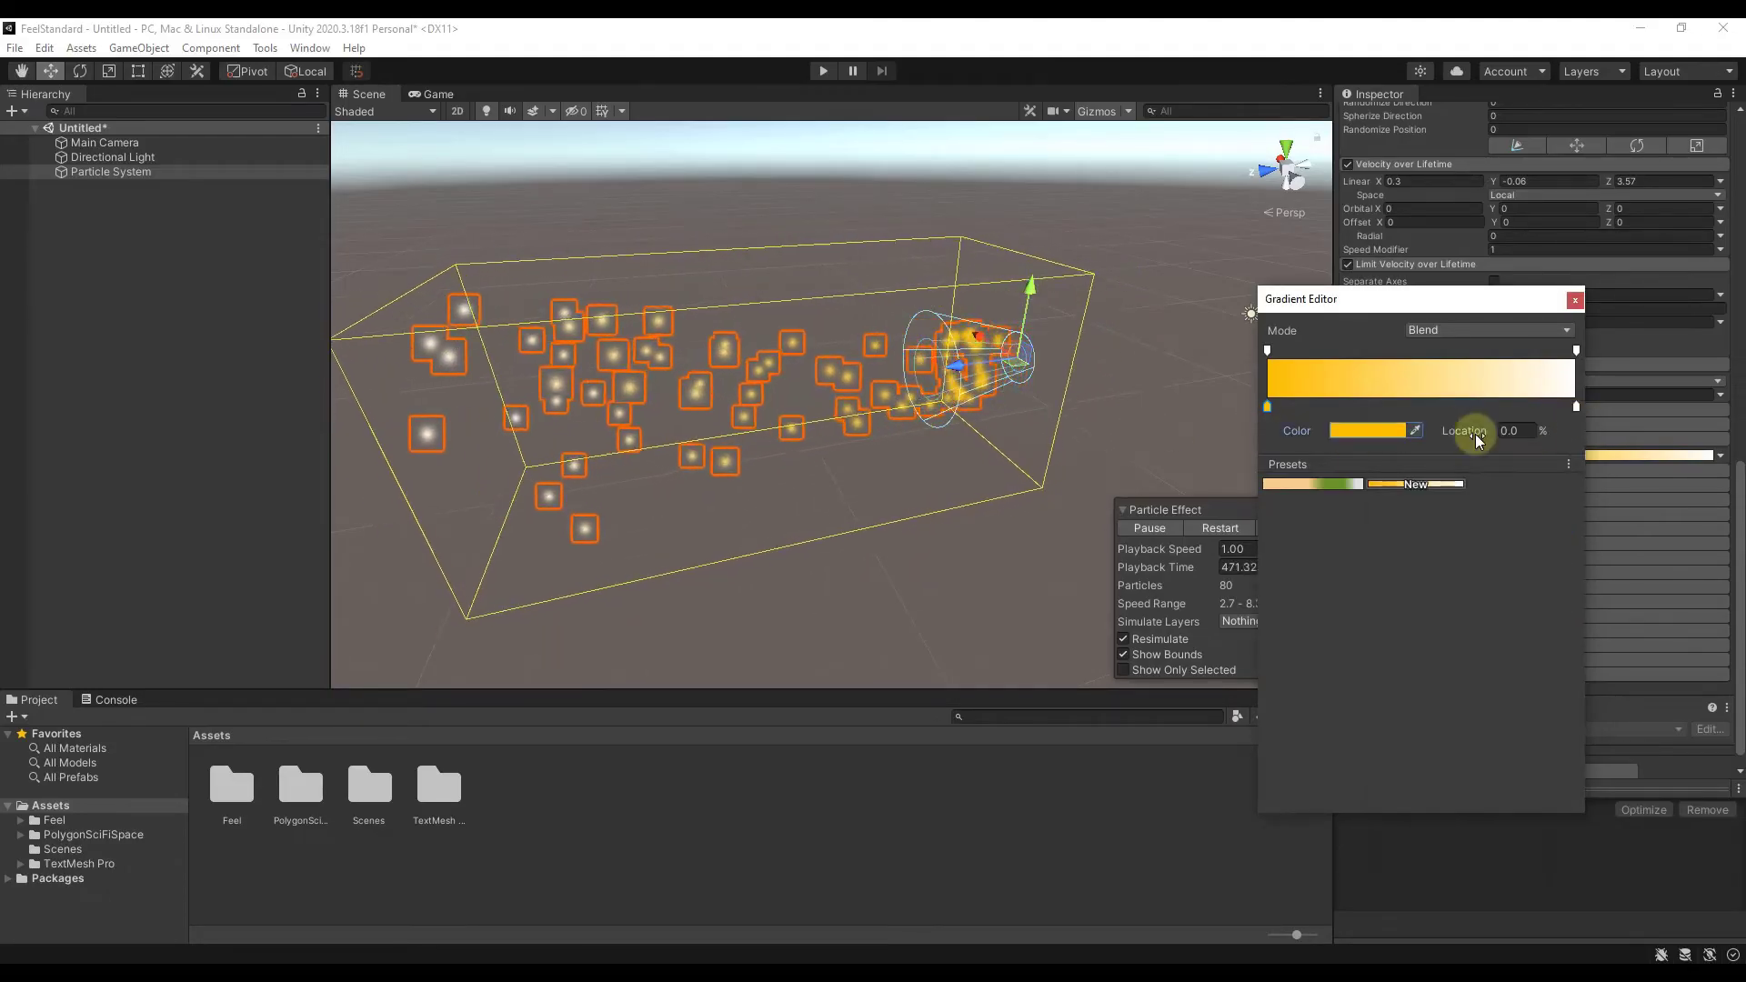
Set the gradient's end color to red E03A2C and close the gradient editor.
{"action": "left_click", "coordinate": [1577, 408]}
{"action": "left_click", "coordinate": [1390, 433]}
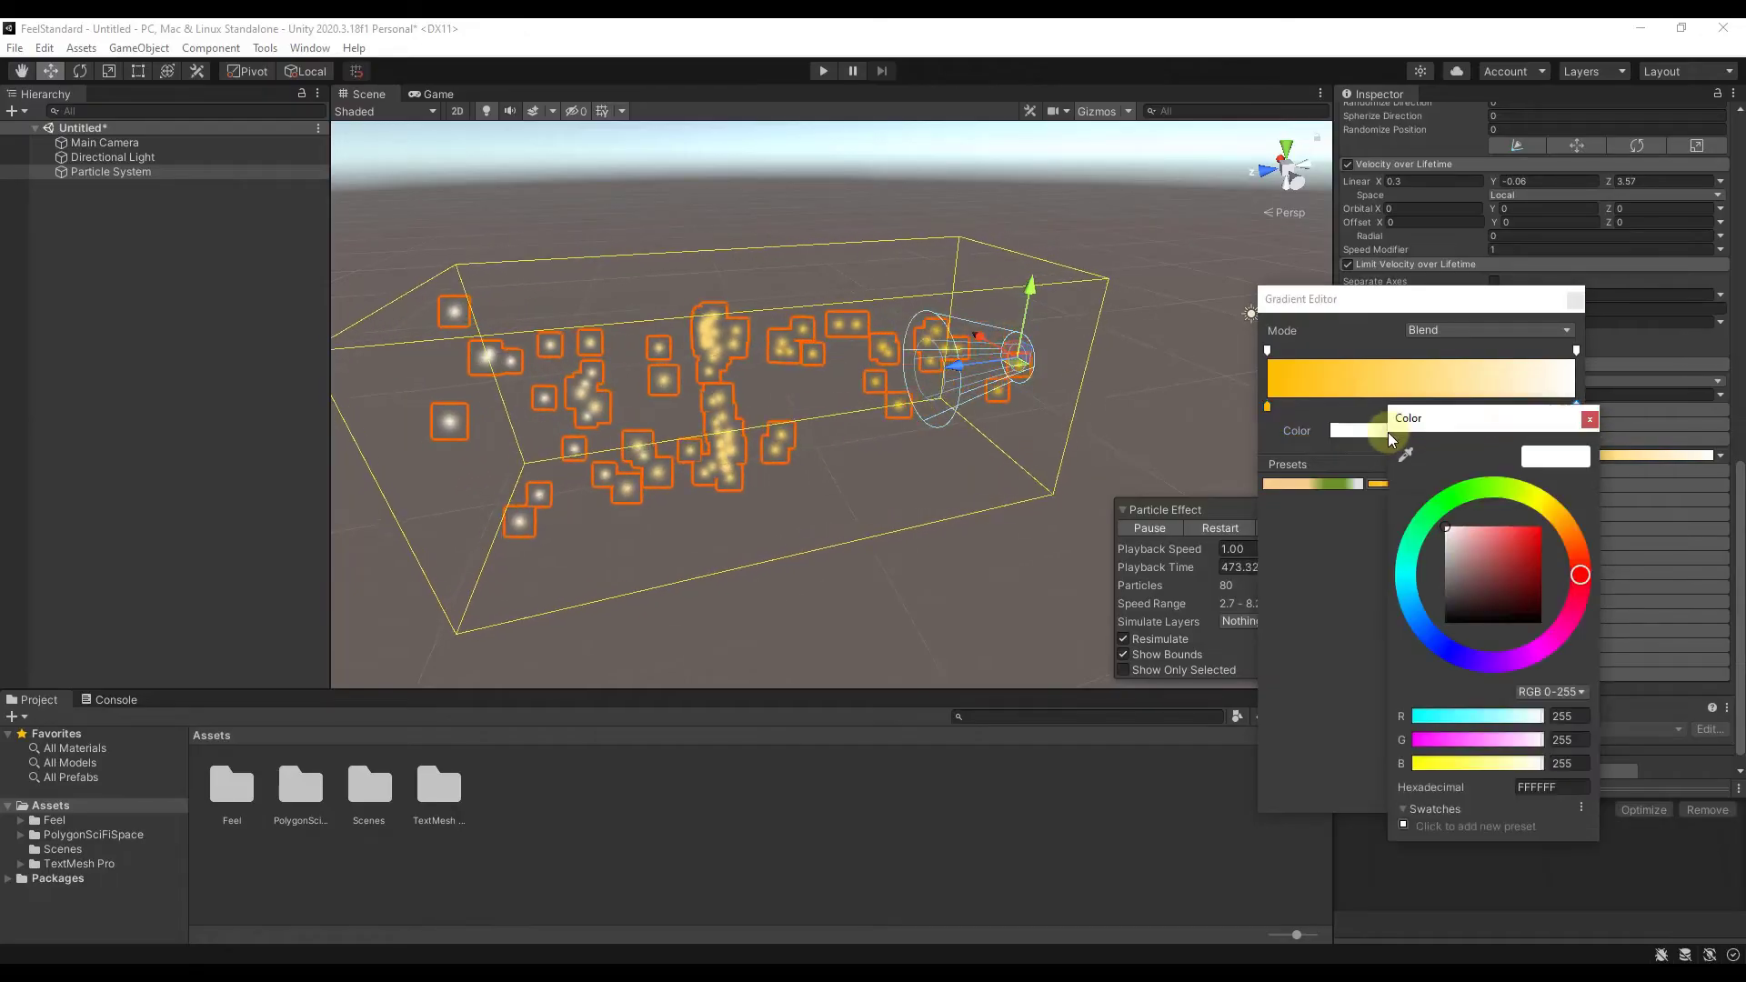
{"action": "left_click", "coordinate": [1489, 561]}
{"action": "mouse_move", "coordinate": [1492, 560]}
{"action": "left_mouse_down"}
{"action": "mouse_move", "coordinate": [1519, 531]}
{"action": "mouse_move", "coordinate": [1580, 567]}
{"action": "left_mouse_up"}
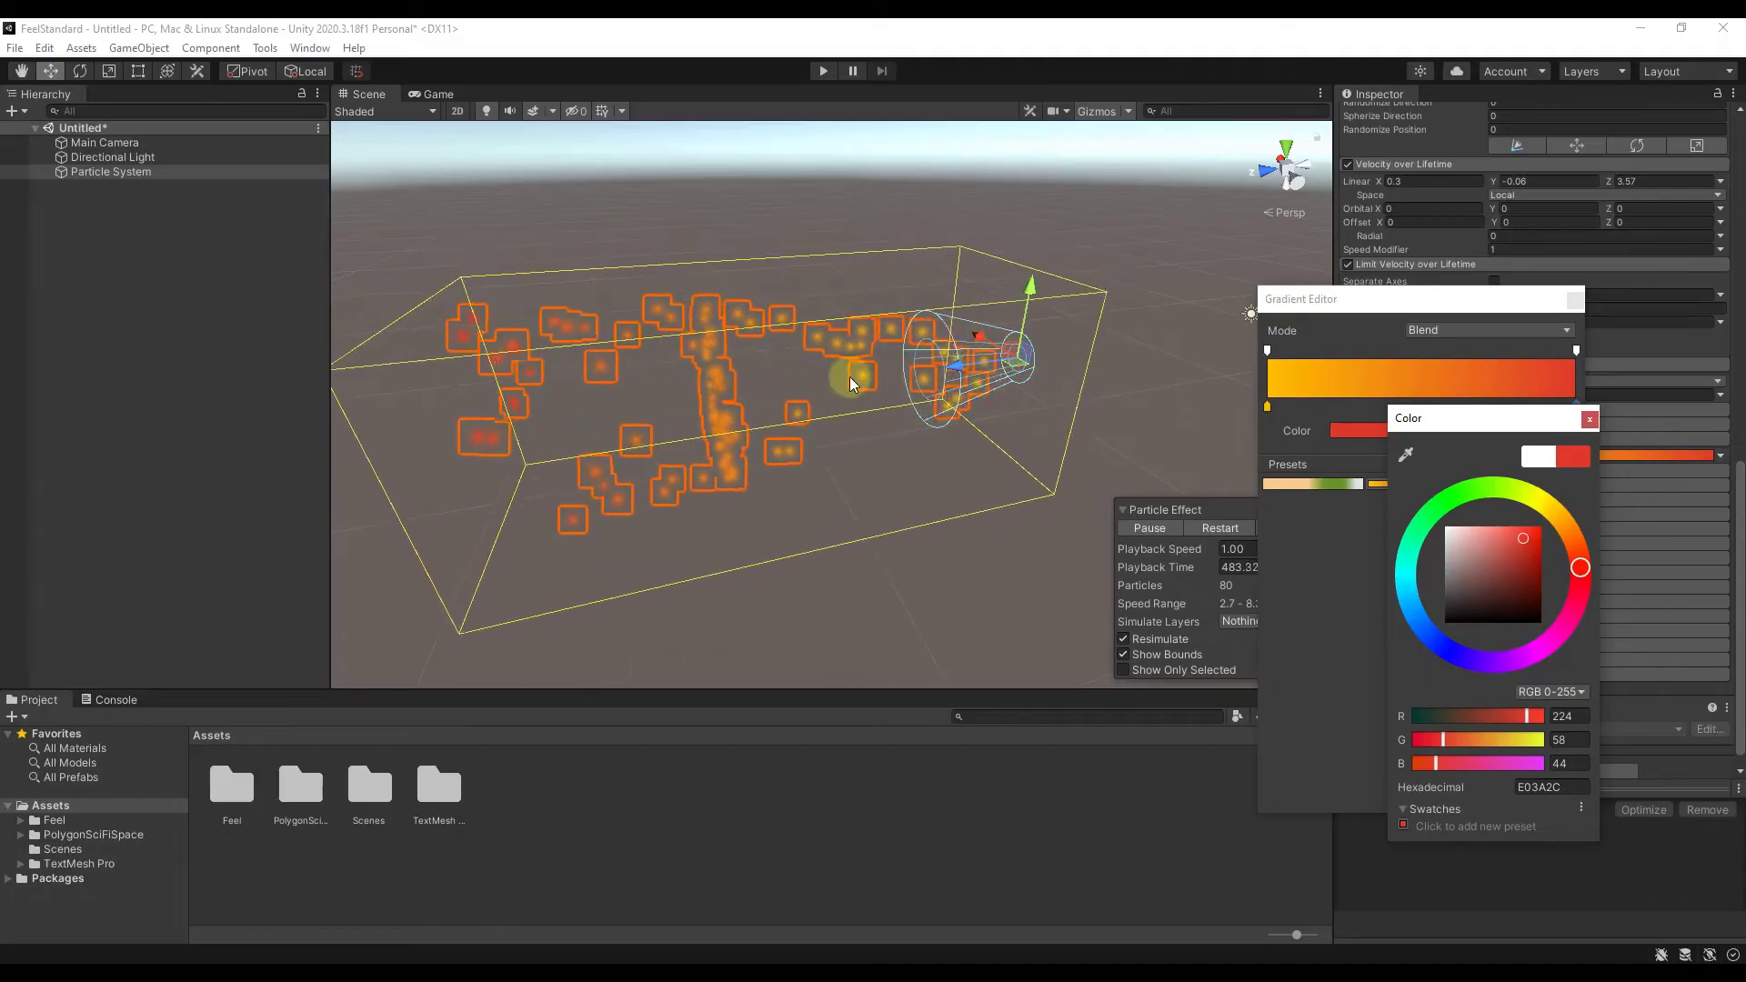
{"action": "left_click", "coordinate": [1589, 421]}
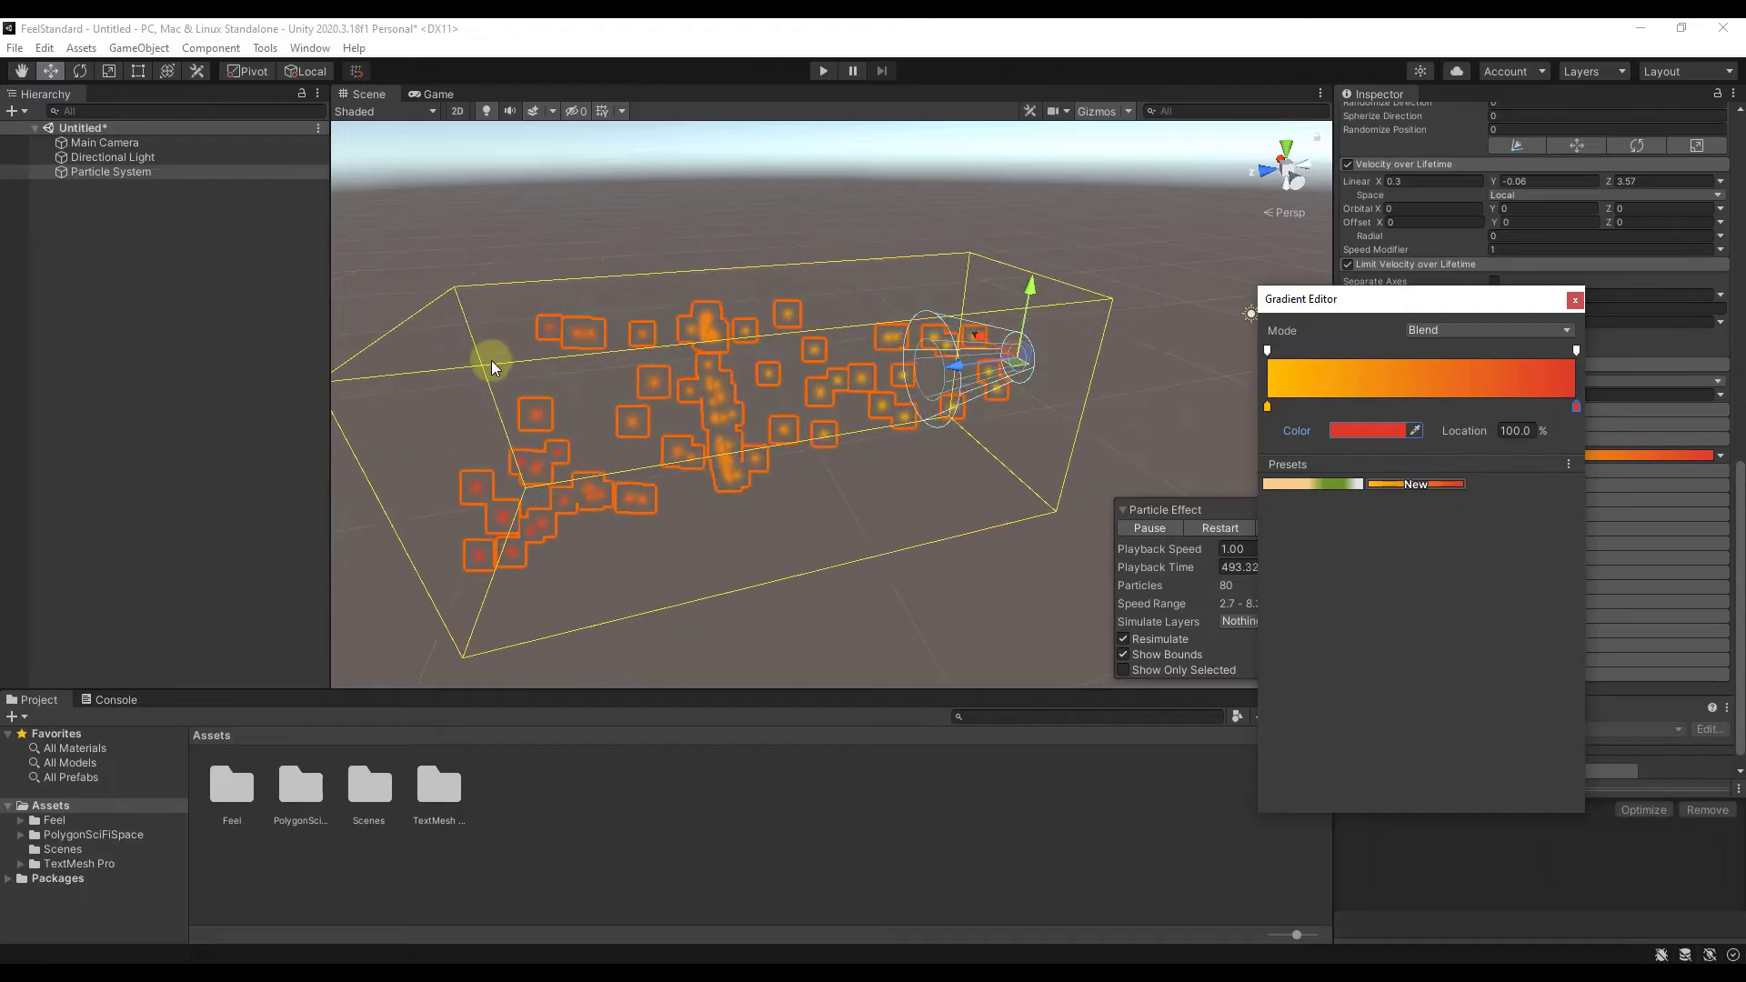
{"action": "left_click", "coordinate": [1574, 300]}
Try the Color by Speed module and disable it again.
{"action": "left_click", "coordinate": [1405, 470]}
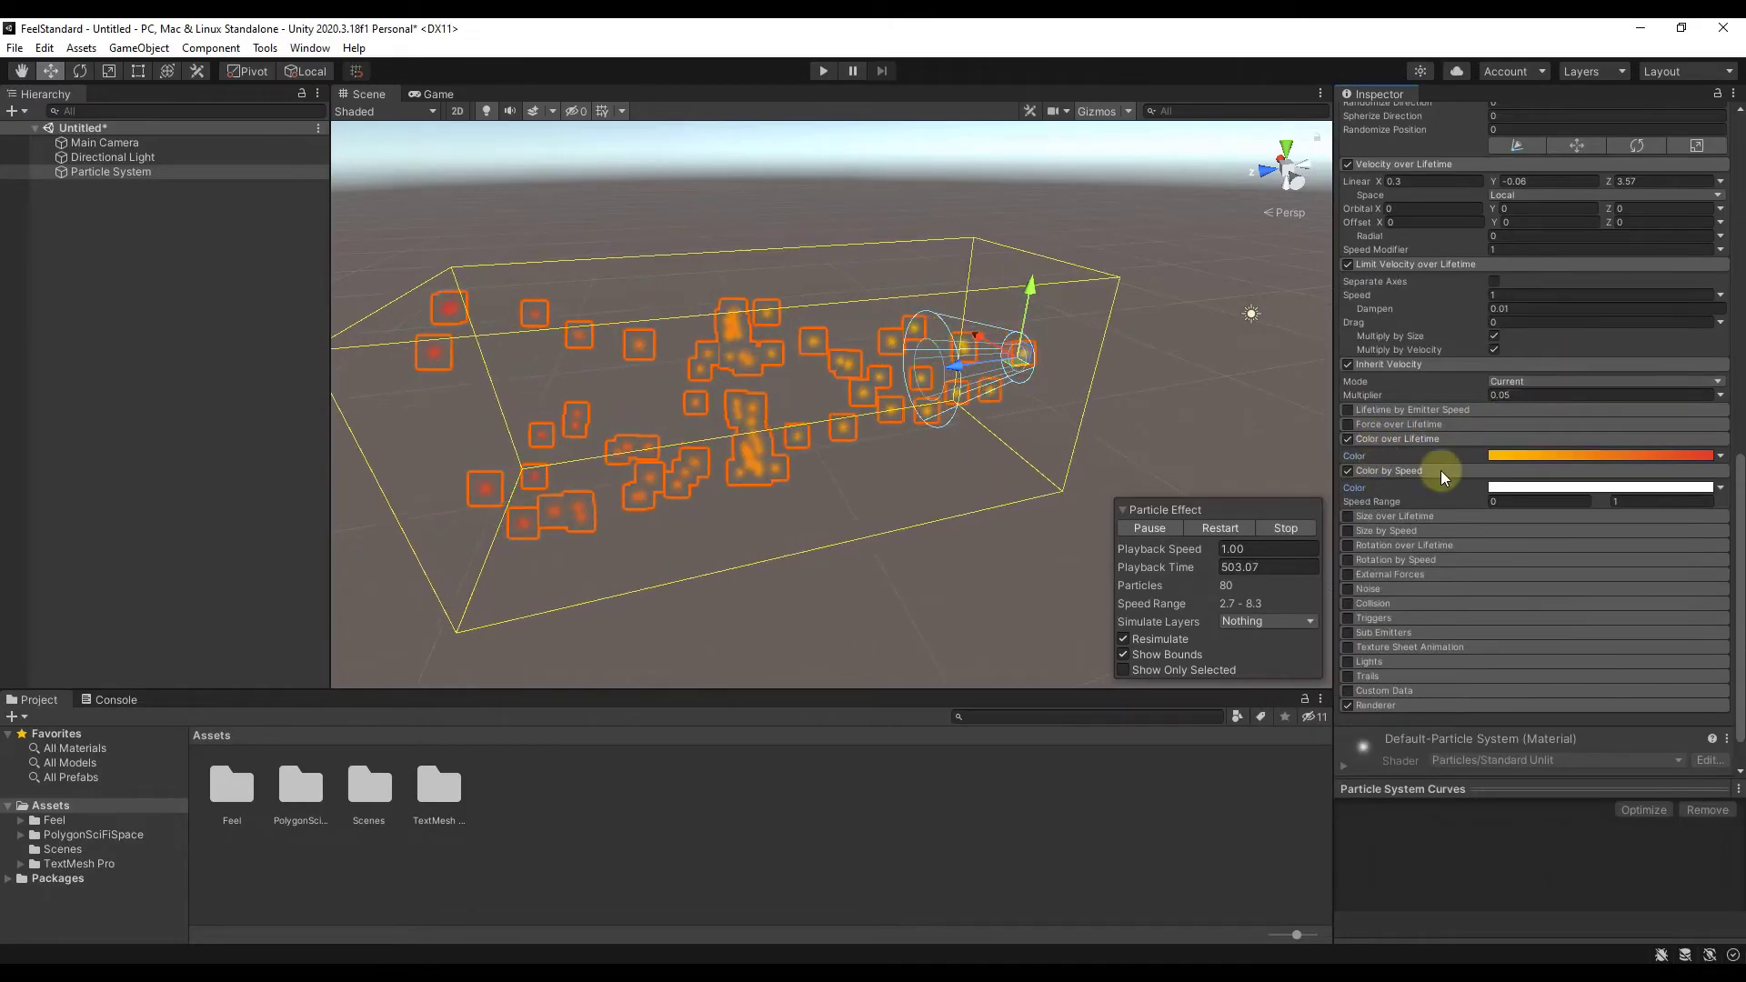
{"action": "left_click", "coordinate": [1347, 471]}
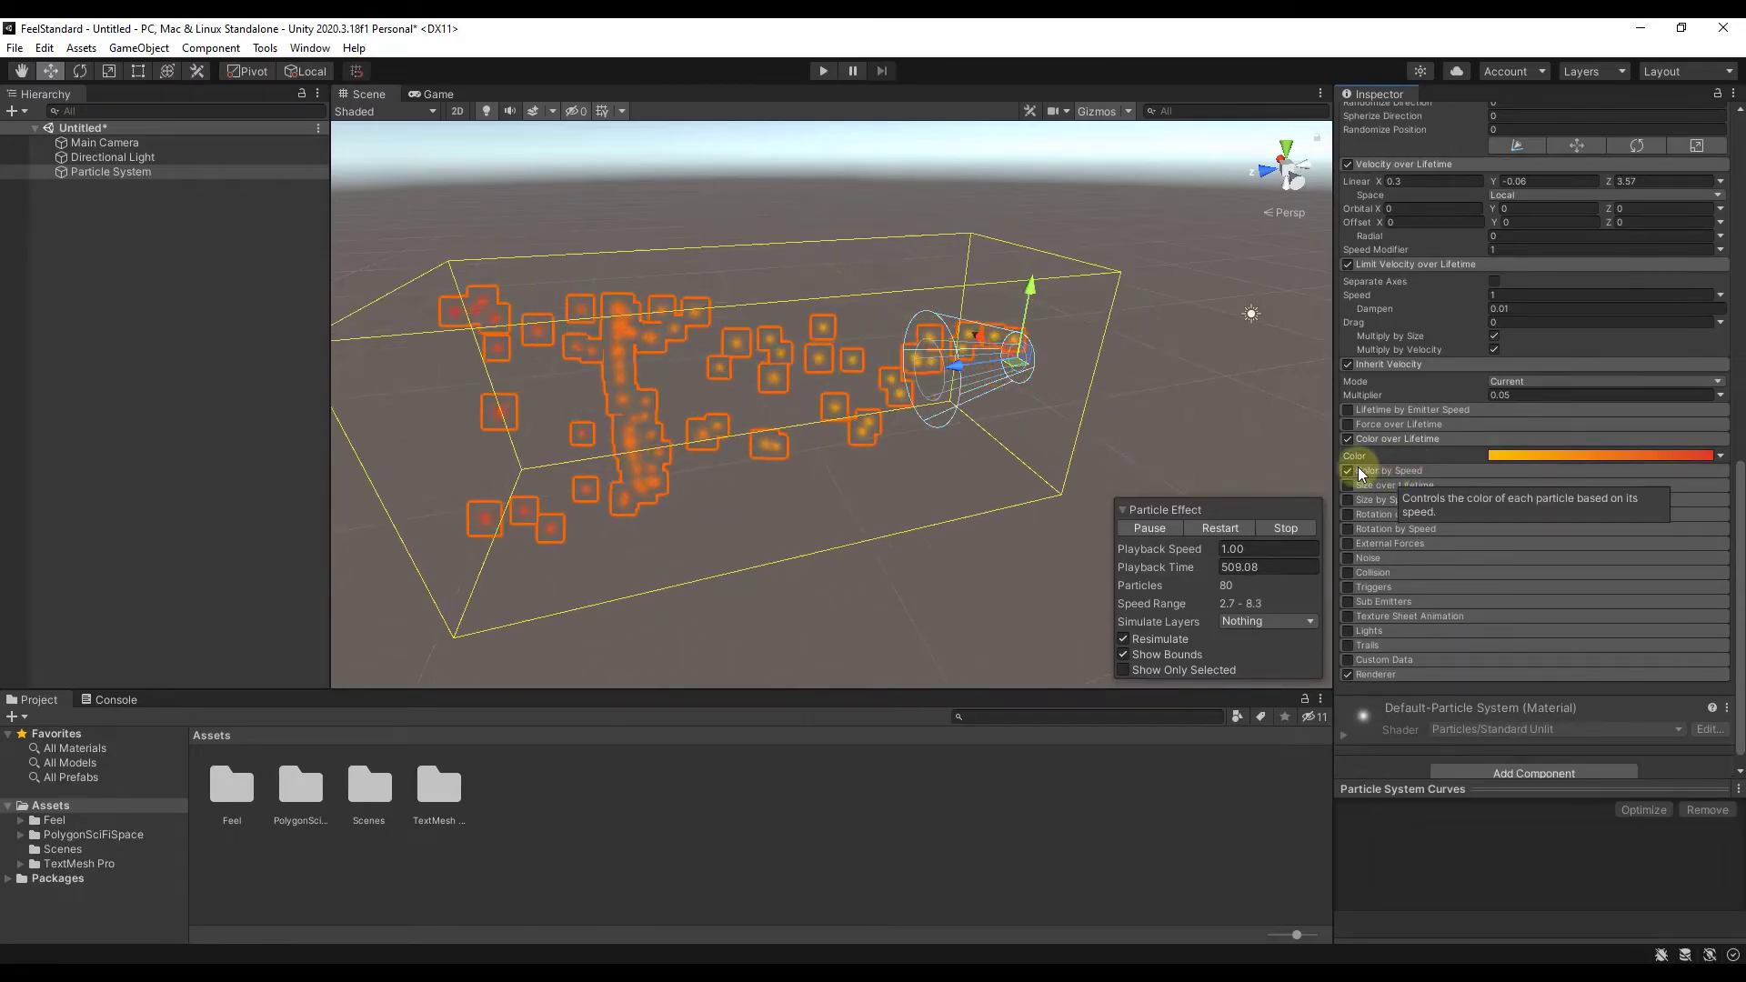
{"action": "left_click", "coordinate": [1348, 470]}
Enable Size over Lifetime, apply the linearly decreasing preset to its size curve, and disable the module.
{"action": "left_click", "coordinate": [1379, 486]}
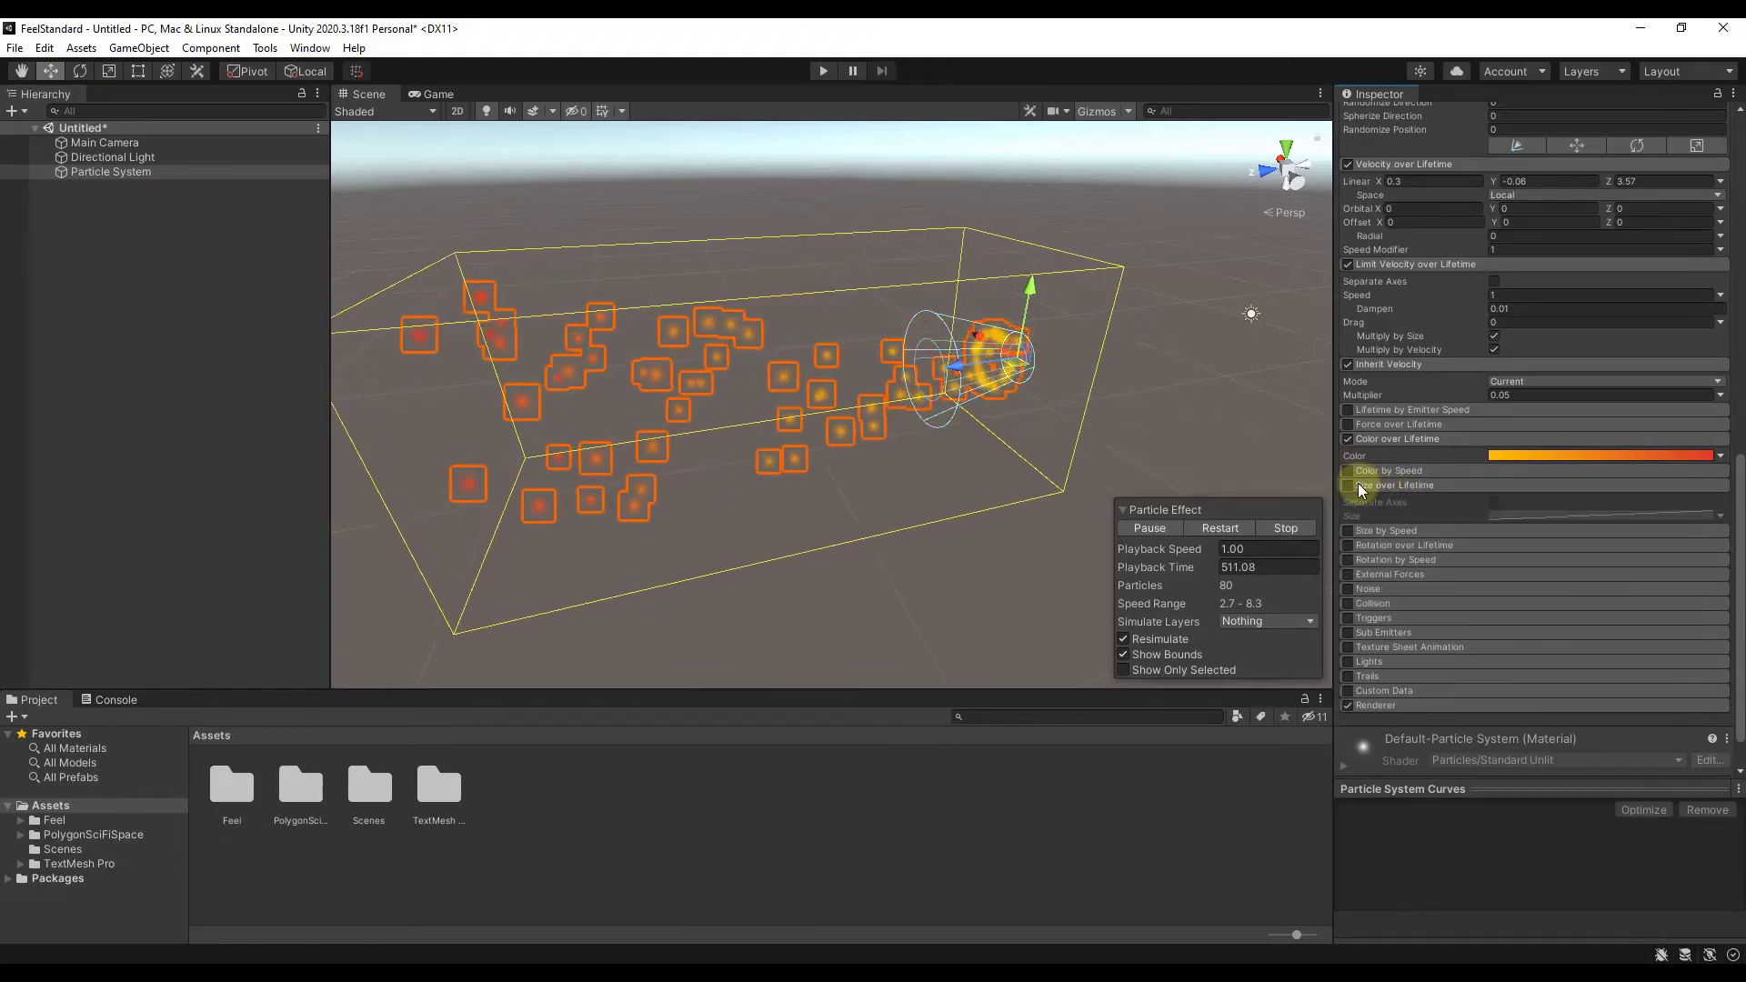
{"action": "left_click", "coordinate": [1348, 485]}
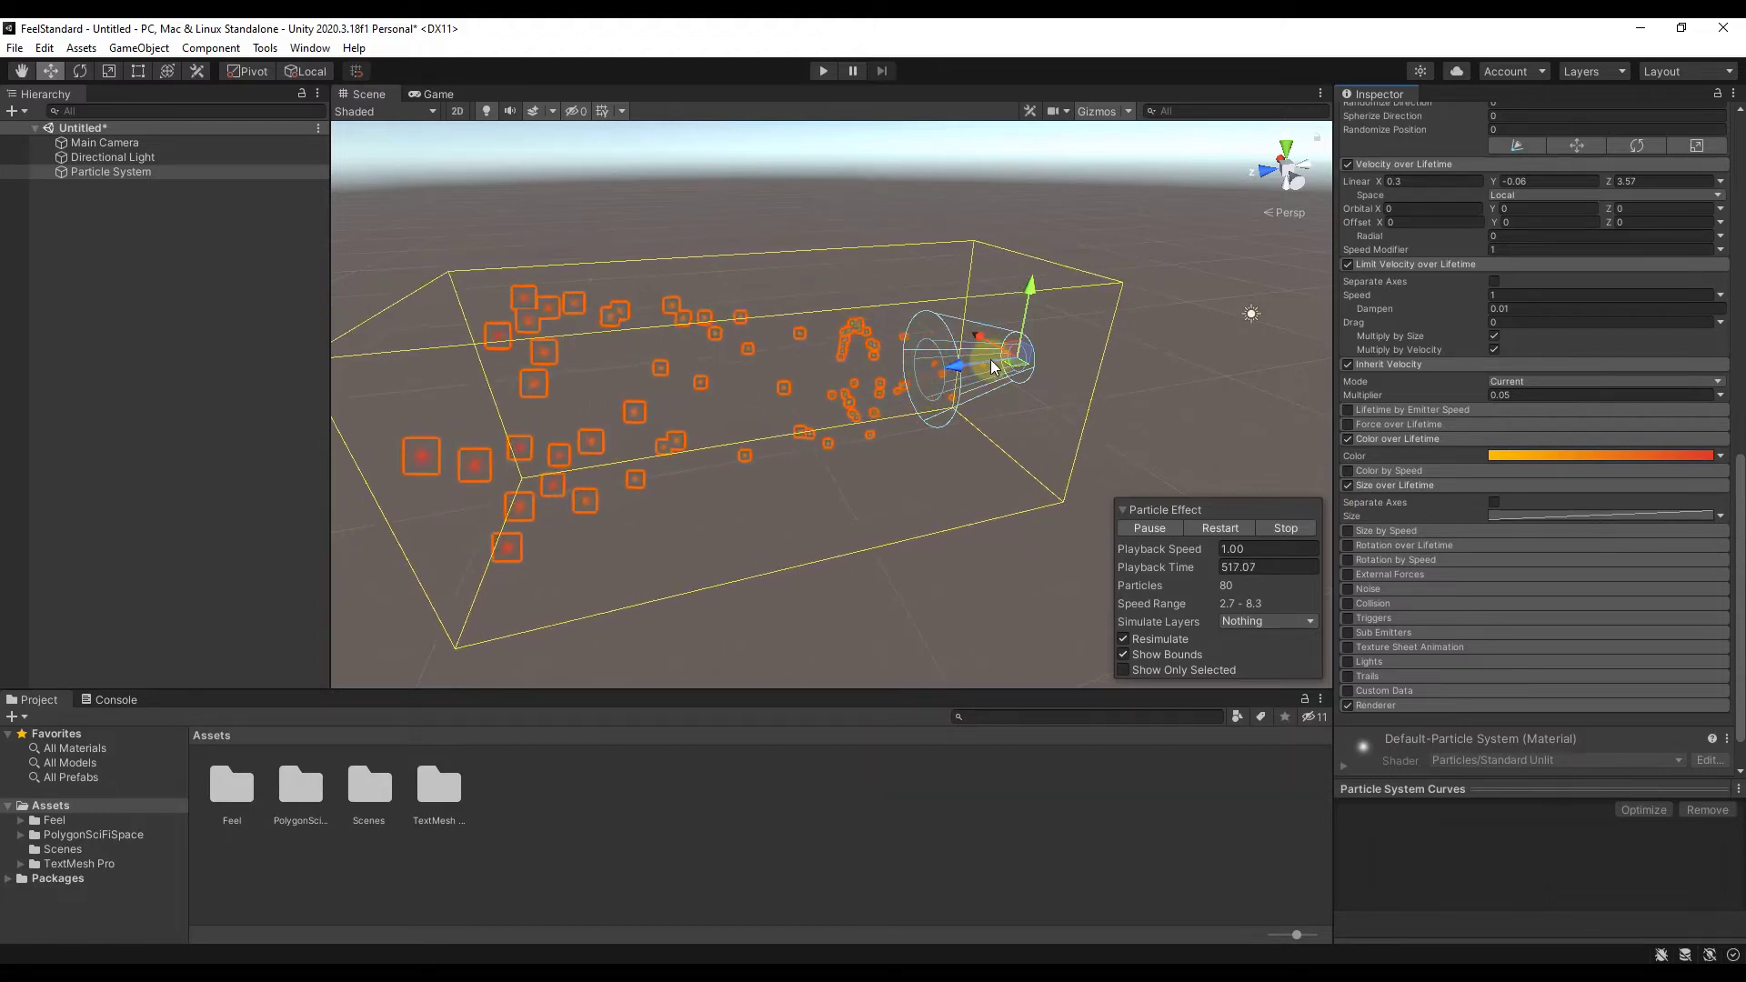
{"action": "left_click", "coordinate": [1580, 516]}
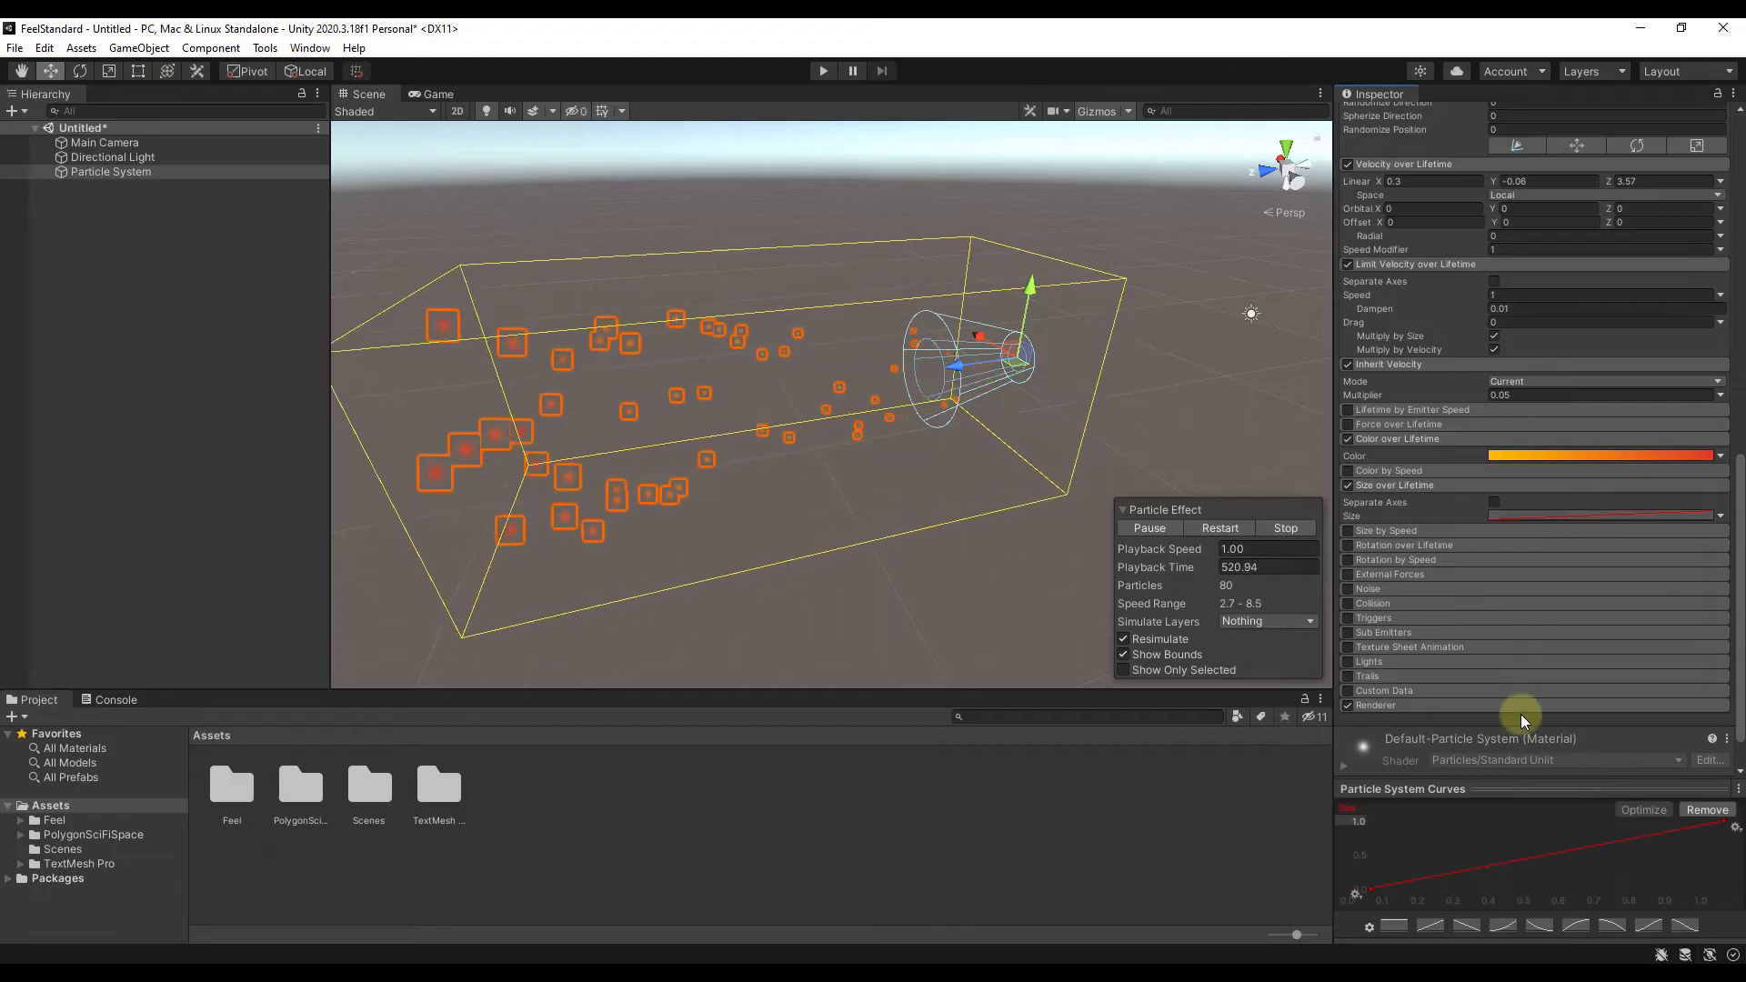
{"action": "left_click", "coordinate": [1466, 925]}
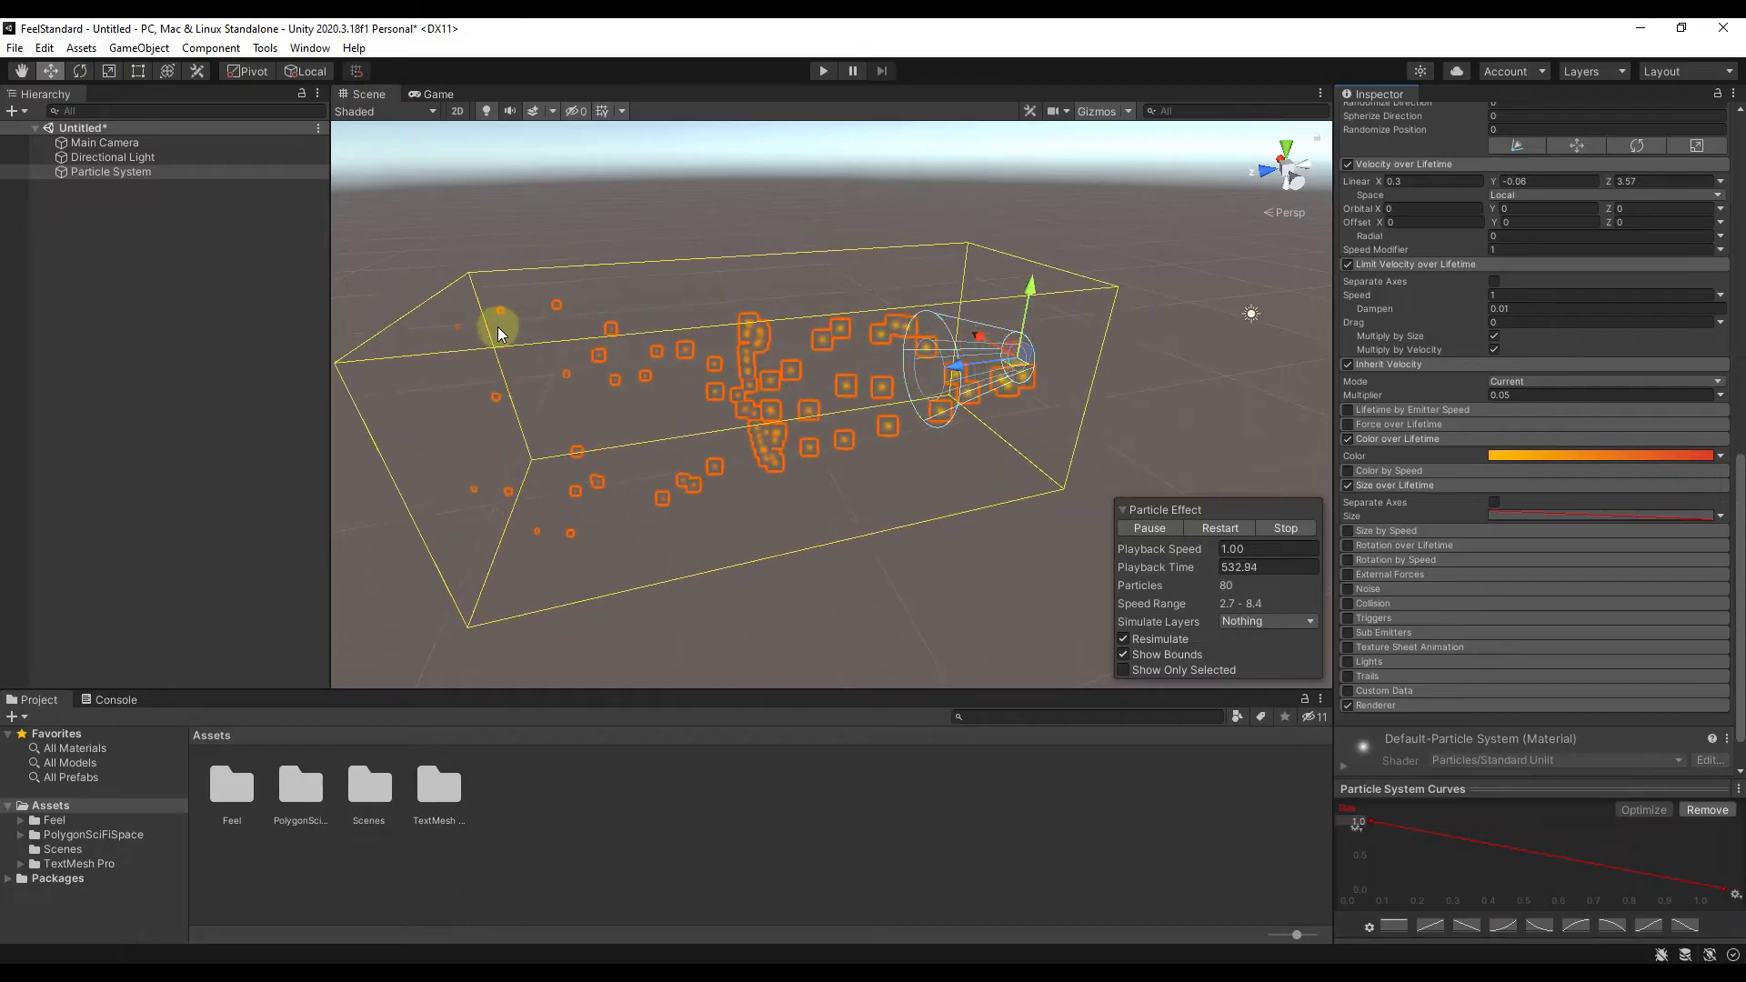
{"action": "left_click", "coordinate": [1348, 484]}
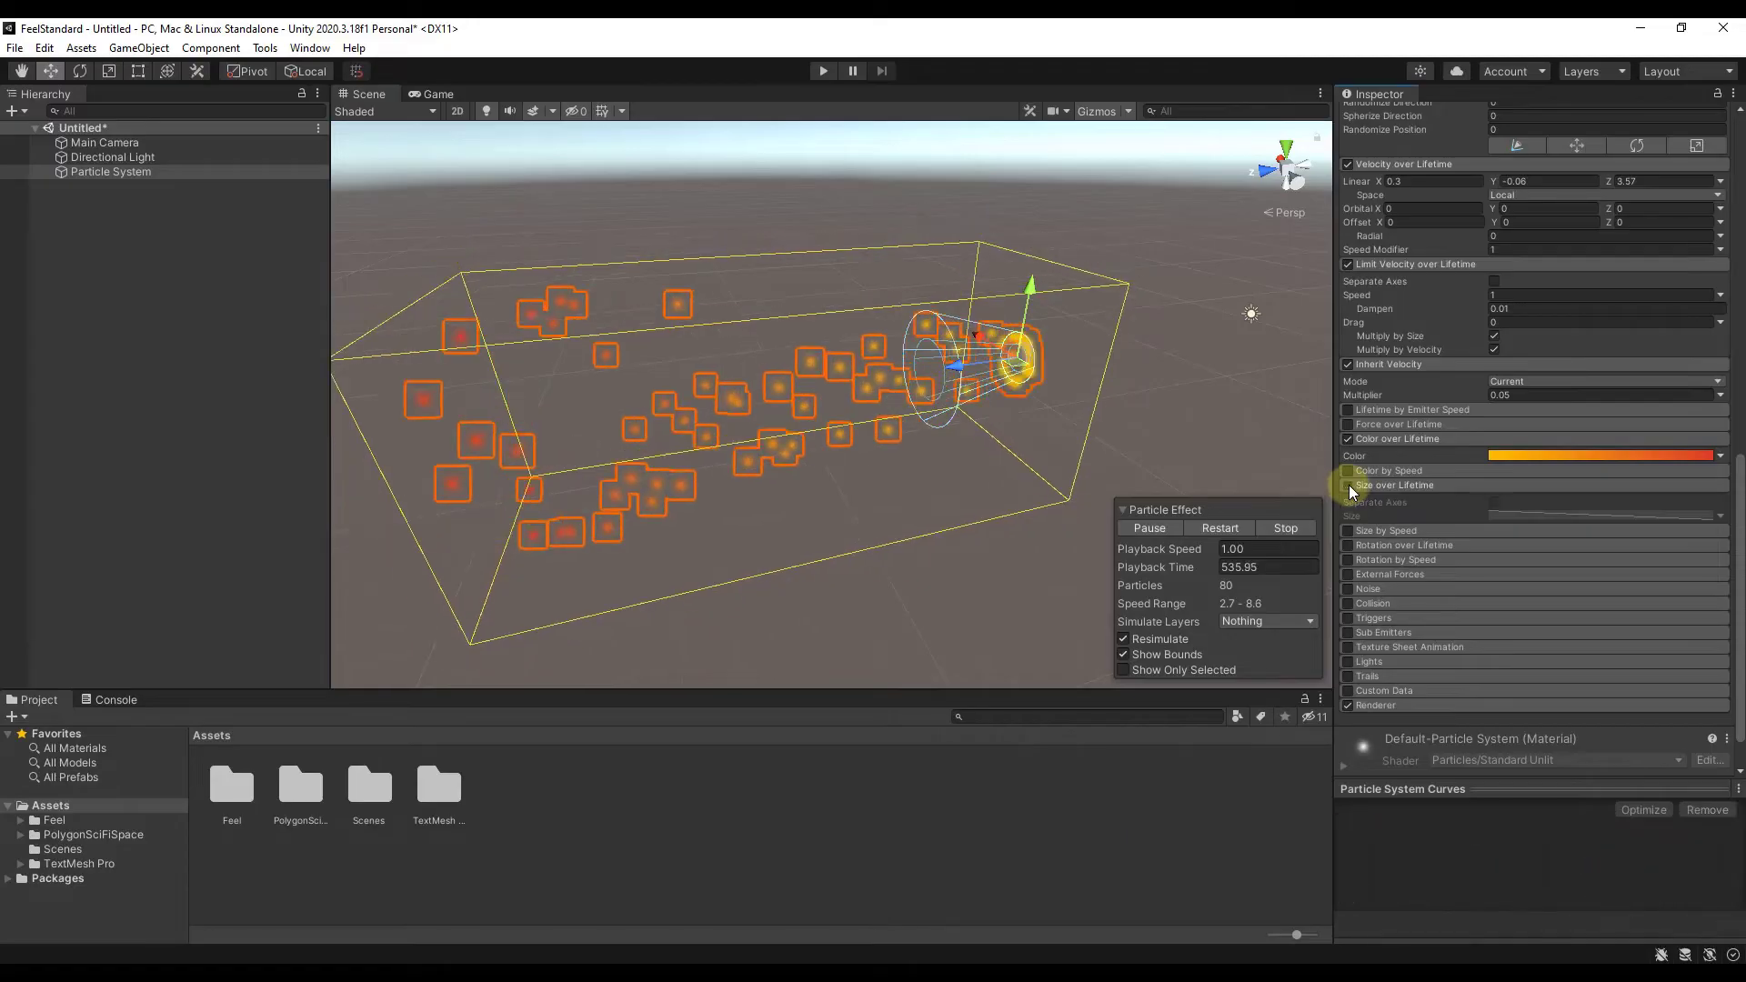
Enable Size by Speed with a linearly decreasing curve, set the Speed Range minimum to 6.31, and disable the module.
{"action": "left_click", "coordinate": [1347, 531]}
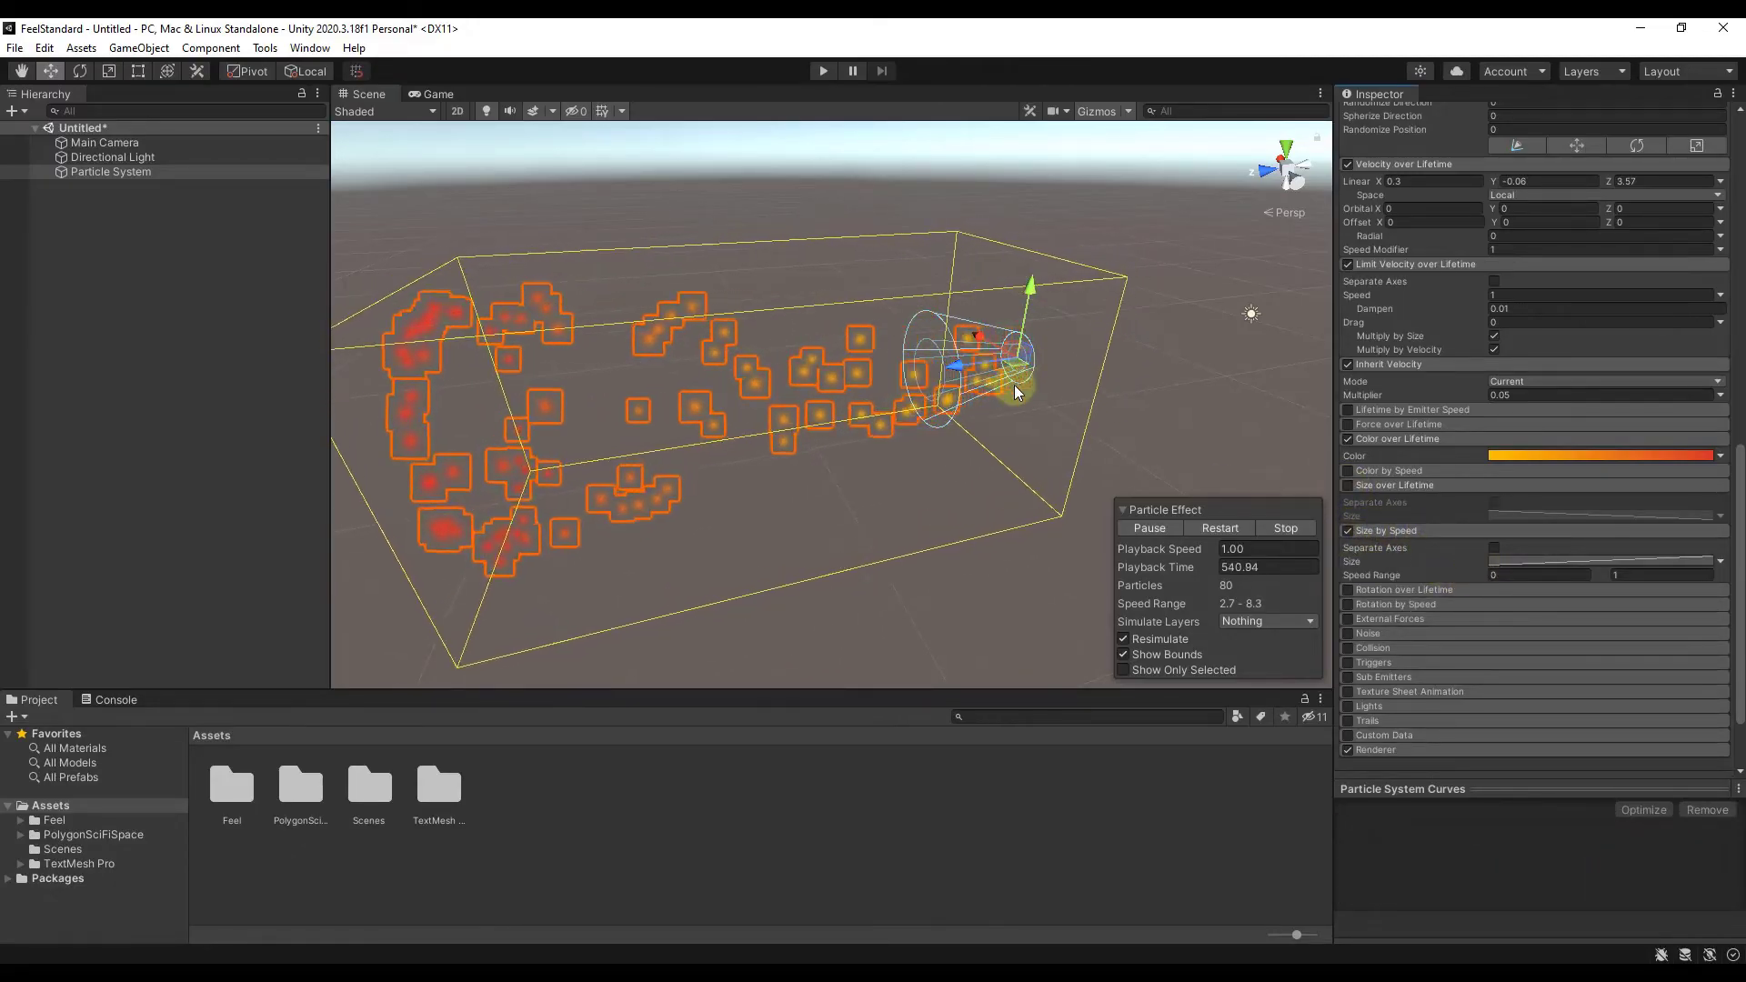
{"action": "left_click", "coordinate": [1560, 563]}
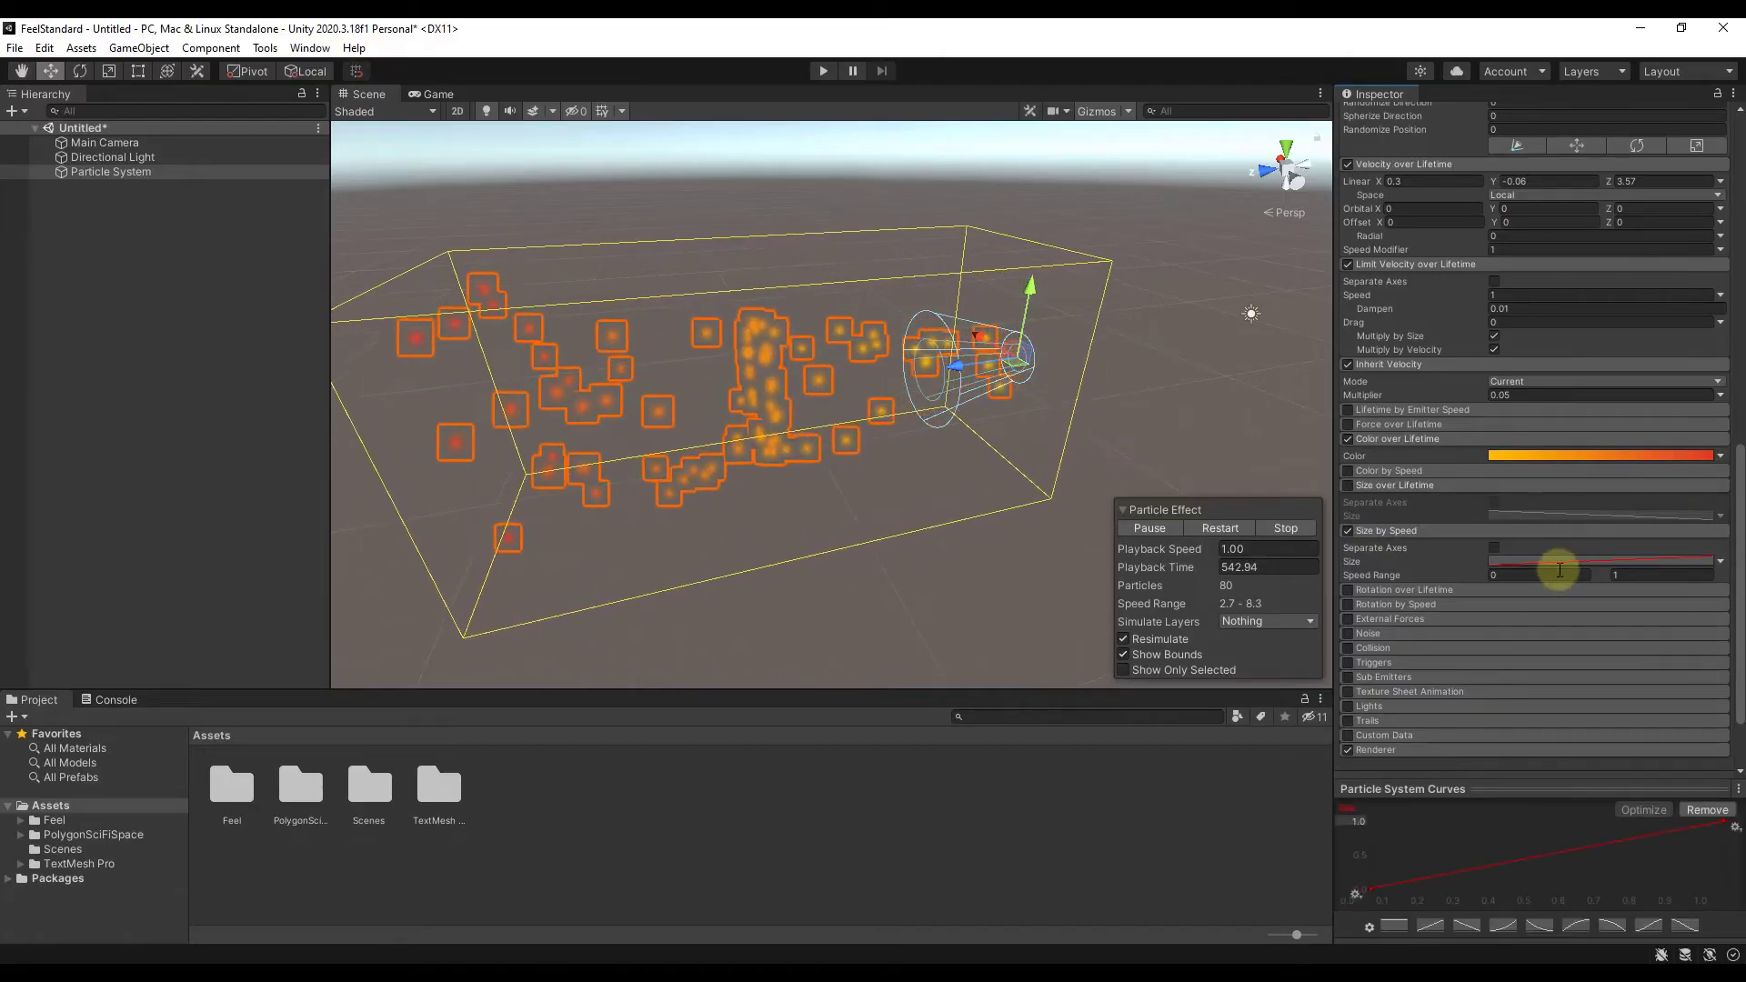
{"action": "left_click", "coordinate": [1460, 925]}
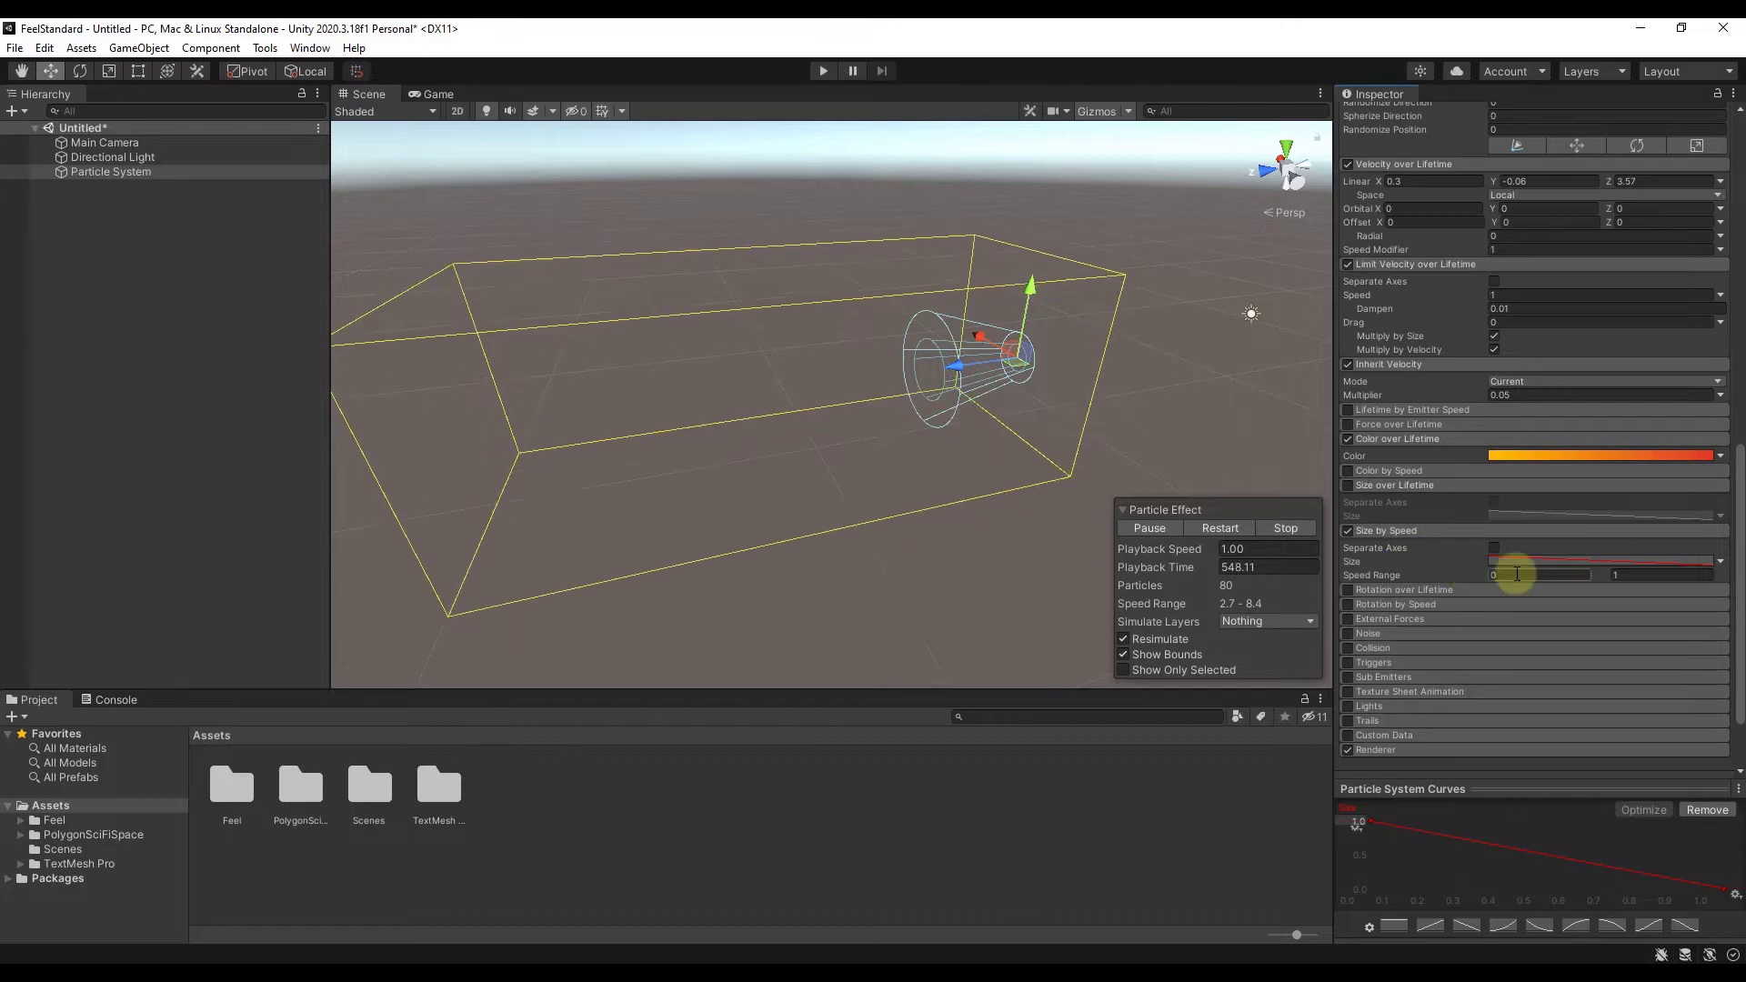
{"action": "left_click_drag", "start_coordinate": [1517, 574], "coordinate": [1681, 579]}
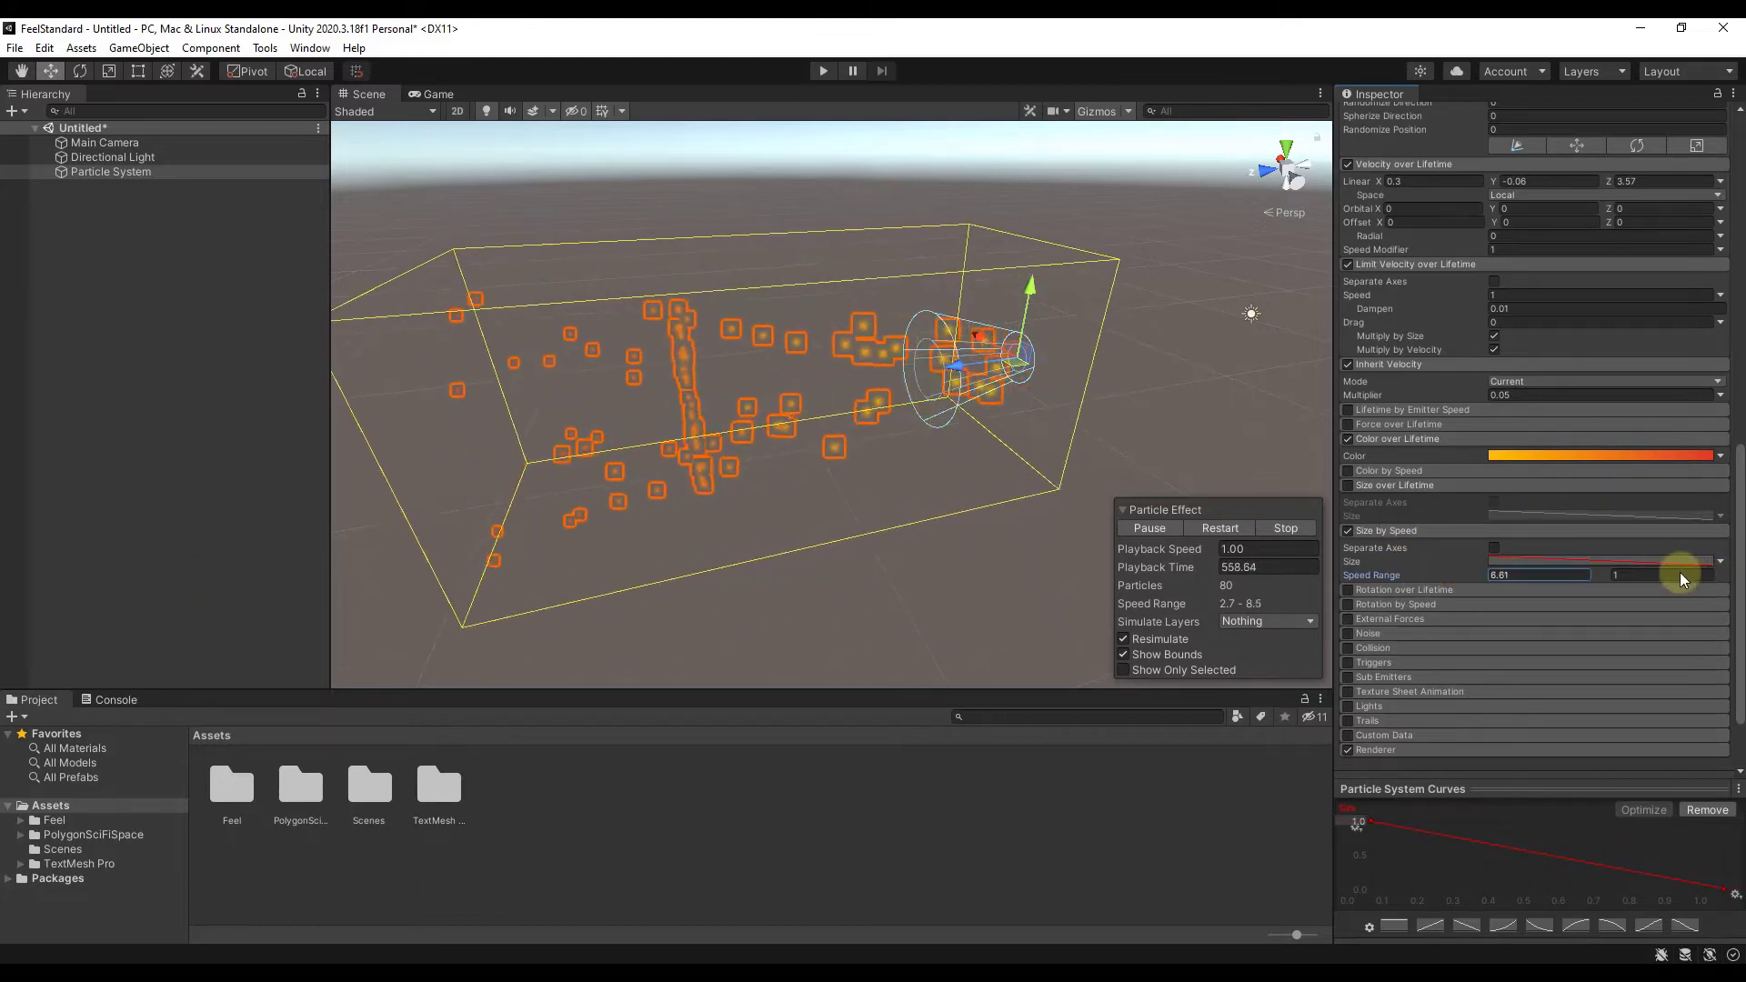
{"action": "left_click", "coordinate": [1349, 531]}
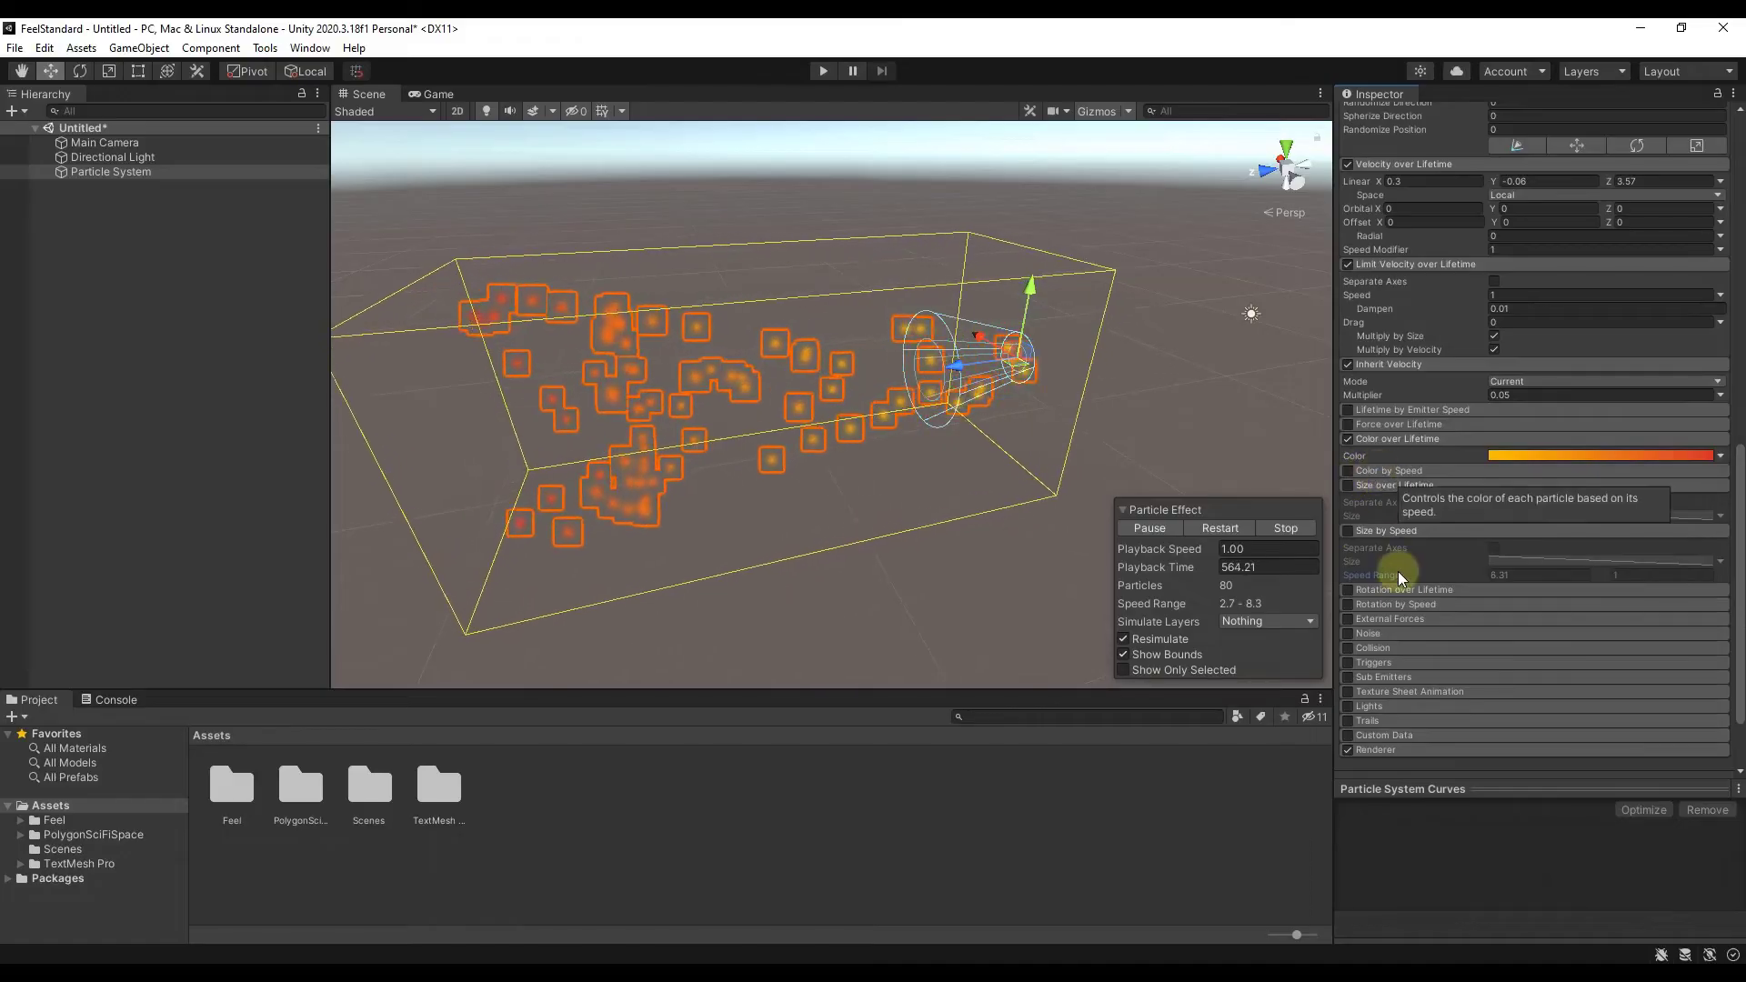
Look over the Rotation by Speed settings and try Rotation over Lifetime at its angular velocity of 45.
{"action": "scroll", "coordinate": [1406, 593], "scroll_direction": "down", "scroll_amount": 3}
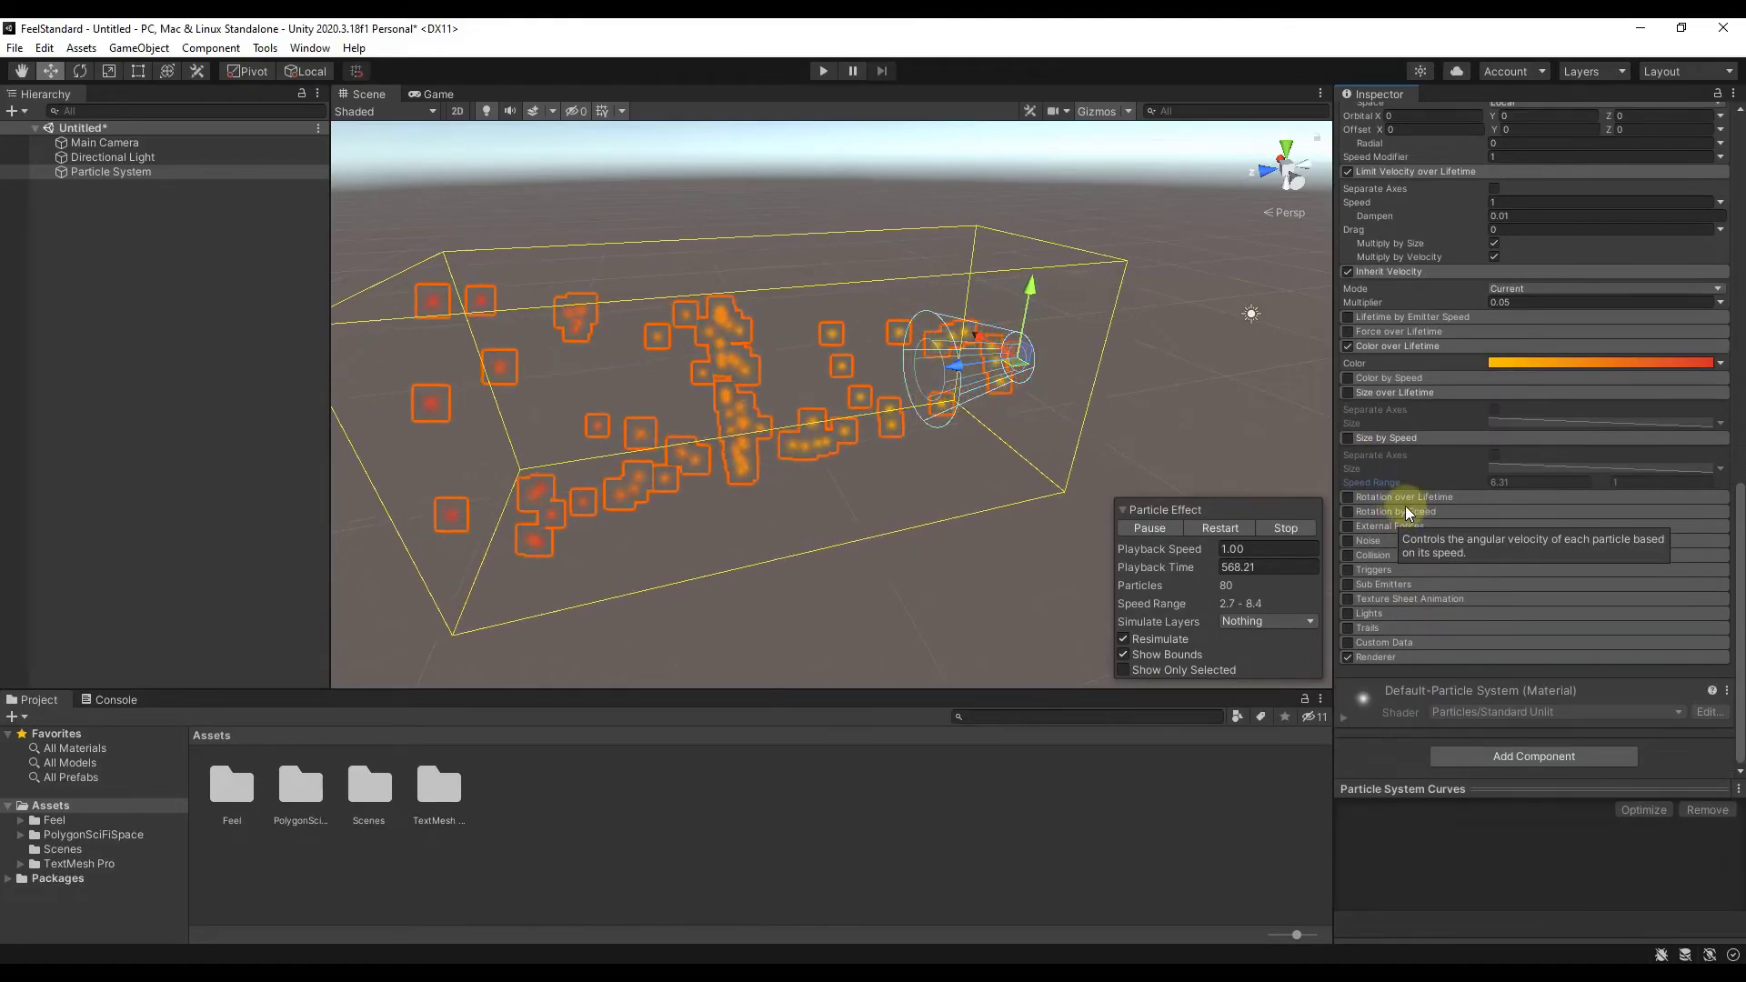
{"action": "left_click", "coordinate": [1390, 511]}
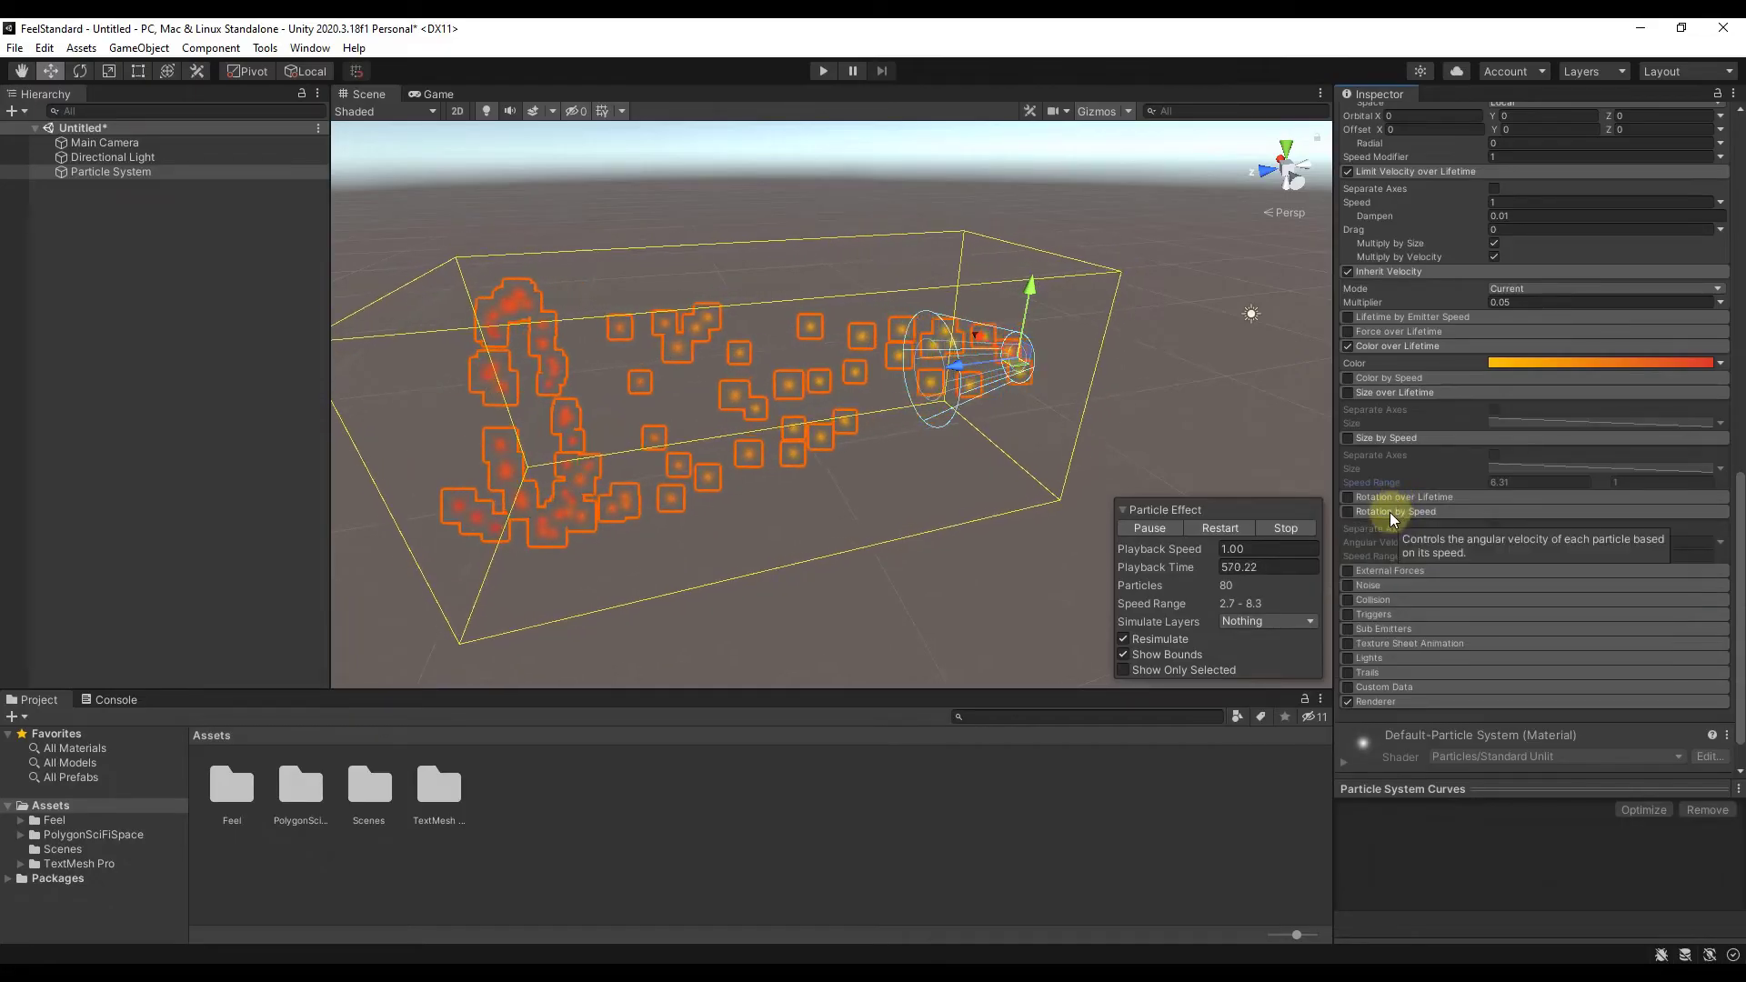
{"action": "left_click", "coordinate": [1389, 496]}
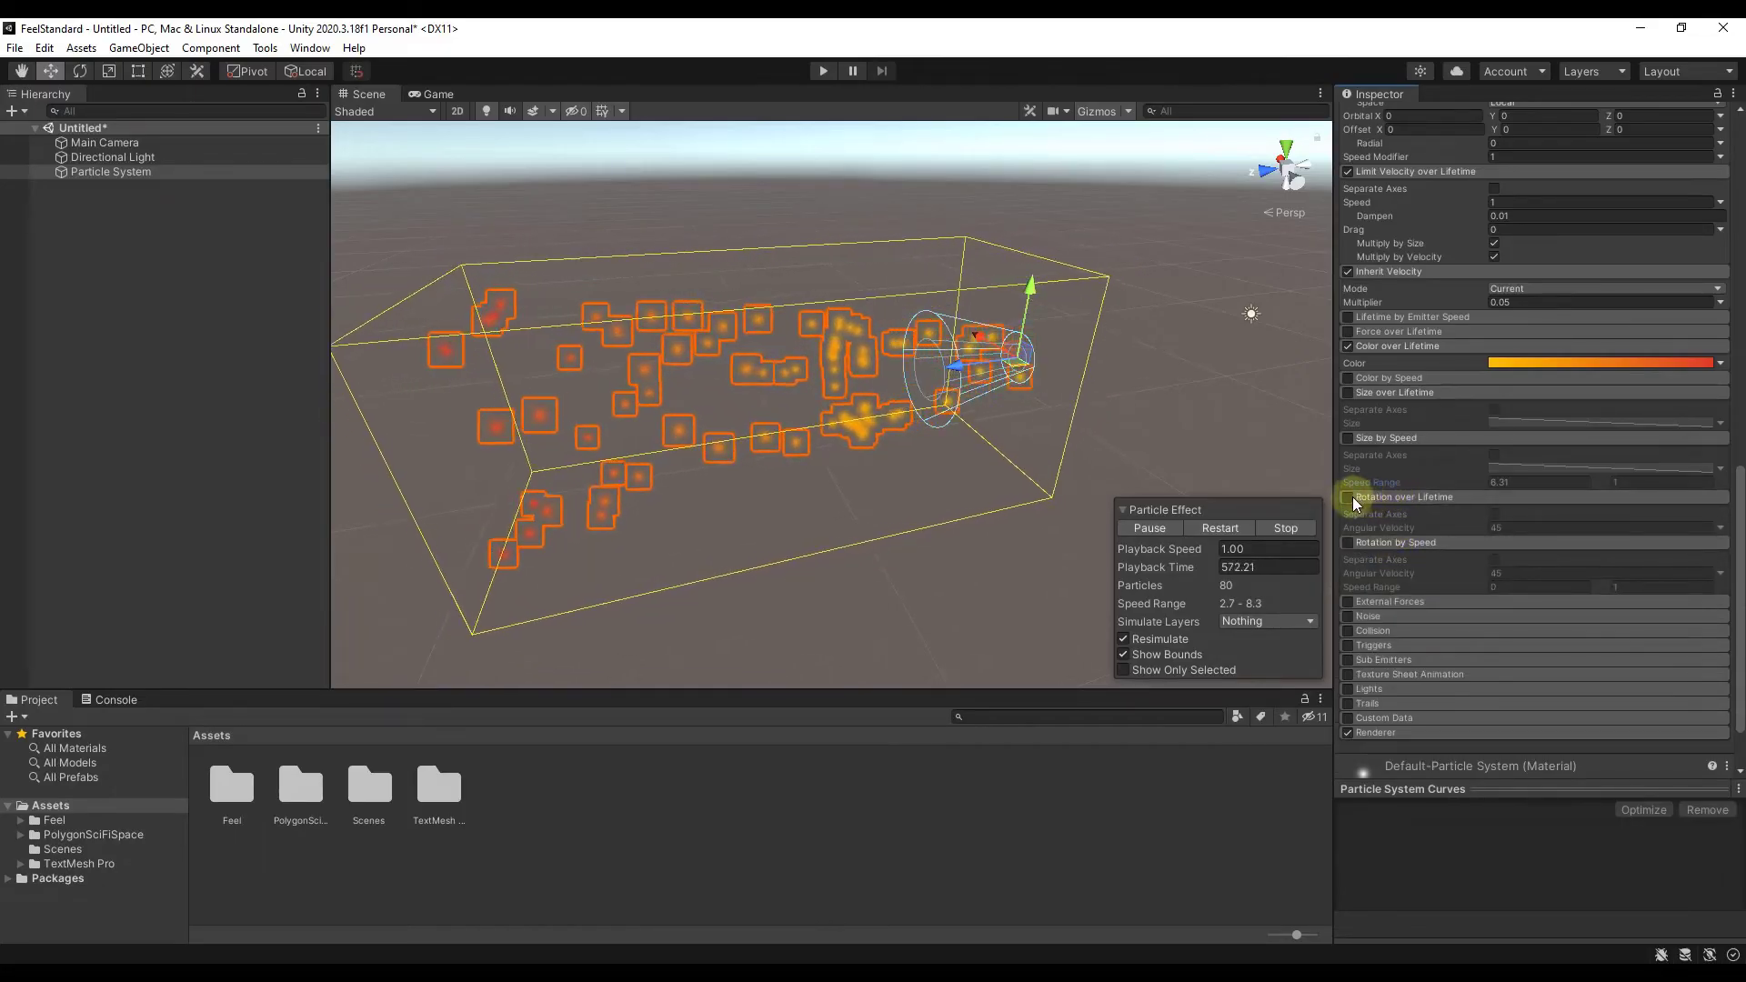
{"action": "left_click", "coordinate": [1347, 496]}
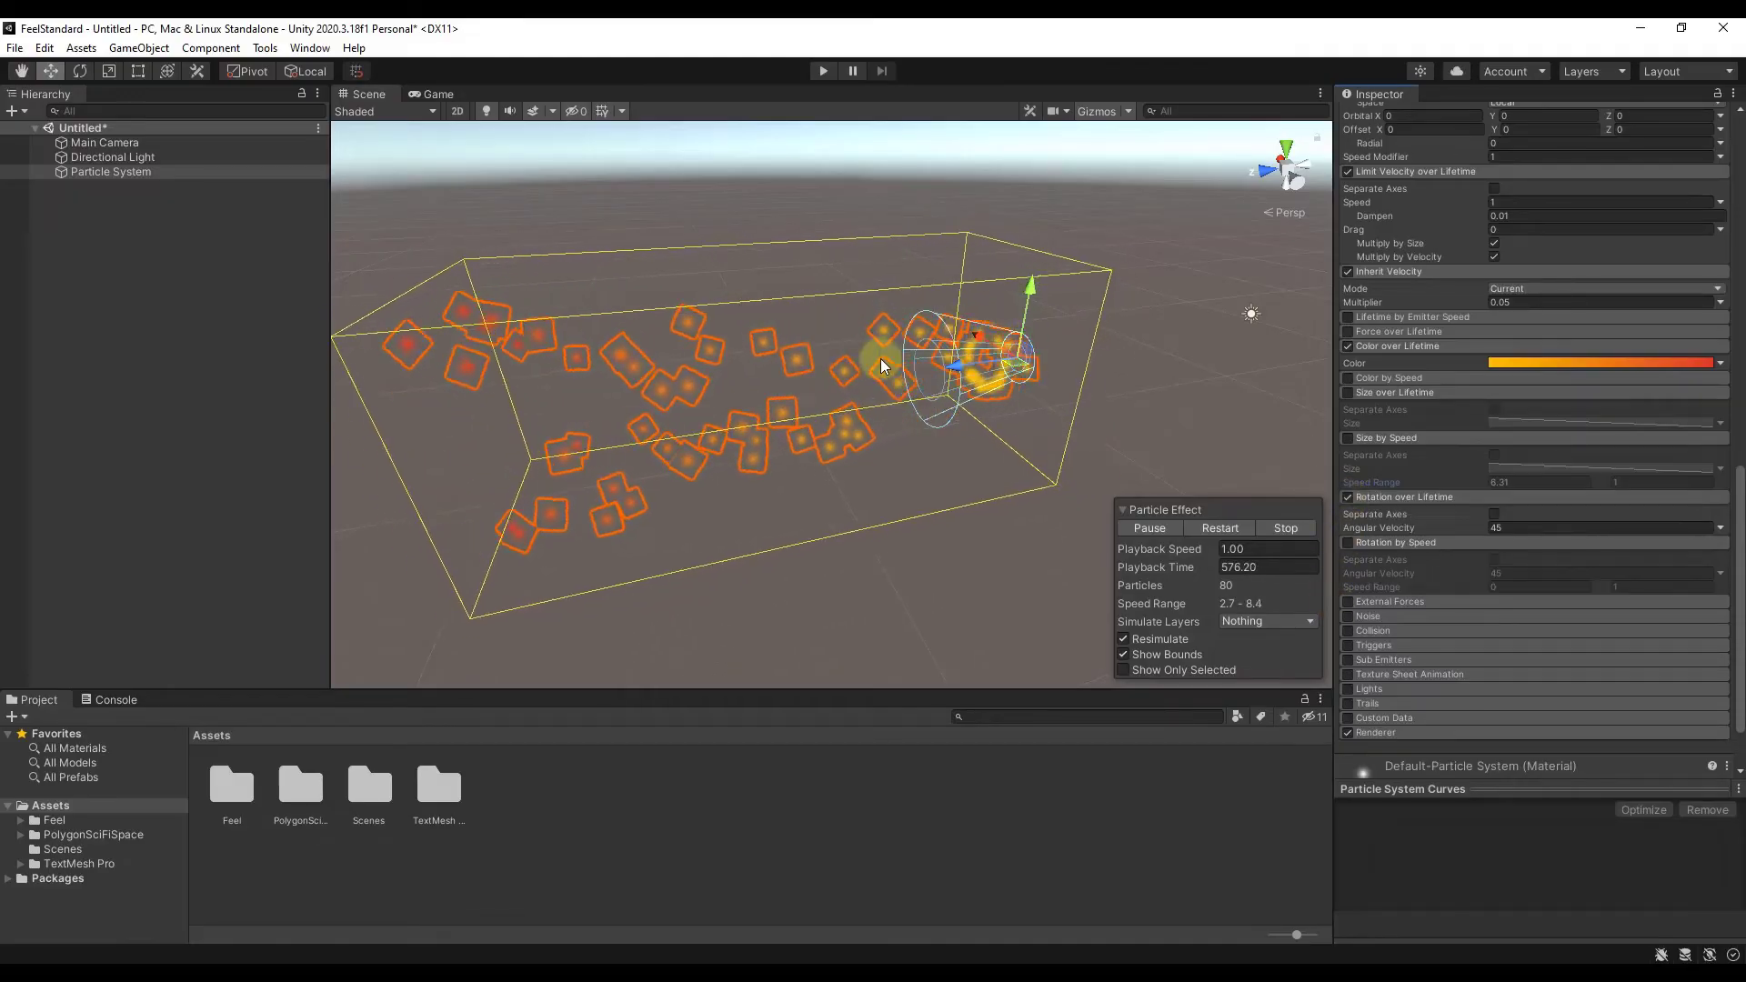
{"action": "left_click", "coordinate": [1348, 498]}
Look over the External Forces settings and enable Noise with a Strength of 1.23 and a Frequency of 1.44.
{"action": "scroll", "coordinate": [1397, 518], "scroll_direction": "down", "scroll_amount": 3}
{"action": "left_click", "coordinate": [1372, 482]}
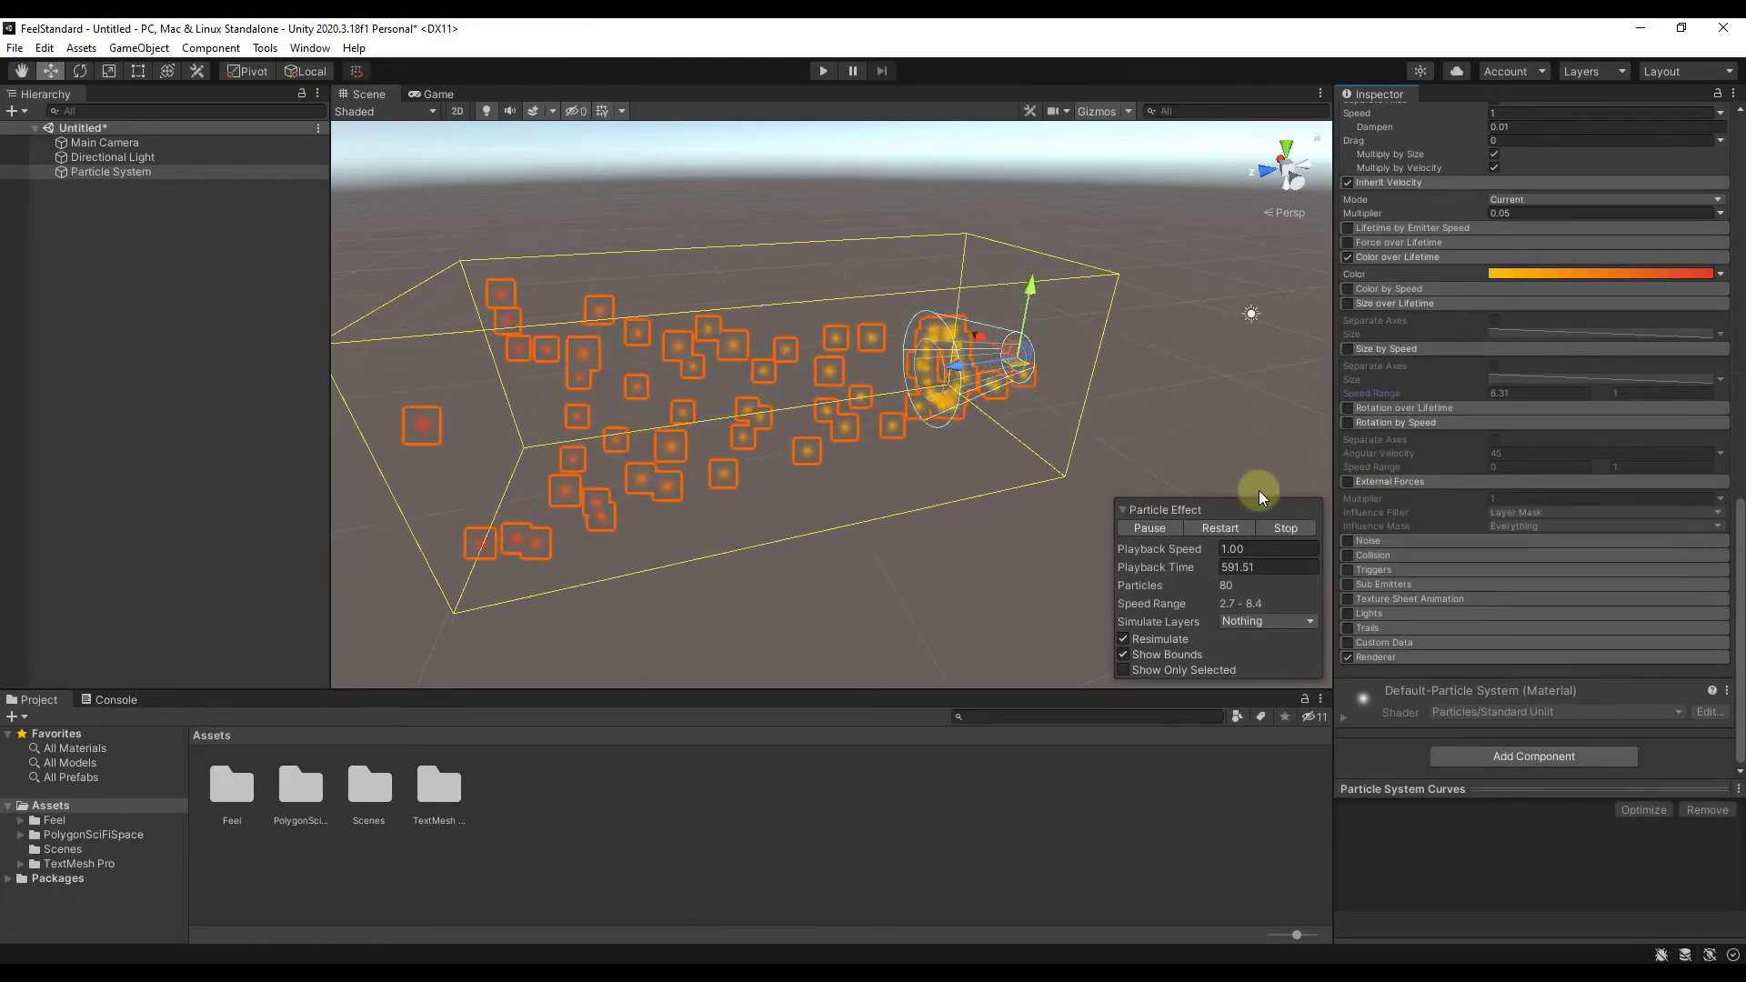
{"action": "left_click", "coordinate": [1369, 540]}
{"action": "left_click", "coordinate": [1348, 541]}
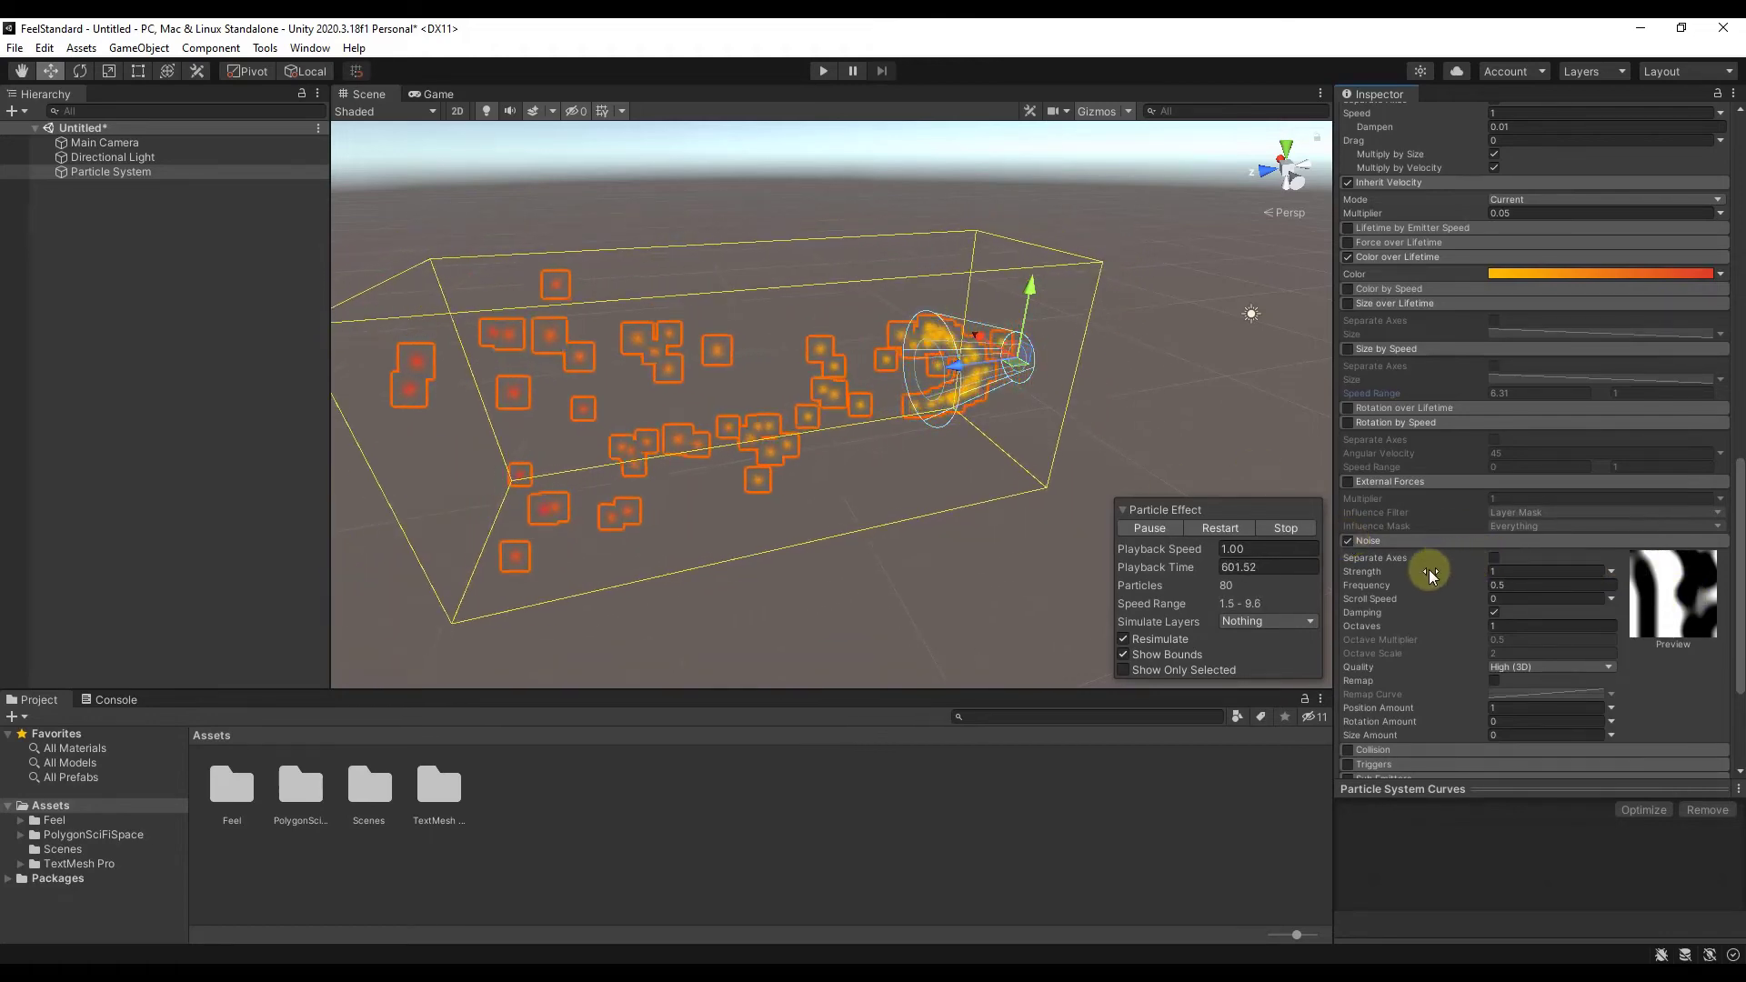
{"action": "left_click_drag", "start_coordinate": [1421, 570], "coordinate": [1344, 549]}
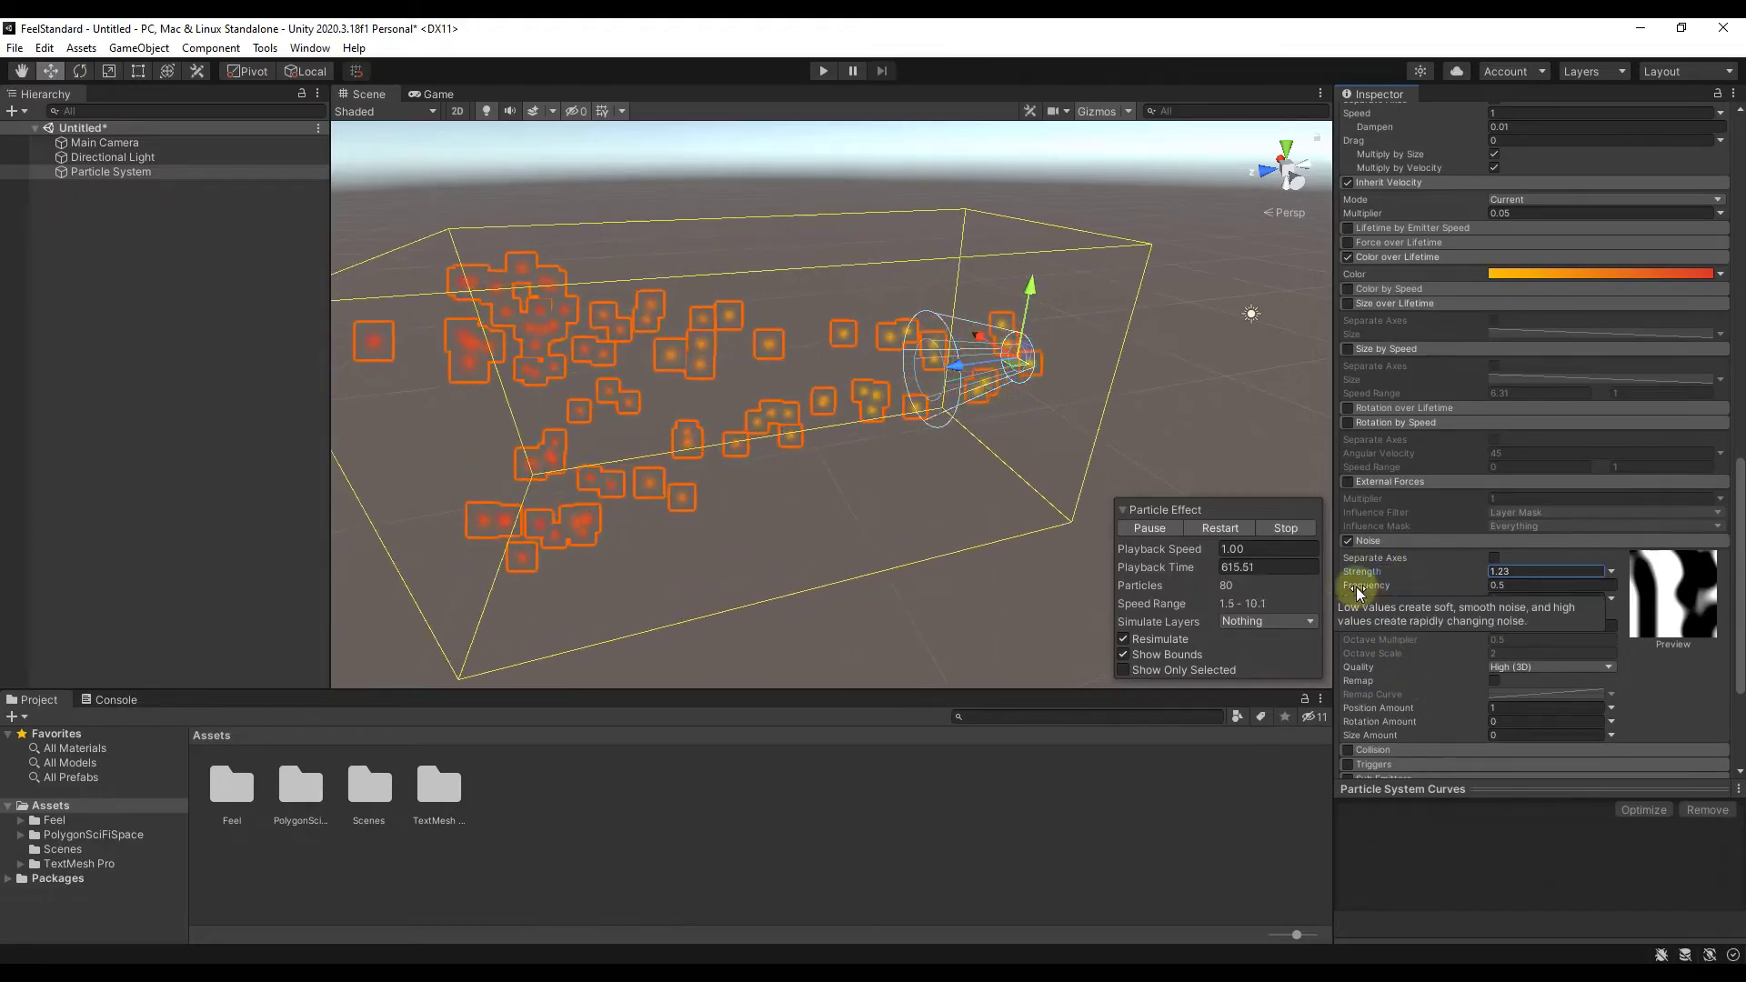
{"action": "mouse_move", "coordinate": [1359, 592]}
{"action": "left_mouse_down"}
{"action": "mouse_move", "coordinate": [1432, 584]}
{"action": "mouse_move", "coordinate": [1326, 591]}
{"action": "left_mouse_up"}
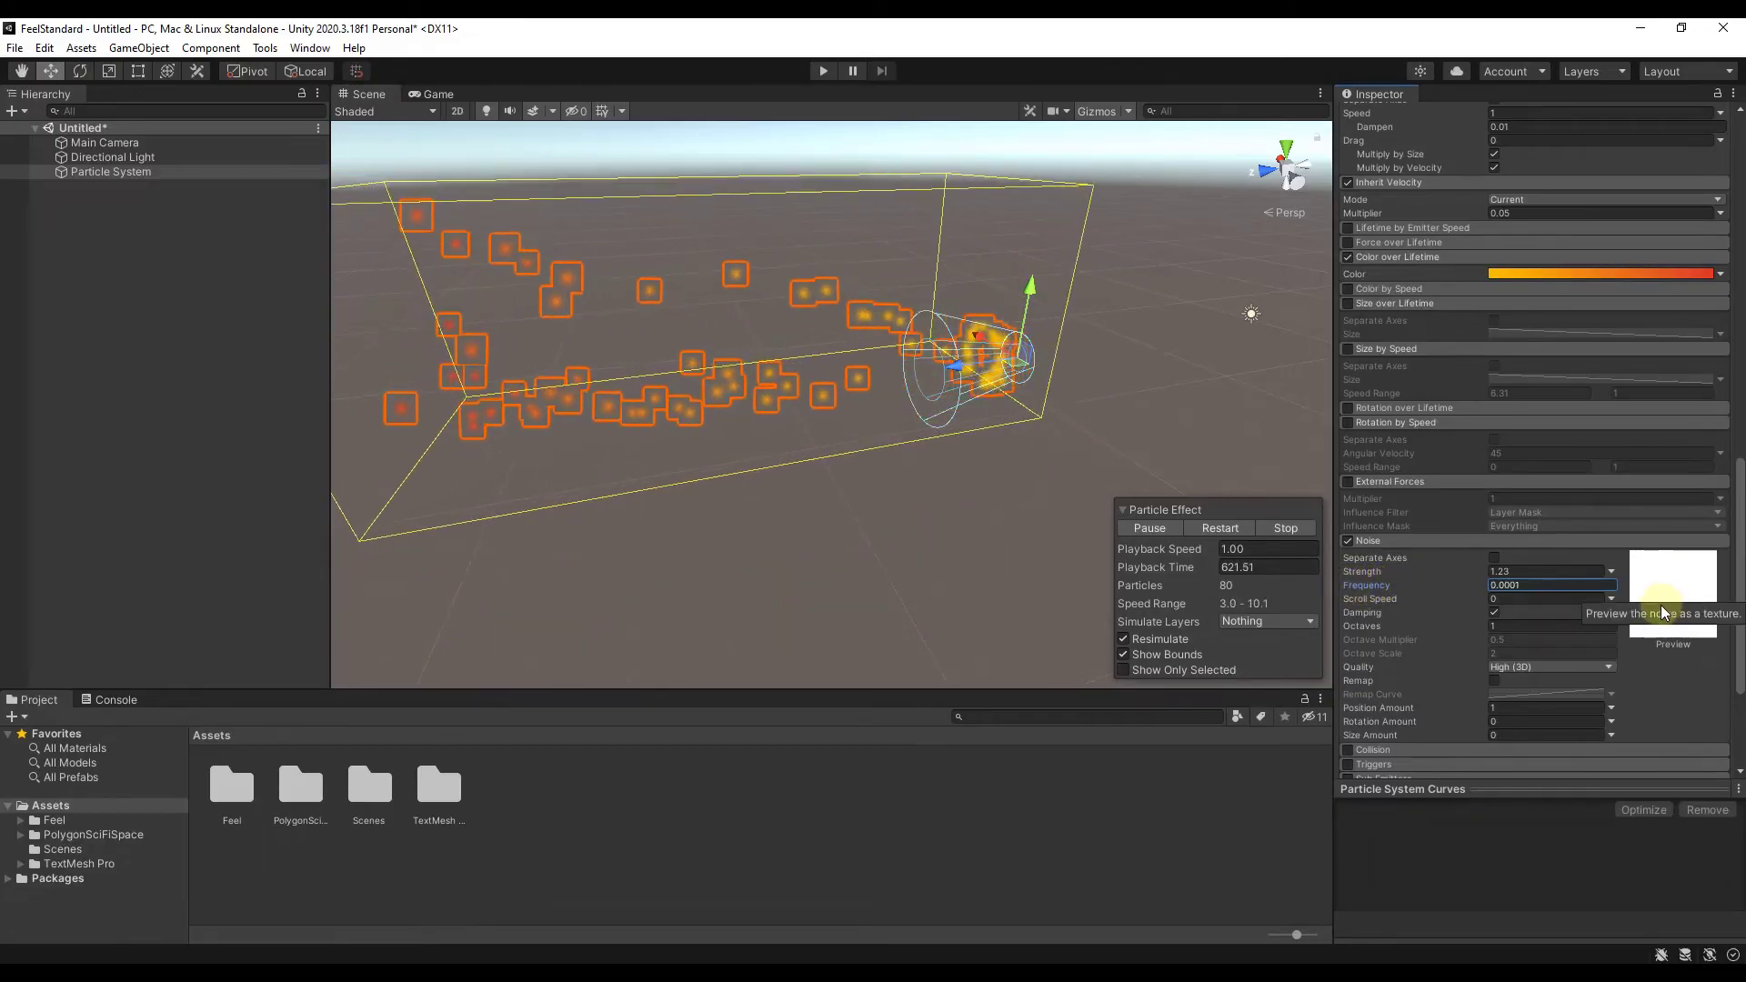
{"action": "type", "text": "1.44"}
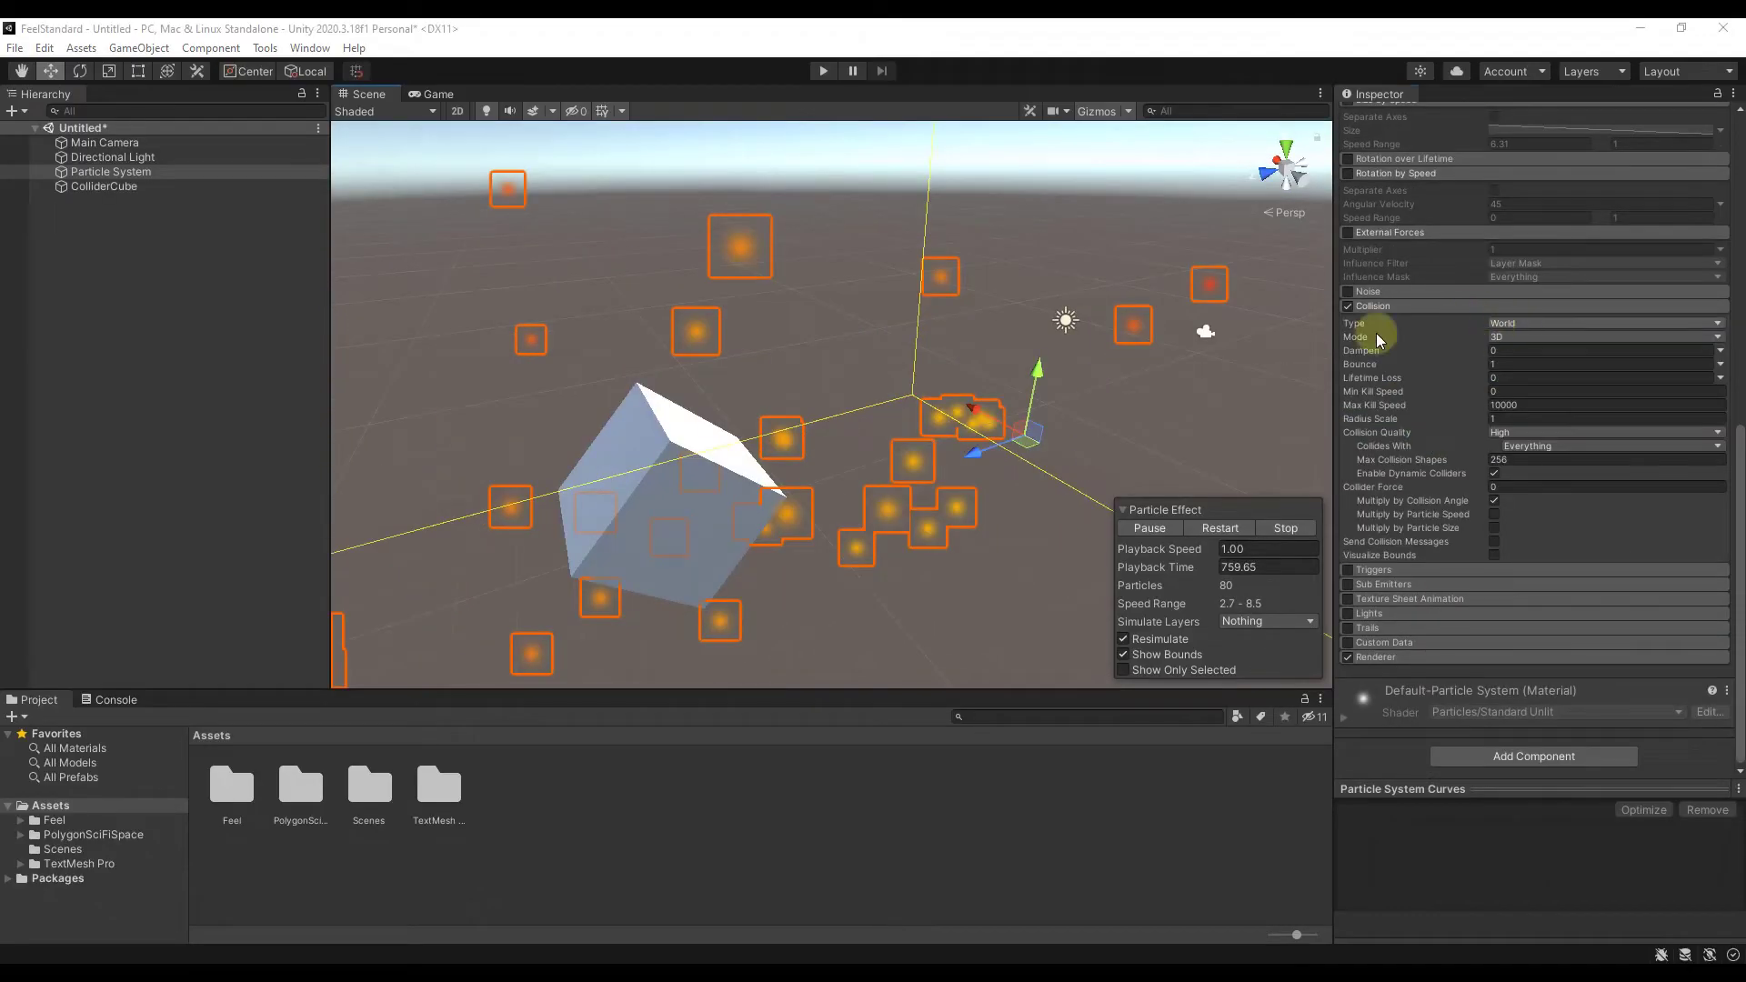
Reselect the particle system beside the collider cube and set the Collision module's Bounce to 1.25.
{"action": "left_click", "coordinate": [1160, 407]}
{"action": "left_click", "coordinate": [974, 424]}
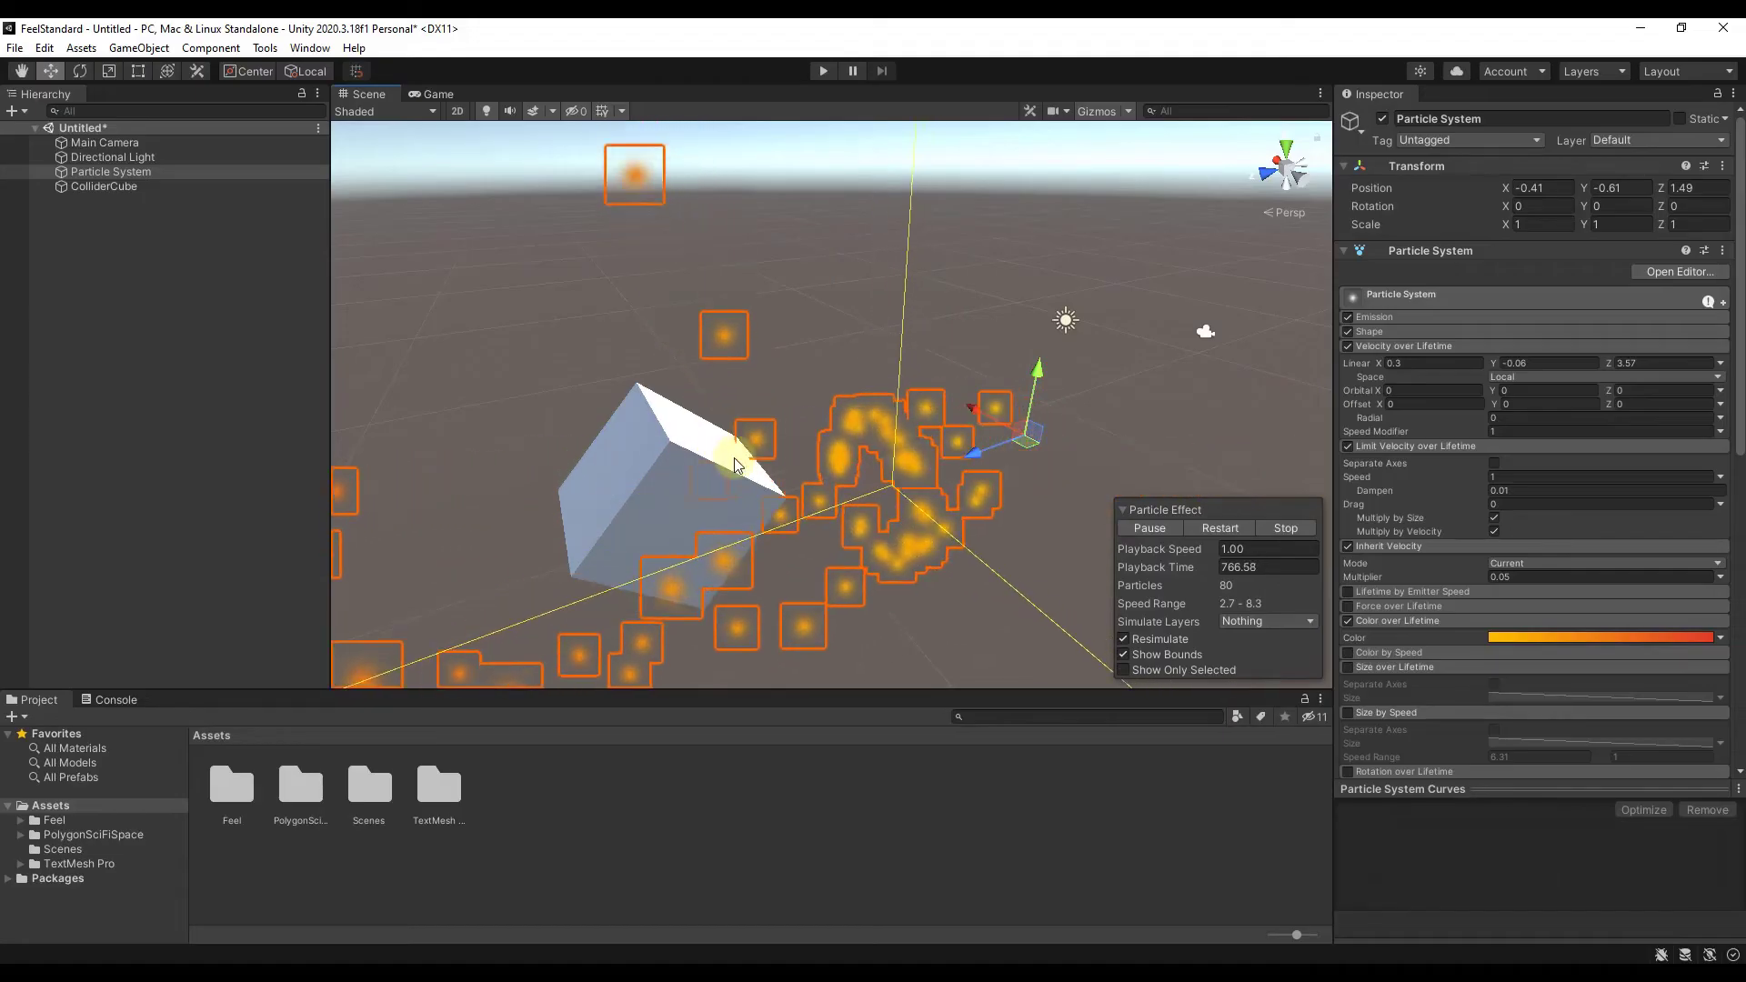
{"action": "scroll", "coordinate": [1419, 468], "scroll_direction": "down", "scroll_amount": 10}
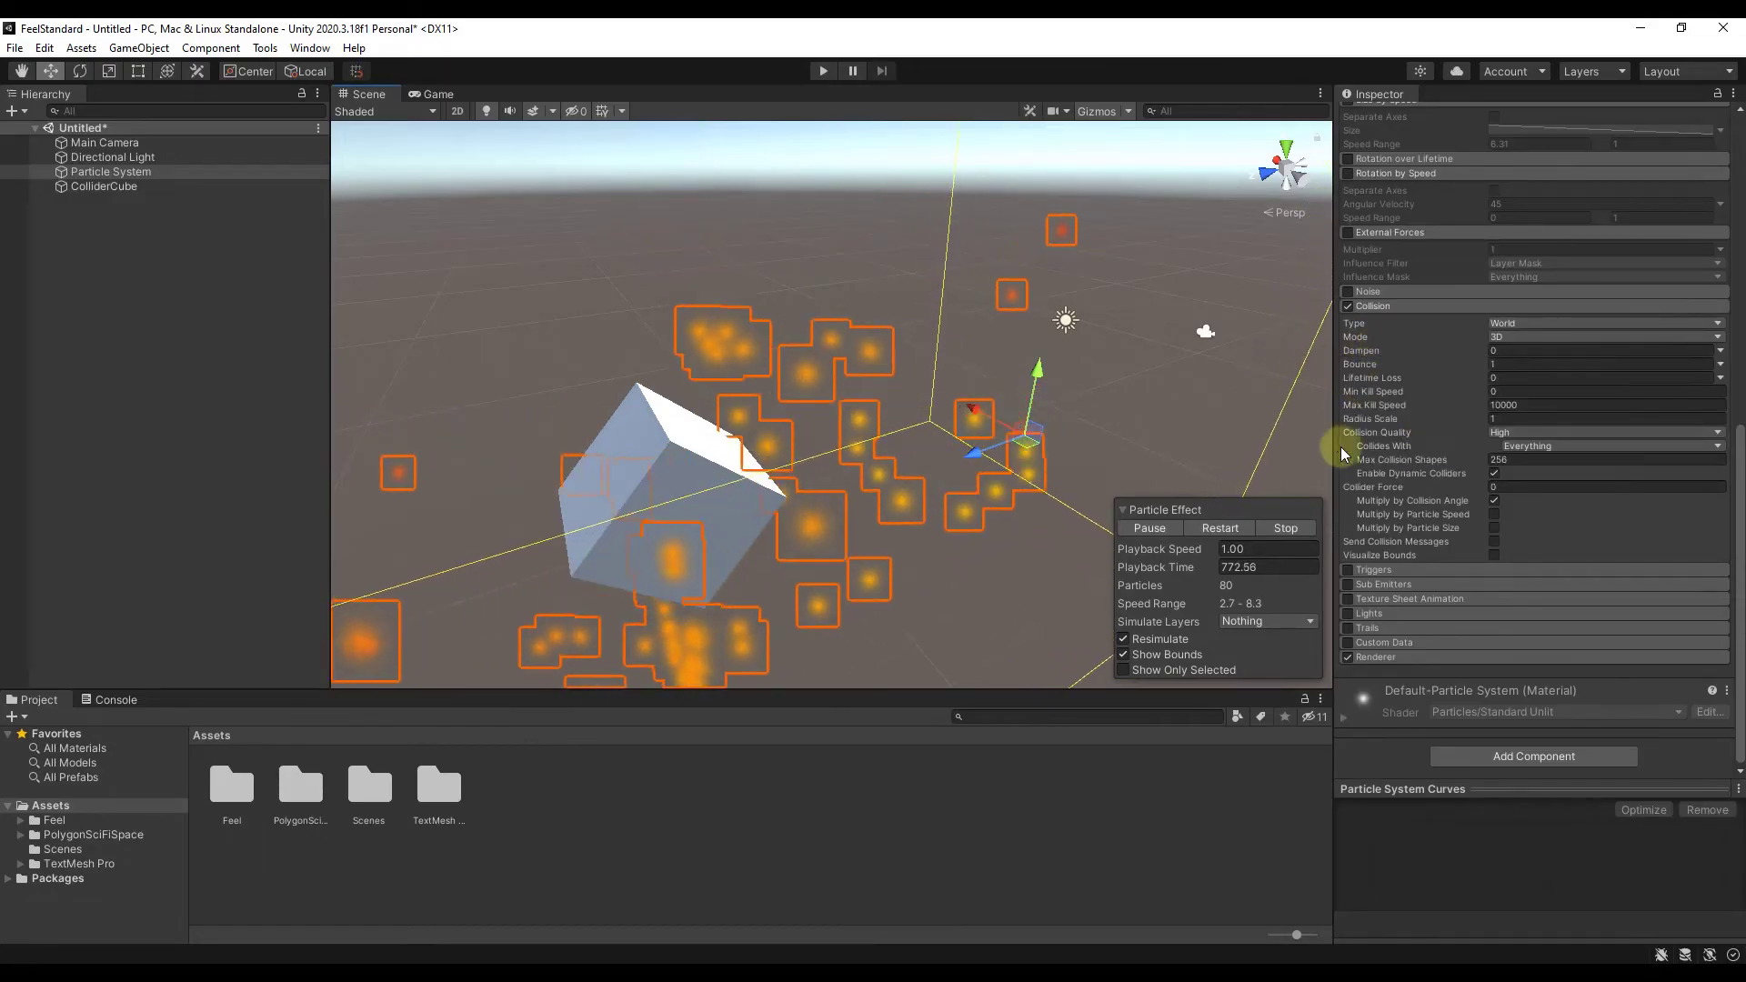
{"action": "left_click", "coordinate": [1364, 366]}
{"action": "left_click_drag", "start_coordinate": [1386, 366], "coordinate": [1387, 366]}
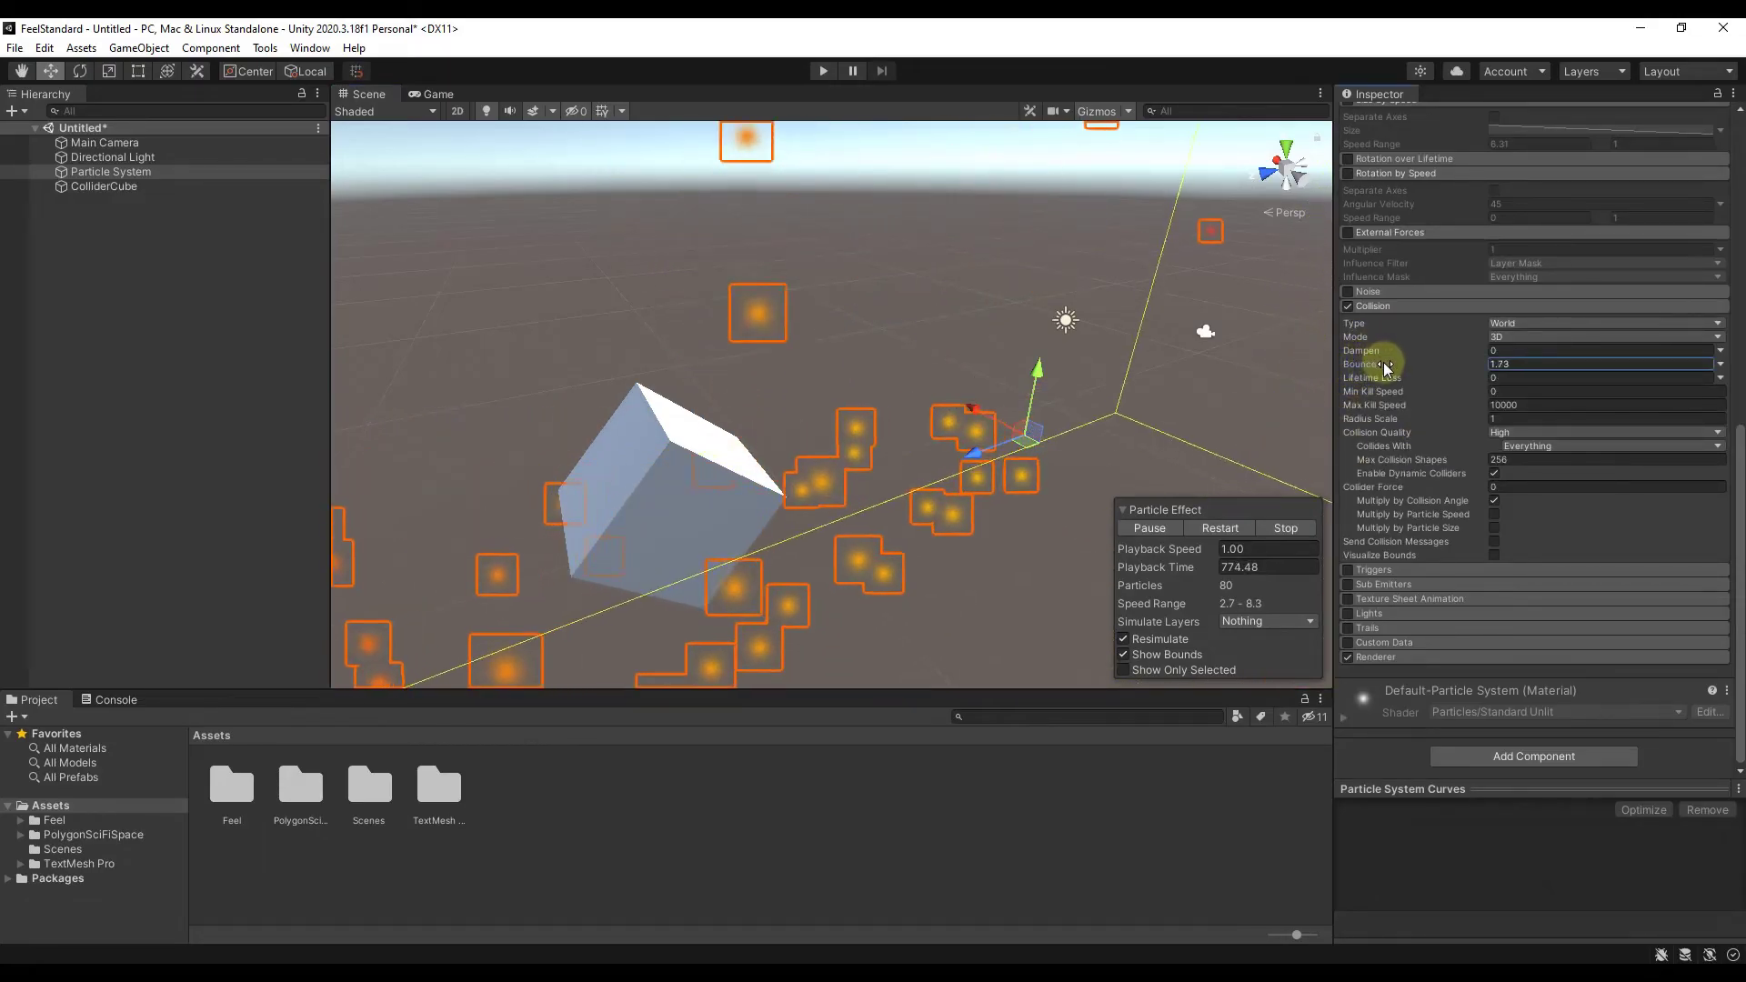
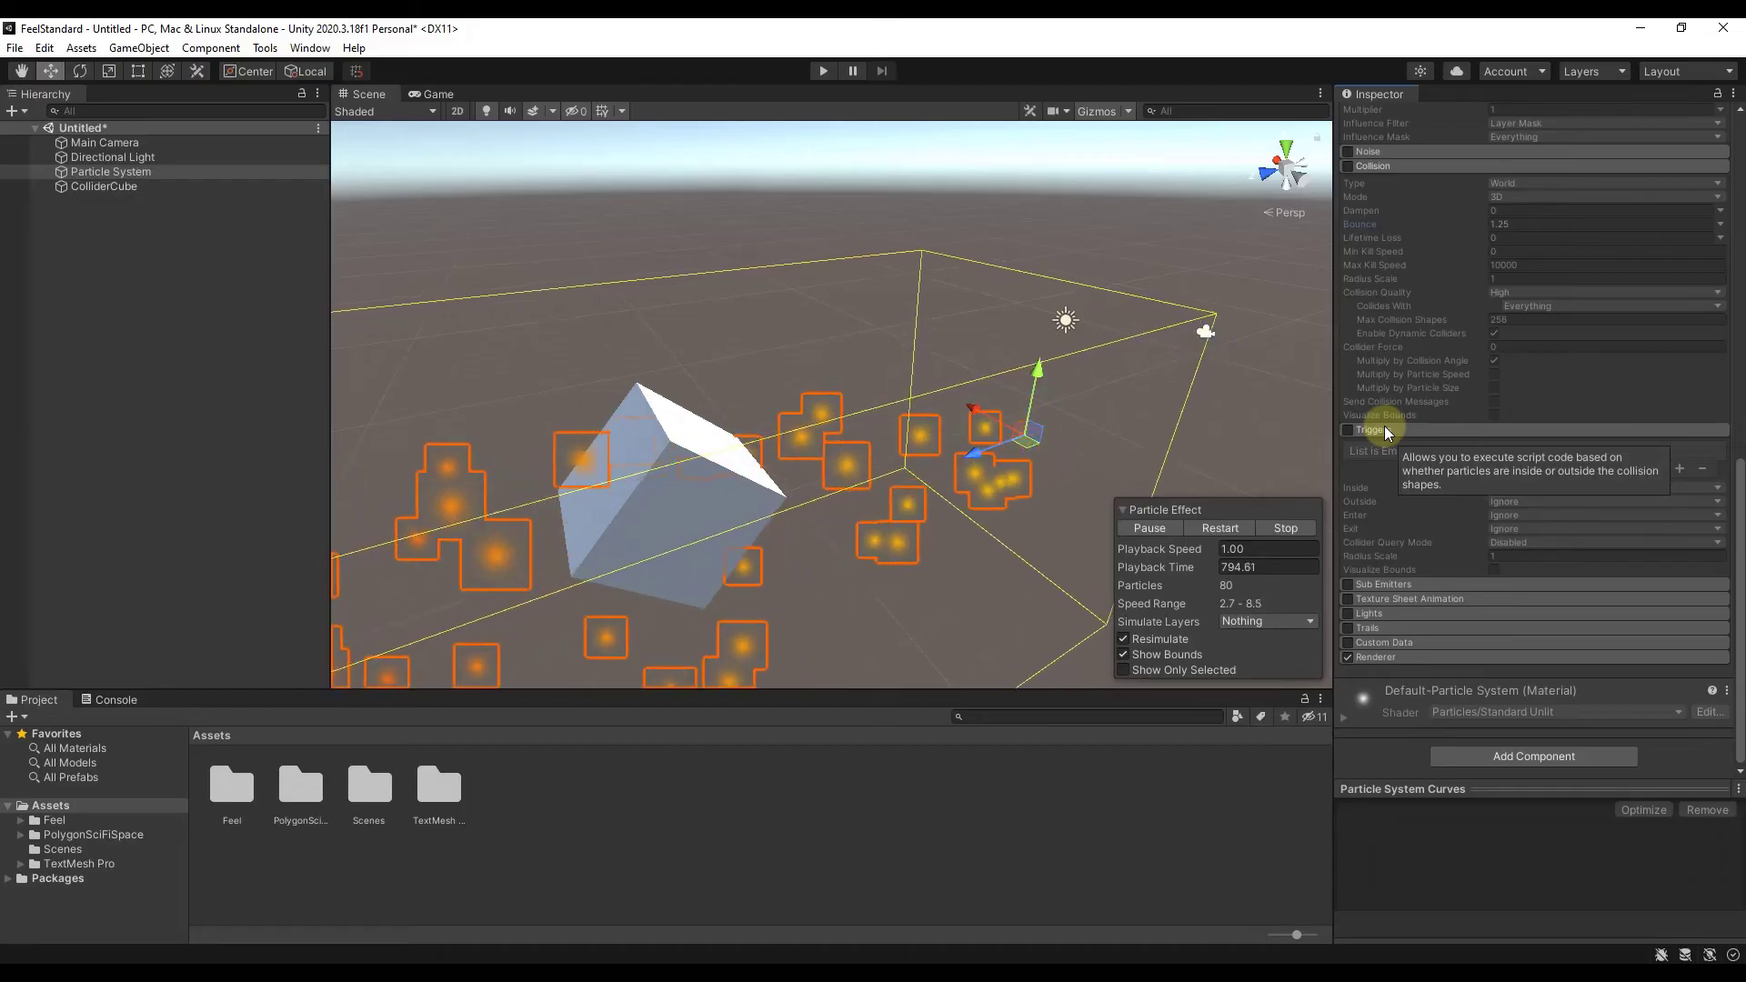
Look over the Triggers, Sub Emitters and Texture Sheet Animation module settings.
{"action": "left_click", "coordinate": [1384, 427]}
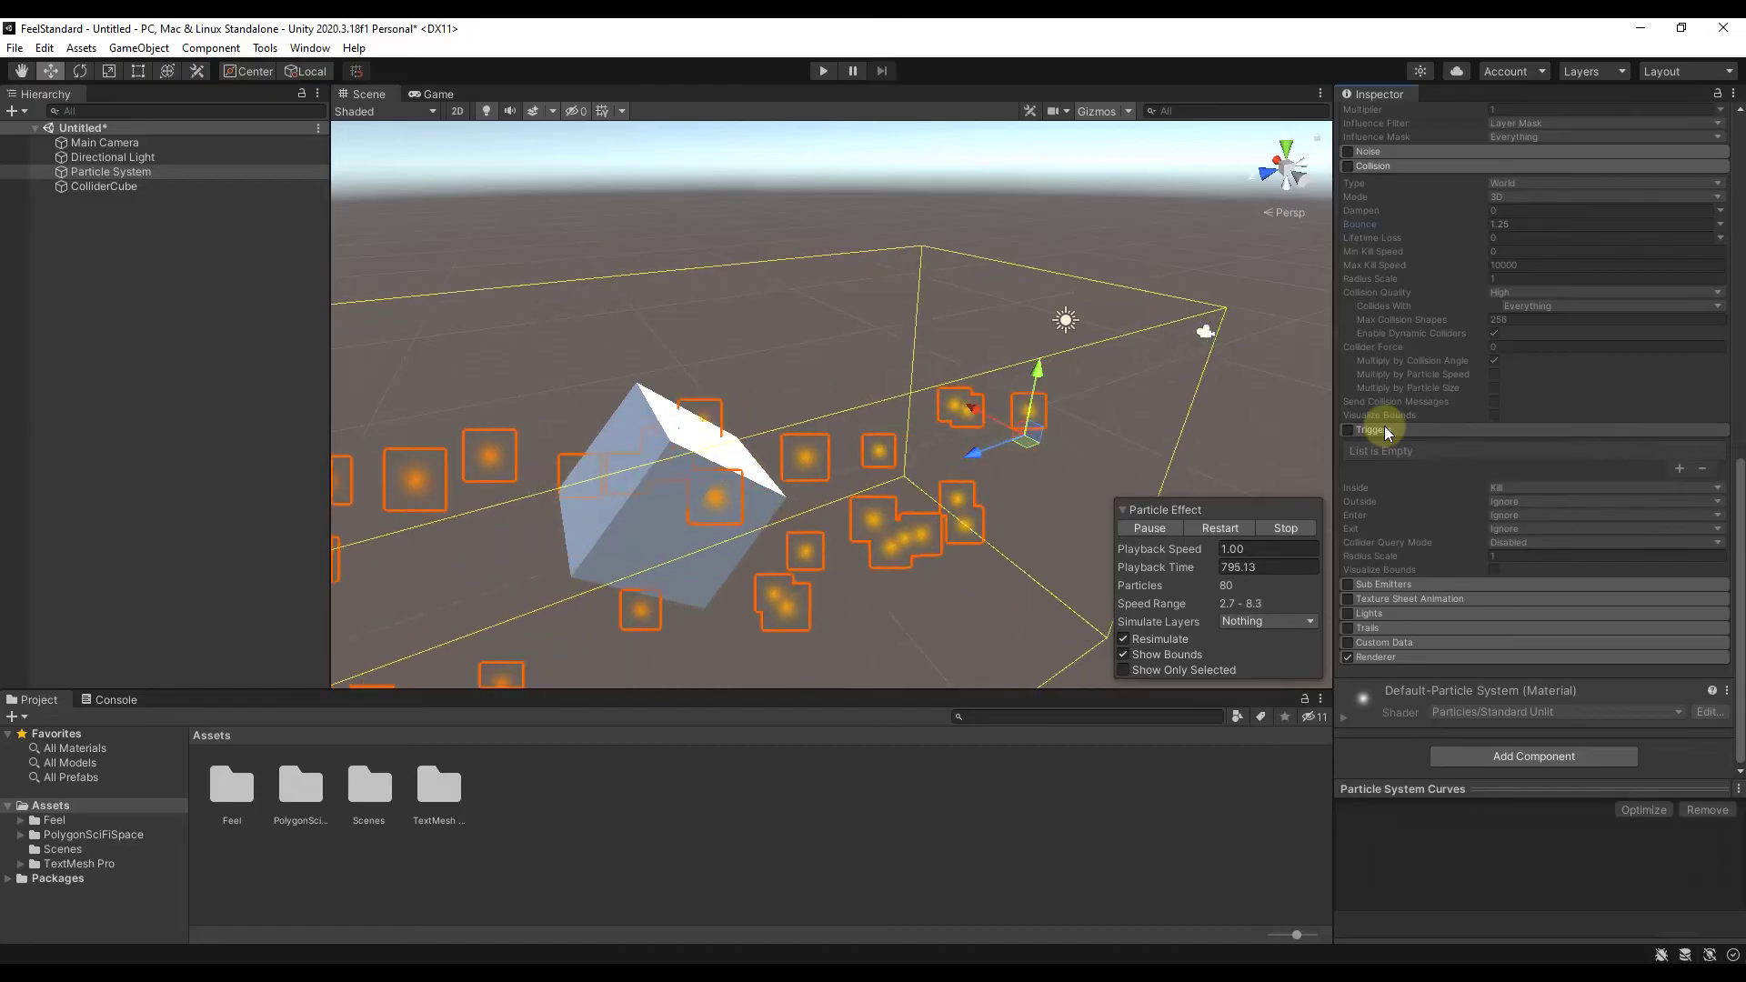
{"action": "left_click", "coordinate": [1373, 584]}
{"action": "scroll", "coordinate": [1394, 507], "scroll_direction": "down", "scroll_amount": 2}
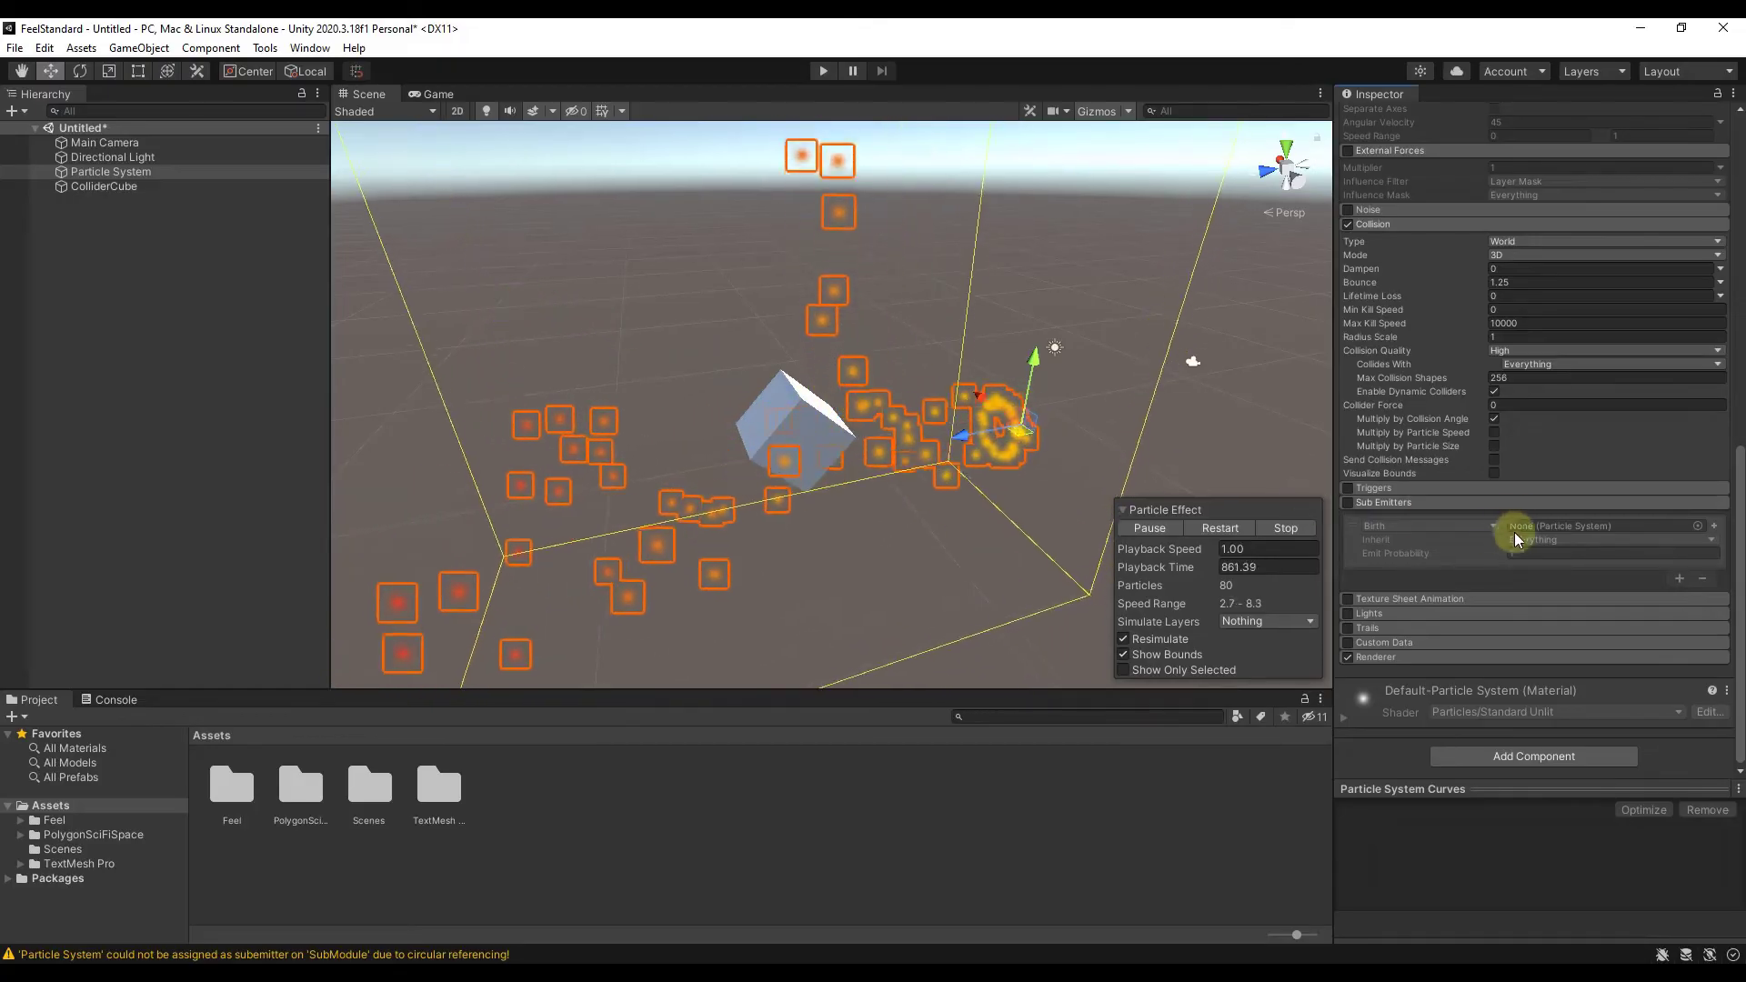
{"action": "left_click", "coordinate": [1406, 506]}
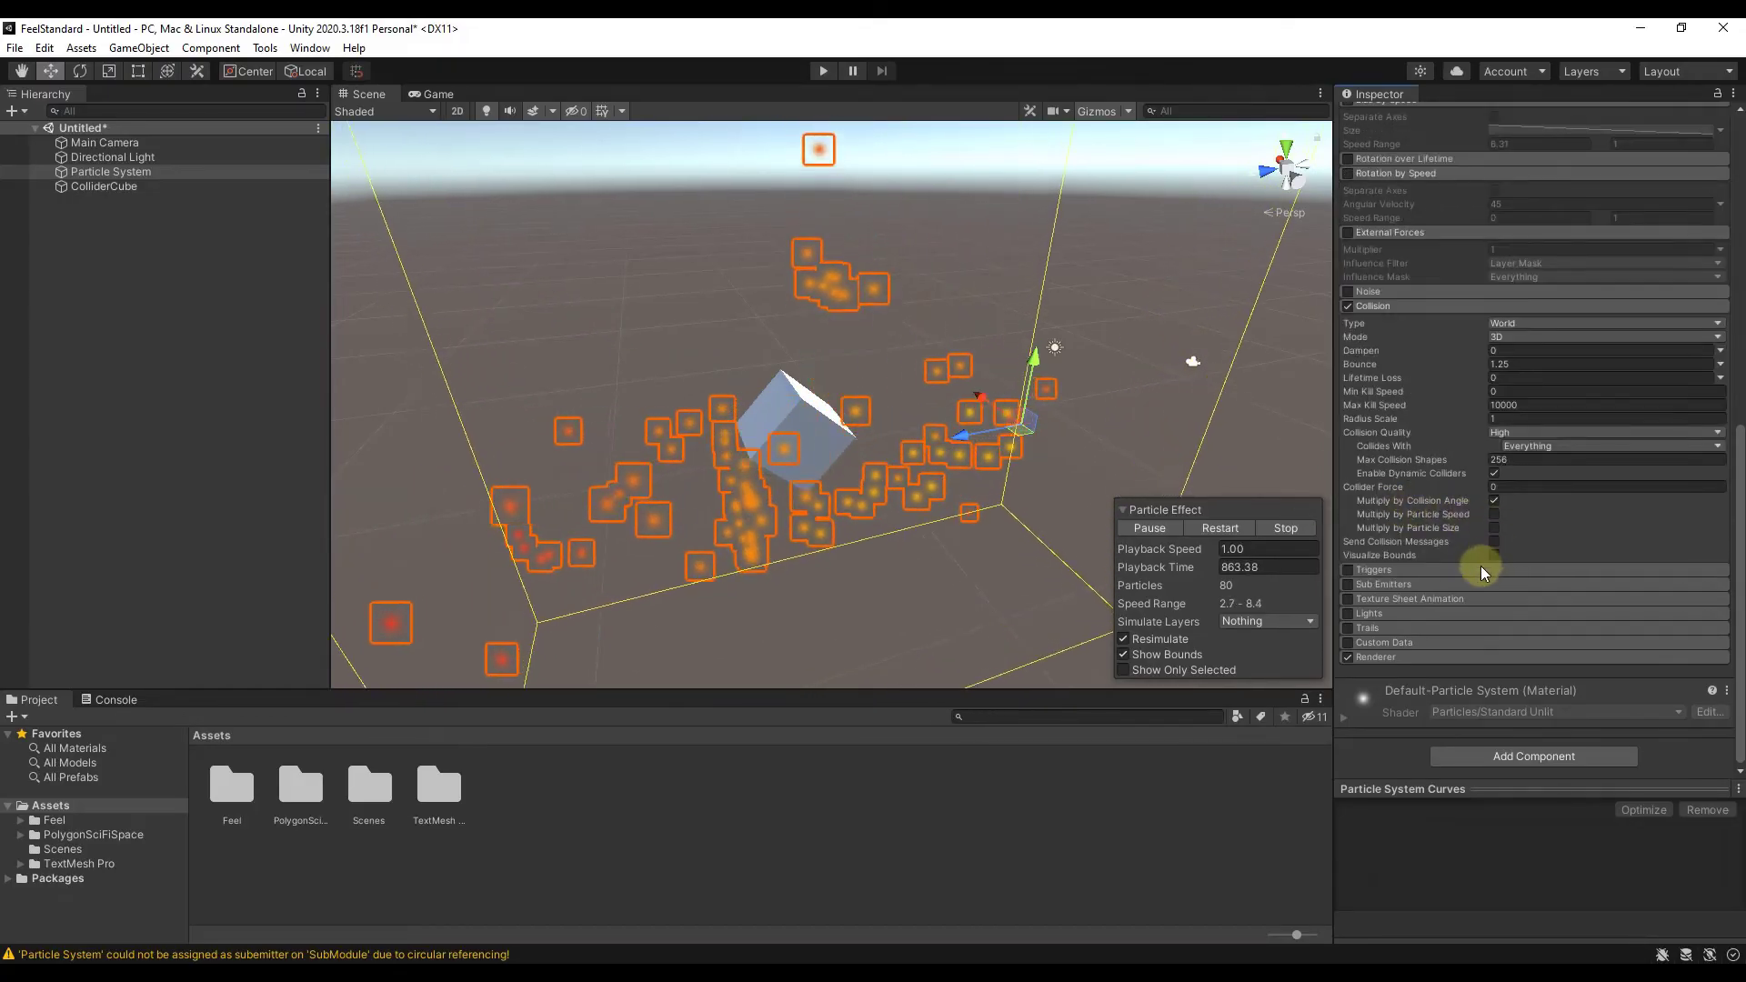
{"action": "left_click", "coordinate": [1435, 597]}
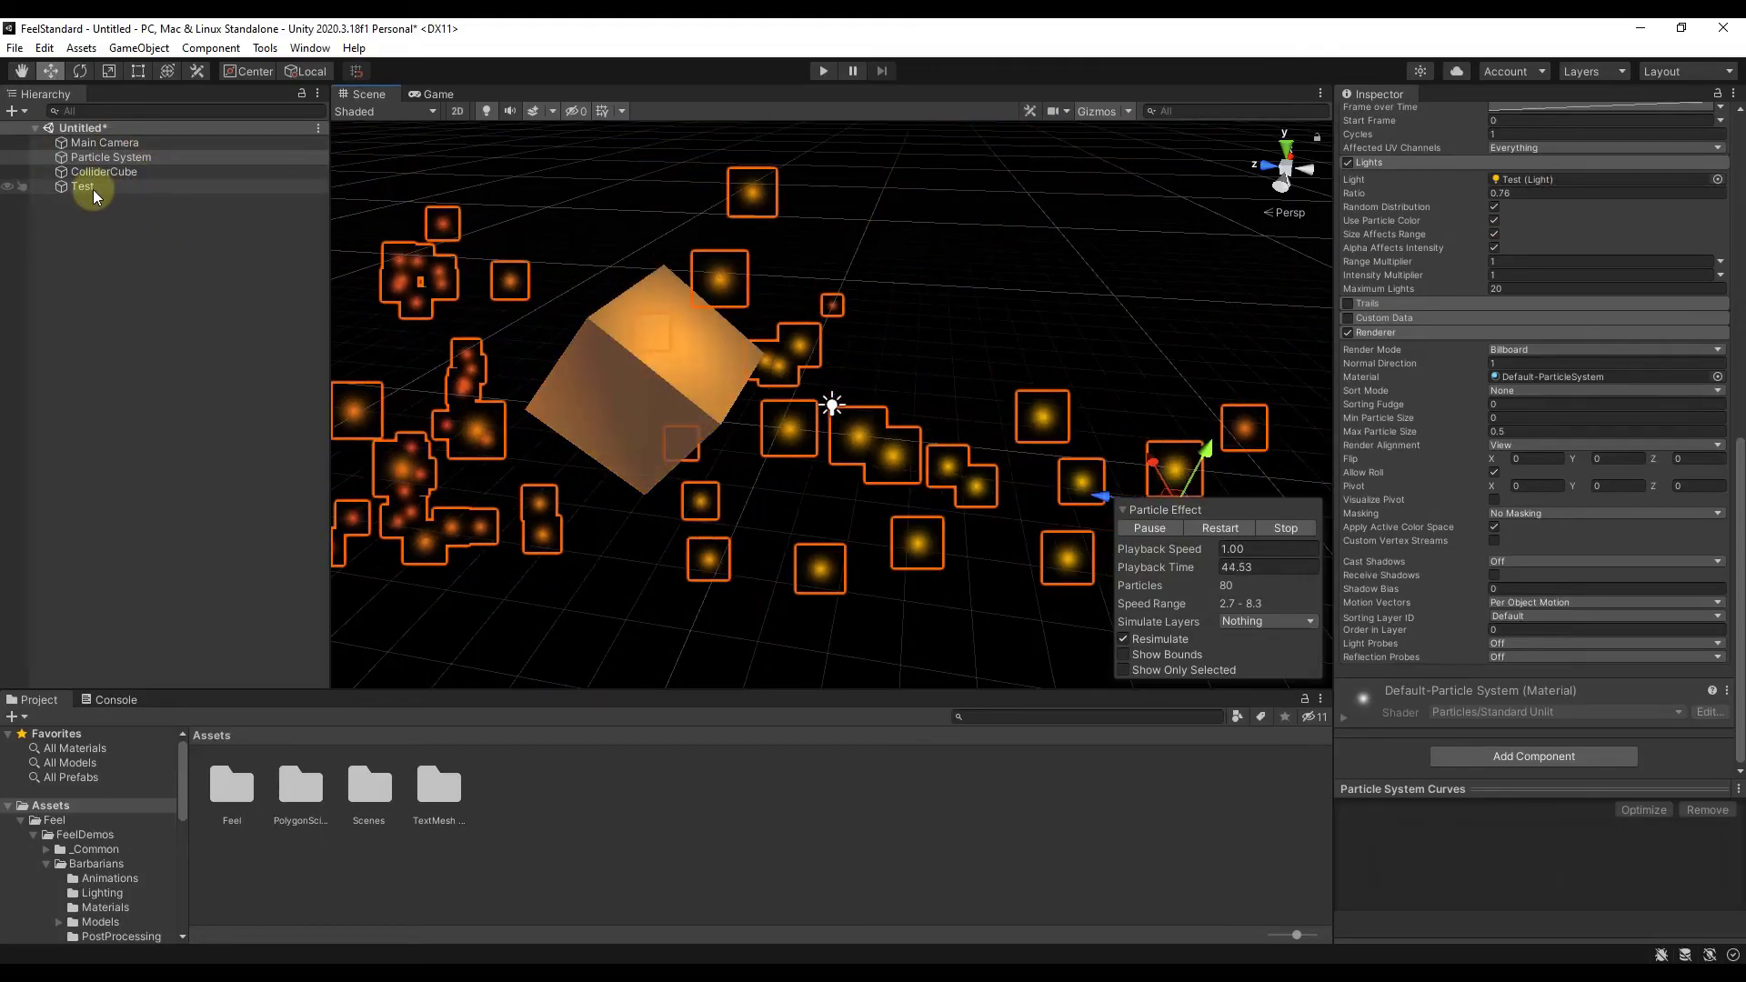
Assign the Test light as the light source of the Lights module.
{"action": "left_click_drag", "start_coordinate": [93, 189], "coordinate": [1536, 188]}
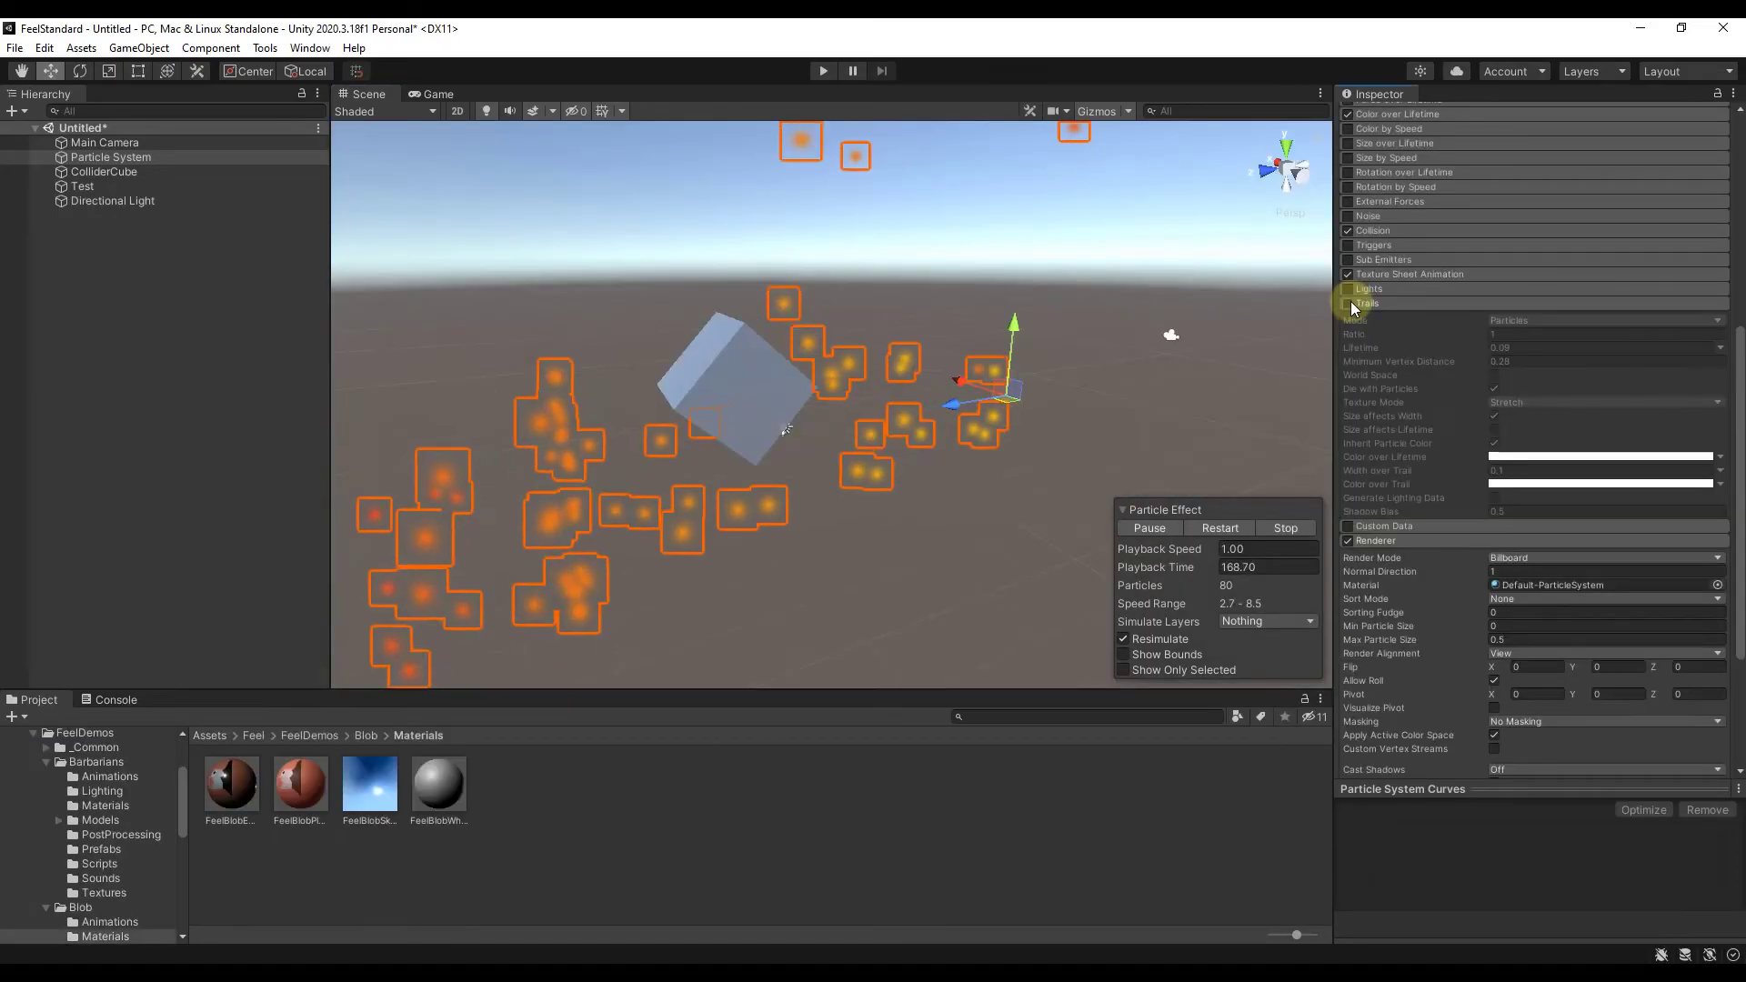
Enable the Trails module and assign CurveMaterial as the Renderer's Trail Material.
{"action": "left_click", "coordinate": [1348, 303]}
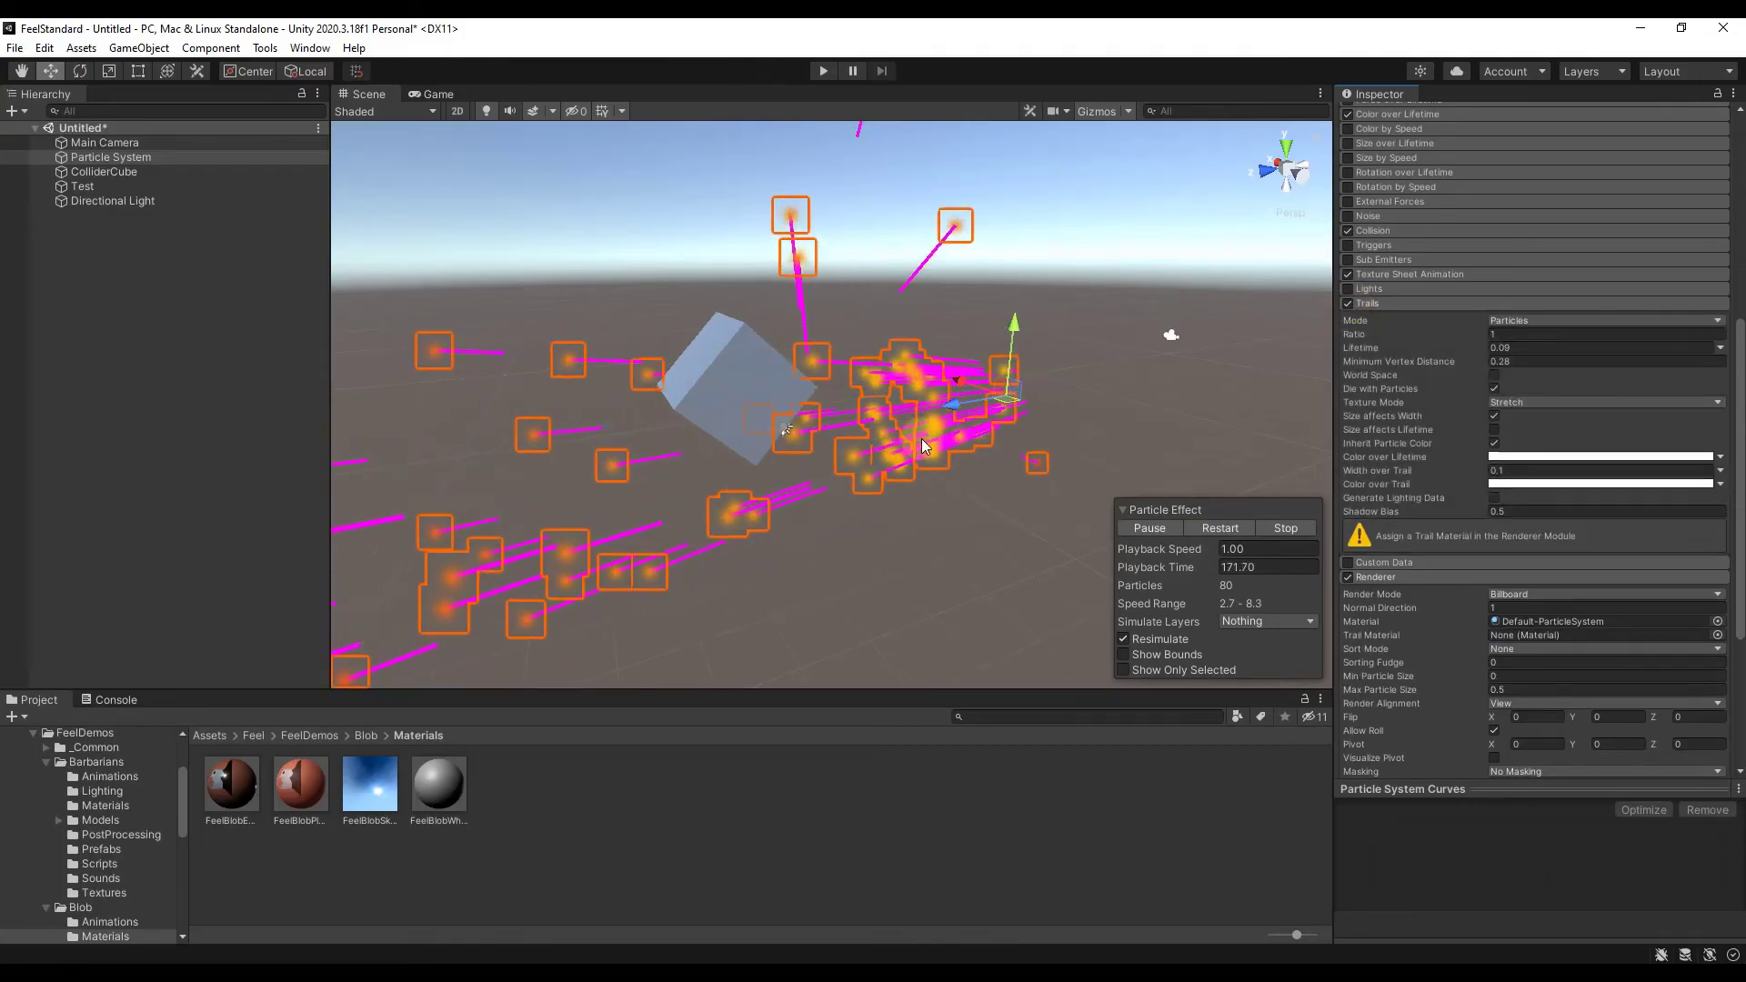
{"action": "left_click_drag", "start_coordinate": [938, 427], "coordinate": [864, 391], "text": "alt"}
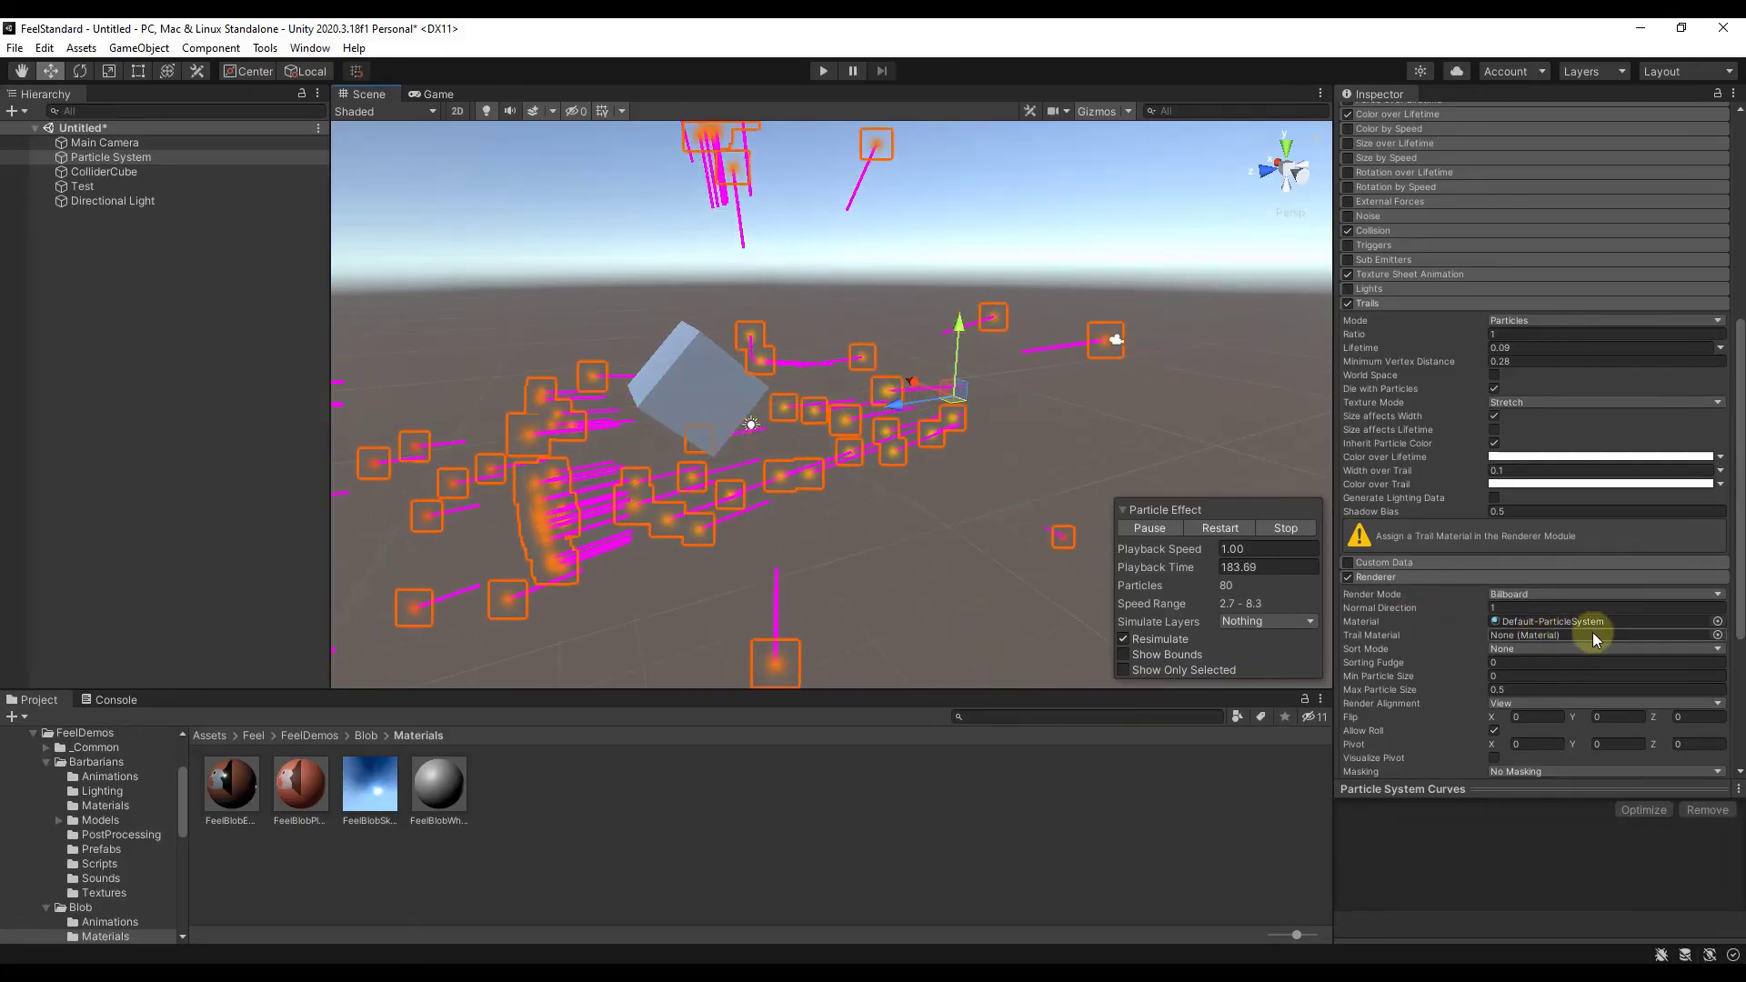
{"action": "left_click", "coordinate": [1717, 635]}
{"action": "scroll", "coordinate": [1471, 701], "scroll_direction": "down", "scroll_amount": 5}
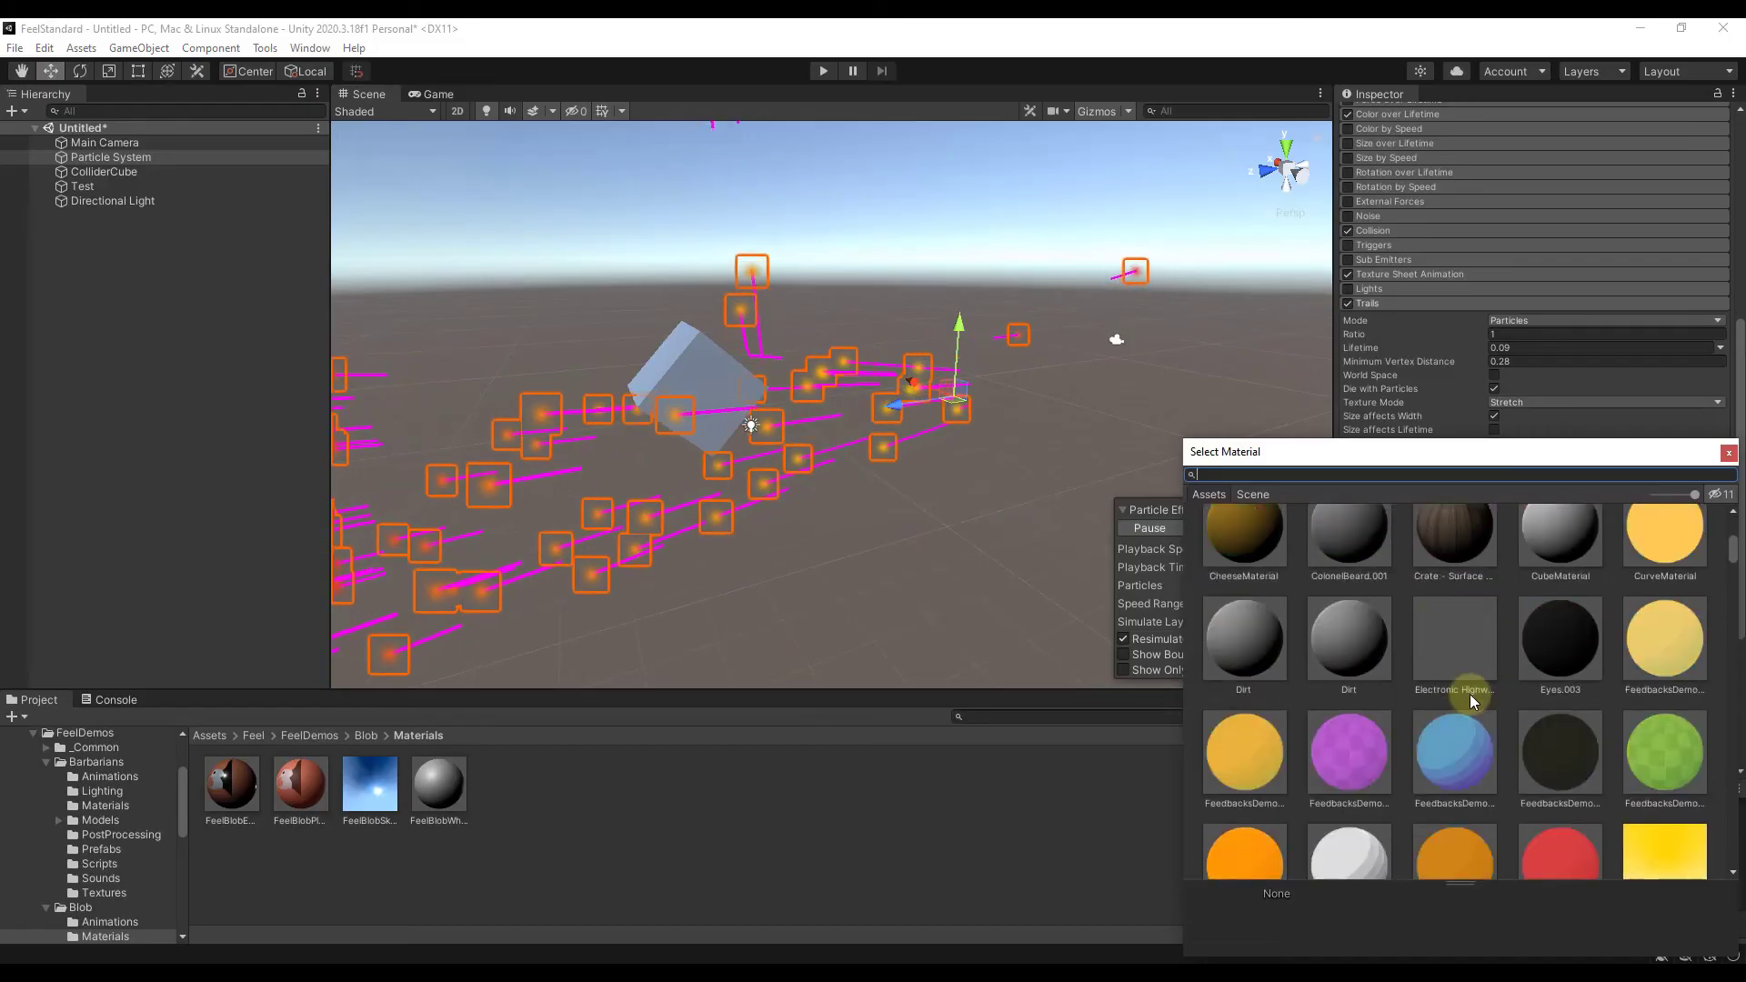
{"action": "left_click", "coordinate": [1655, 531]}
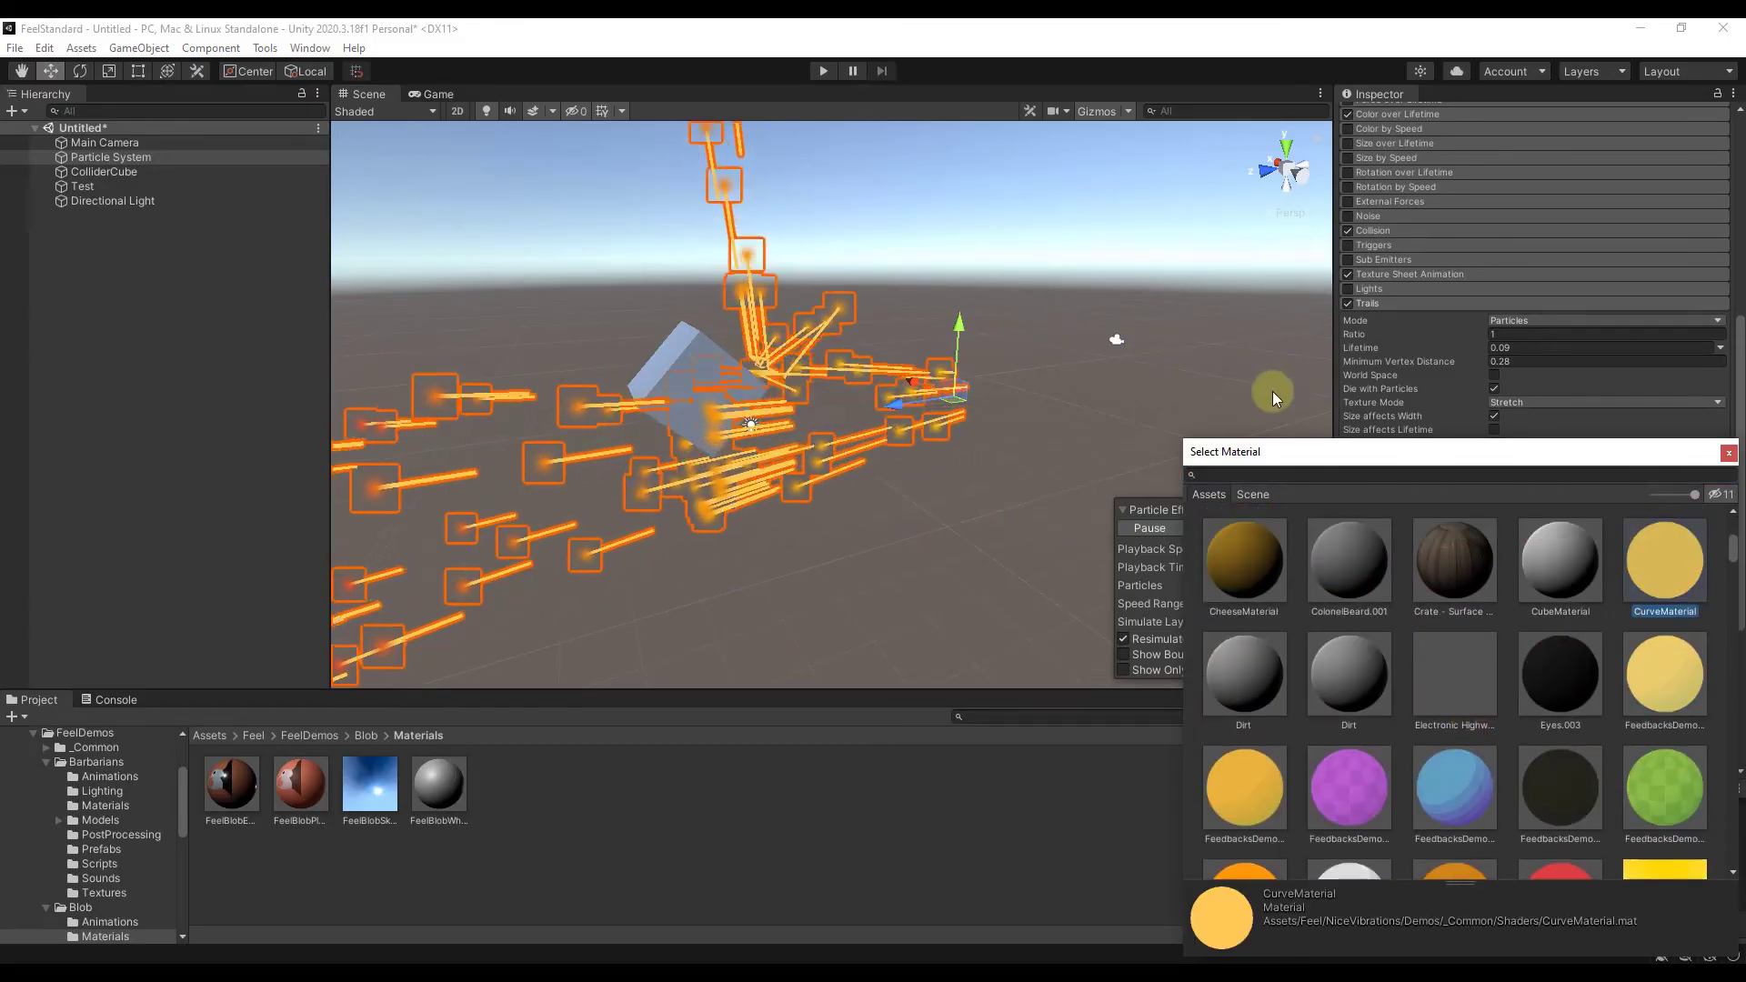
{"action": "left_click", "coordinate": [1728, 453]}
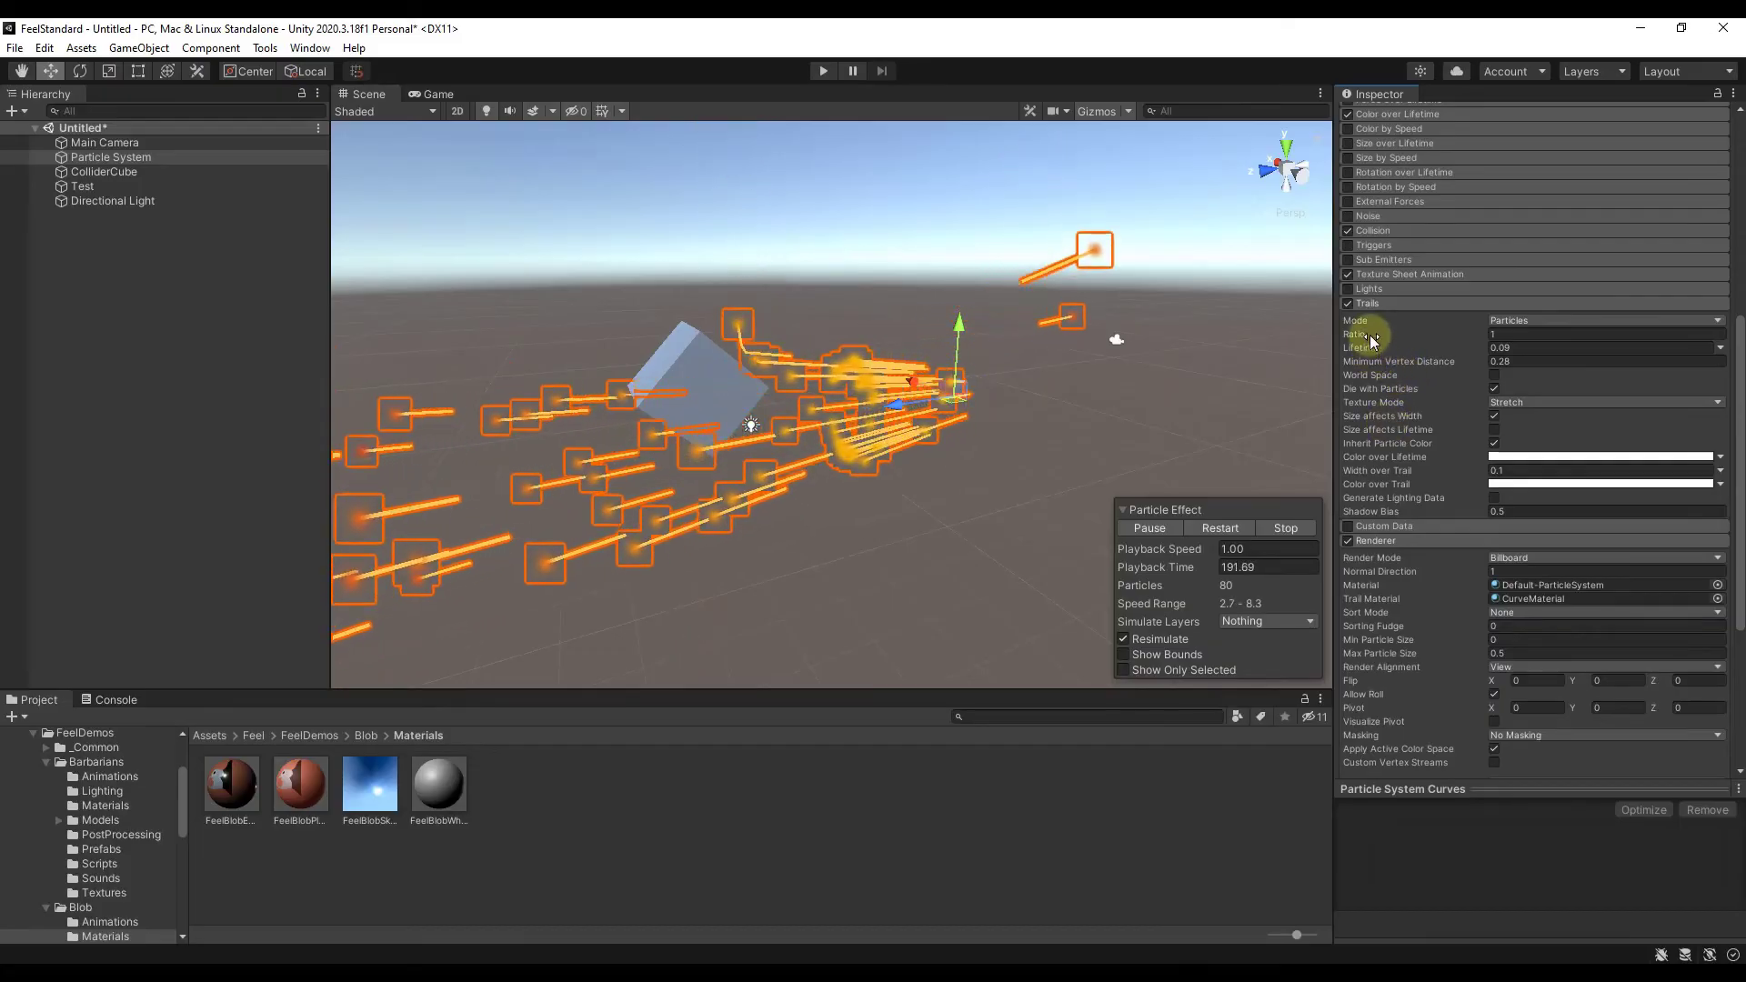
Set the trails' Ratio to 0.5 and Width over Trail to 0.08.
{"action": "left_click", "coordinate": [1500, 334]}
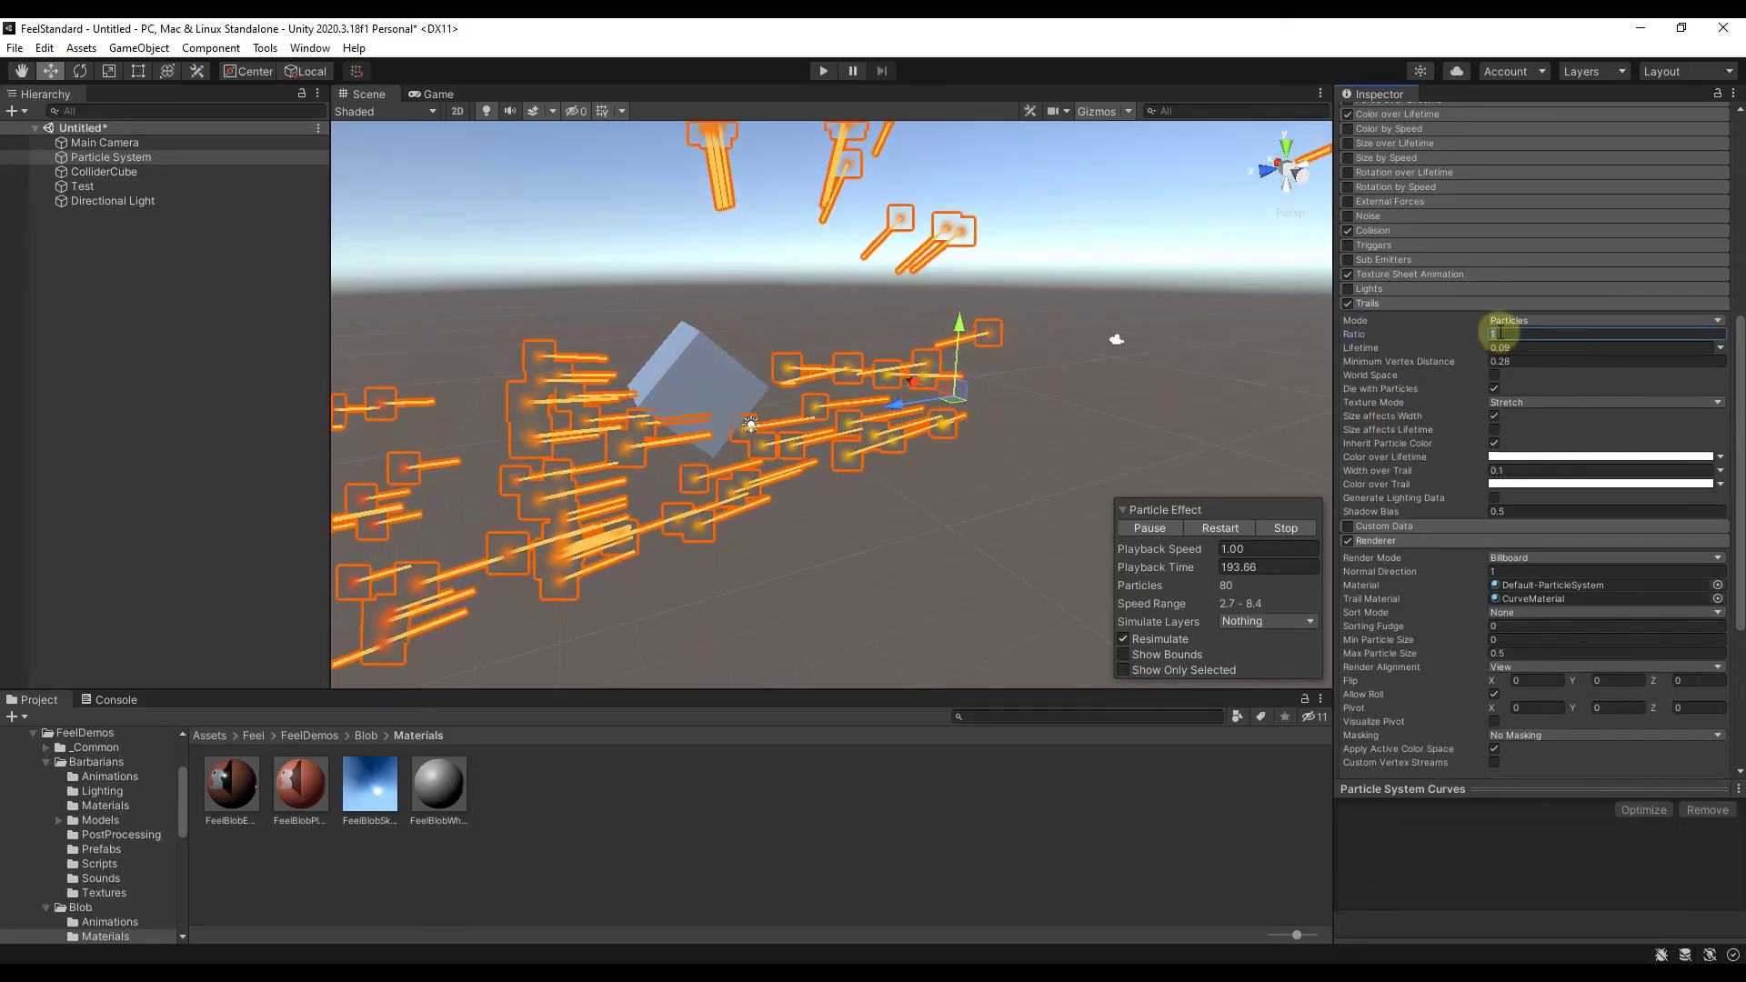
{"action": "type", "text": "0.5"}
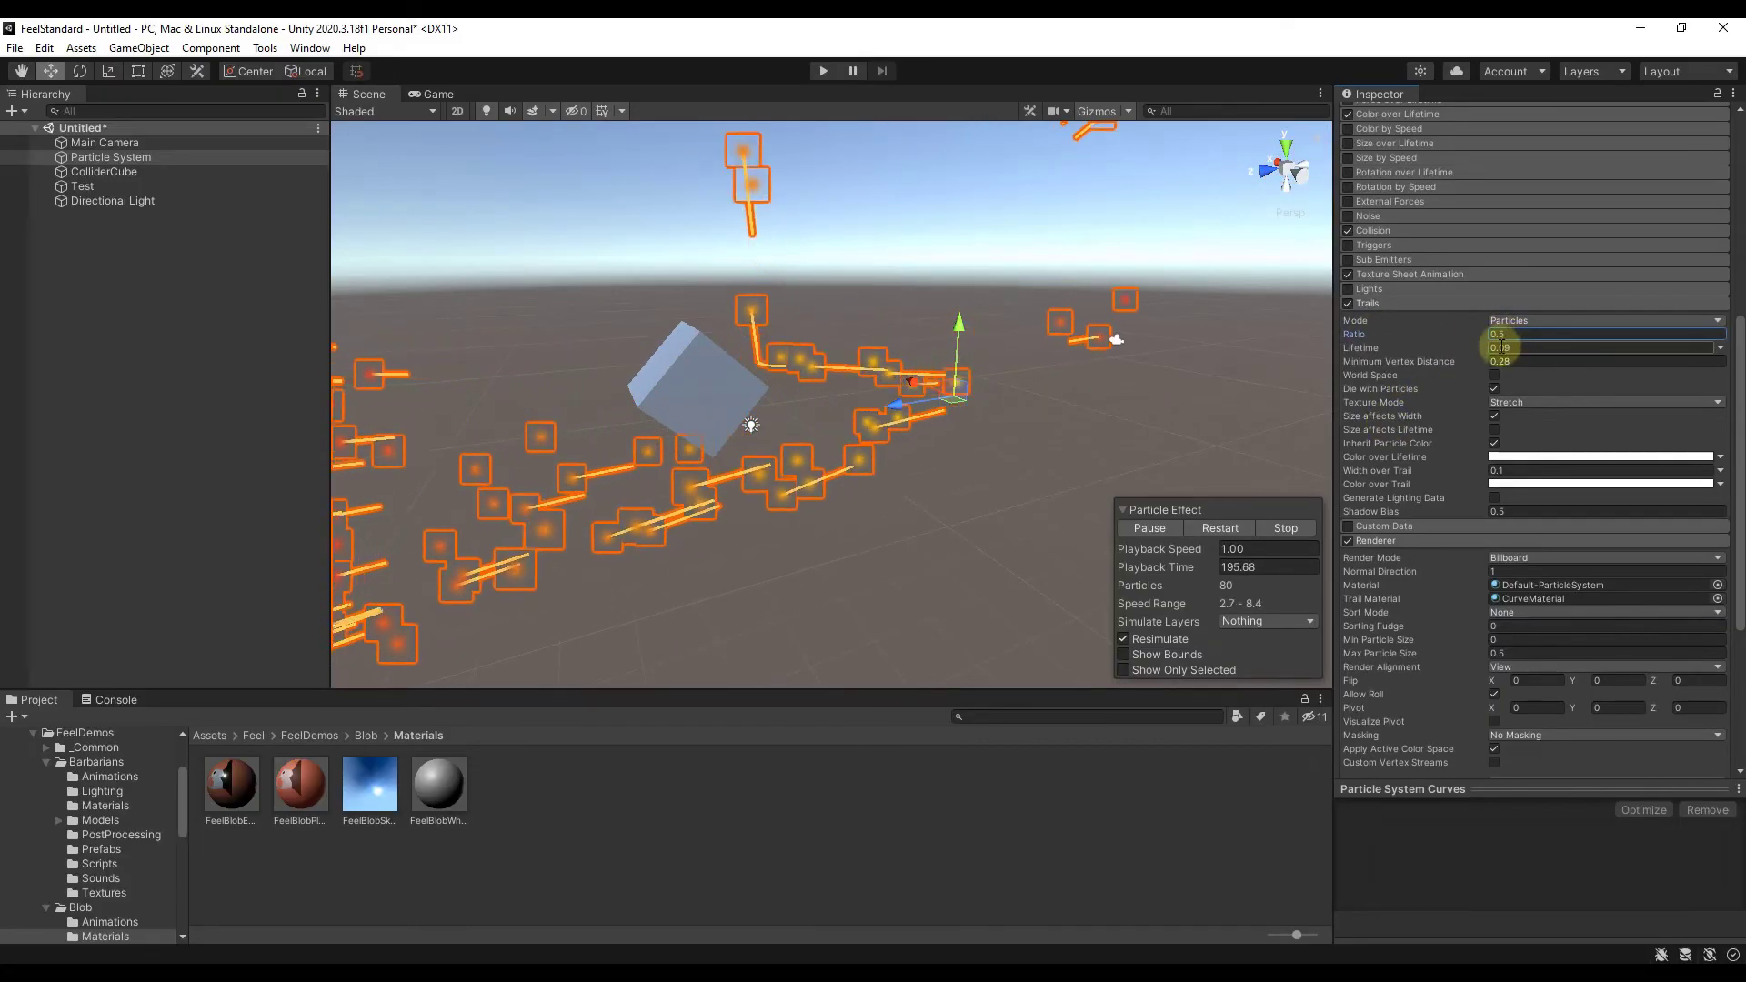
{"action": "left_click", "coordinate": [1396, 473]}
{"action": "left_click_drag", "start_coordinate": [1394, 473], "coordinate": [1389, 476]}
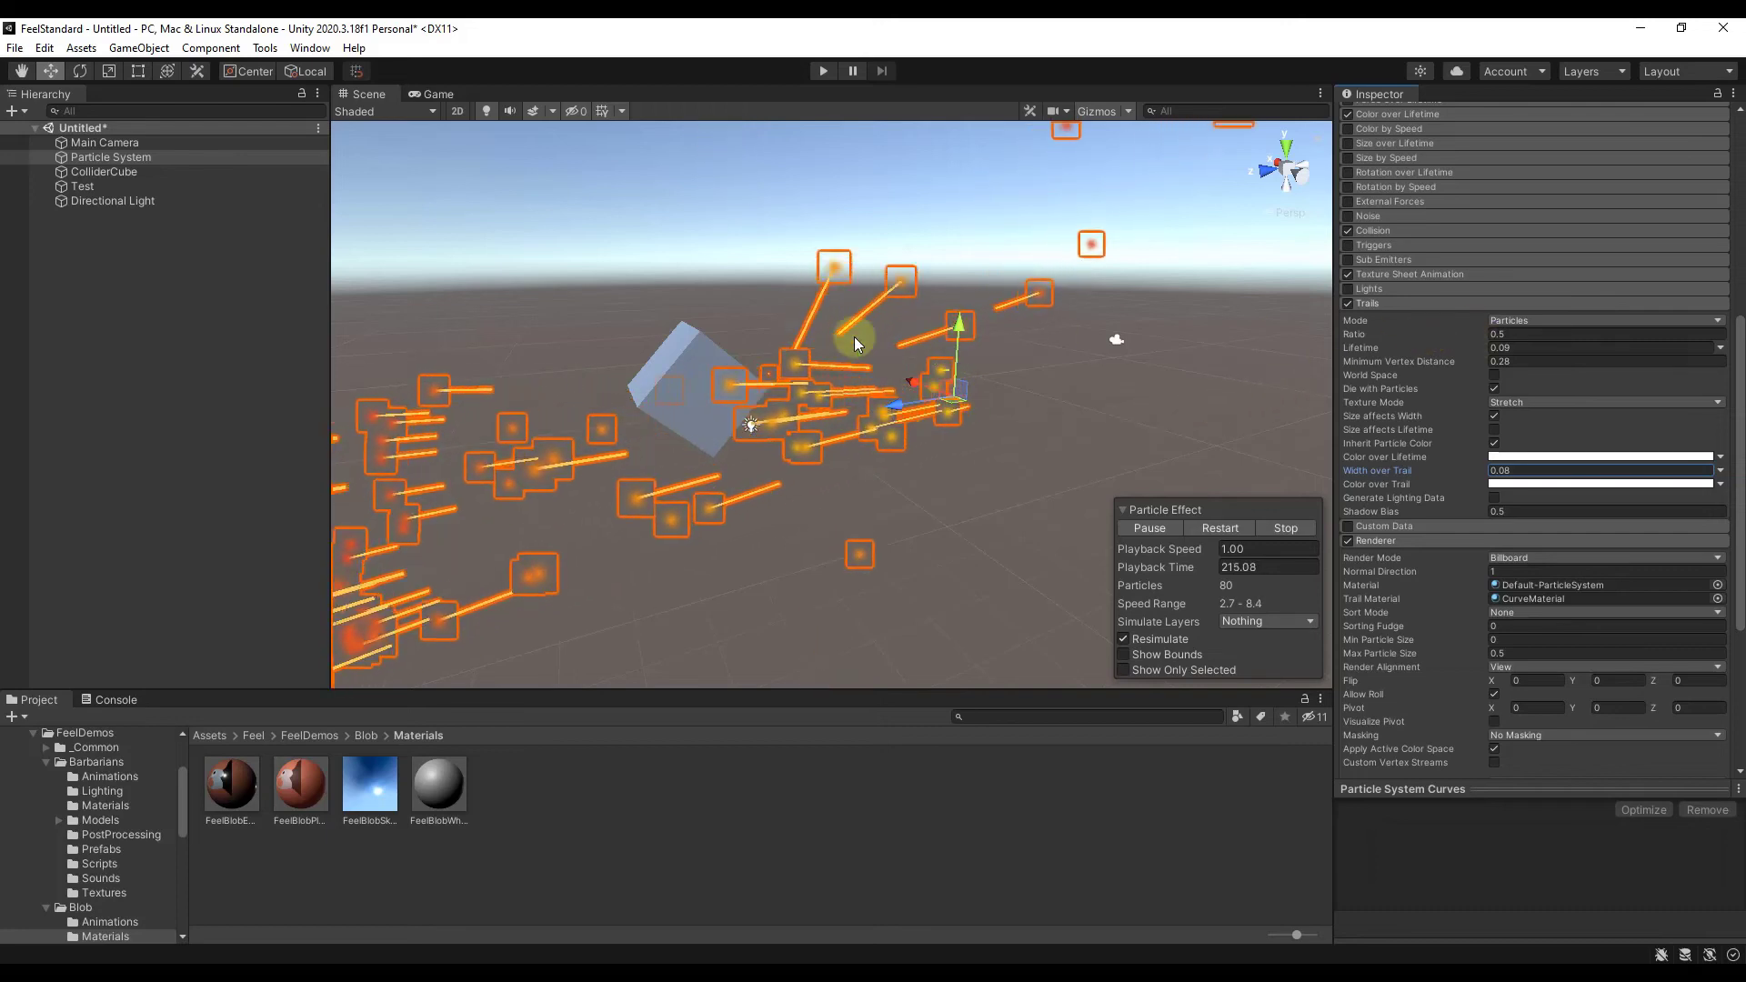
Disable and collapse the Trails module, and look at the Custom Data module.
{"action": "left_click", "coordinate": [1348, 305]}
{"action": "left_click", "coordinate": [1381, 304]}
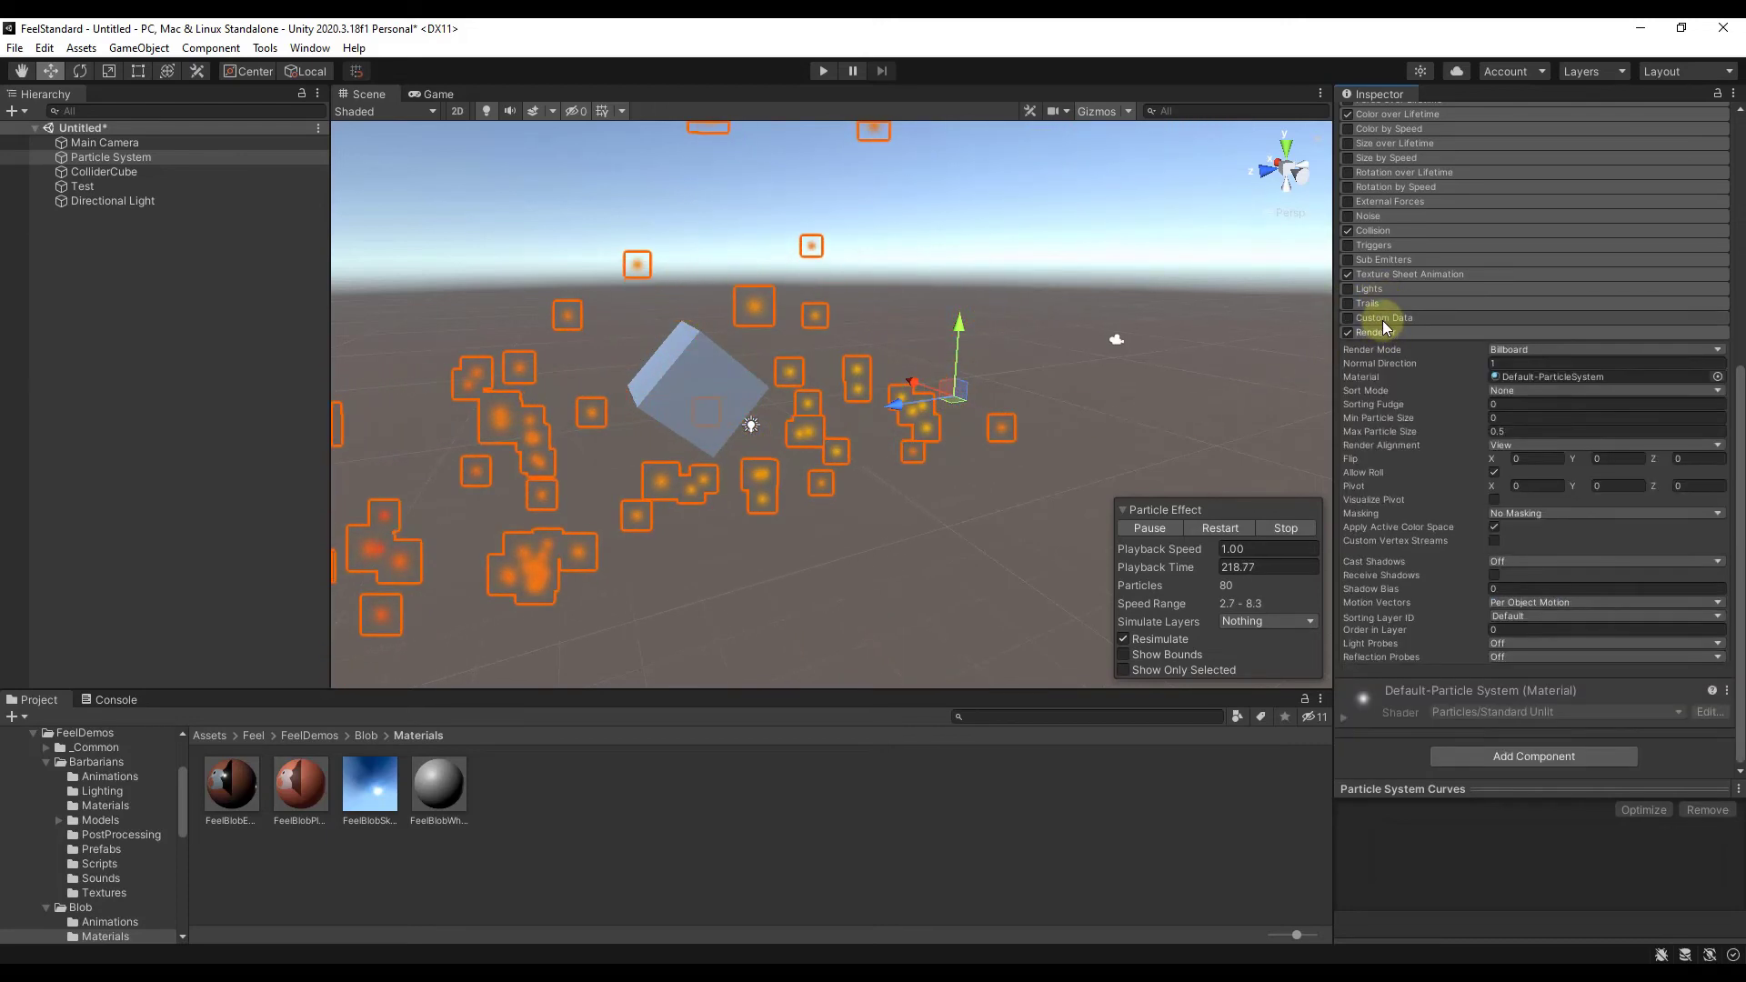
{"action": "left_click", "coordinate": [1383, 320]}
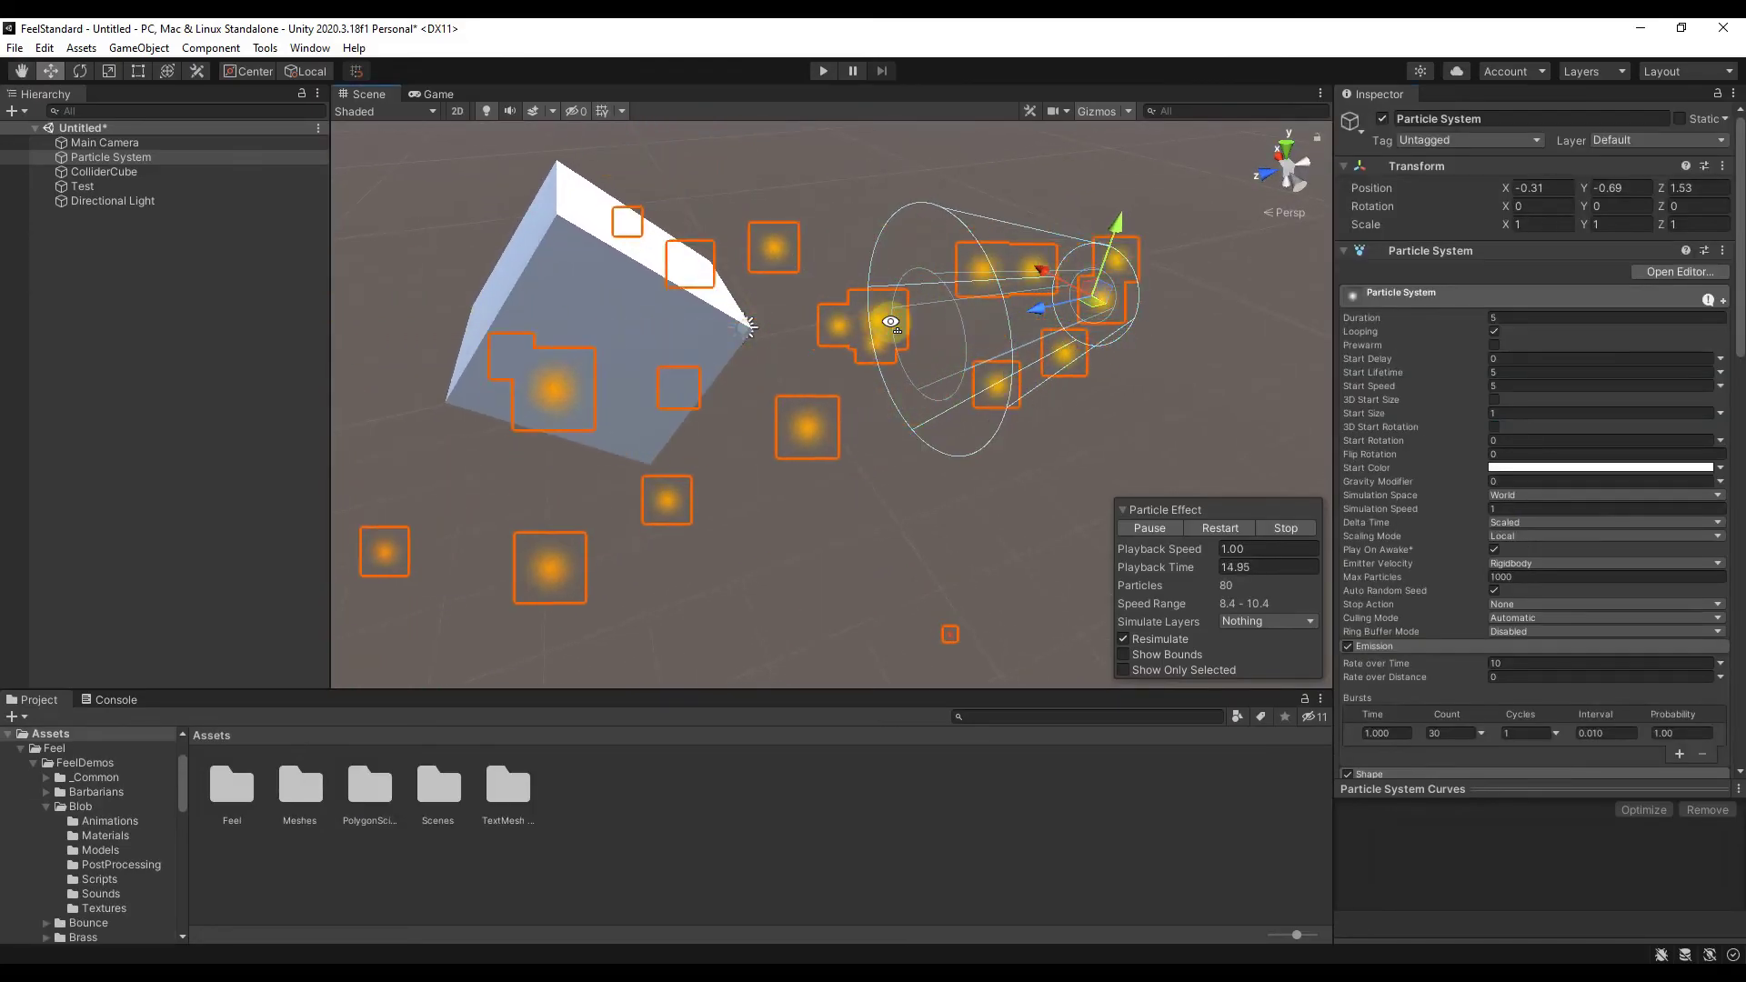
Set the Renderer's Render Mode to Mesh and browse the available meshes, keeping Sphere.
{"action": "scroll", "coordinate": [1473, 443], "scroll_direction": "down", "scroll_amount": 10}
{"action": "scroll", "coordinate": [1474, 442], "scroll_direction": "down", "scroll_amount": 5}
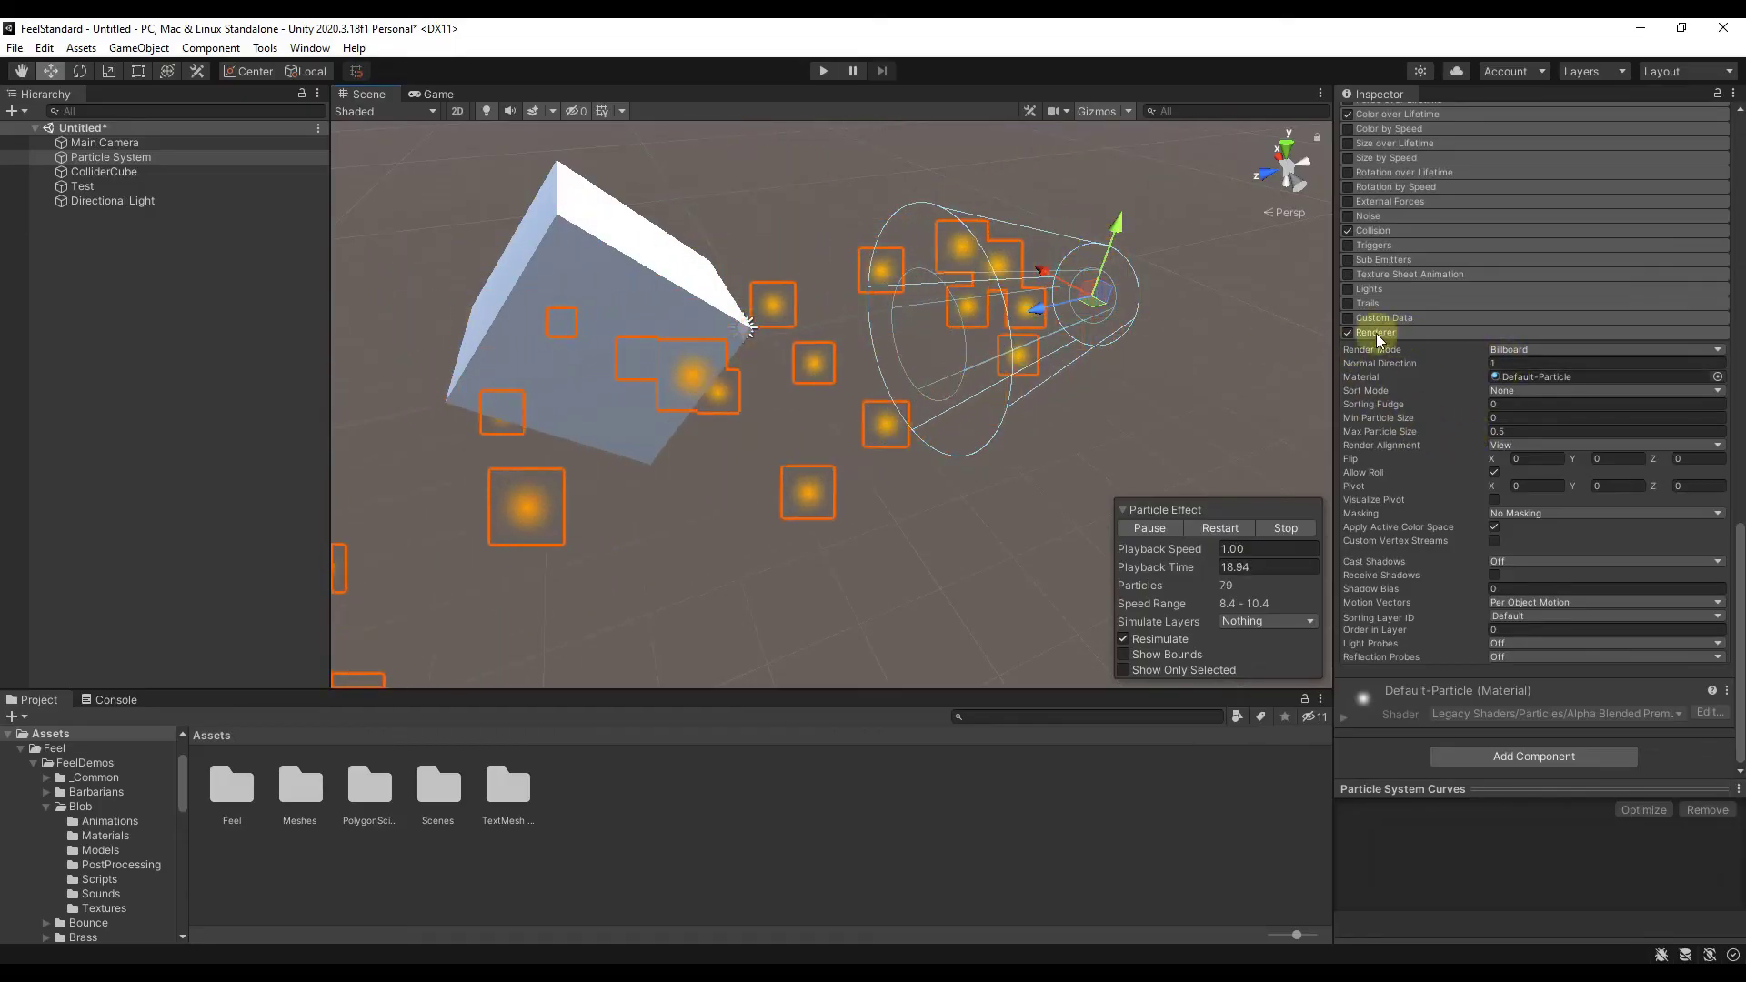
{"action": "left_click", "coordinate": [1530, 351]}
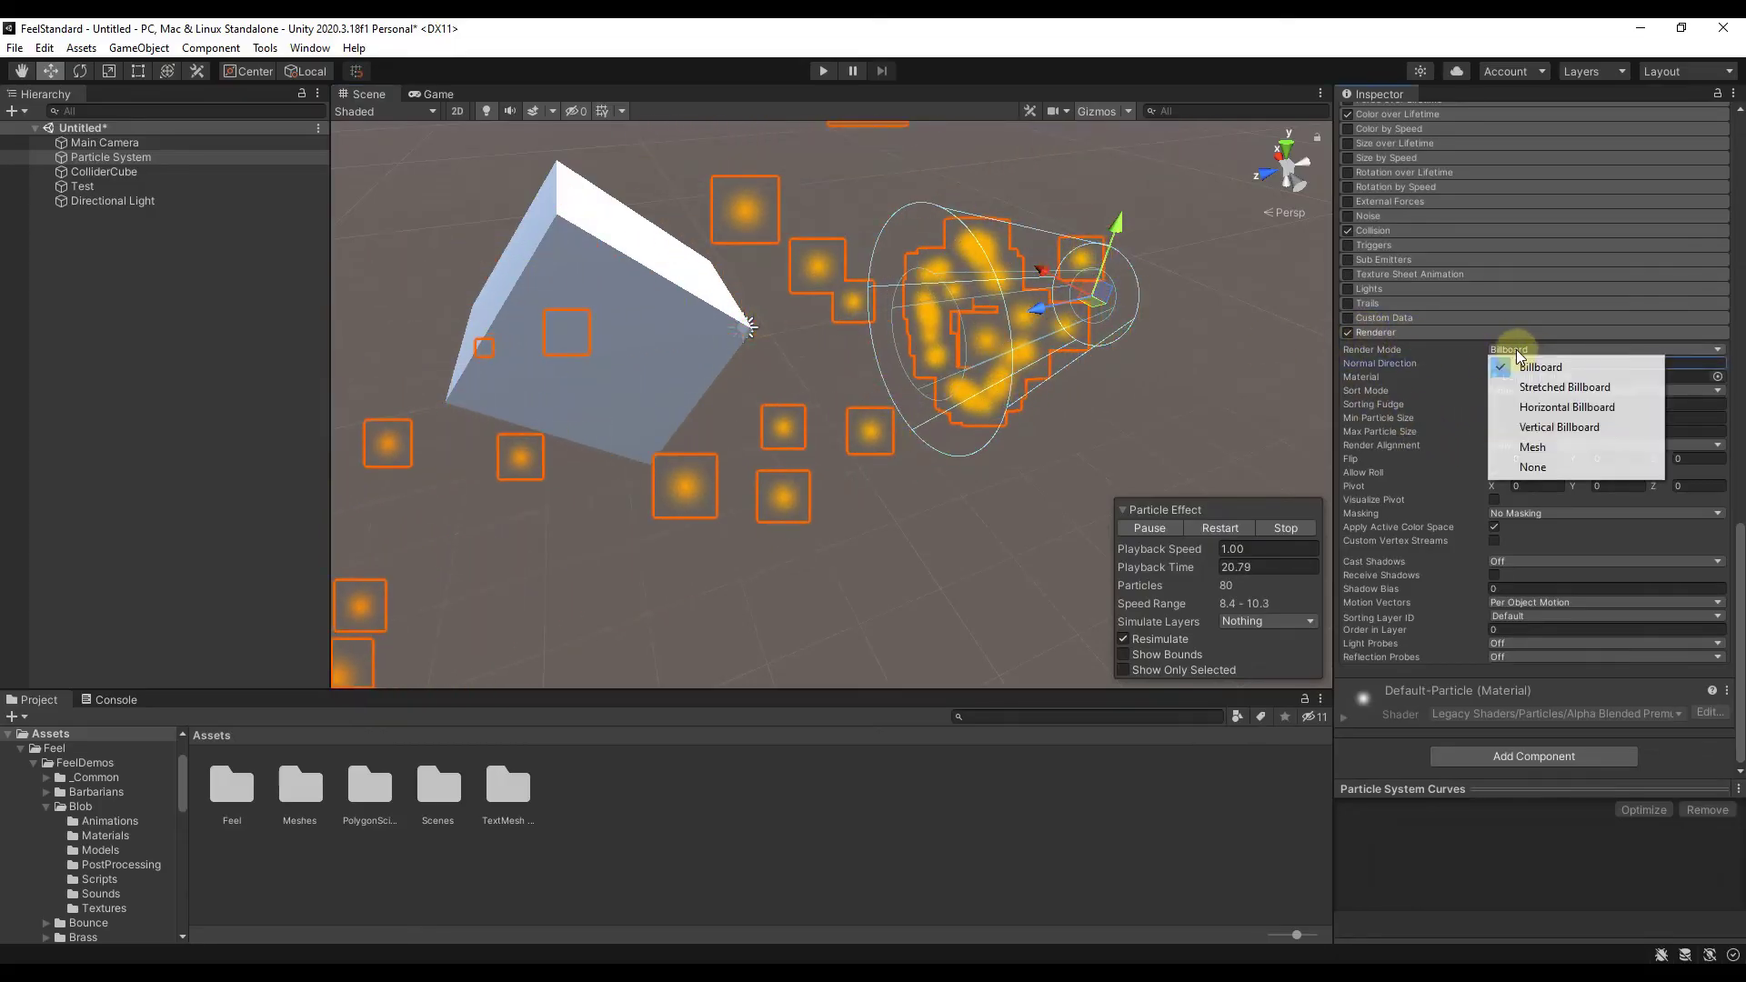
{"action": "left_click", "coordinate": [1532, 448]}
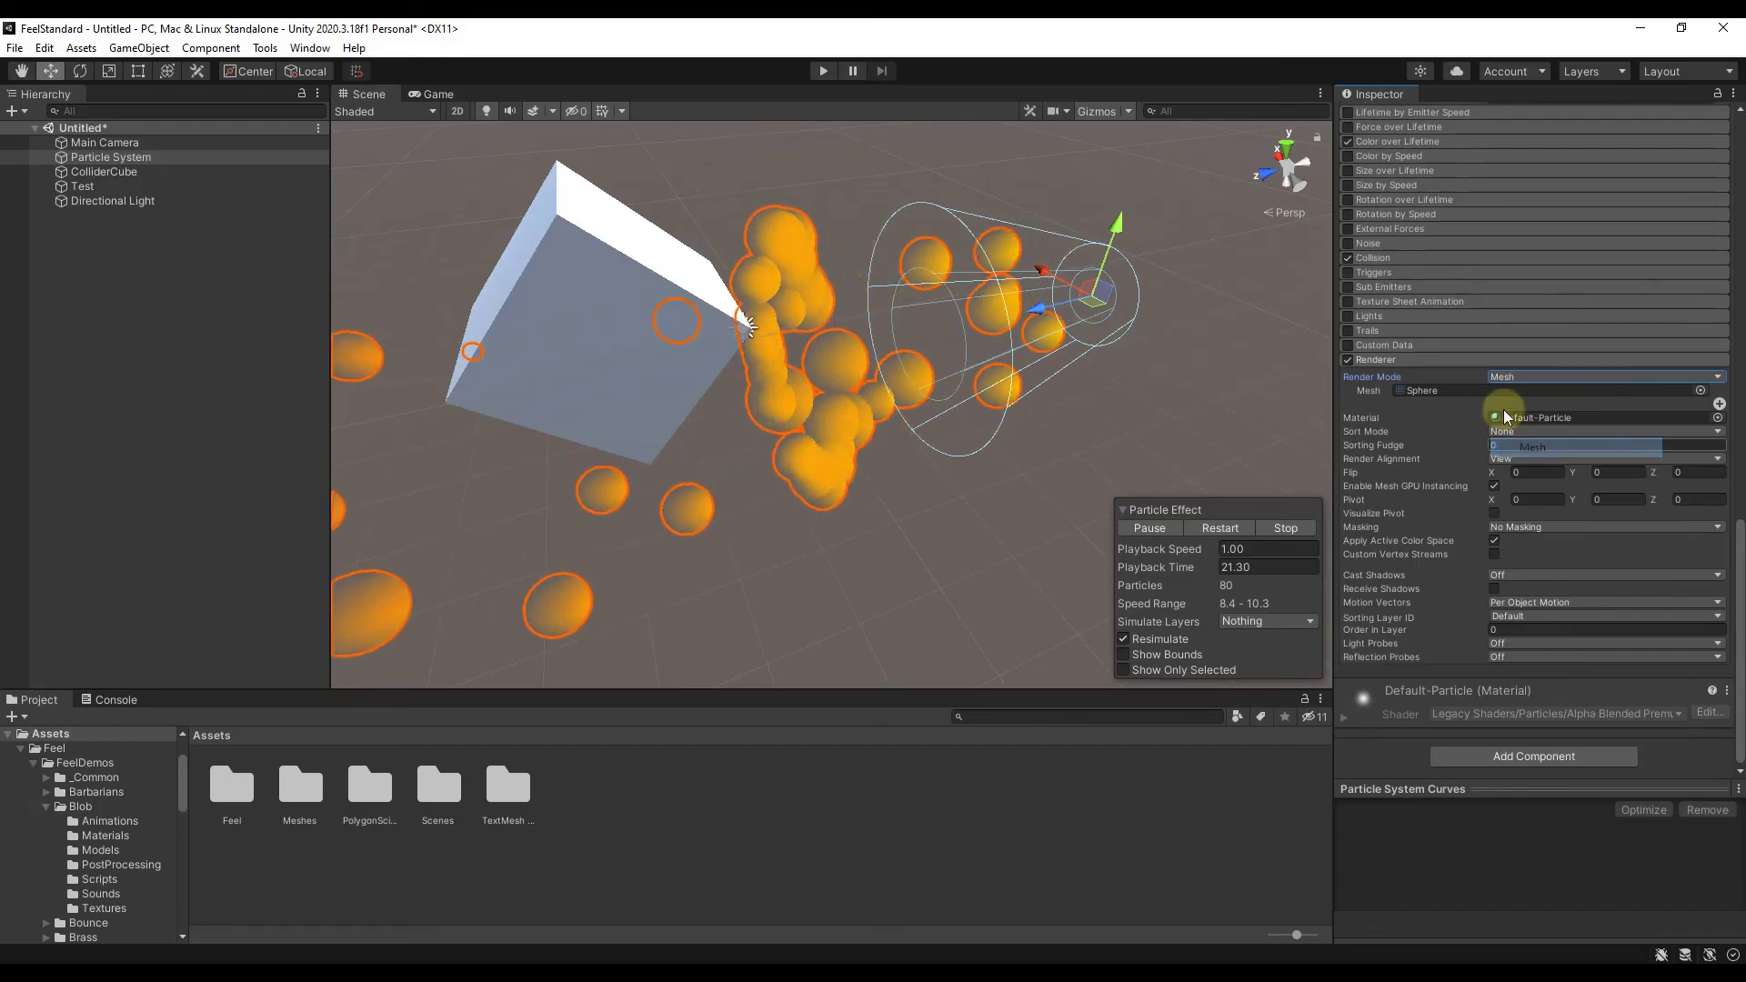
{"action": "left_click", "coordinate": [1454, 391]}
{"action": "scroll", "coordinate": [1446, 546], "scroll_direction": "down", "scroll_amount": 10}
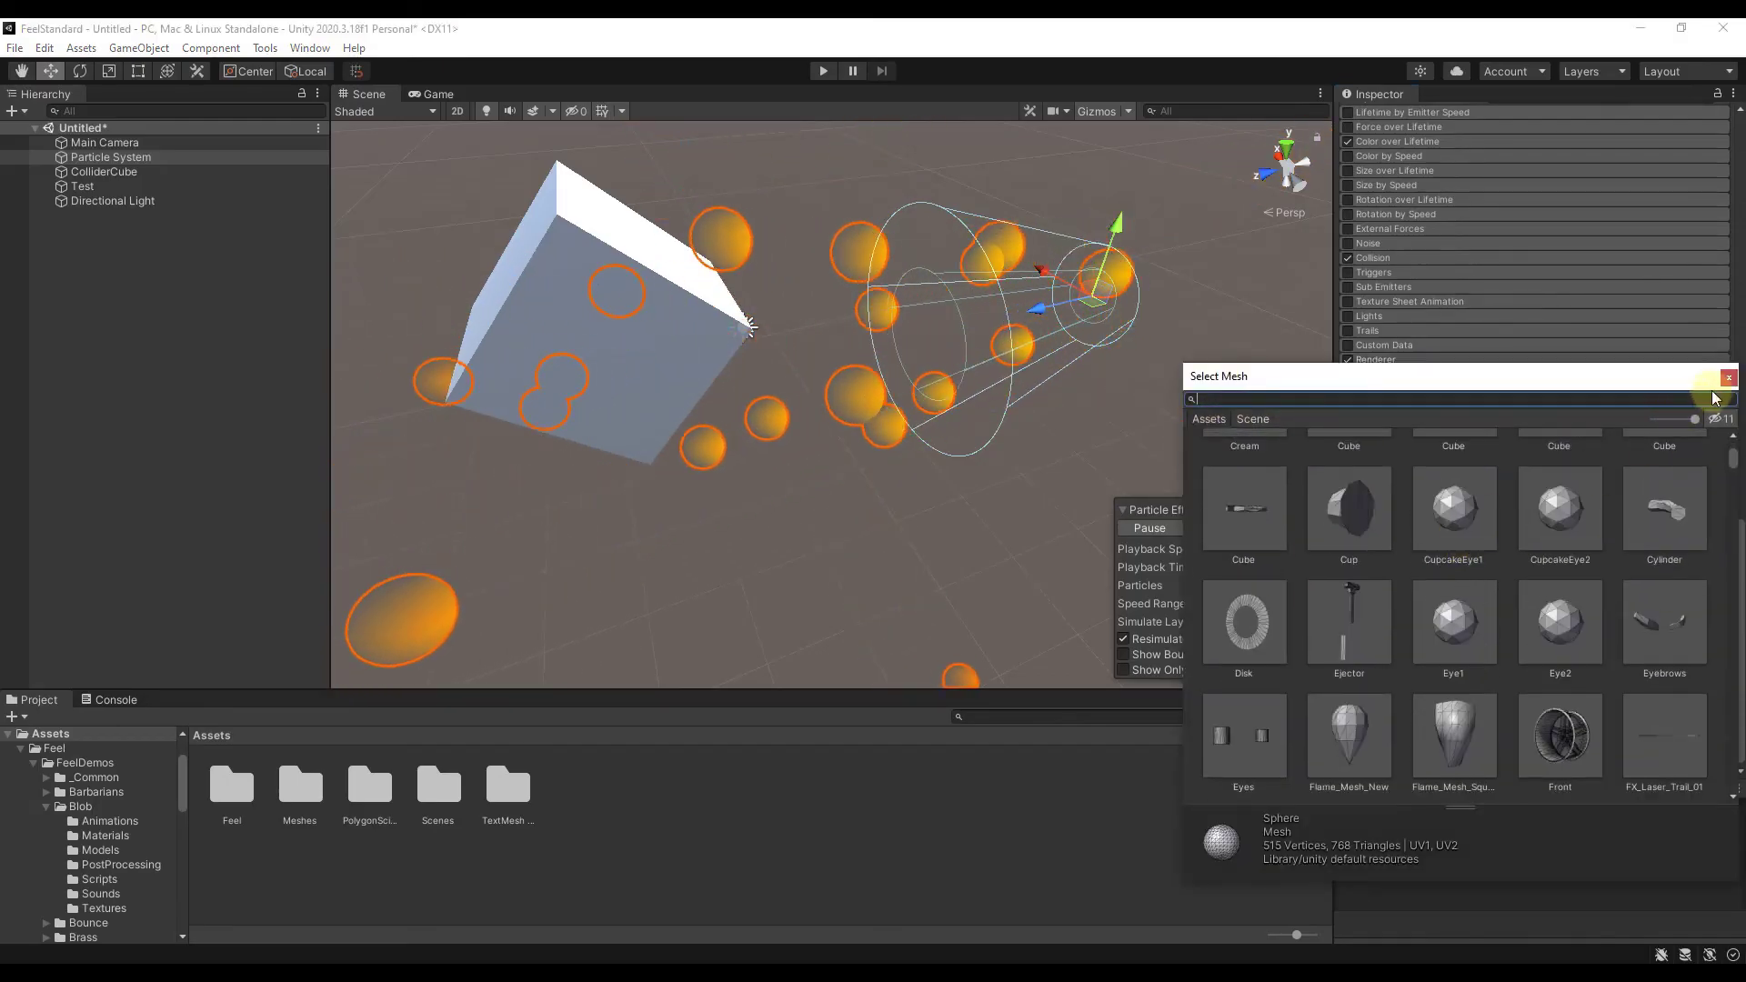
{"action": "left_click", "coordinate": [1729, 377]}
{"action": "mouse_move", "coordinate": [908, 363]}
{"action": "left_mouse_down", "text": "alt"}
{"action": "mouse_move", "coordinate": [937, 325]}
{"action": "mouse_move", "coordinate": [1004, 340]}
{"action": "mouse_move", "coordinate": [887, 358]}
{"action": "left_mouse_up", "text": "alt"}
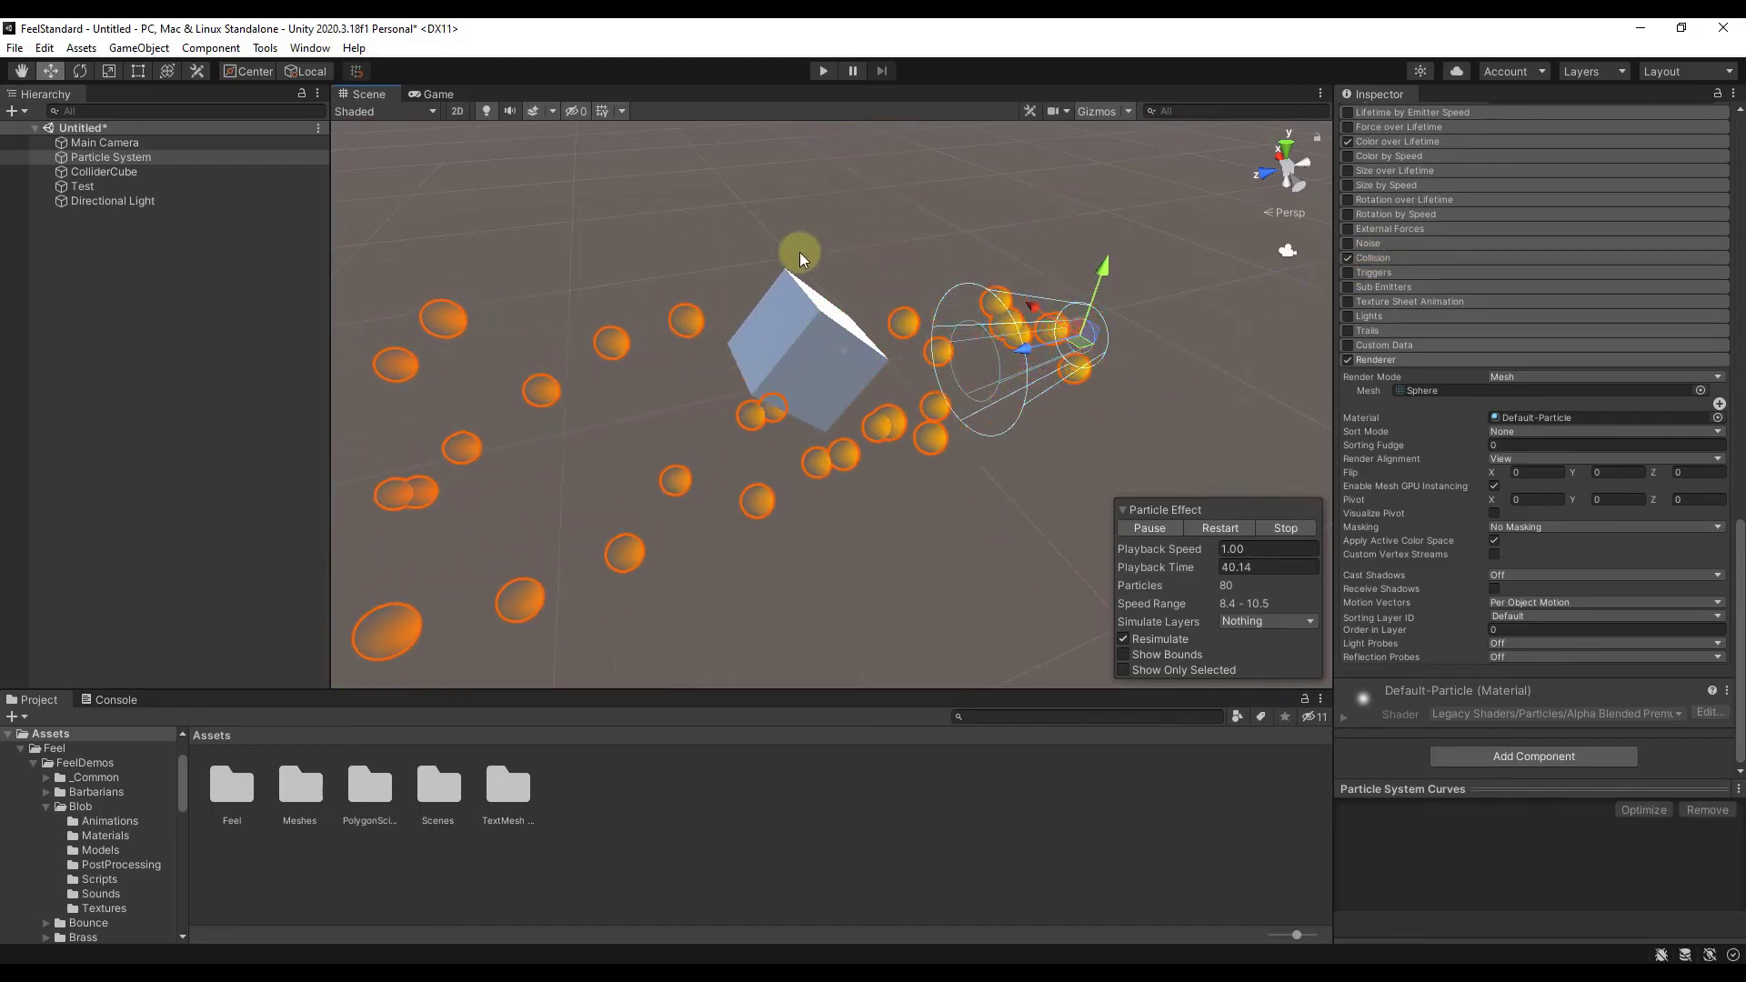
Set the particle system's Gravity Modifier to 0.1.
{"action": "scroll", "coordinate": [1454, 218], "scroll_direction": "up", "scroll_amount": 15}
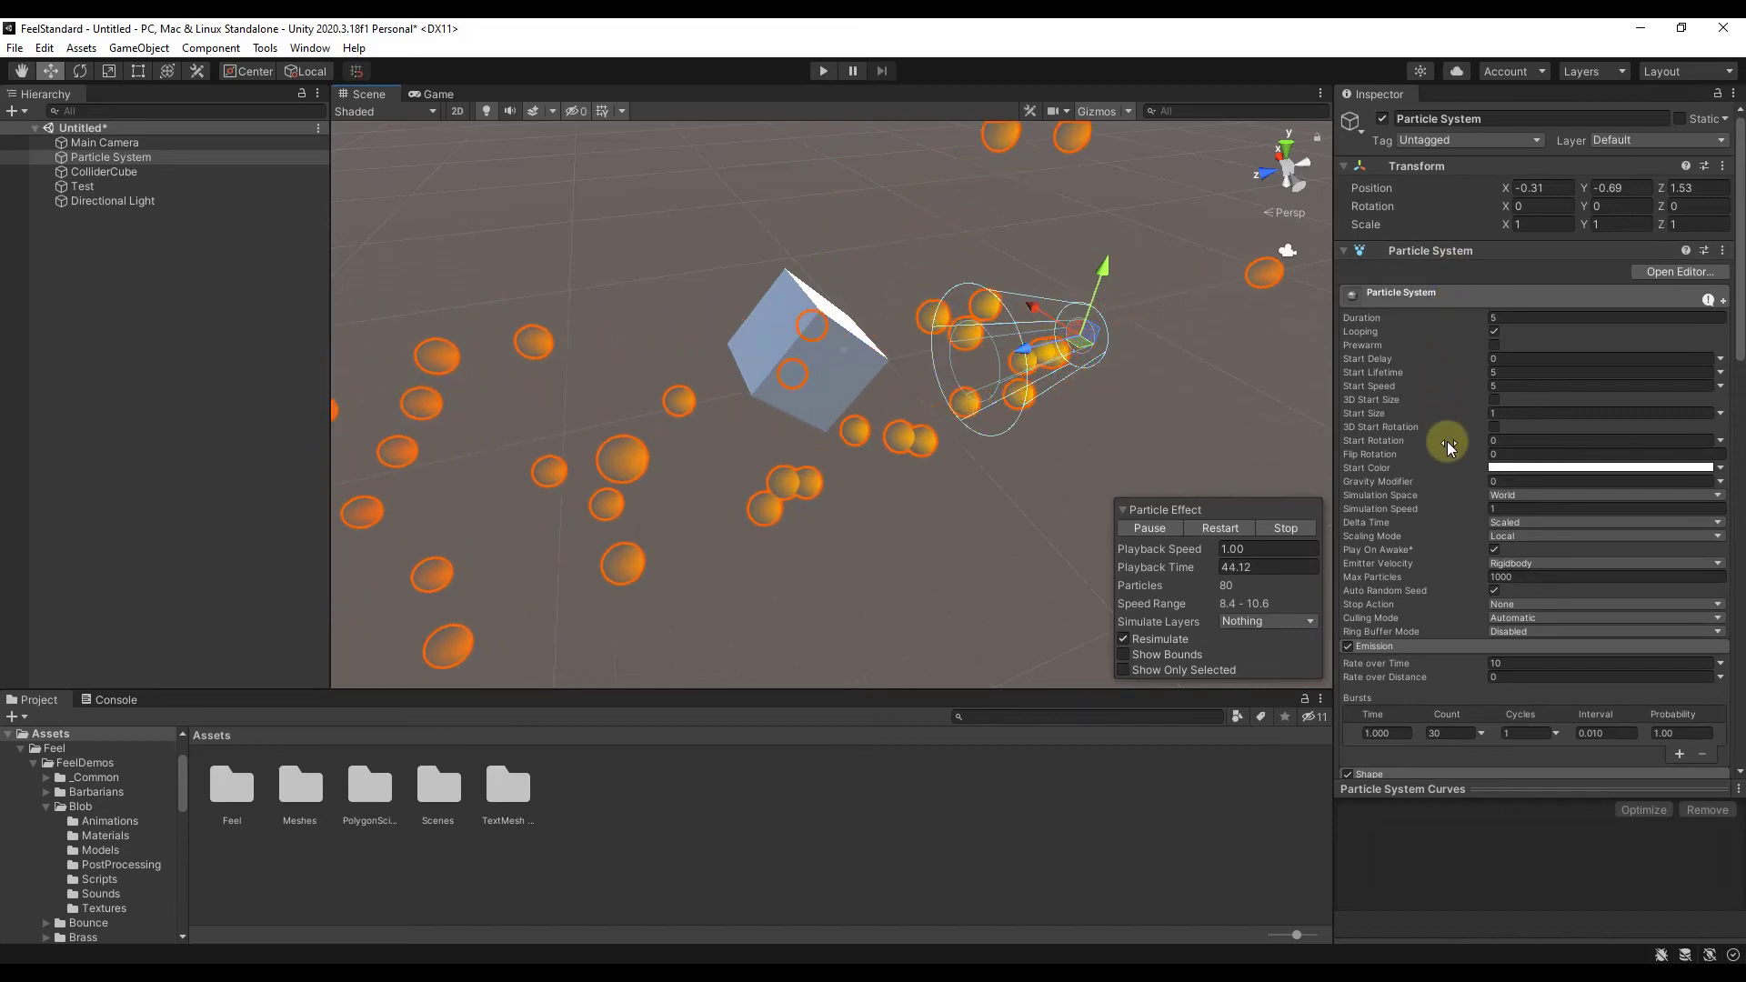
{"action": "left_click", "coordinate": [1500, 481]}
{"action": "type", "text": "1"}
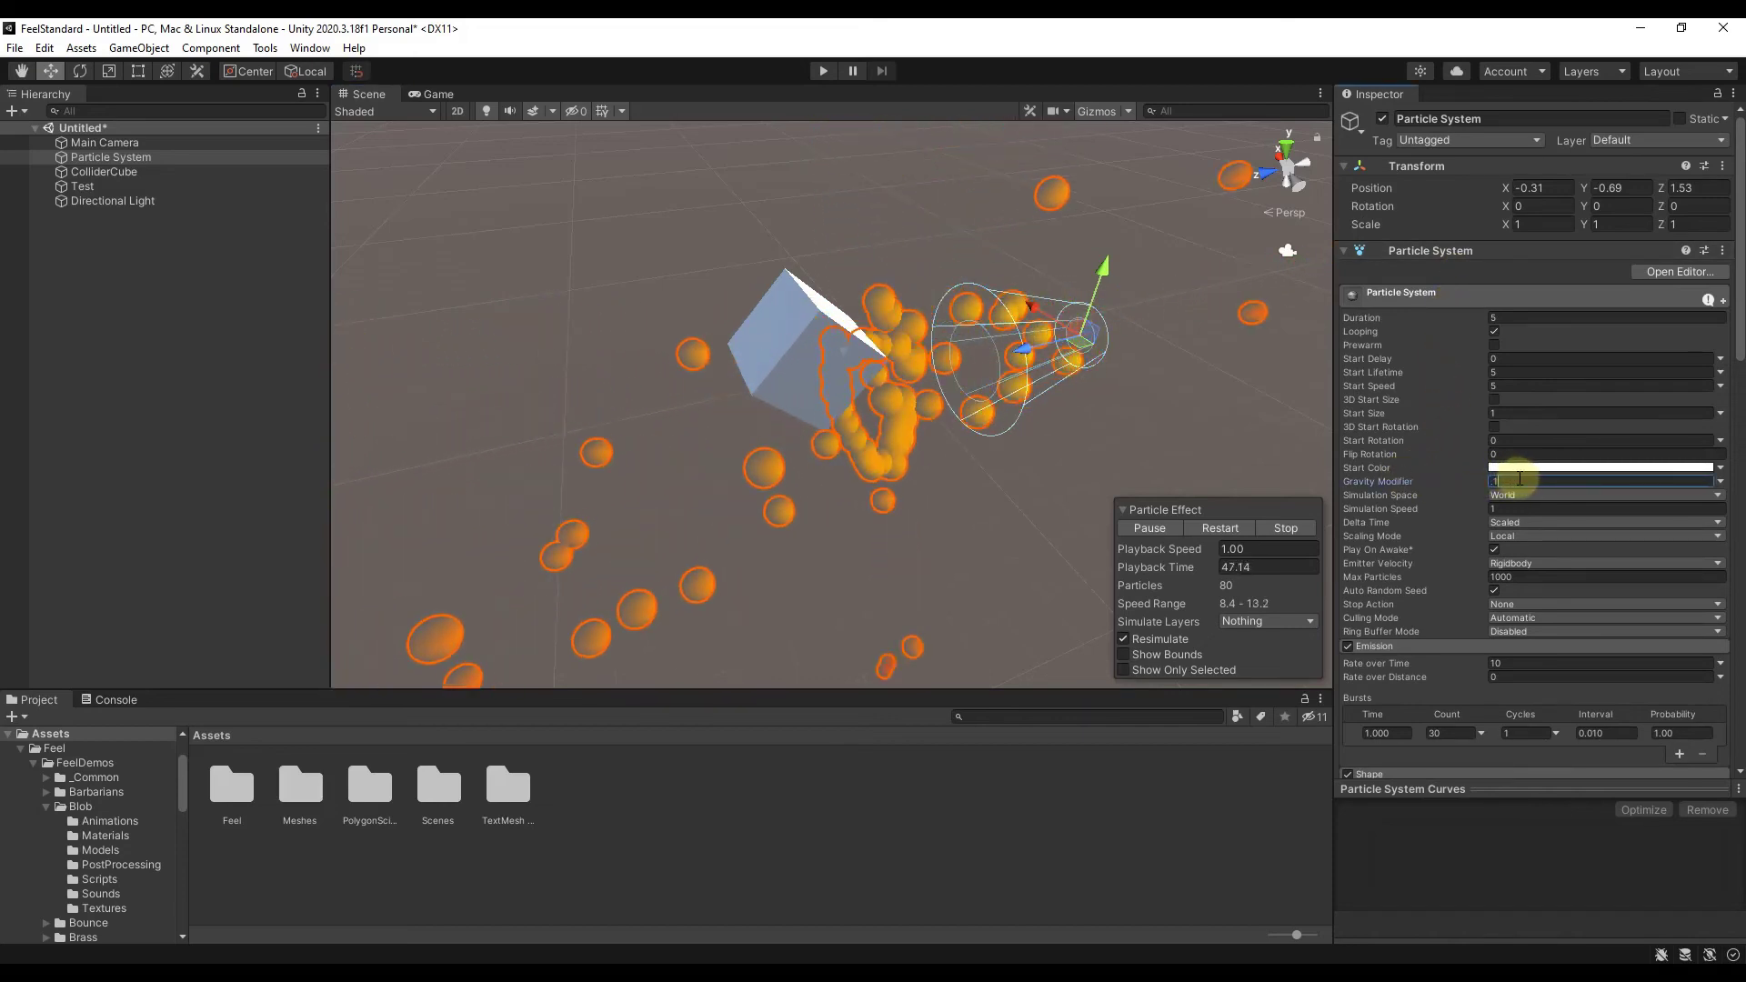
{"action": "key", "text": "BackSpace"}
{"action": "type", "text": "0.1"}
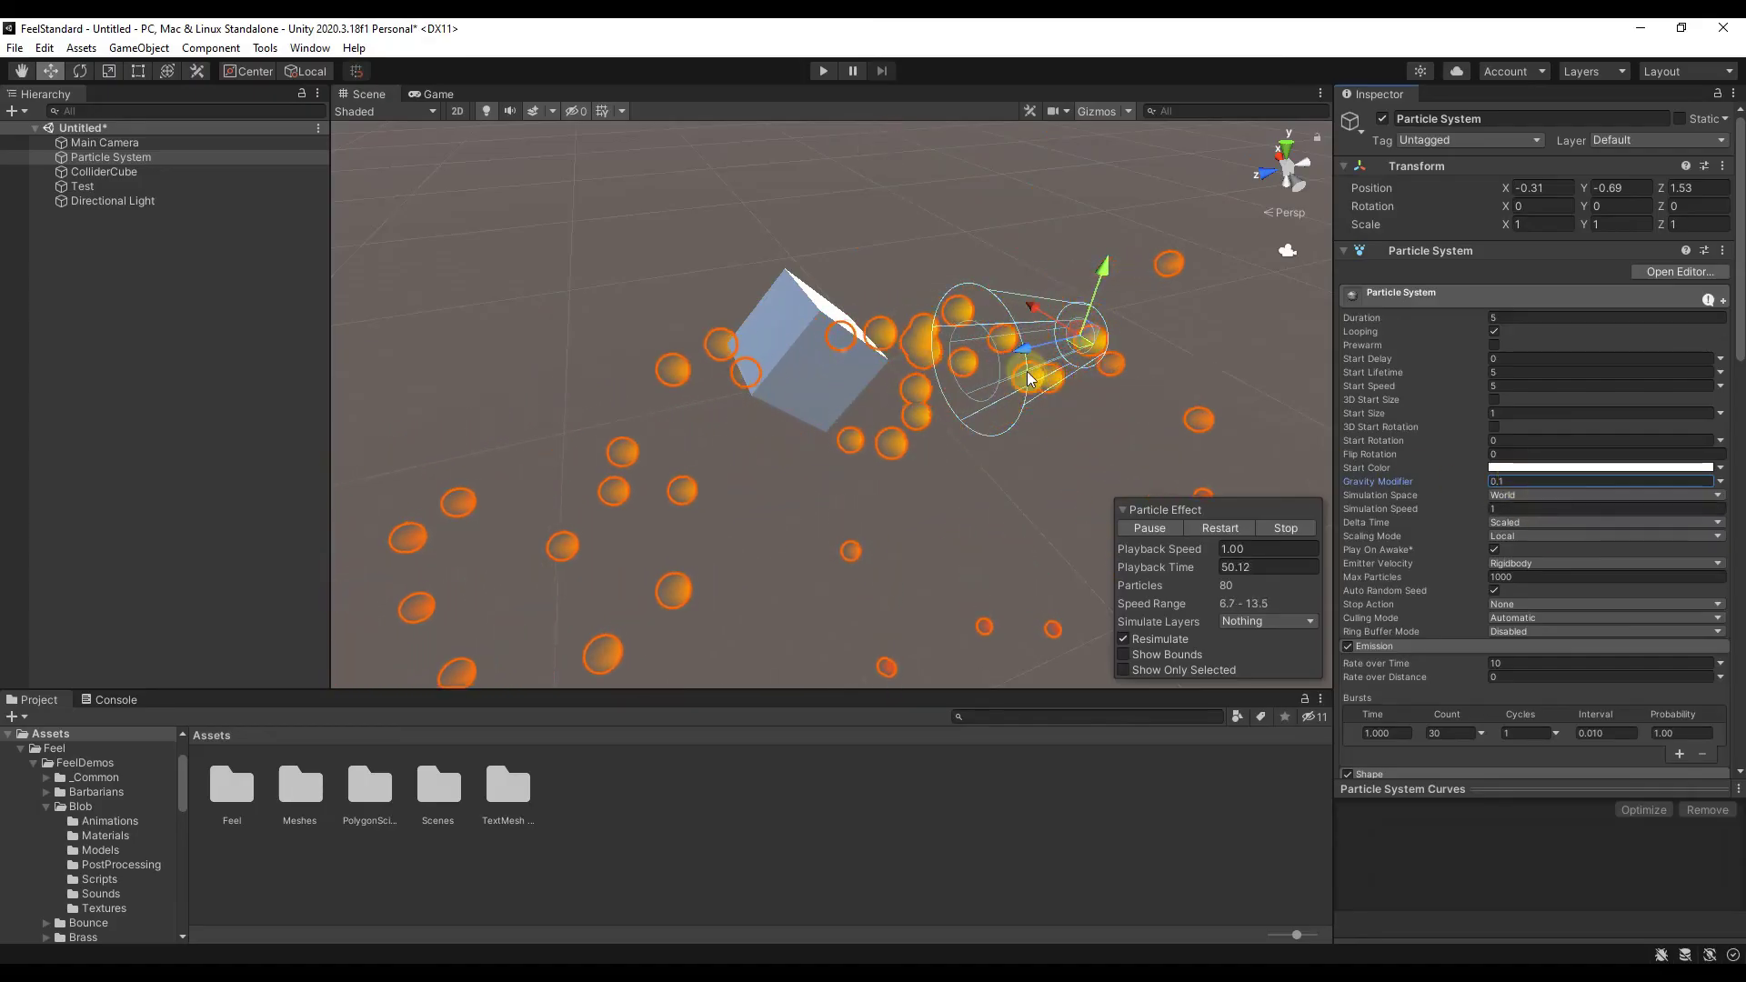
Frame the collider cube in the scene, reselect the particle system and examine how the spheres collide with the cube.
{"action": "left_click_drag", "start_coordinate": [1055, 400], "coordinate": [857, 429], "text": "alt"}
{"action": "left_click", "coordinate": [856, 428]}
{"action": "key", "text": "f"}
{"action": "left_click_drag", "start_coordinate": [806, 374], "coordinate": [769, 368], "text": "alt"}
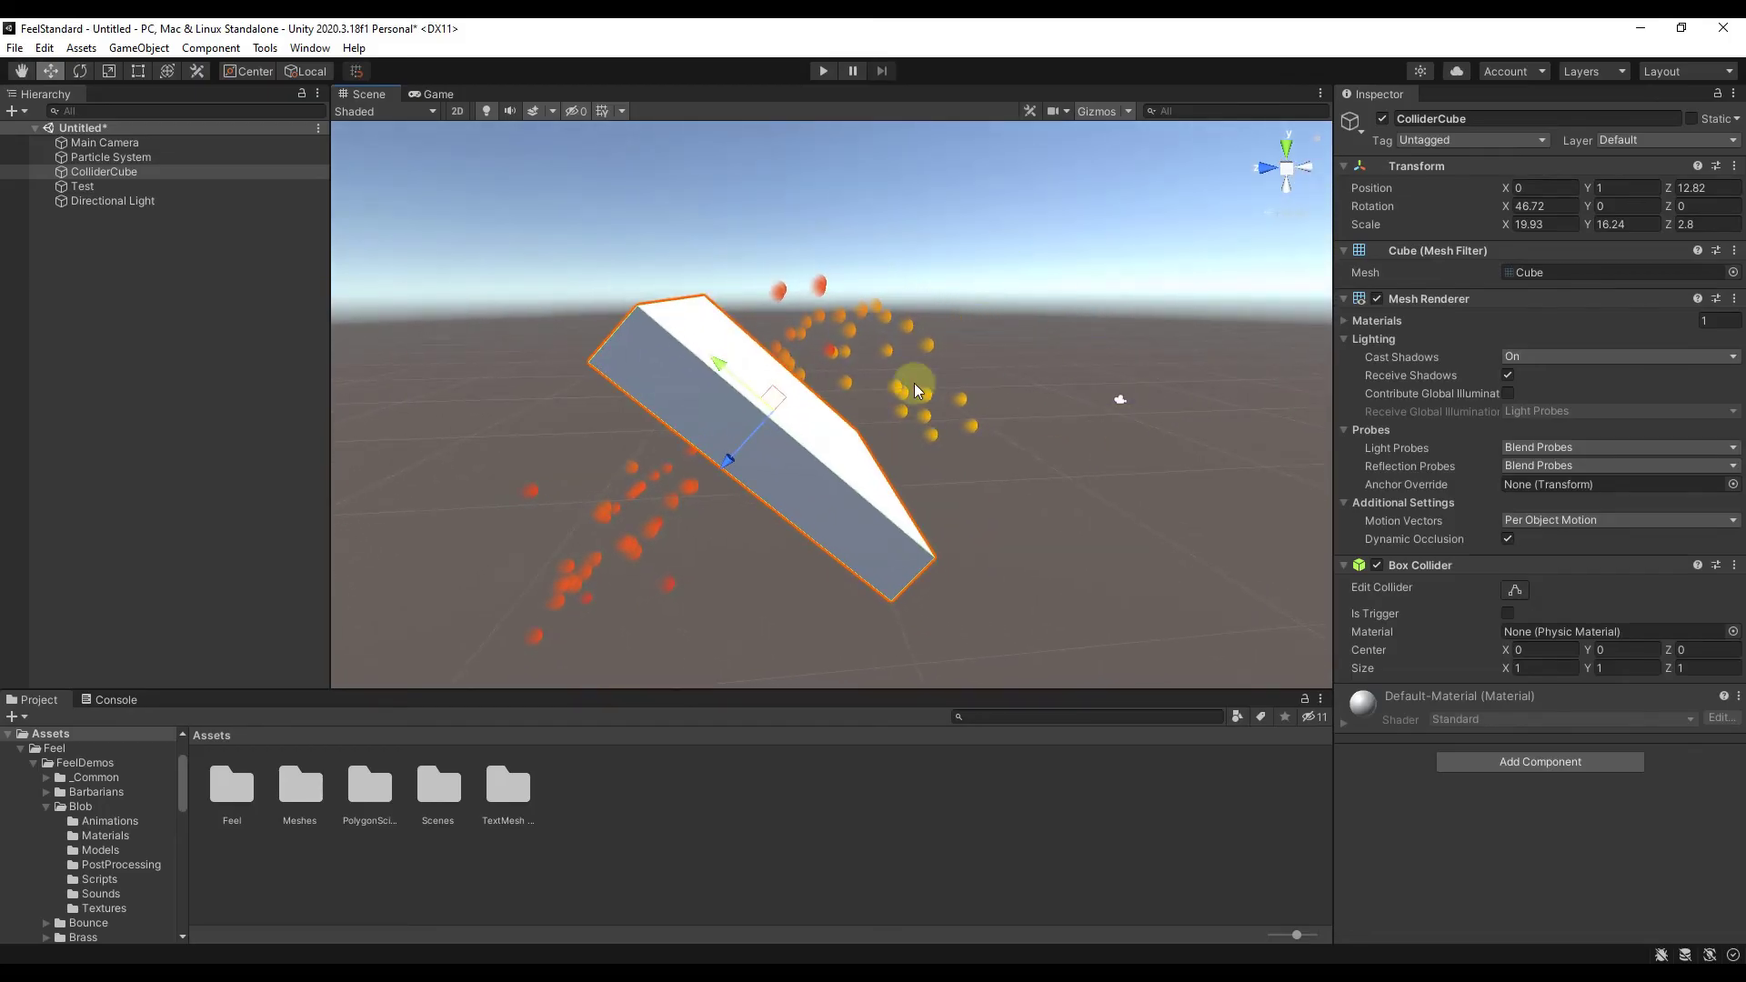
{"action": "left_click", "coordinate": [871, 362]}
{"action": "left_click", "coordinate": [876, 353]}
{"action": "left_click_drag", "start_coordinate": [876, 353], "coordinate": [843, 441], "text": "alt"}
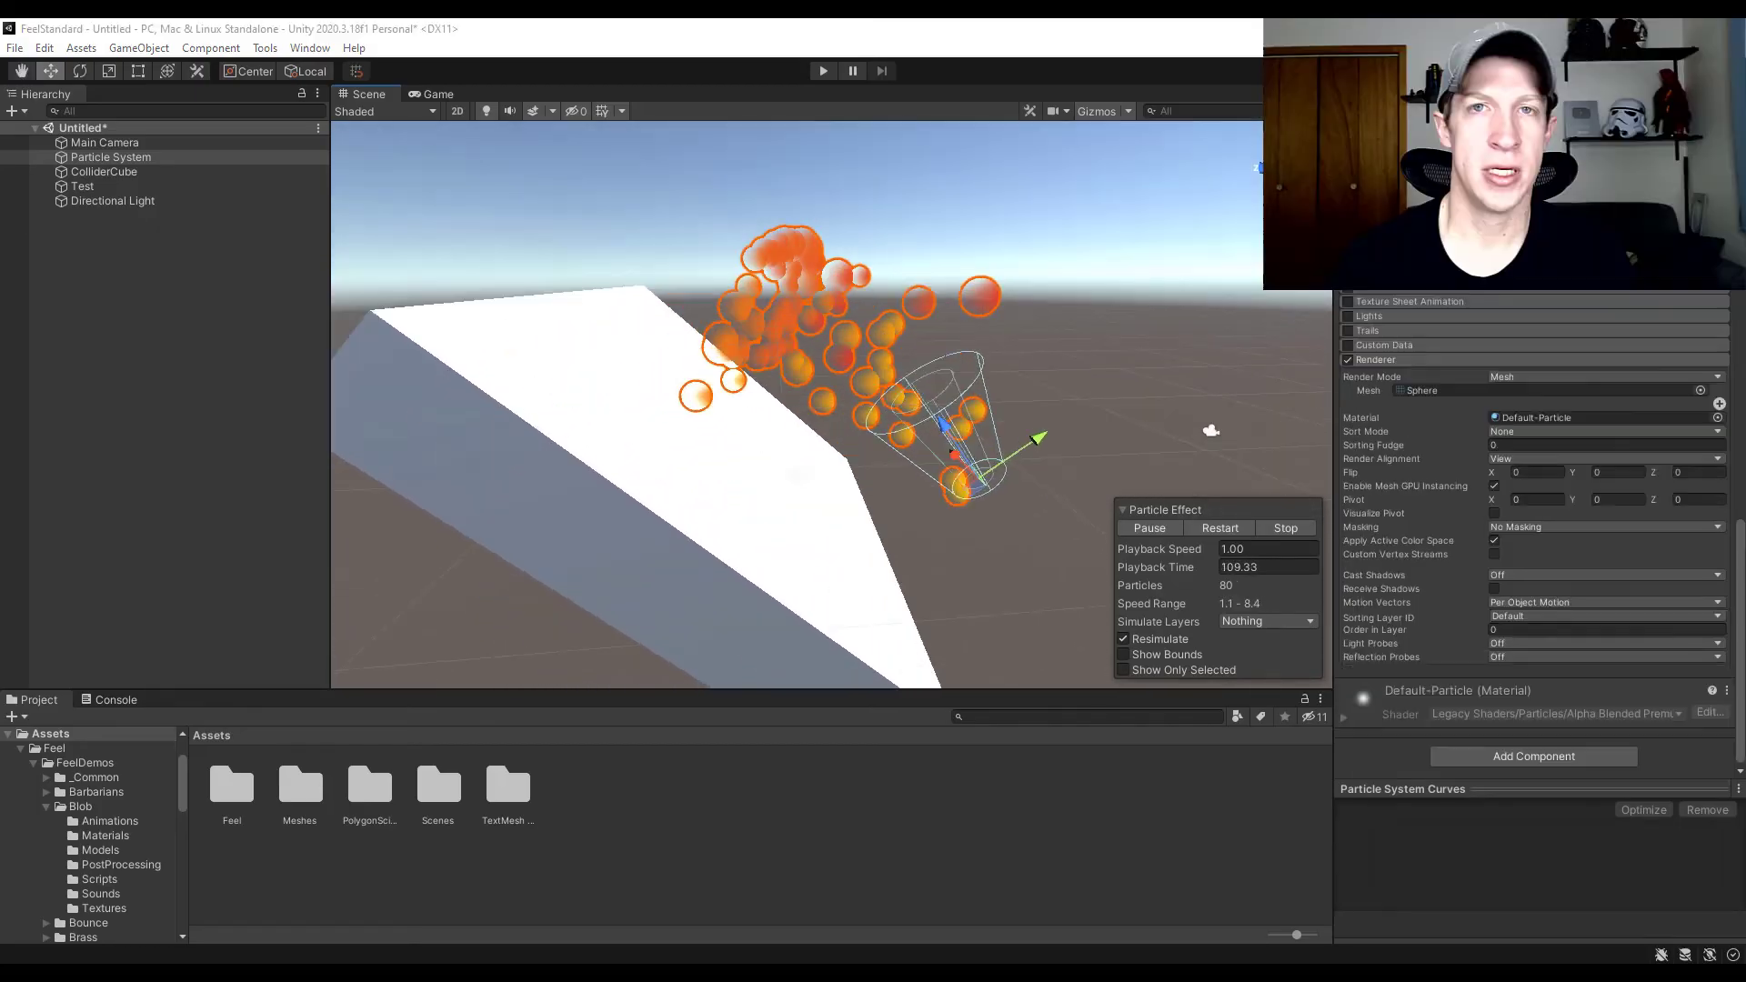